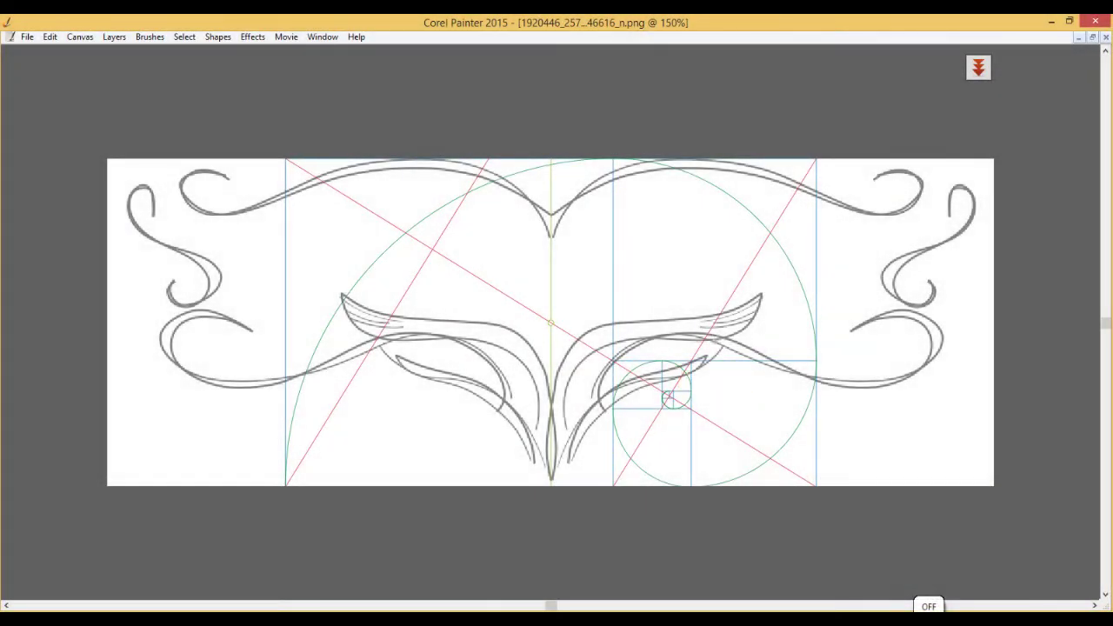
# Step: Show the hidden tool palettes around the banner sketch
pyautogui.press('Tab')
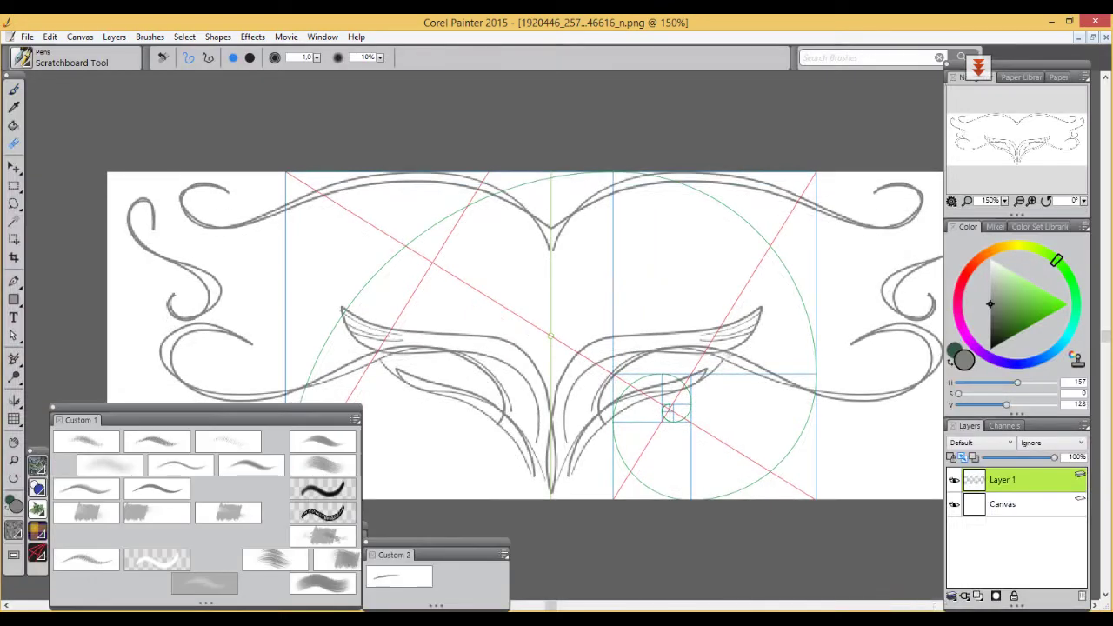
pyautogui.rightClick(672, 253)
pyautogui.moveTo(646, 248); pyautogui.dragTo(671, 256)
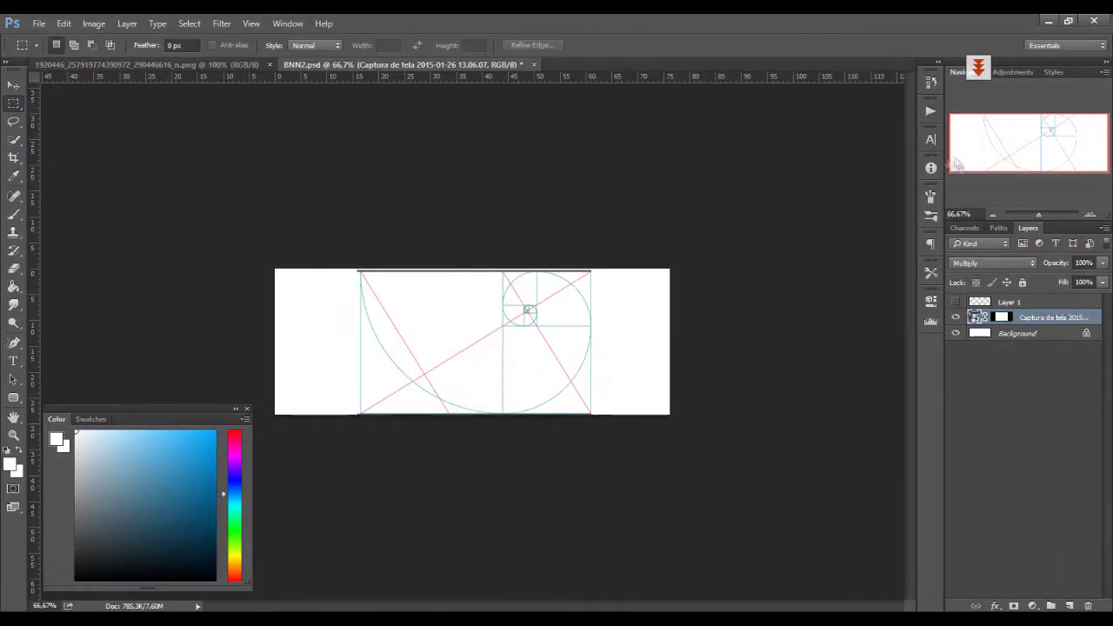
# Step: In Photoshop, preview Layer 1, leave it hidden and create a new empty layer above it
pyautogui.click(955, 302)
pyautogui.doubleClick(956, 302)
pyautogui.click(955, 302)
pyautogui.press('b')
pyautogui.hotkey('ctrl', 'shift', 'n')
pyautogui.press('Return')
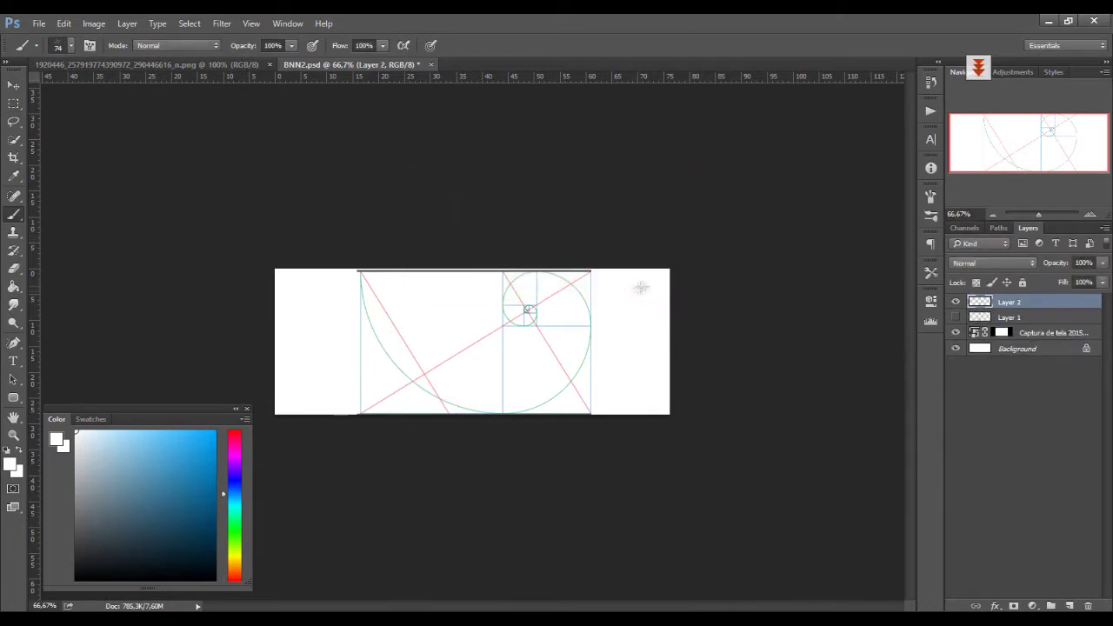
# Step: Paint bright blue horizontal and curly strokes on the banner's right half with the Hard Round Pressure Size brush at 74 px
pyautogui.click(71, 45)
pyautogui.moveTo(381, 527); pyautogui.dragTo(381, 186)
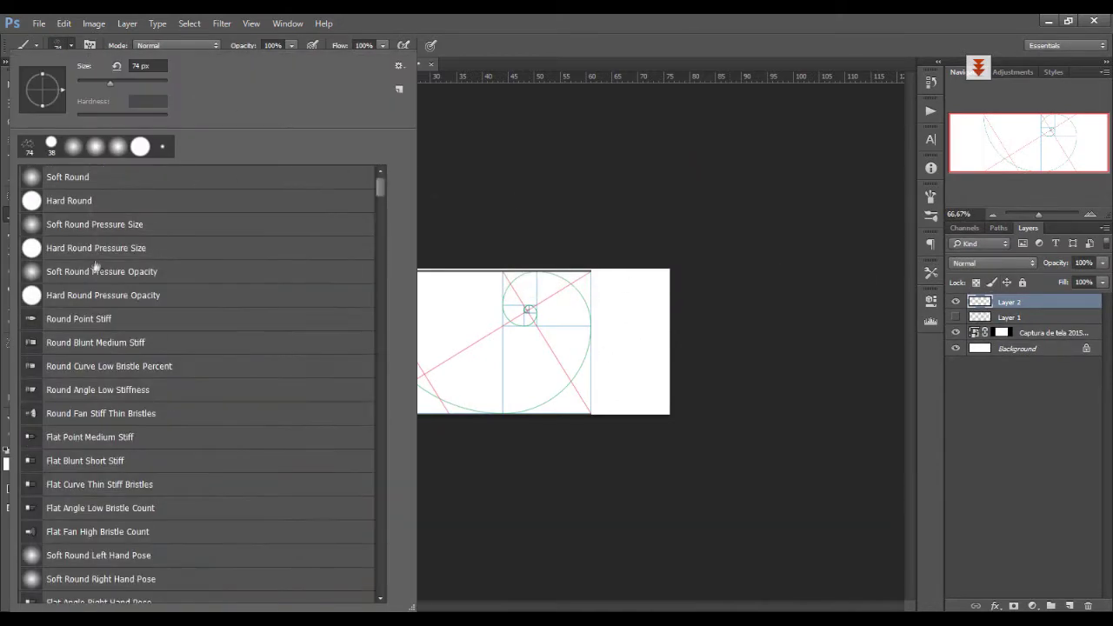
pyautogui.doubleClick(96, 251)
pyautogui.click(211, 434)
pyautogui.moveTo(607, 291); pyautogui.dragTo(638, 349)
# Step: Duplicate the painted Layer 2, flip the copy horizontally and move it to the banner's left half as a mirror image
pyautogui.hotkey('ctrl', 'j')
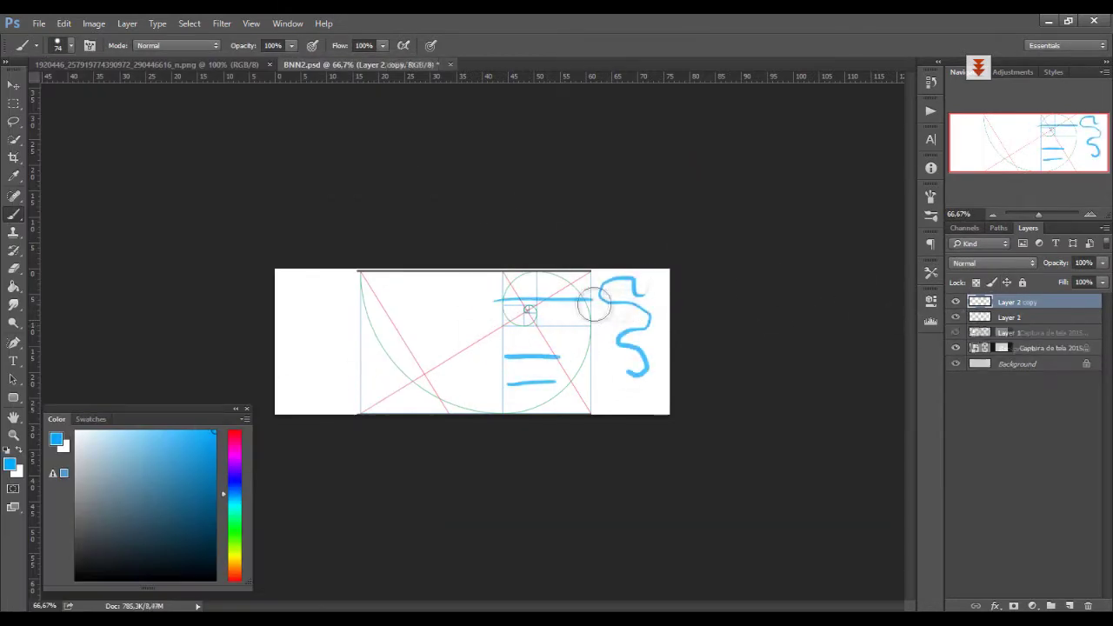
pyautogui.hotkey('ctrl', 't')
pyautogui.rightClick(621, 353)
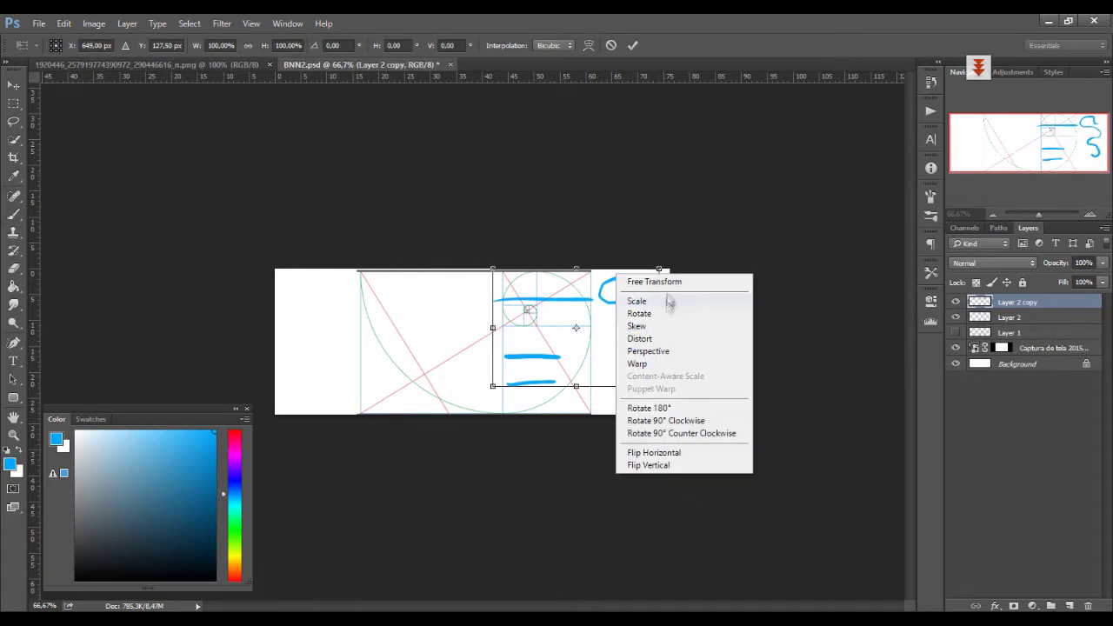
pyautogui.click(691, 451)
pyautogui.moveTo(631, 315); pyautogui.dragTo(472, 311)
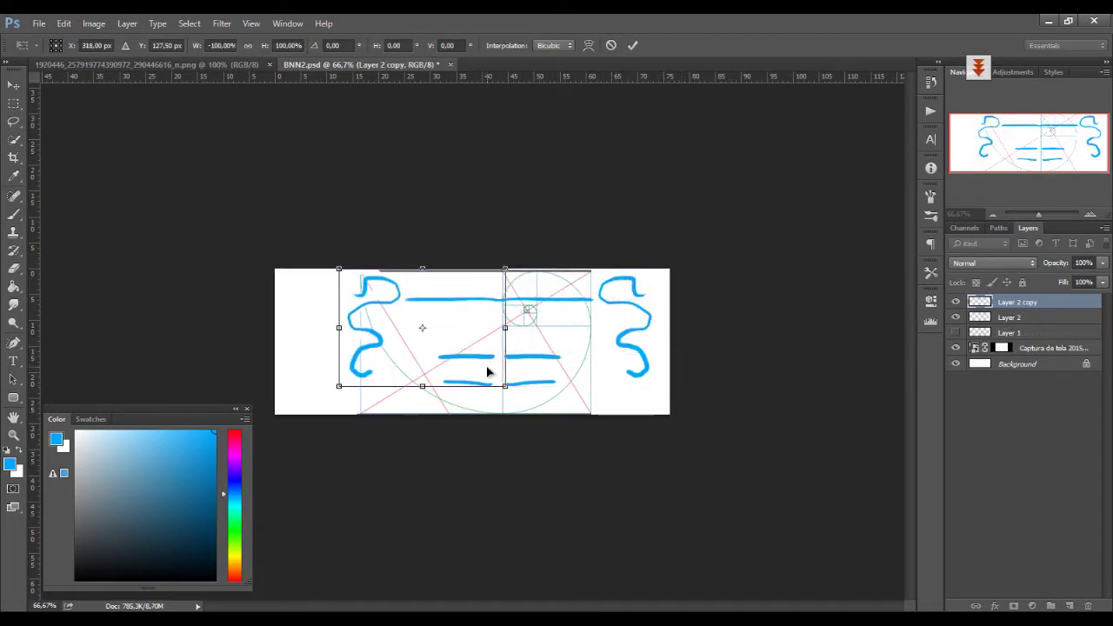
pyautogui.press('Return')
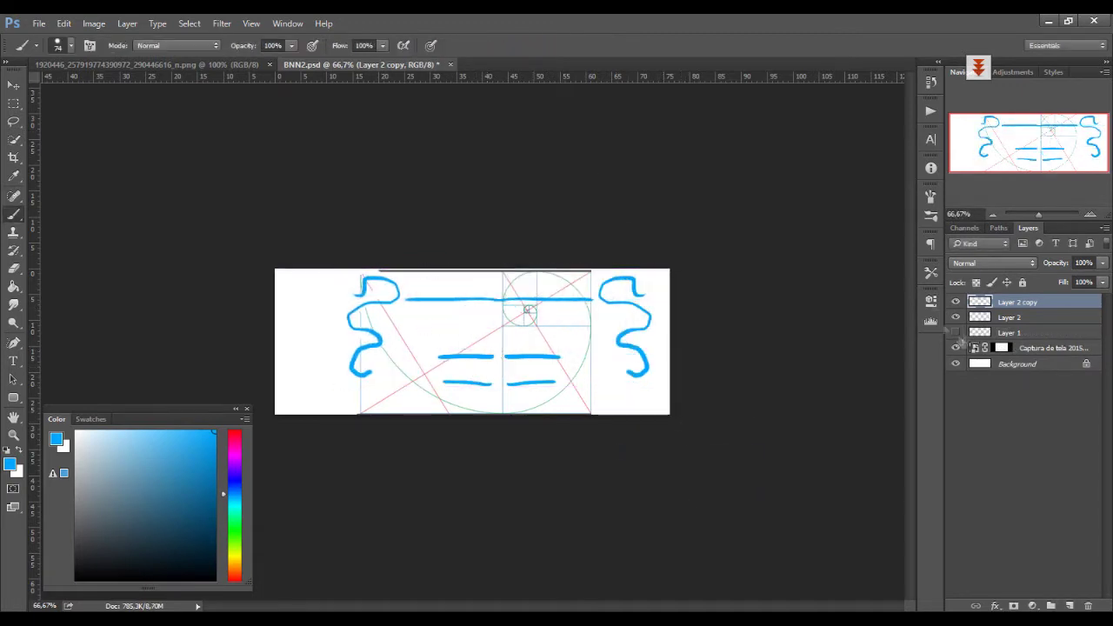
# Step: Merge Layer 2 with its mirrored copy into one layer, and group the merged result
pyautogui.keyDown('ctrl'); pyautogui.click(1008, 317); pyautogui.keyUp('ctrl')
pyautogui.click(64, 23)
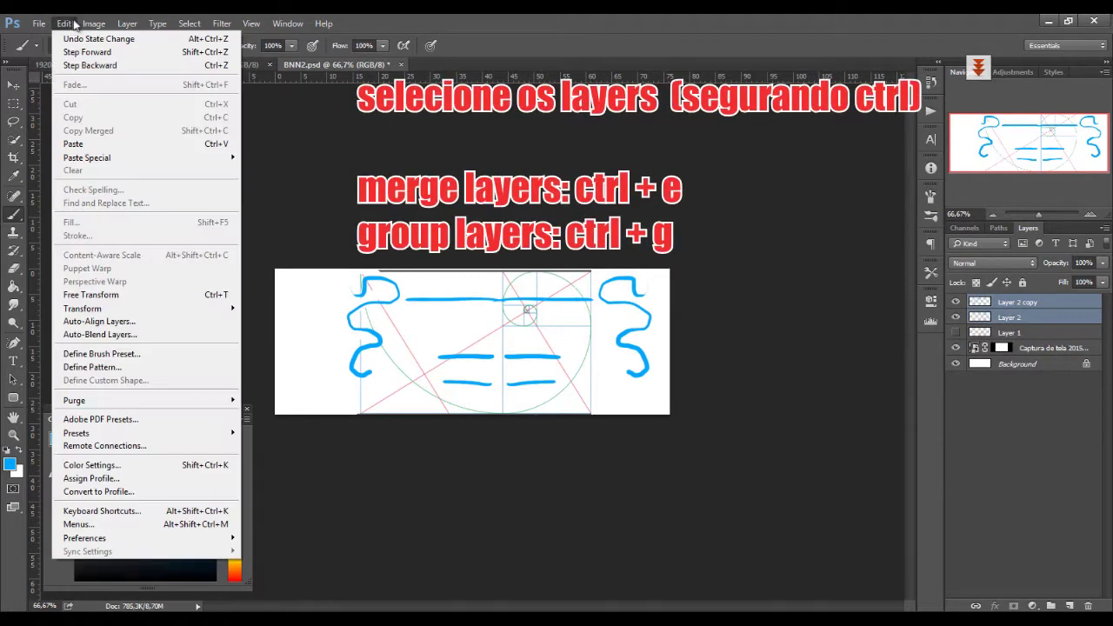
pyautogui.moveTo(127, 22)
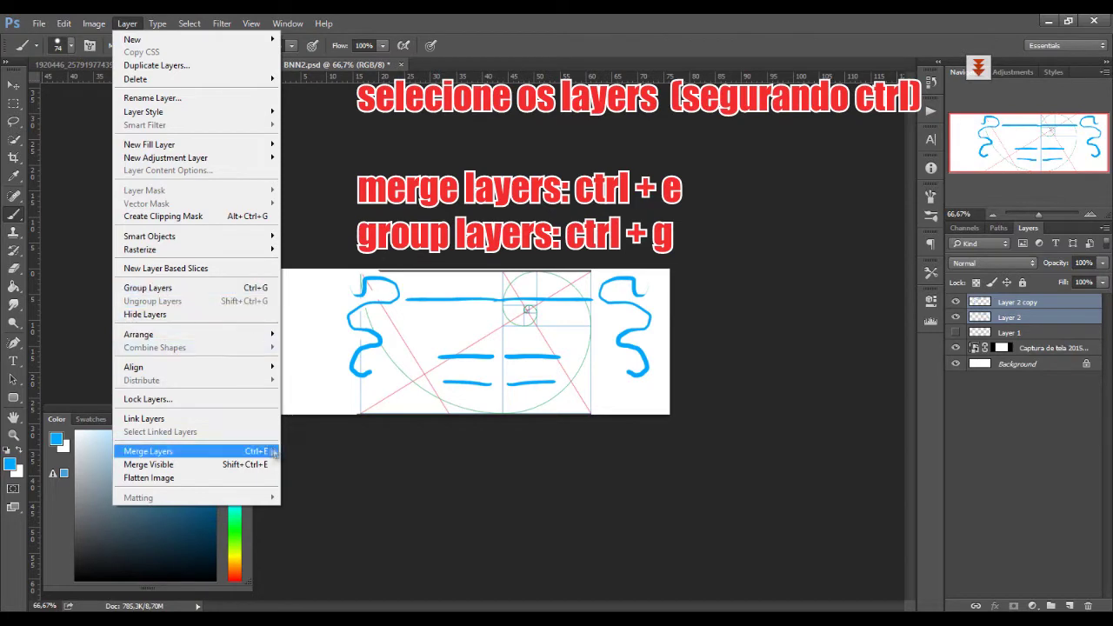
pyautogui.click(147, 451)
pyautogui.hotkey('ctrl', 't')
pyautogui.press('Return')
pyautogui.hotkey('ctrl', 'g')
pyautogui.hotkey('ctrl', 't')
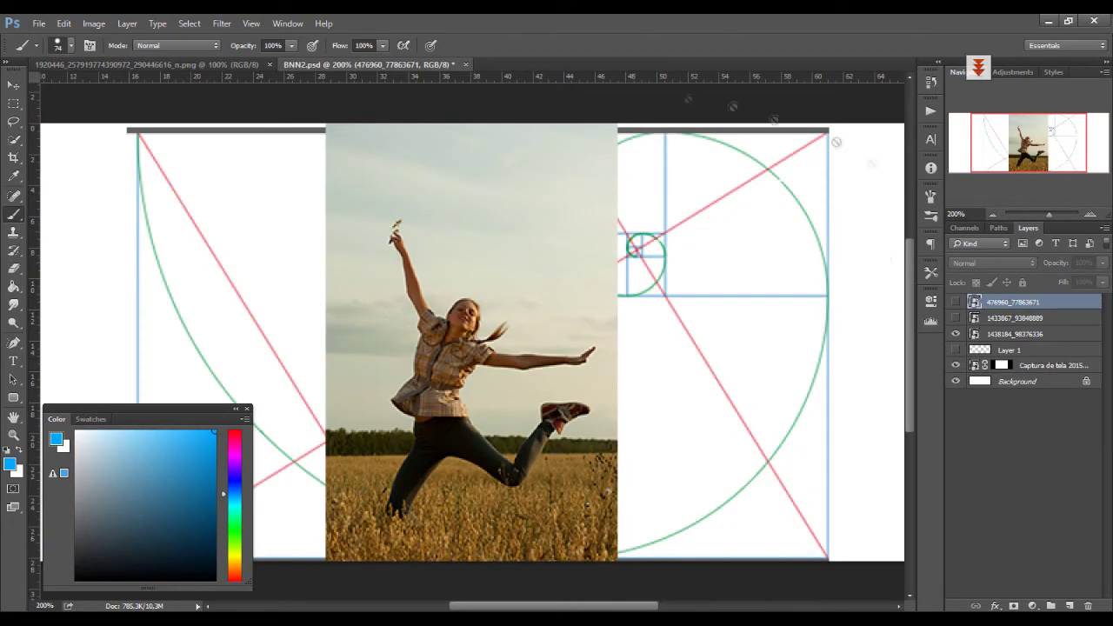
# Step: Select the jumping woman photo layer 1438184_98376336 and resize the image to a width of 1200 pixels
pyautogui.hotkey('alt', '[')
pyautogui.hotkey('alt', '[')
pyautogui.hotkey('ctrl', 'alt', 'i')
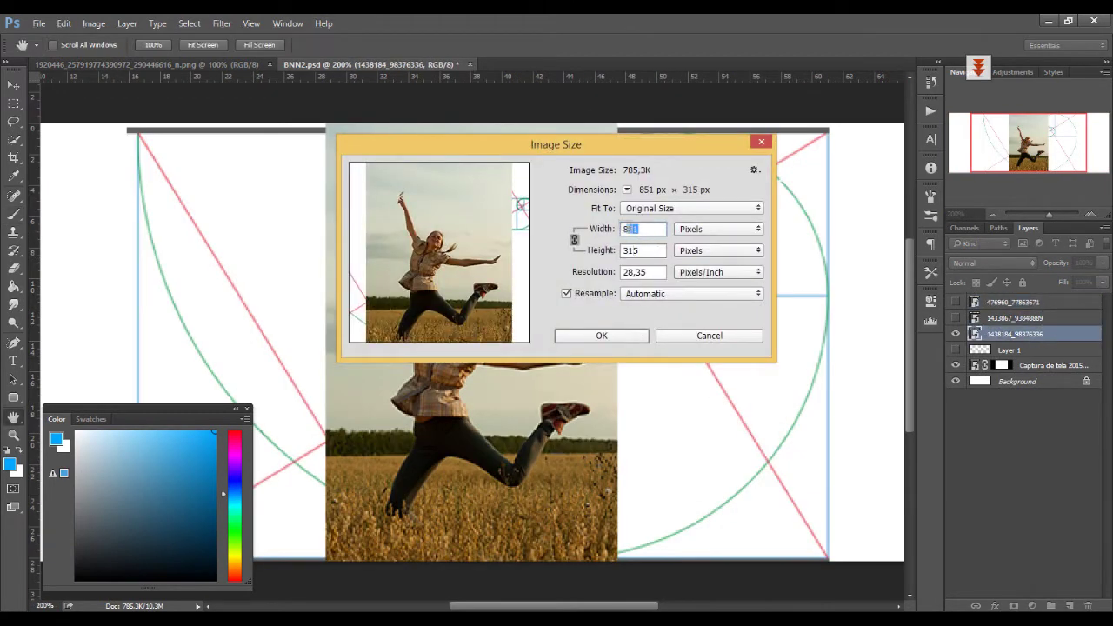
pyautogui.moveTo(645, 228); pyautogui.dragTo(617, 216)
pyautogui.write('1200')
pyautogui.hotkey('ctrl', 'z')
pyautogui.write('1200')
pyautogui.press('Return')
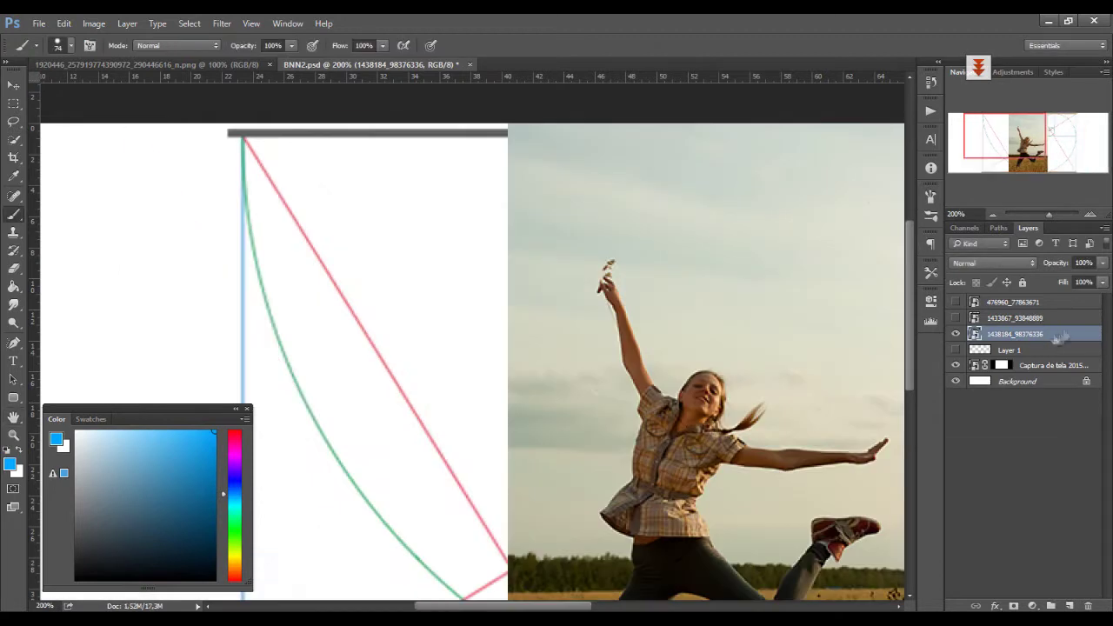
# Step: Rename the jumping woman photo layer as f1 851
pyautogui.write('f')
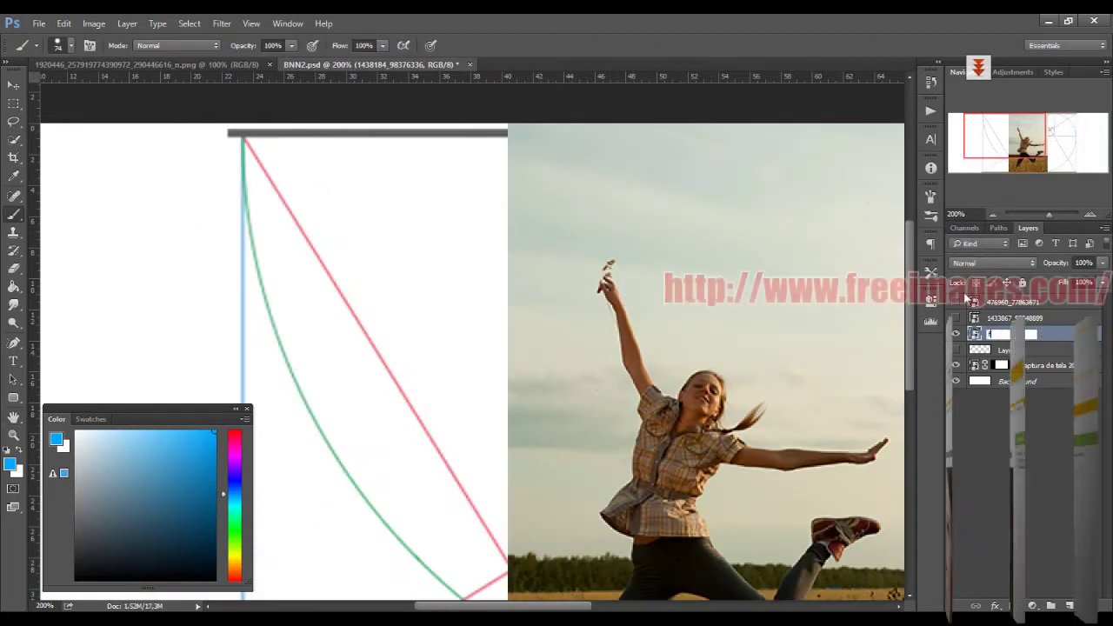
pyautogui.write('1 851')
pyautogui.press('Return')
pyautogui.moveTo(826, 433); pyautogui.dragTo(575, 263)
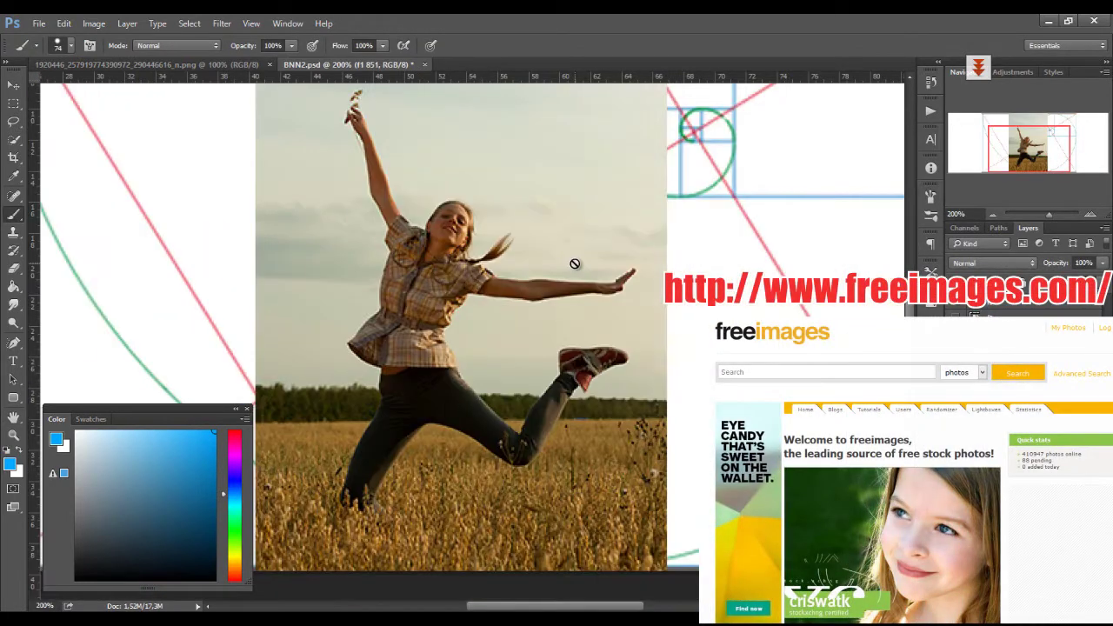
# Step: Duplicate the f1 851 layer, give the copy an orange label and hide the original
pyautogui.press('m')
pyautogui.hotkey('ctrl', 'j')
pyautogui.rightClick(1031, 334)
pyautogui.click(956, 513)
pyautogui.click(956, 350)
# Step: Outline the field and tree line beside the woman with the Content-Aware Move tool in Extend mode
pyautogui.rightClick(13, 140)
pyautogui.click(55, 155)
pyautogui.rightClick(14, 196)
pyautogui.click(96, 233)
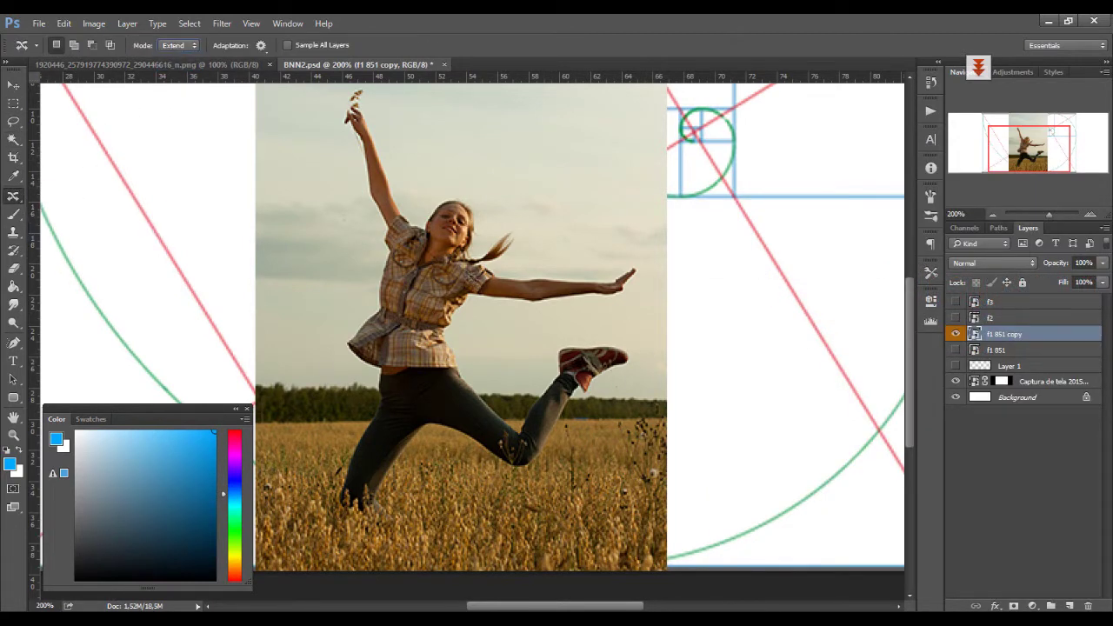
pyautogui.moveTo(335, 379); pyautogui.dragTo(396, 252)
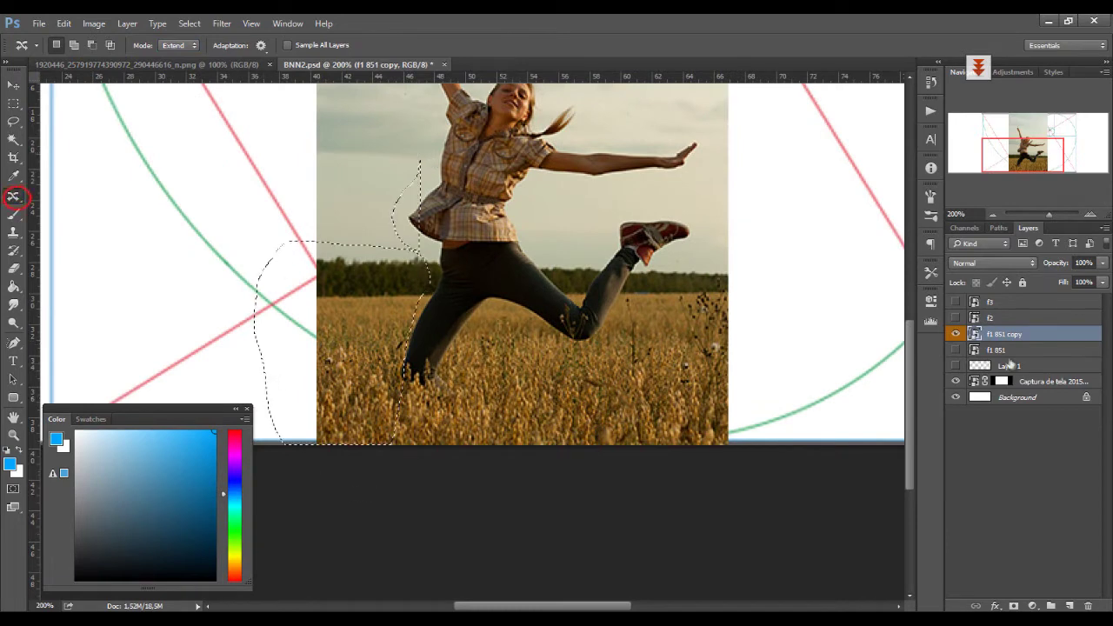
# Step: Rasterize the f1 851 copy layer and extend its field and tree line leftward with Content-Aware Move
pyautogui.click(996, 349)
pyautogui.rightClick(995, 350)
pyautogui.click(969, 299)
pyautogui.moveTo(406, 281); pyautogui.dragTo(306, 282)
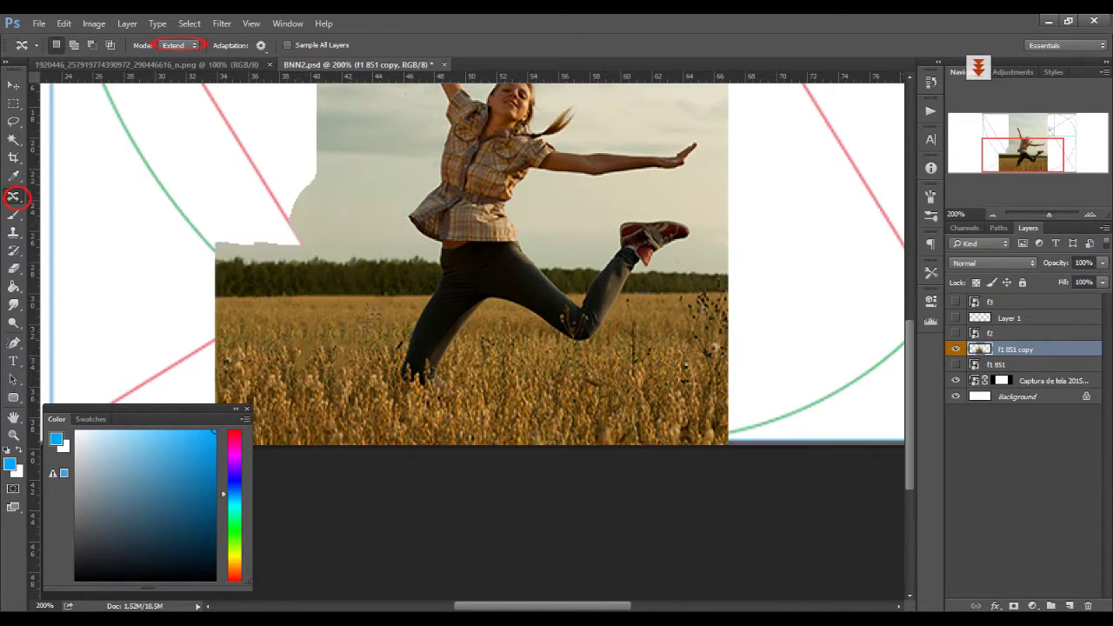
pyautogui.moveTo(330, 354); pyautogui.dragTo(448, 284)
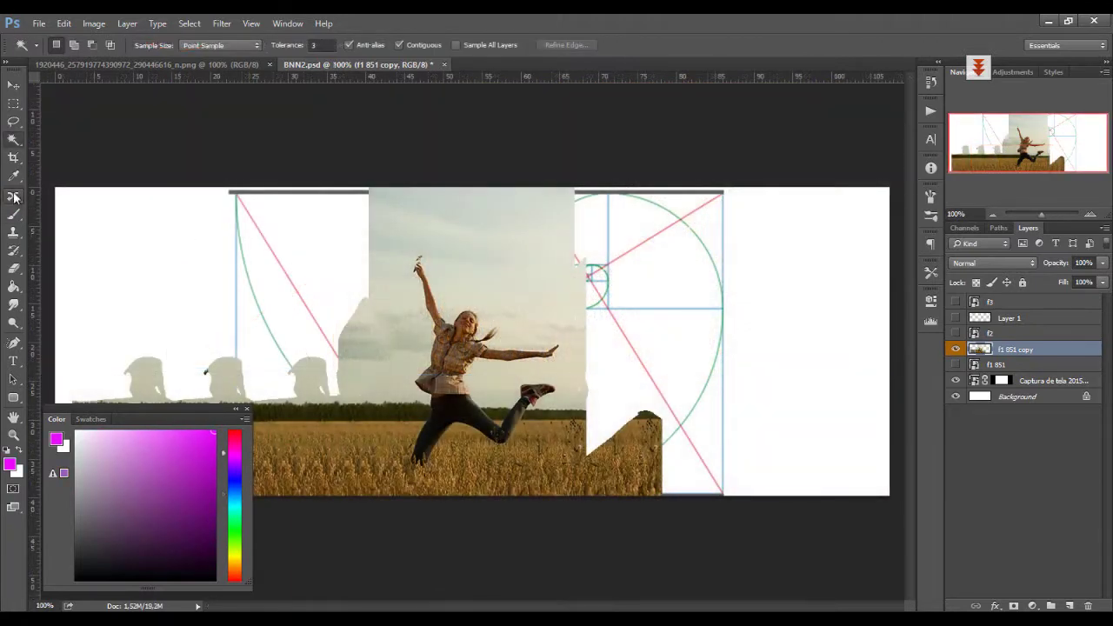
# Step: Extend the field and tree line to the right of the woman with Content-Aware Move patches
pyautogui.moveTo(658, 407); pyautogui.dragTo(564, 505)
pyautogui.press('Tab')
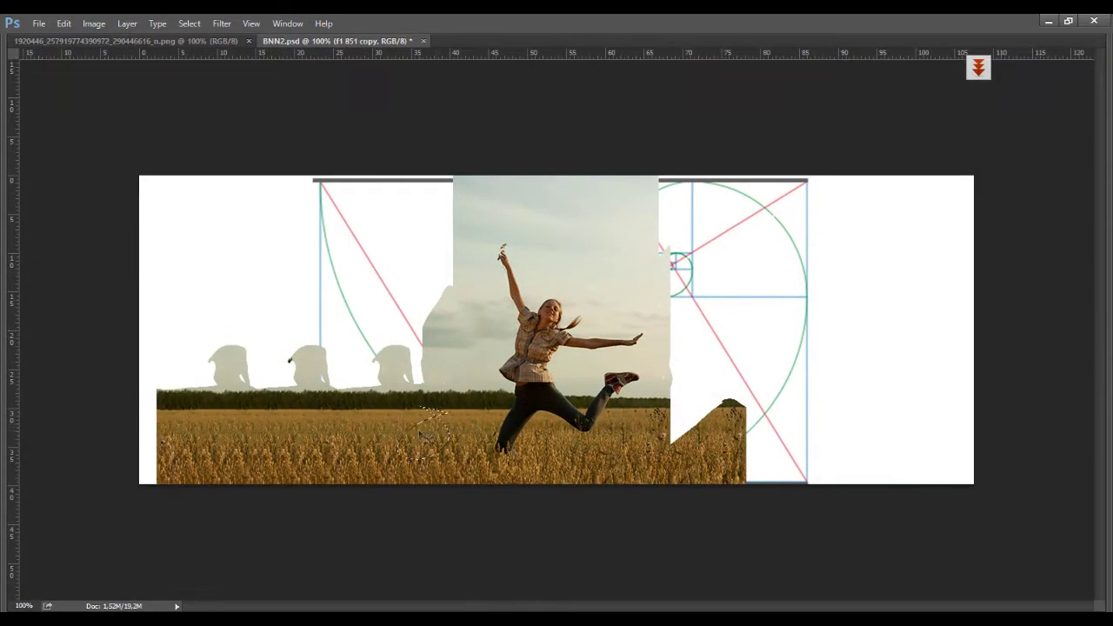
pyautogui.moveTo(716, 419)
pyautogui.mouseDown()
pyautogui.moveTo(686, 422)
pyautogui.moveTo(678, 437)
pyautogui.moveTo(668, 424)
pyautogui.mouseUp()
pyautogui.moveTo(666, 416); pyautogui.dragTo(744, 417)
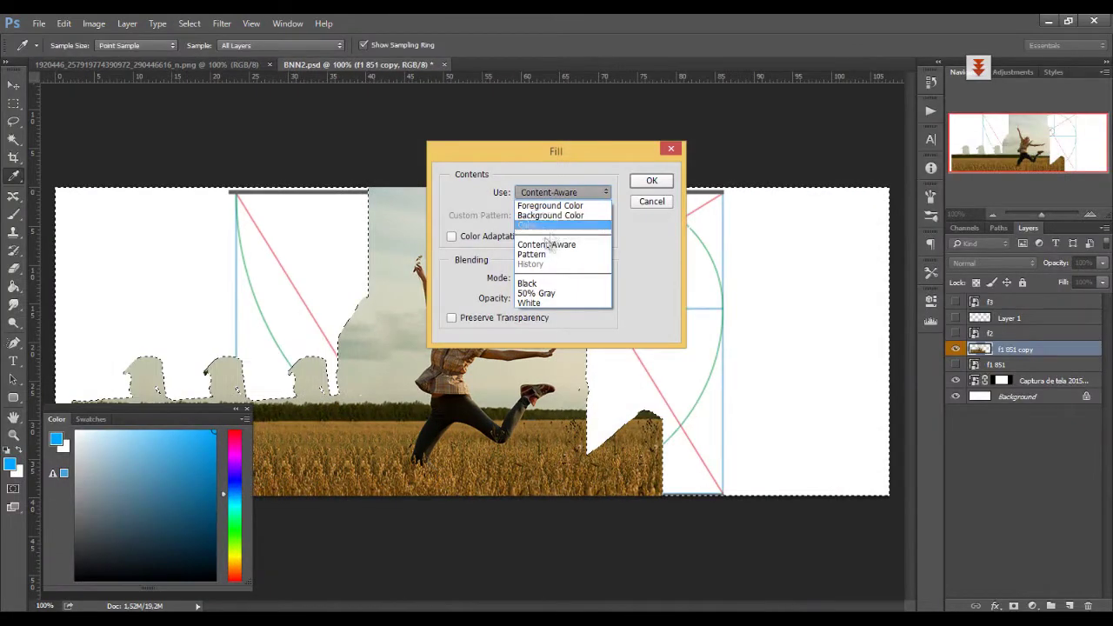
# Step: Try filling the selected empty areas around the photo with a Content-Aware fill
pyautogui.click(588, 247)
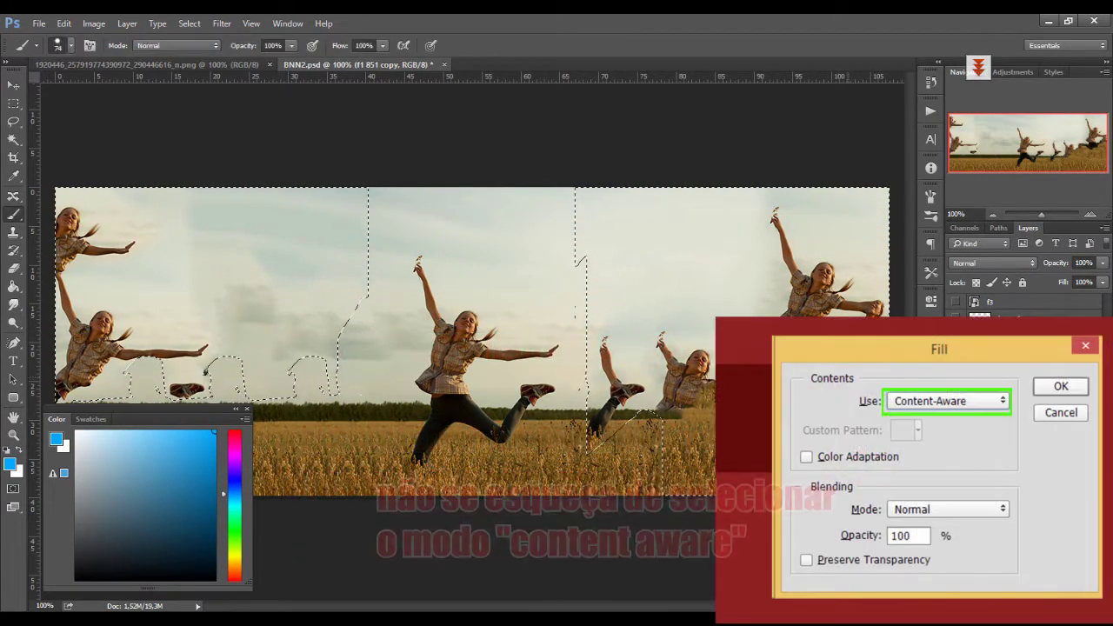
pyautogui.click(234, 453)
pyautogui.moveTo(751, 228)
pyautogui.mouseDown()
pyautogui.moveTo(826, 218)
pyautogui.moveTo(691, 367)
pyautogui.moveTo(722, 370)
pyautogui.moveTo(61, 383)
pyautogui.moveTo(339, 247)
pyautogui.mouseUp()
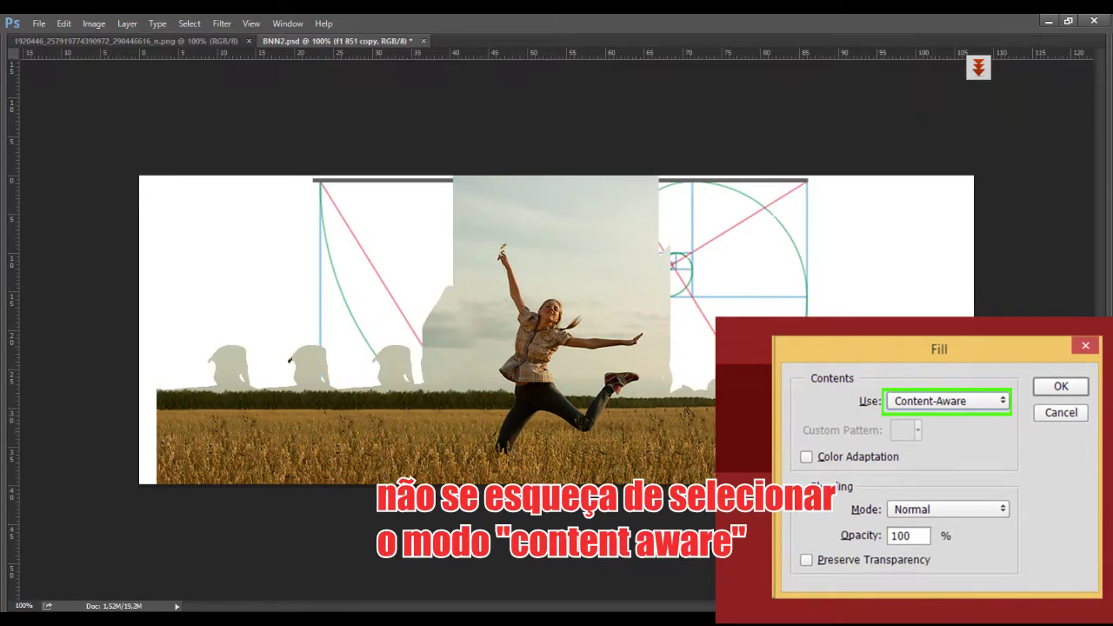
# Step: Extend the field and tree line up to the banner's right edge
pyautogui.moveTo(887, 428); pyautogui.dragTo(950, 463)
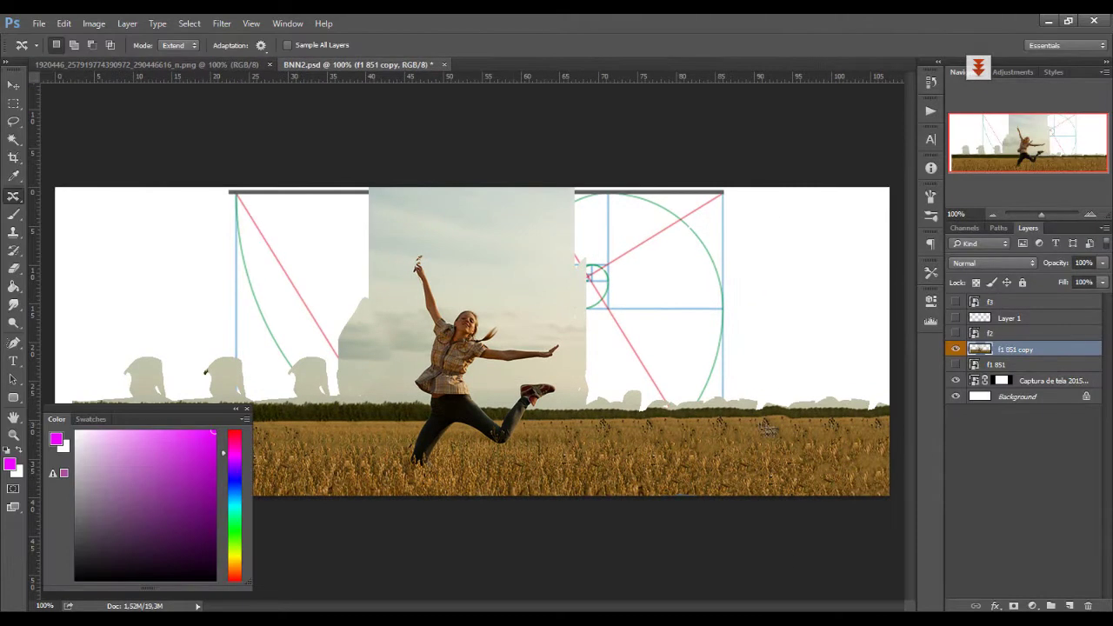
# Step: Circle the repeated weed clumps along the field with a 24 px magenta brush, and remove the marks
pyautogui.press('b')
pyautogui.moveTo(755, 293); pyautogui.dragTo(754, 237)
pyautogui.click(62, 44)
pyautogui.moveTo(90, 83); pyautogui.dragTo(77, 85)
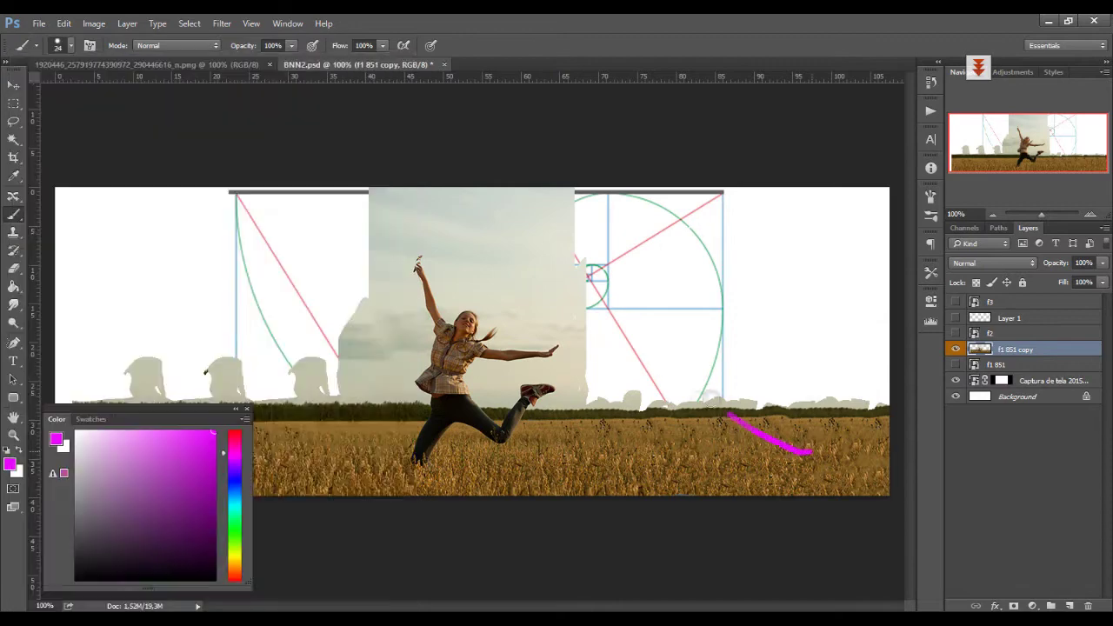
pyautogui.hotkey('ctrl', 'z')
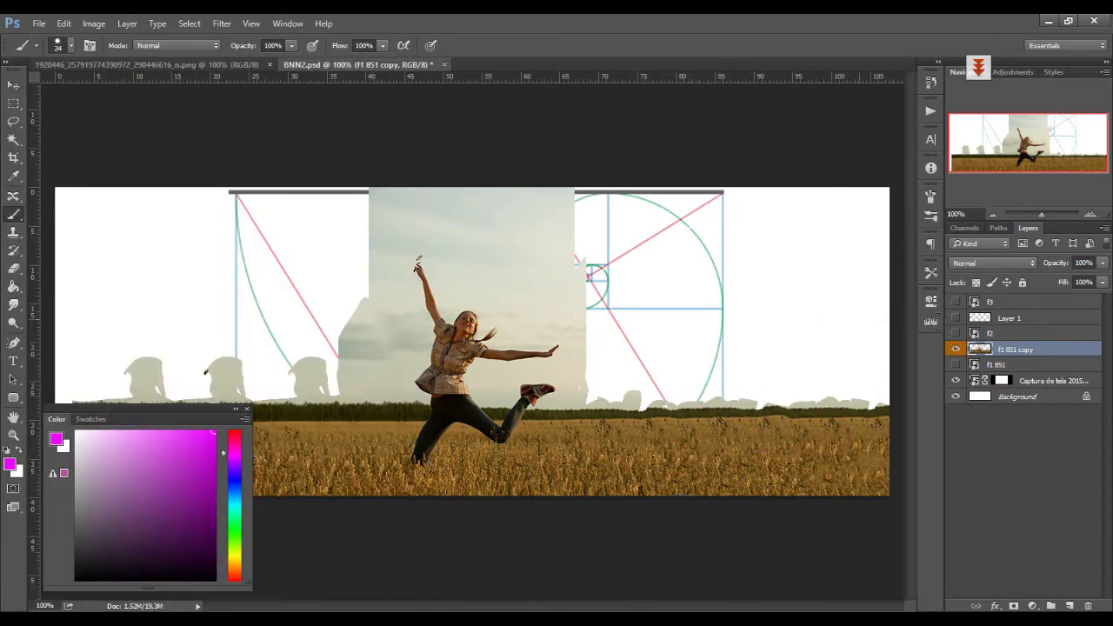
pyautogui.press('Tab')
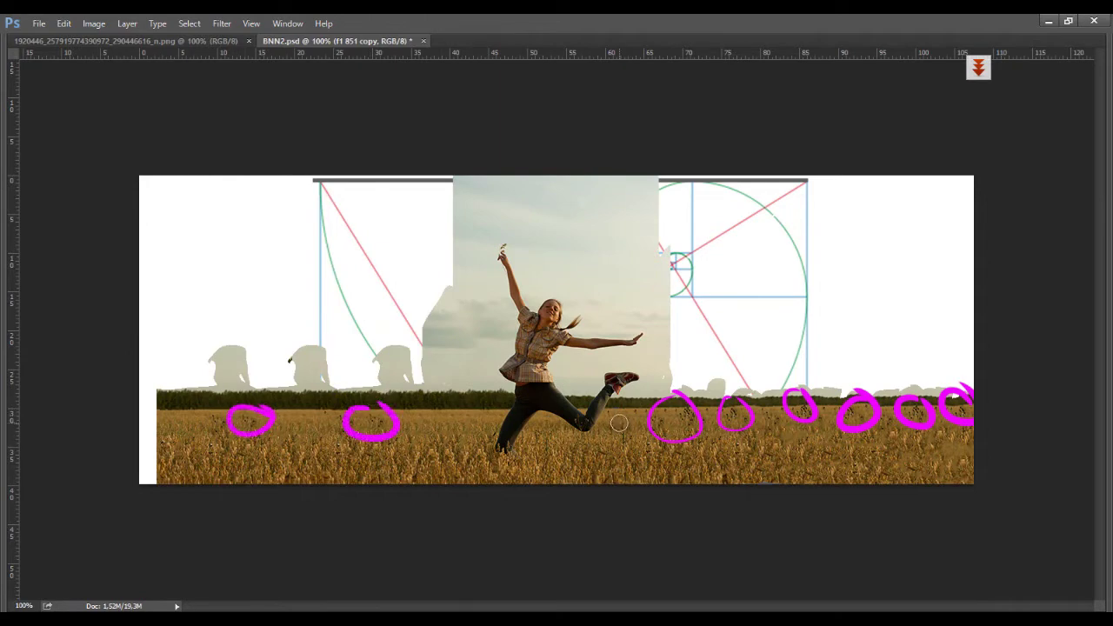
pyautogui.press('Tab')
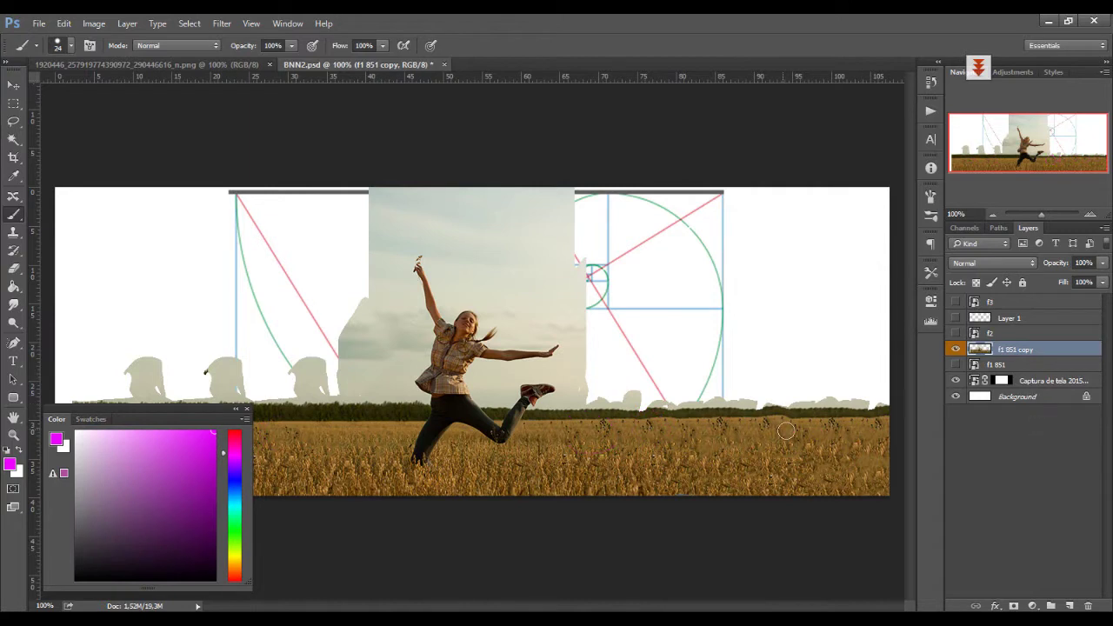
# Step: Cover the repeated weed clumps on both sides of the woman with Content-Aware Move patches of wheat, and deselect
pyautogui.press('w')
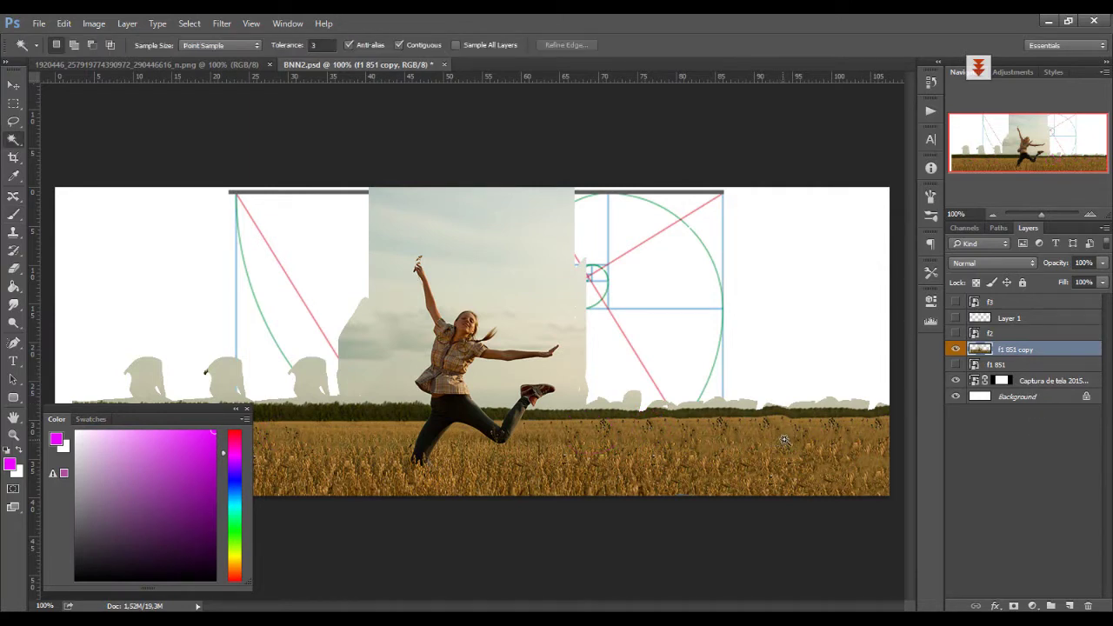
pyautogui.press('j')
pyautogui.moveTo(805, 459); pyautogui.dragTo(832, 438)
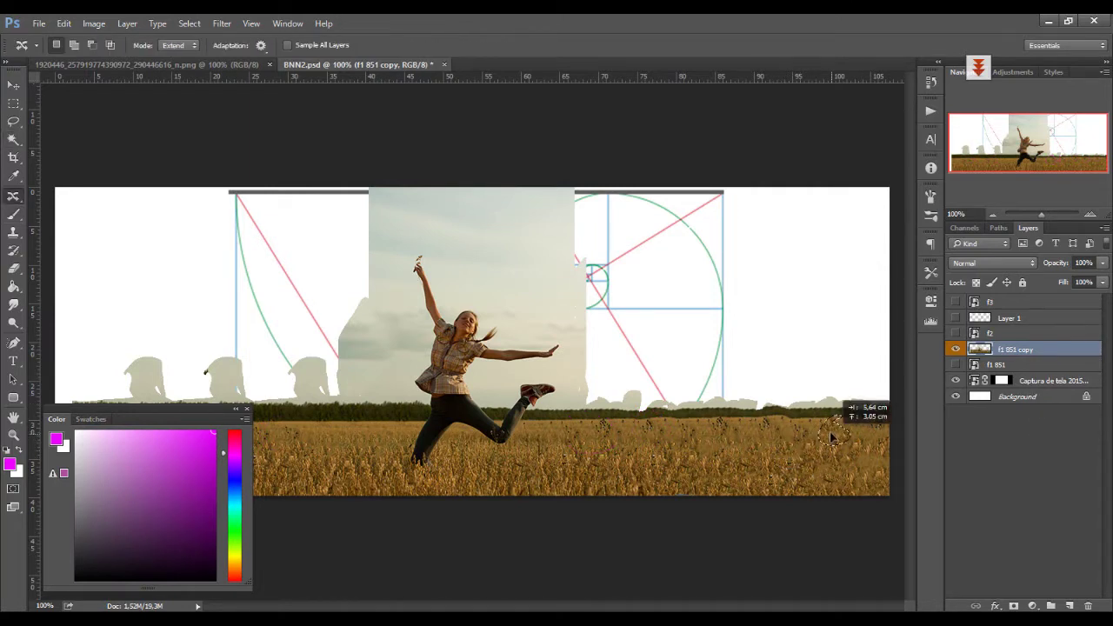
pyautogui.moveTo(783, 432); pyautogui.dragTo(762, 428)
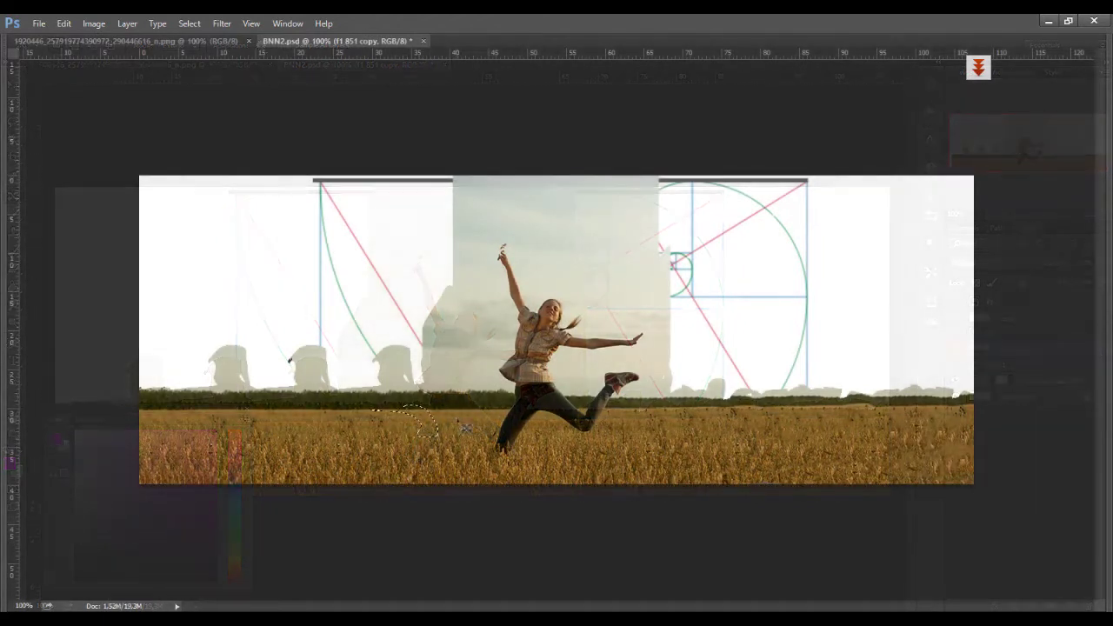
pyautogui.moveTo(452, 438); pyautogui.dragTo(341, 433)
pyautogui.hotkey('ctrl', 'd')
pyautogui.press('Tab')
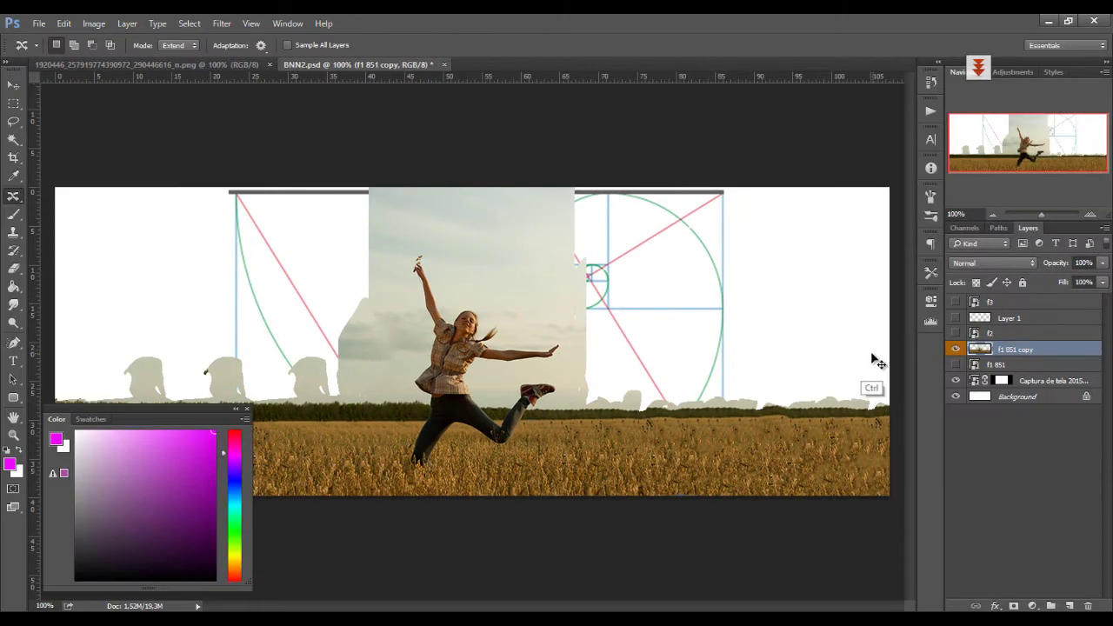
# Step: Show the f2 sunset layer and mask it down to its sky using a feathered lasso selection
pyautogui.moveTo(328, 91); pyautogui.dragTo(328, 72)
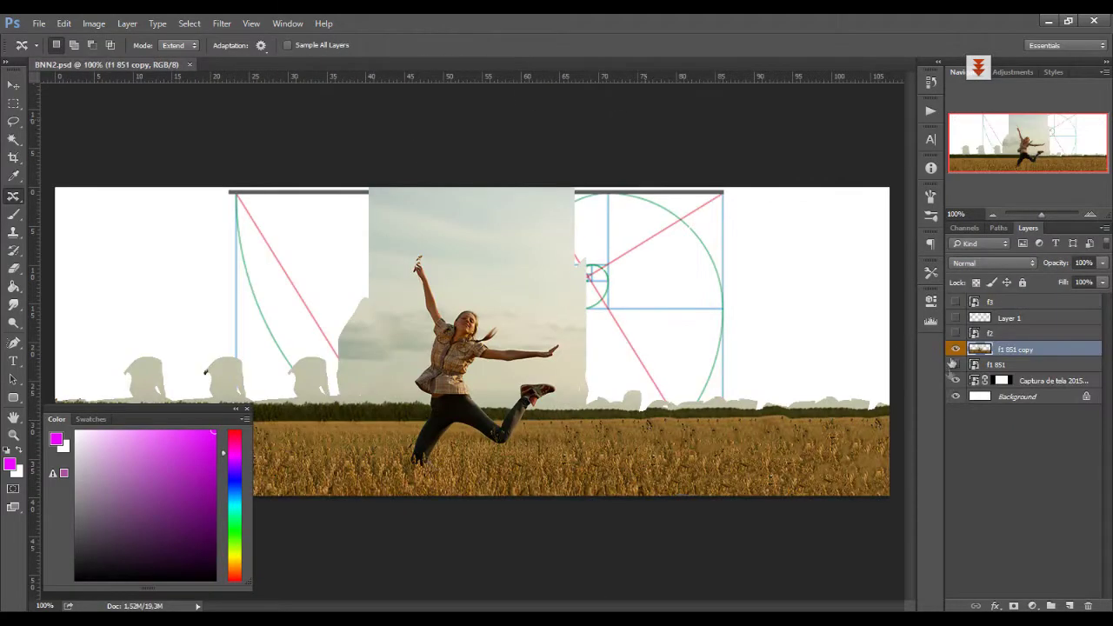
pyautogui.click(956, 333)
pyautogui.press('l')
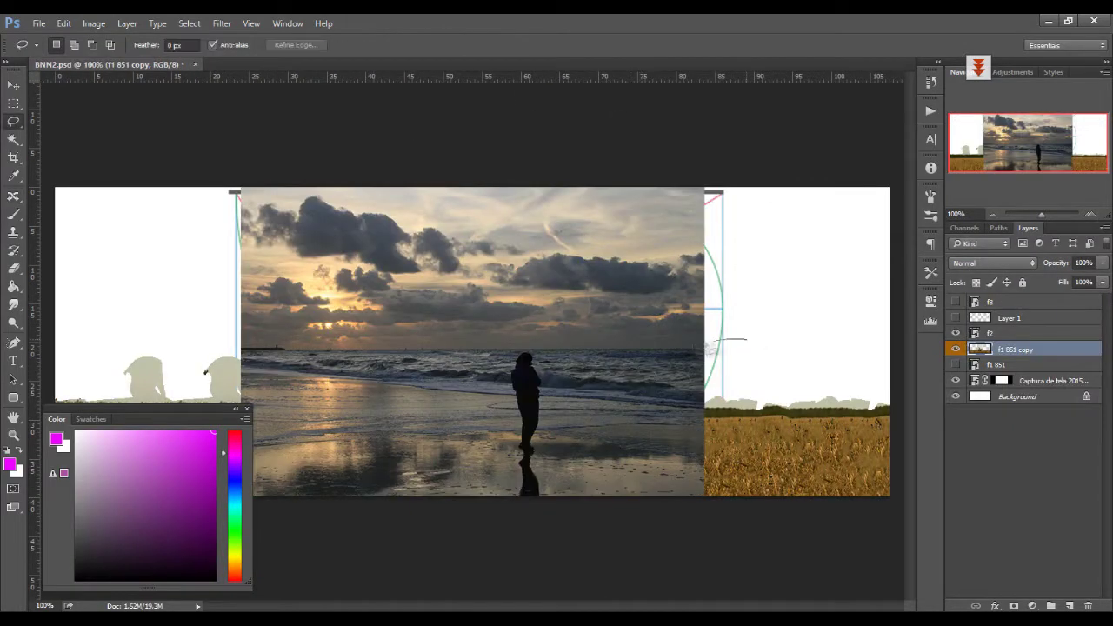
pyautogui.moveTo(237, 186); pyautogui.dragTo(741, 340)
pyautogui.rightClick(667, 315)
pyautogui.click(693, 350)
pyautogui.click(635, 223)
pyautogui.click(1014, 606)
pyautogui.moveTo(1013, 349); pyautogui.dragTo(1002, 333)
# Step: Scale up and reposition the masked f2 sunset sky to fill the banner's full width down to the field
pyautogui.hotkey('ctrl', 't')
pyautogui.hotkey('ctrl', '-')
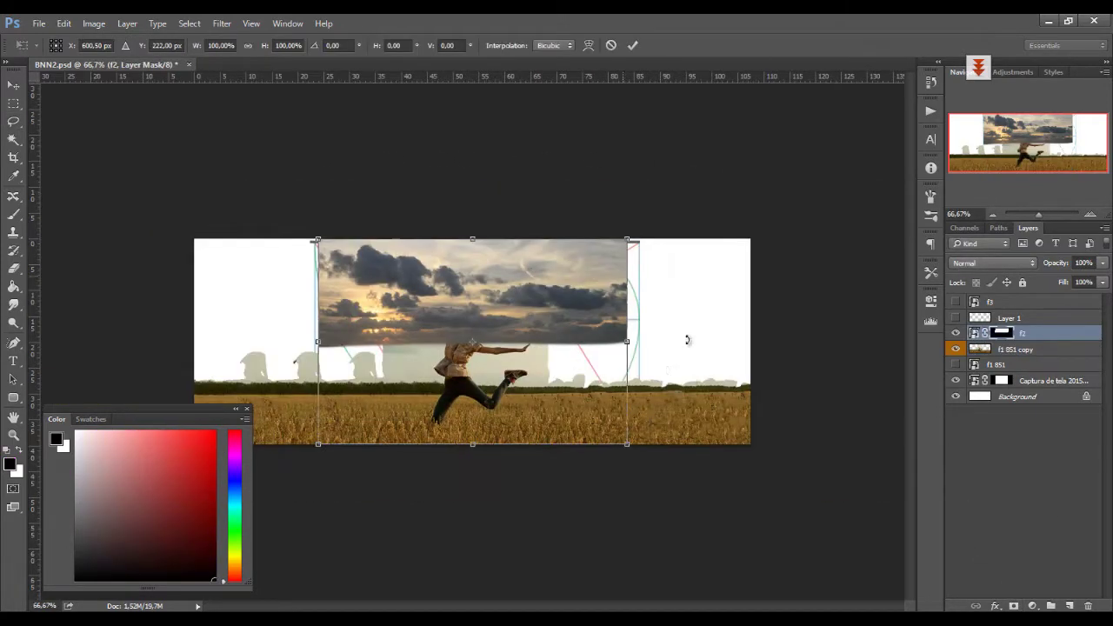
pyautogui.moveTo(811, 471); pyautogui.dragTo(794, 544)
pyautogui.moveTo(320, 237); pyautogui.dragTo(158, 124)
pyautogui.moveTo(659, 206); pyautogui.dragTo(659, 250)
pyautogui.press('Return')
pyautogui.press('l')
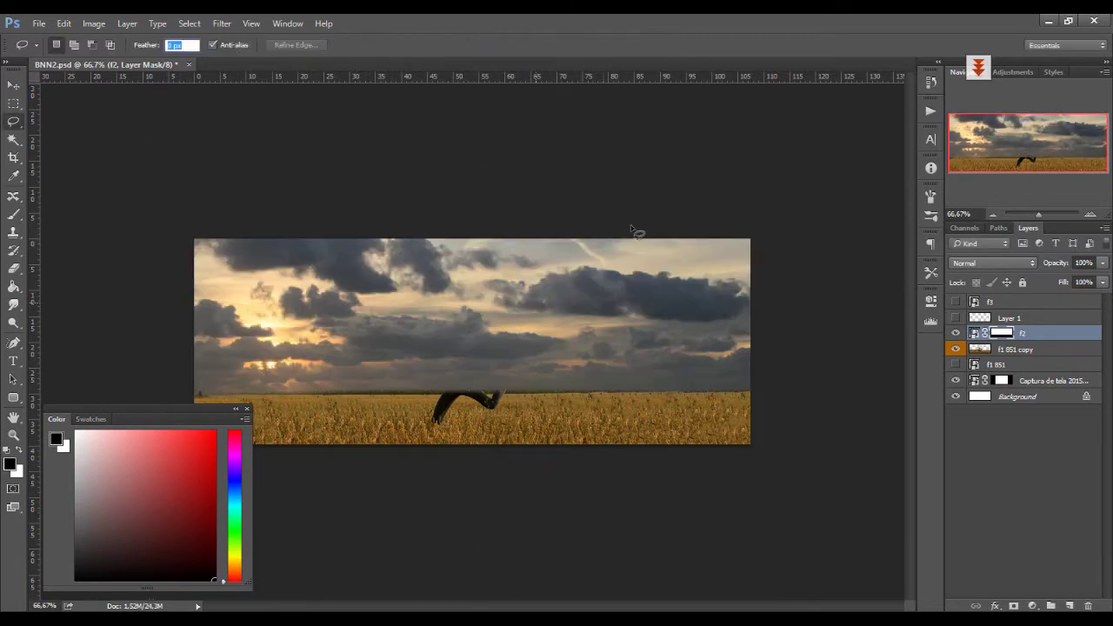
# Step: Hide the f2 sunset sky layer to expose the woman and field photo beneath it
pyautogui.click(957, 348)
pyautogui.click(956, 333)
pyautogui.hotkey('ctrl', '+')
pyautogui.hotkey('ctrl', '+')
pyautogui.hotkey('ctrl', '+')
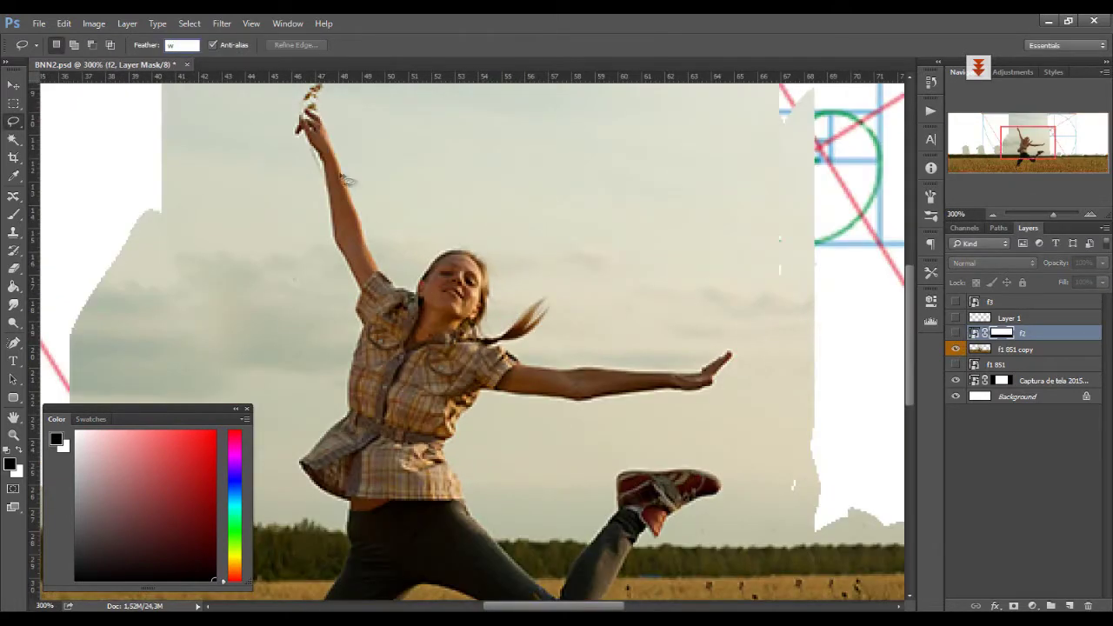
# Step: Select the woman and field on the f1 851 copy layer with Focus Area, and add a layer mask from the selection
pyautogui.click(1009, 348)
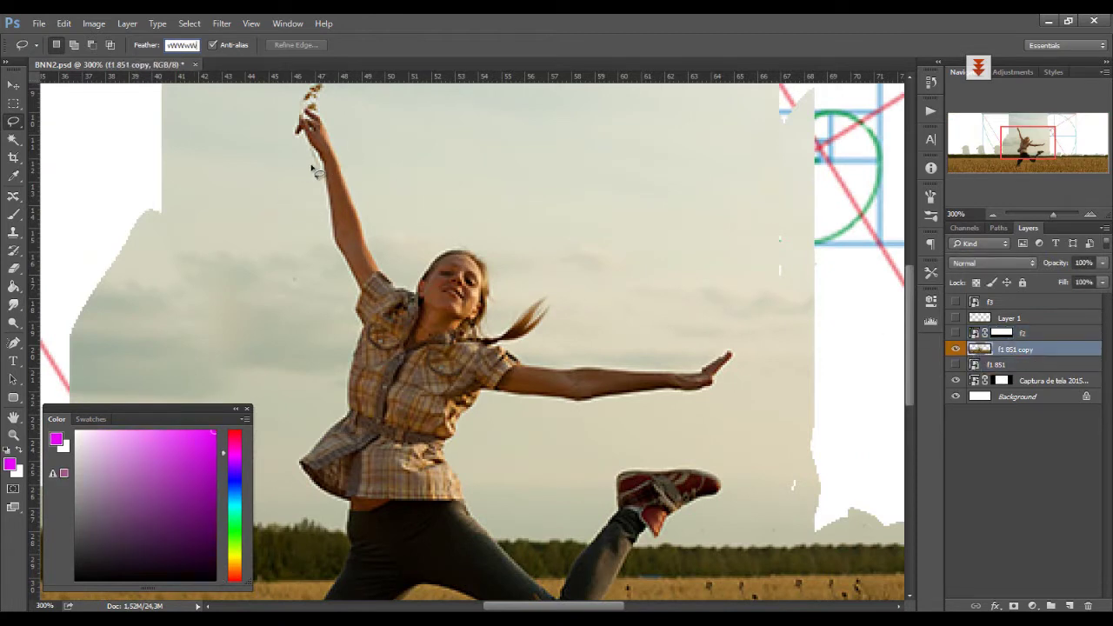
pyautogui.click(219, 25)
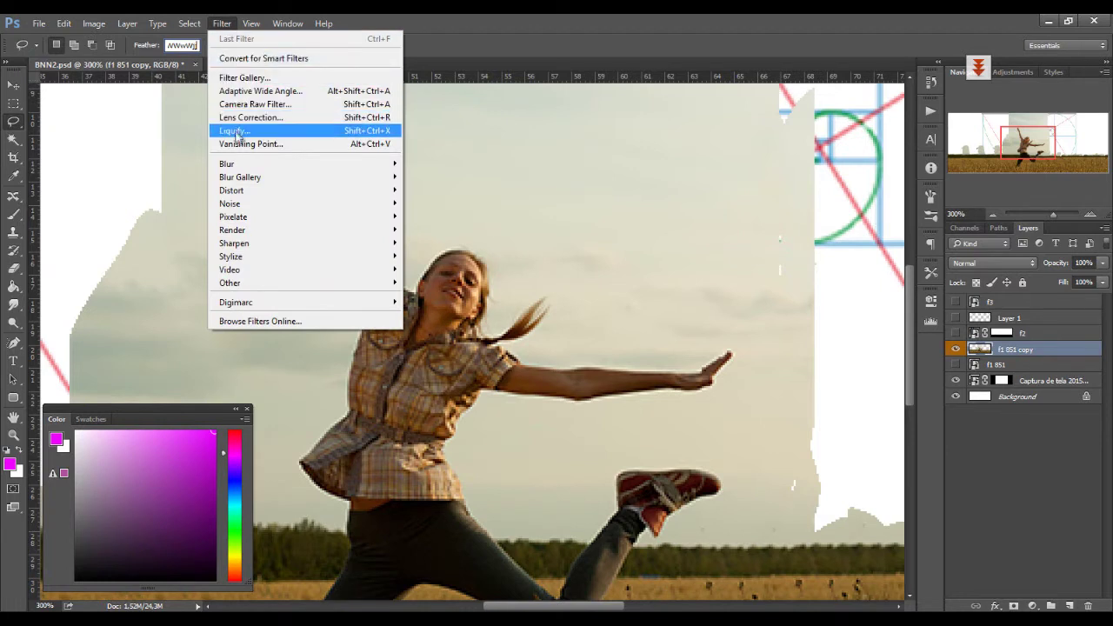
pyautogui.moveTo(196, 26)
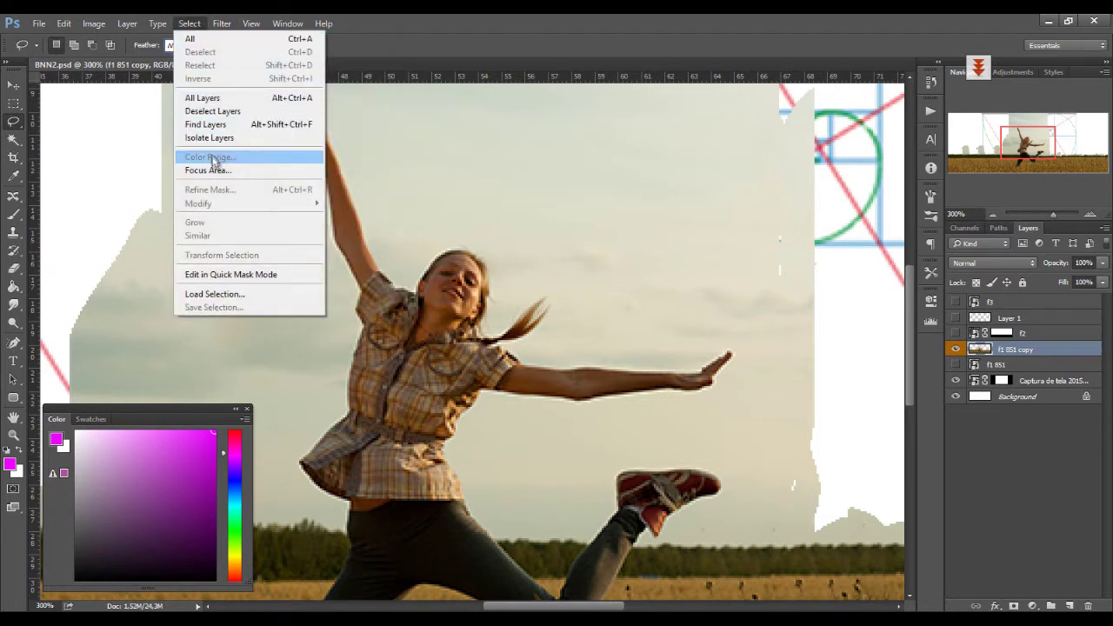
pyautogui.click(216, 172)
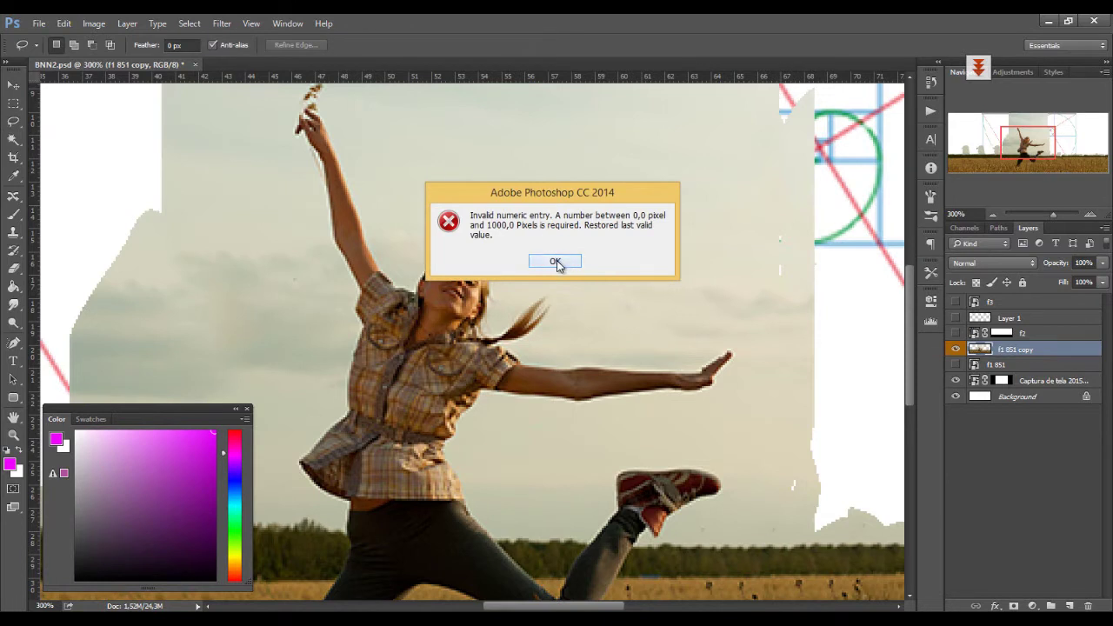
pyautogui.click(555, 263)
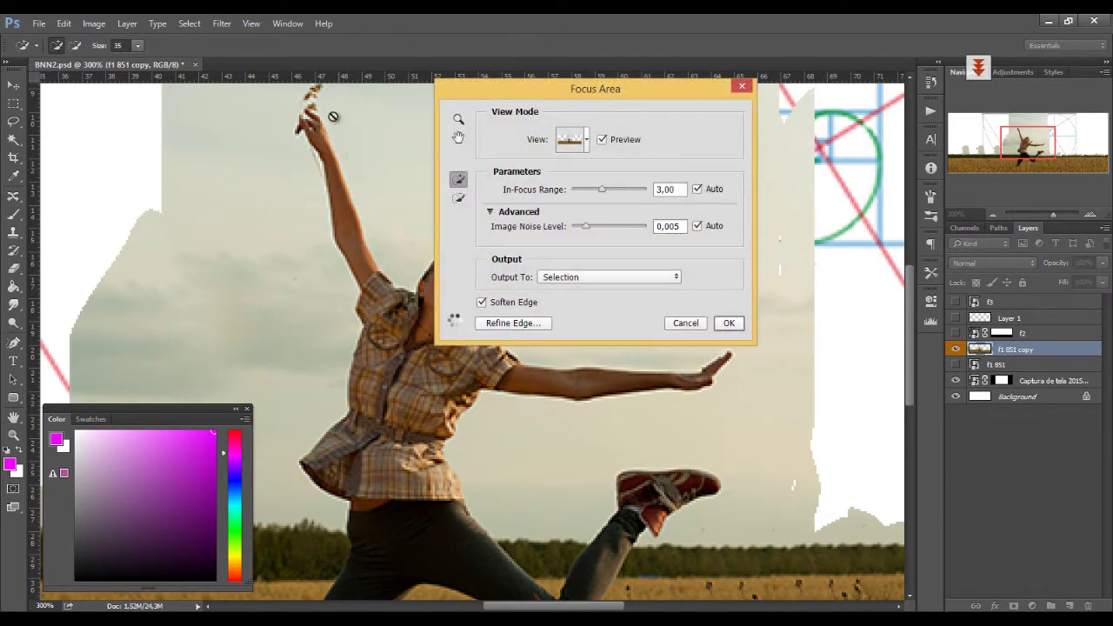
pyautogui.moveTo(549, 95)
pyautogui.mouseDown()
pyautogui.moveTo(340, 273)
pyautogui.moveTo(140, 339)
pyautogui.moveTo(877, 249)
pyautogui.moveTo(439, 161)
pyautogui.mouseUp()
pyautogui.click(630, 389)
pyautogui.hotkey('ctrl', '-')
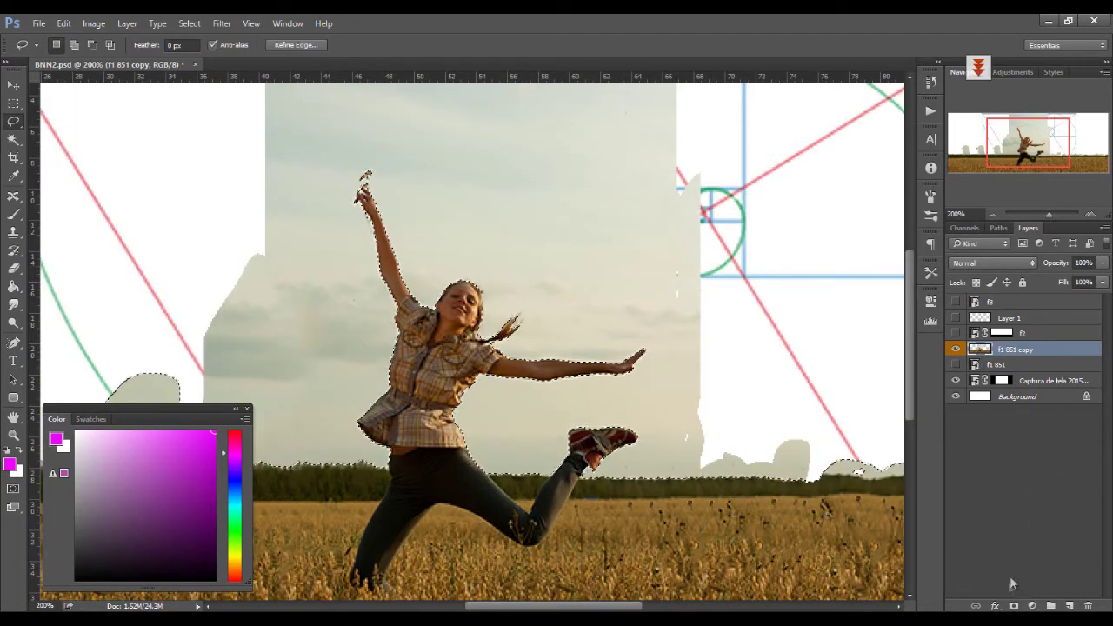
pyautogui.click(1014, 605)
pyautogui.hotkey('ctrl', '-')
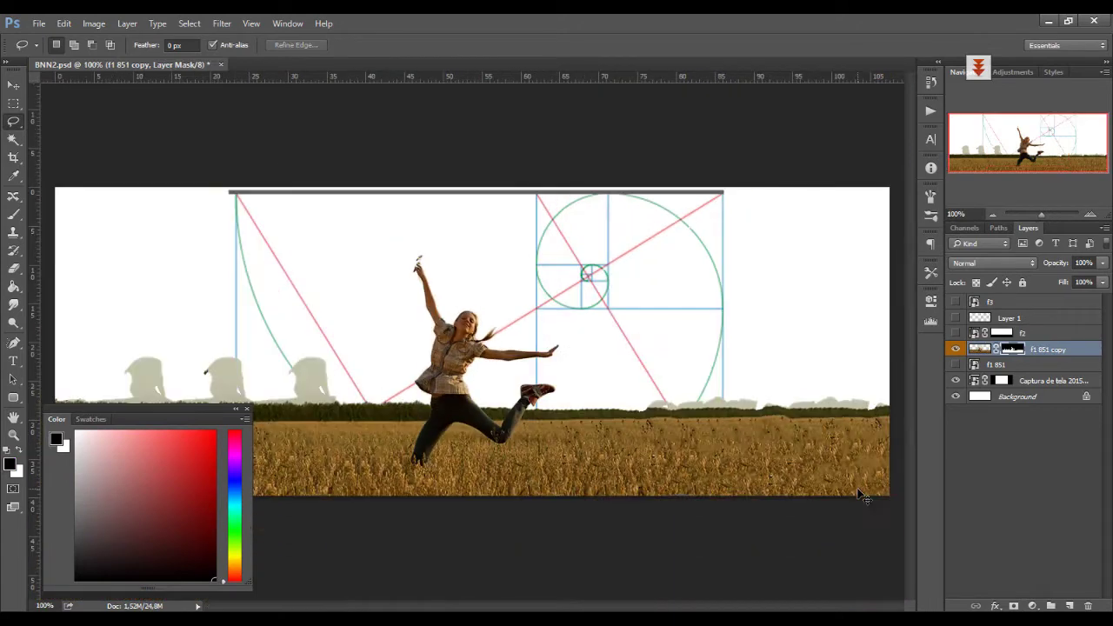
# Step: Duplicate the masked f1 851 copy layer and remove the duplicate's layer mask
pyautogui.hotkey('ctrl', '+')
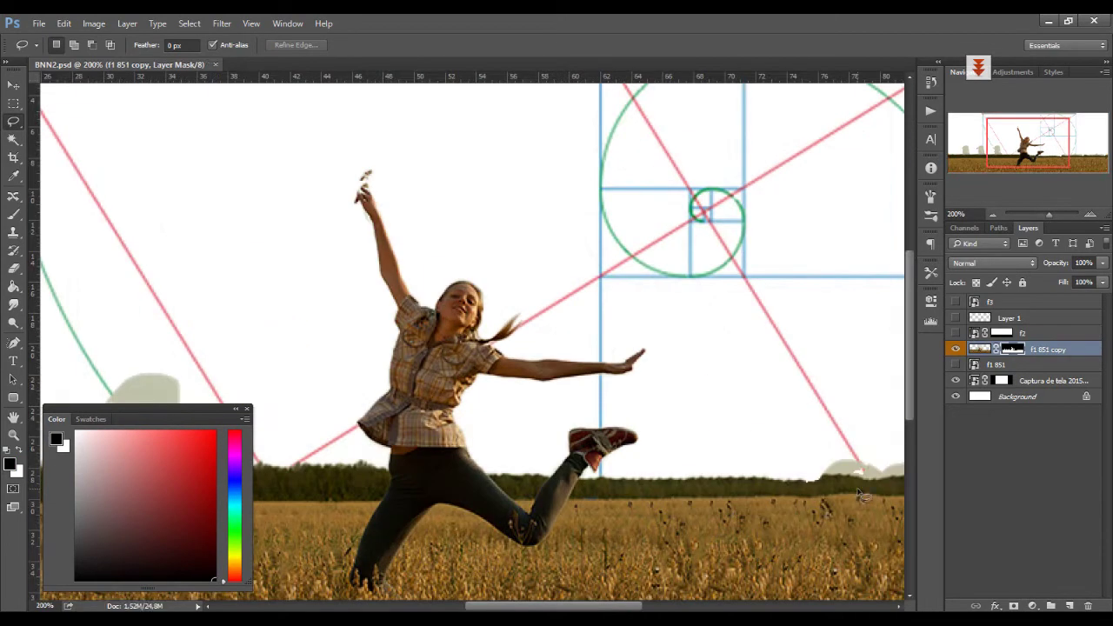
pyautogui.press('b')
pyautogui.hotkey('ctrl', 'j')
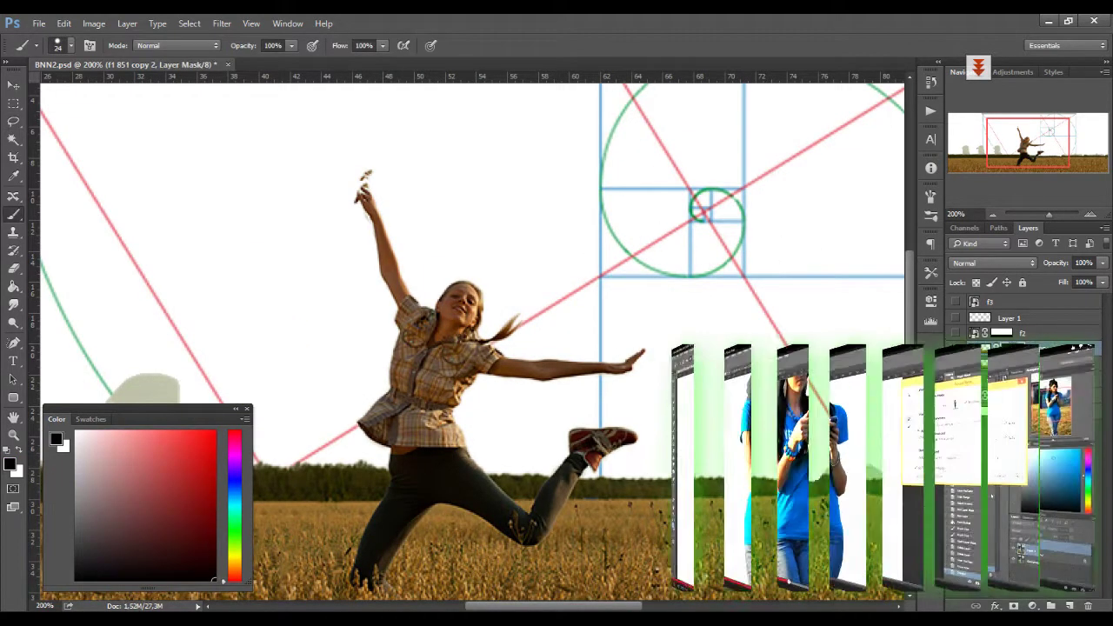
pyautogui.rightClick(1018, 348)
pyautogui.click(990, 300)
pyautogui.rightClick(1000, 337)
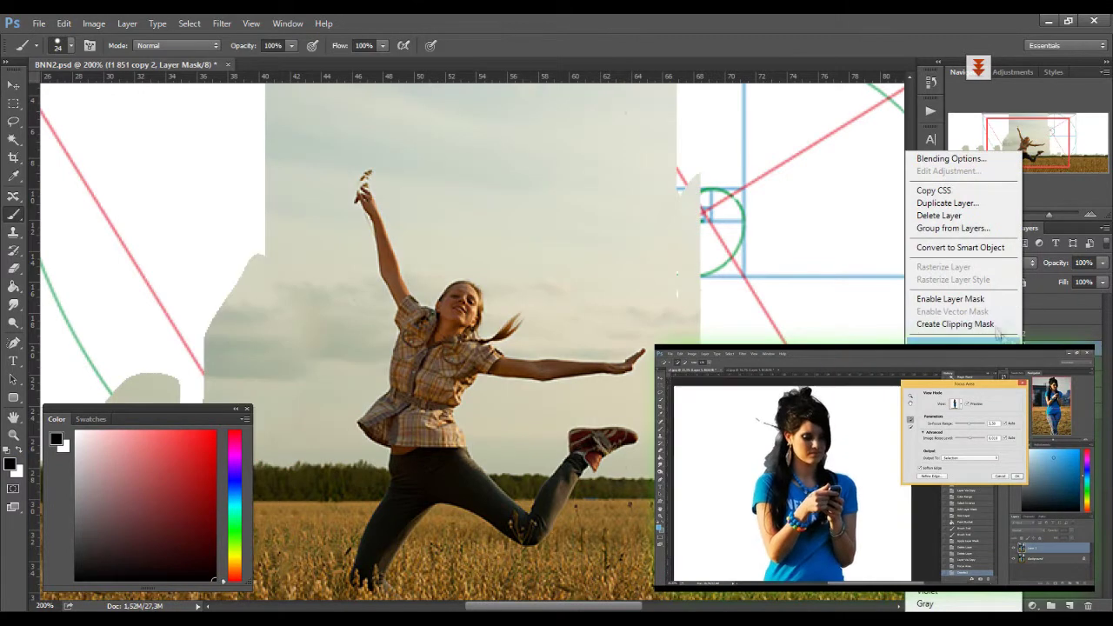
pyautogui.click(960, 248)
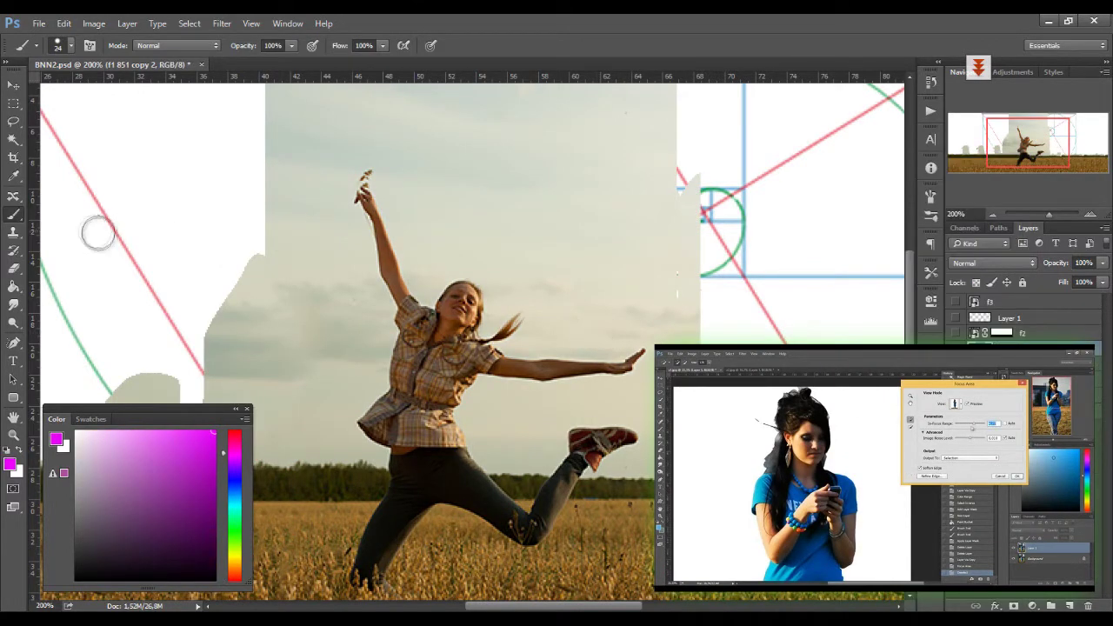
# Step: Quick-select the woman's raised arm and head on the duplicate layer, and mask the layer to that selection
pyautogui.press('w')
pyautogui.click(13, 140)
pyautogui.click(69, 136)
pyautogui.moveTo(363, 183)
pyautogui.mouseDown()
pyautogui.moveTo(395, 261)
pyautogui.moveTo(422, 278)
pyautogui.mouseUp()
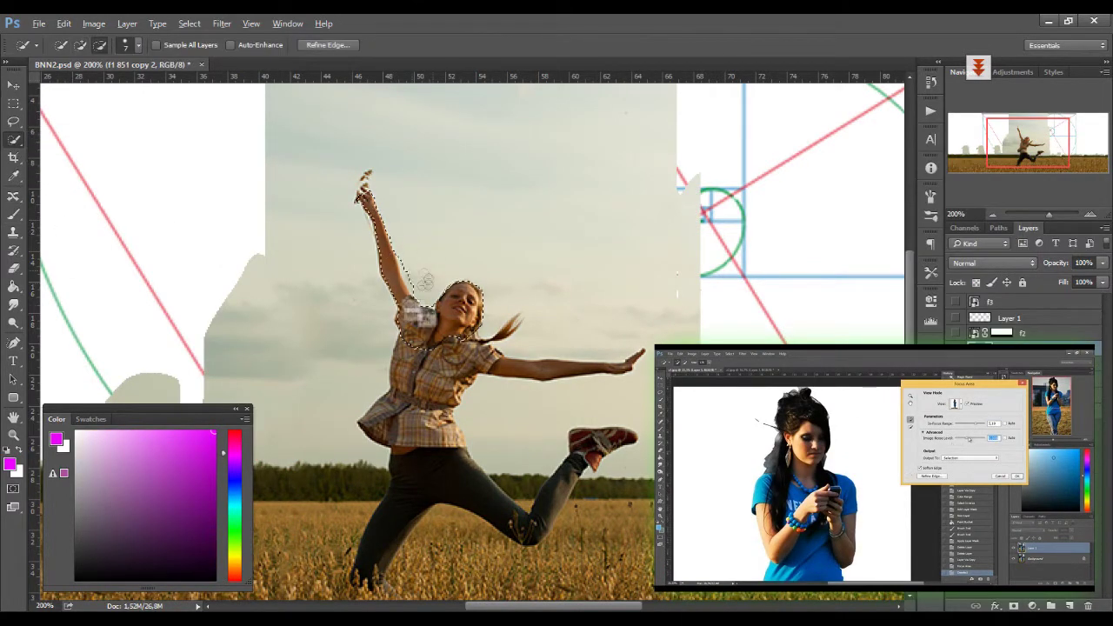
pyautogui.click(1013, 606)
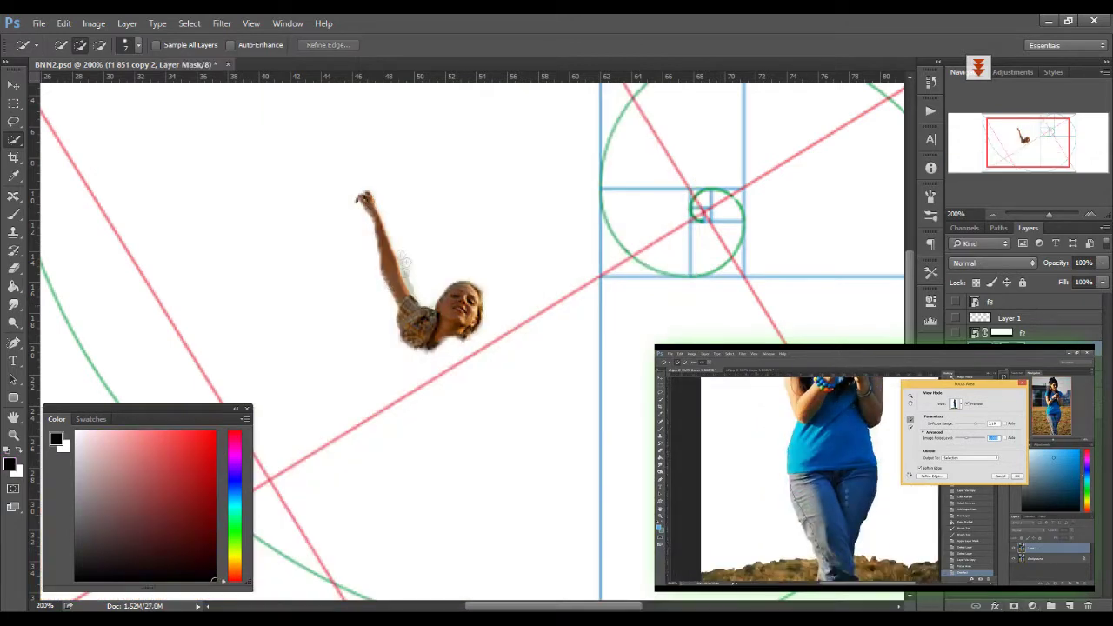
pyautogui.click(221, 24)
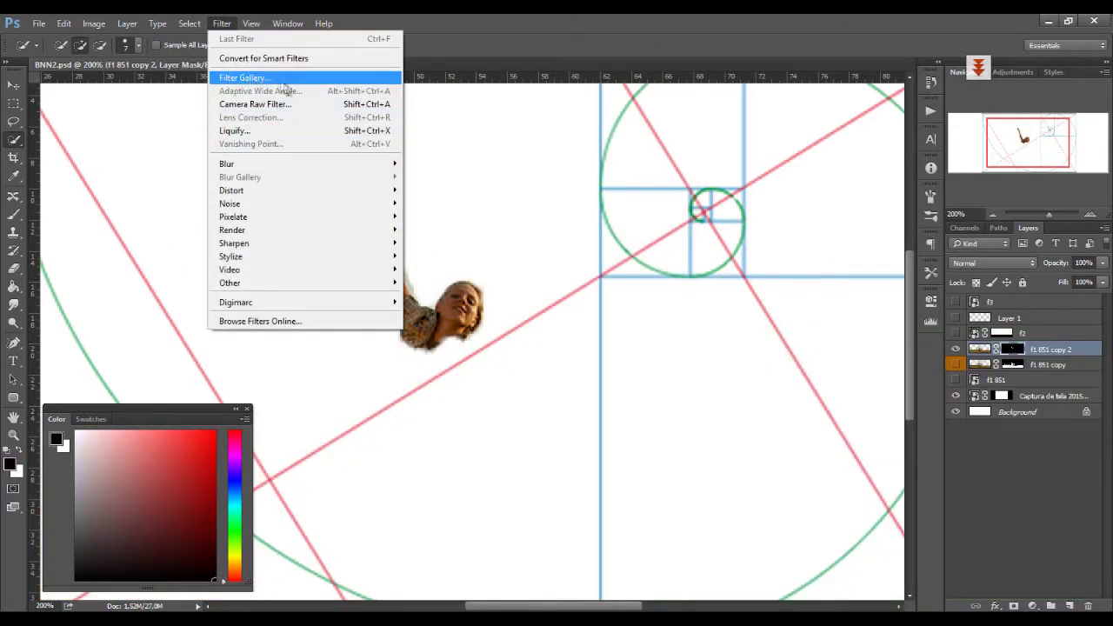
pyautogui.click(190, 24)
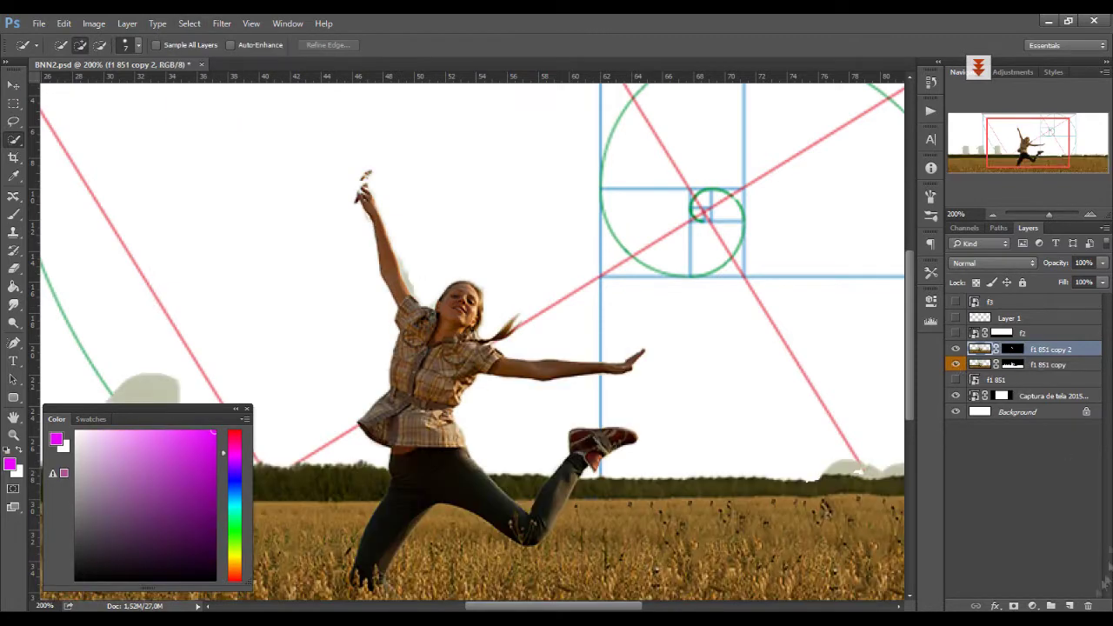
pyautogui.scroll(-3, 810, 308)
pyautogui.scroll(3, 658, 241)
# Step: Paint black with a 24 px brush on the f1 851 copy mask to hide the sky remnants above the left tree line
pyautogui.press('b')
pyautogui.press('d')
pyautogui.click(1013, 349)
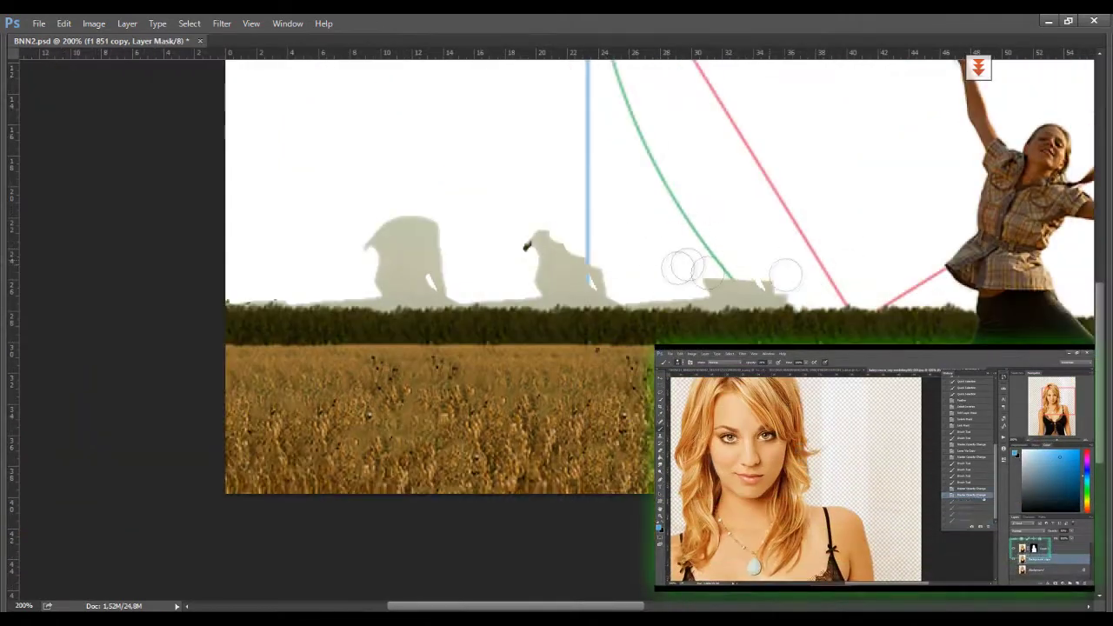
pyautogui.moveTo(730, 269)
pyautogui.mouseDown()
pyautogui.moveTo(479, 243)
pyautogui.moveTo(617, 286)
pyautogui.moveTo(497, 278)
pyautogui.moveTo(615, 217)
pyautogui.mouseUp()
pyautogui.hotkey('ctrl', '-')
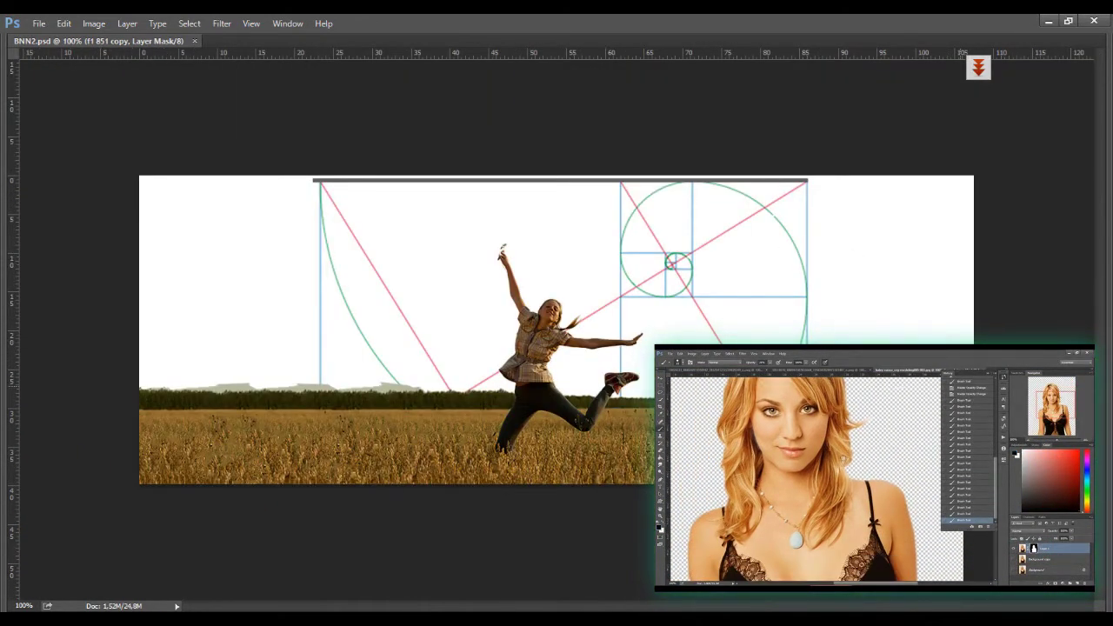
# Step: Paint out the pale sky remnants above the right tree line on the f1 851 copy mask with the 24 px brush
pyautogui.hotkey('ctrl', '+')
pyautogui.press('Tab')
pyautogui.hotkey('ctrl', '+')
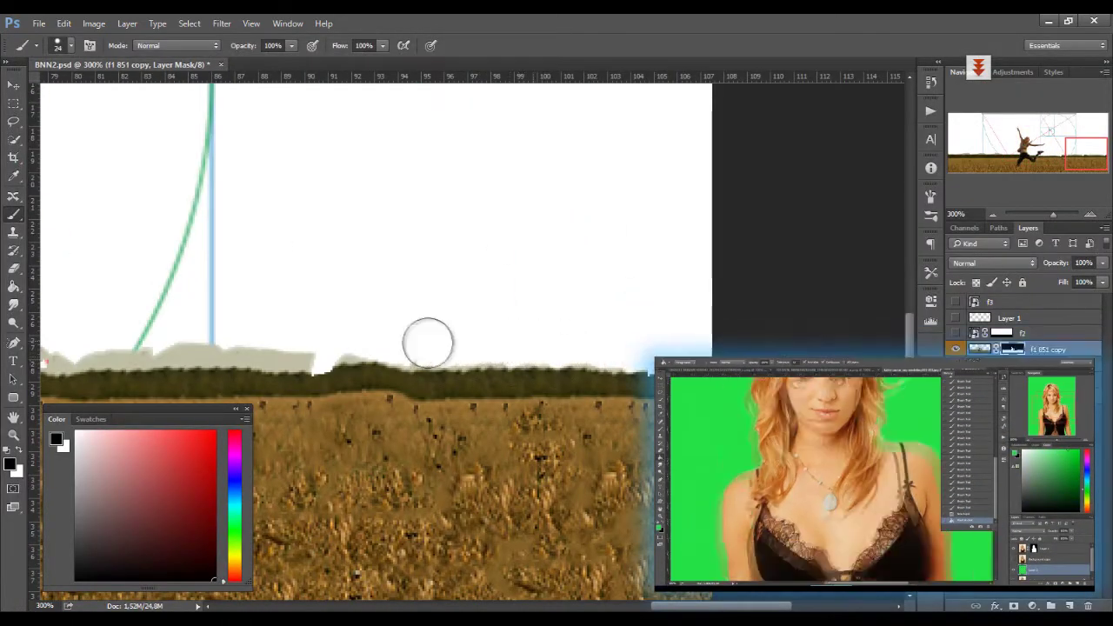
pyautogui.press('Tab')
pyautogui.moveTo(348, 254)
pyautogui.mouseDown()
pyautogui.moveTo(296, 258)
pyautogui.moveTo(448, 255)
pyautogui.mouseUp()
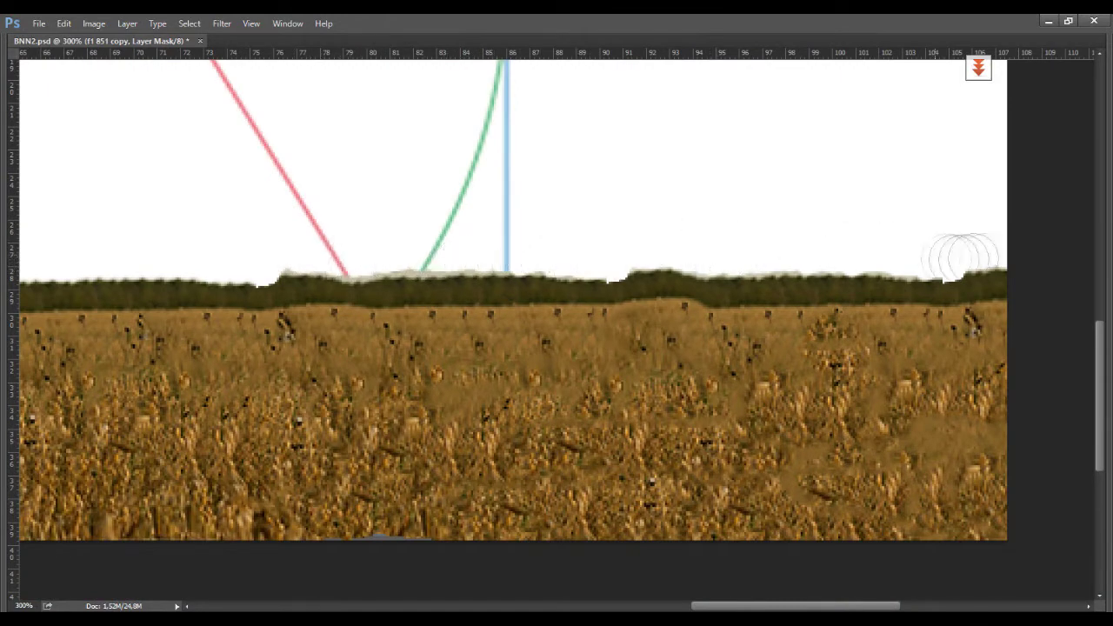
pyautogui.hotkey('ctrl', '0')
pyautogui.scroll(3, 522, 341)
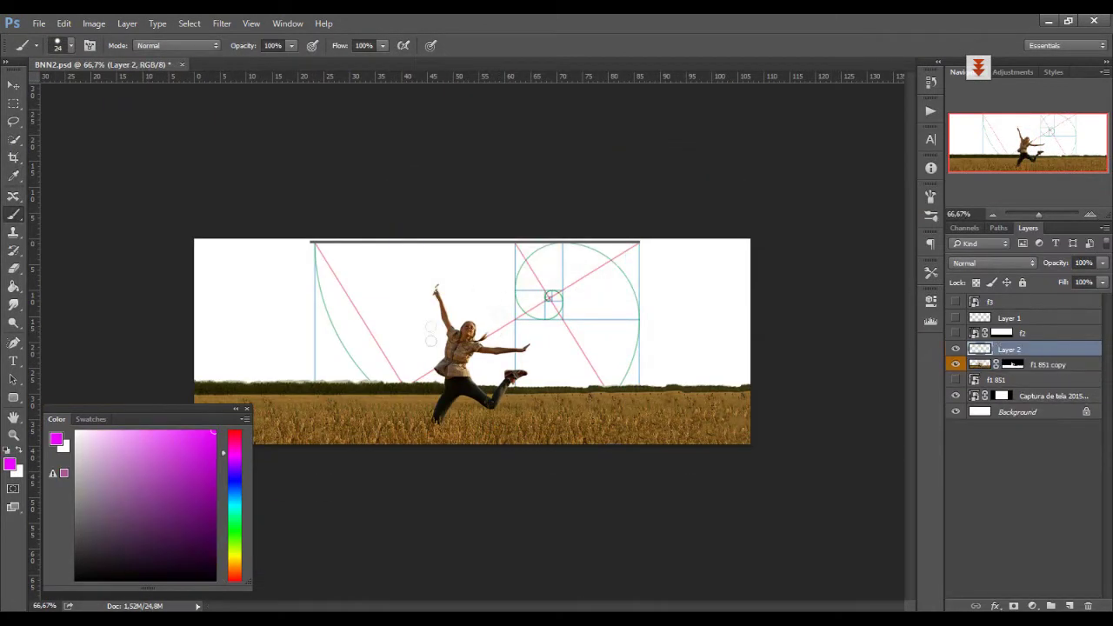
# Step: Sketch magenta guide marks around the woman and towards the spiral's centre on Layer 2, and delete that layer
pyautogui.moveTo(389, 241); pyautogui.dragTo(557, 287)
pyautogui.moveTo(445, 254); pyautogui.dragTo(387, 340)
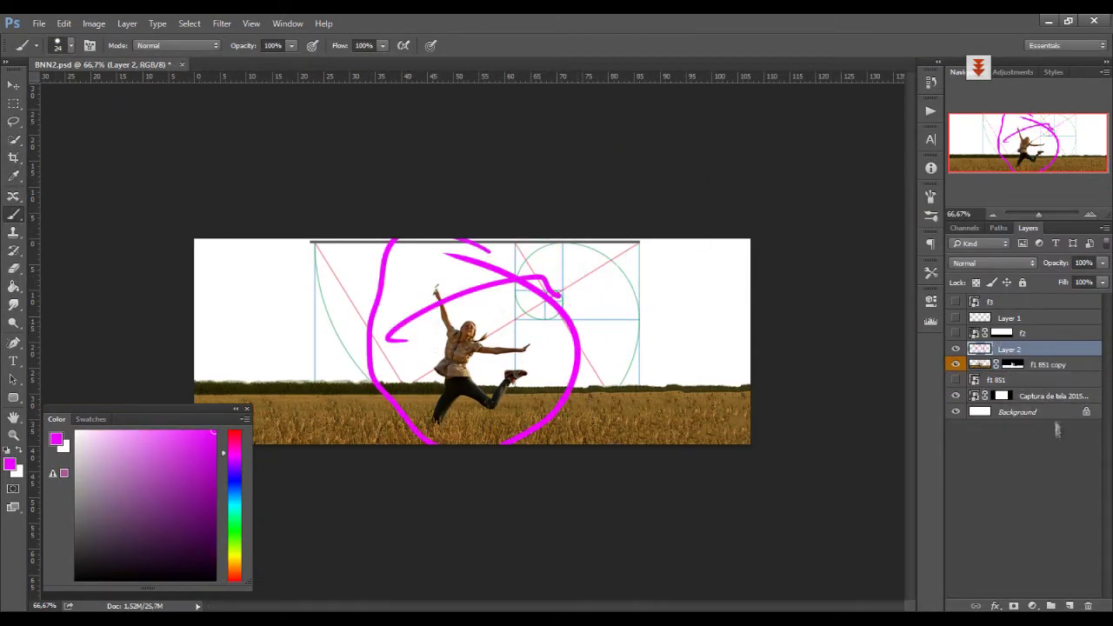
pyautogui.press('Delete')
# Step: Duplicate the f1 851 copy layer and move the duplicate about 20.7 cm right so the woman meets the spiral
pyautogui.hotkey('ctrl', 'j')
pyautogui.hotkey('ctrl', 't')
pyautogui.moveTo(515, 352); pyautogui.dragTo(619, 352)
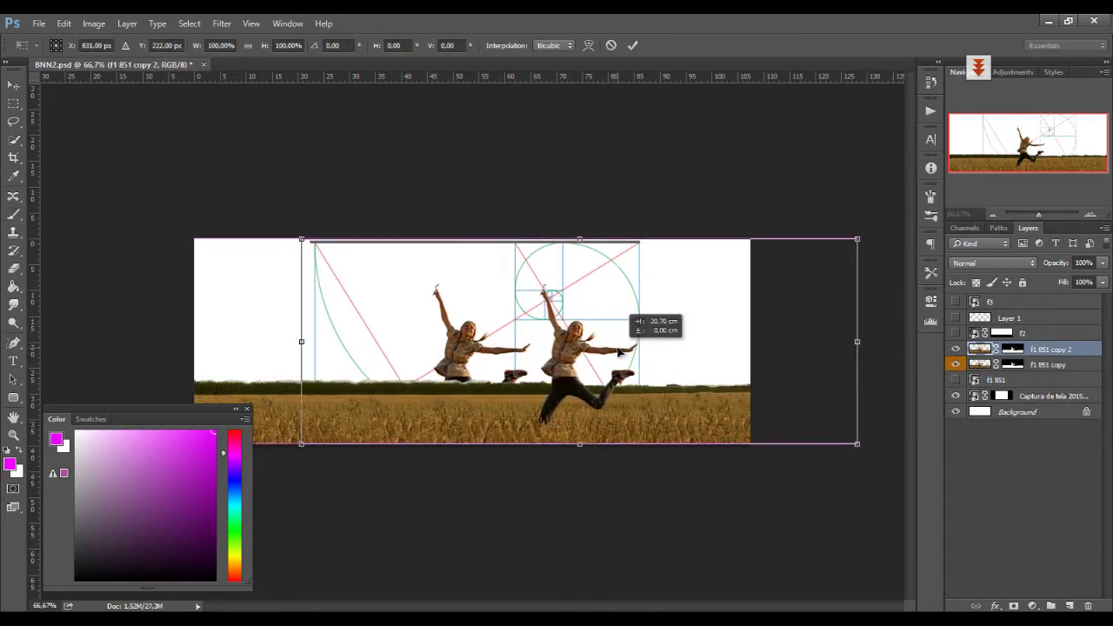
pyautogui.press('Return')
# Step: Paint out the original woman on the lower f1 851 copy layer's mask, enlarging the brush to 255 px
pyautogui.click(1012, 364)
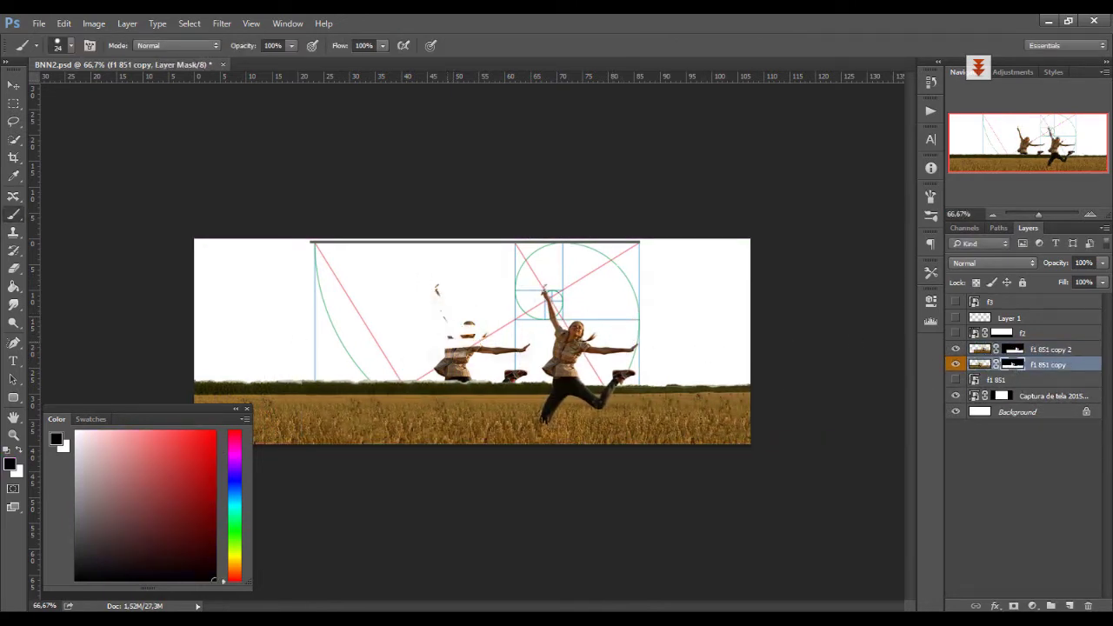
pyautogui.moveTo(521, 271); pyautogui.dragTo(572, 270)
pyautogui.moveTo(578, 347)
pyautogui.mouseDown()
pyautogui.moveTo(487, 346)
pyautogui.moveTo(506, 361)
pyautogui.mouseUp()
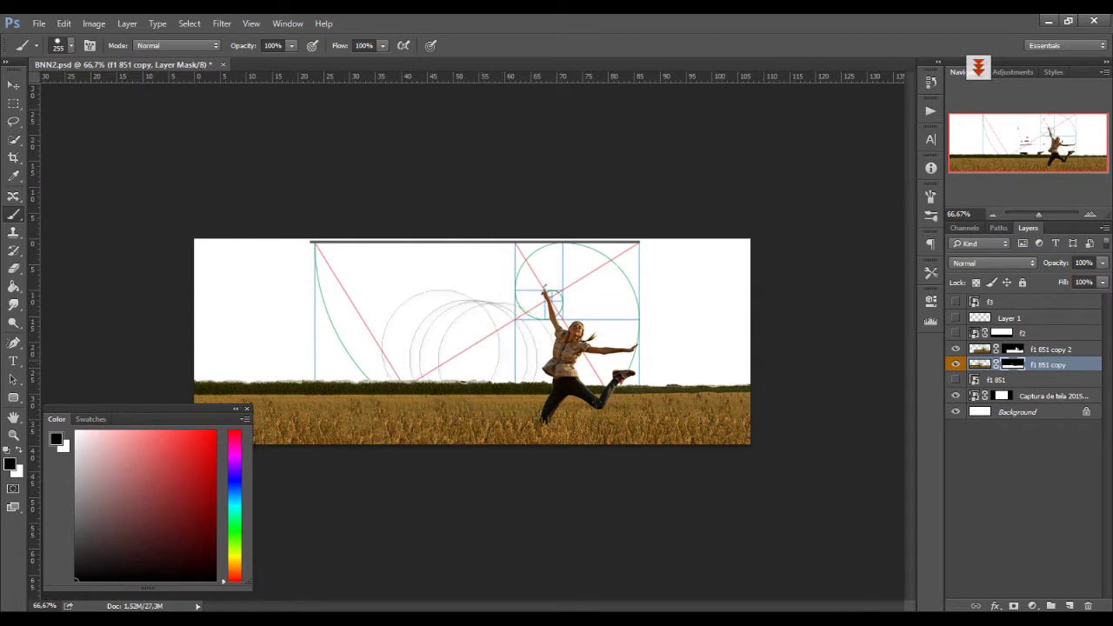
# Step: Clean up the pale fringe above the left tree line on the f1 851 copy mask with a 13 px brush
pyautogui.hotkey('ctrl', '+')
pyautogui.hotkey('ctrl', '+')
pyautogui.moveTo(656, 303)
pyautogui.mouseDown()
pyautogui.moveTo(757, 248)
pyautogui.moveTo(896, 221)
pyautogui.mouseUp()
pyautogui.click(956, 364)
pyautogui.click(955, 365)
pyautogui.click(608, 230)
pyautogui.hotkey('ctrl', 'z')
pyautogui.moveTo(629, 228); pyautogui.dragTo(606, 288)
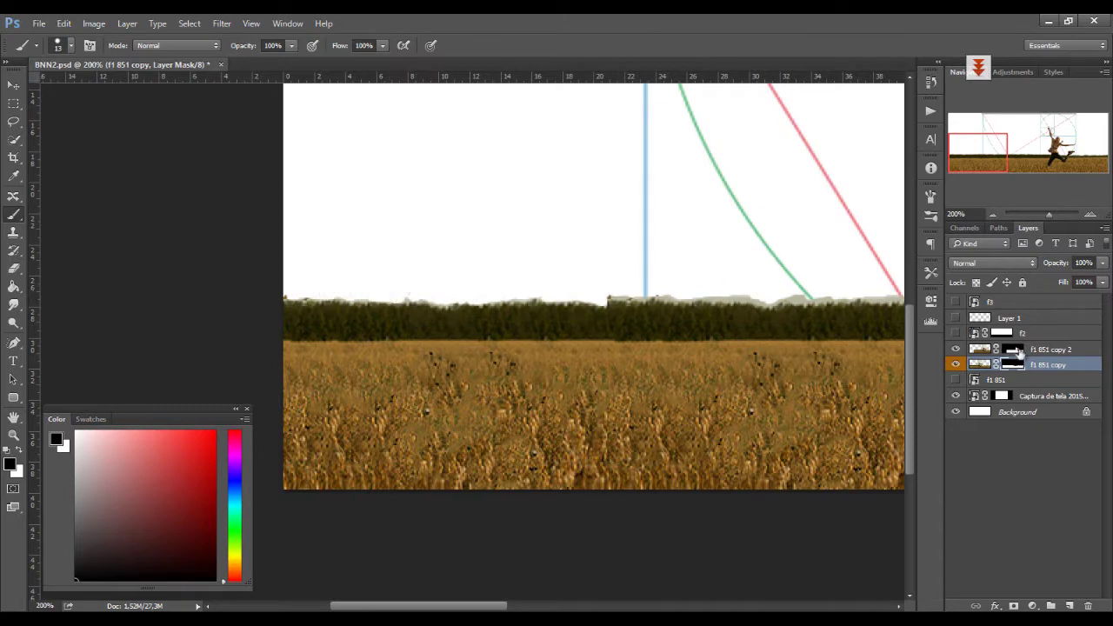
# Step: Group the f1 851 copy and f1 851 copy 2 layers, and add a layer mask to the group
pyautogui.hotkey('alt', ']')
pyautogui.keyDown('shift'); pyautogui.click(1048, 365); pyautogui.keyUp('shift')
pyautogui.hotkey('ctrl', 'g')
pyautogui.click(1013, 606)
# Step: Paint out the remaining pale fringe along the tree line on the group's mask with the 13 px brush, and label the group red
pyautogui.moveTo(905, 291); pyautogui.dragTo(653, 253)
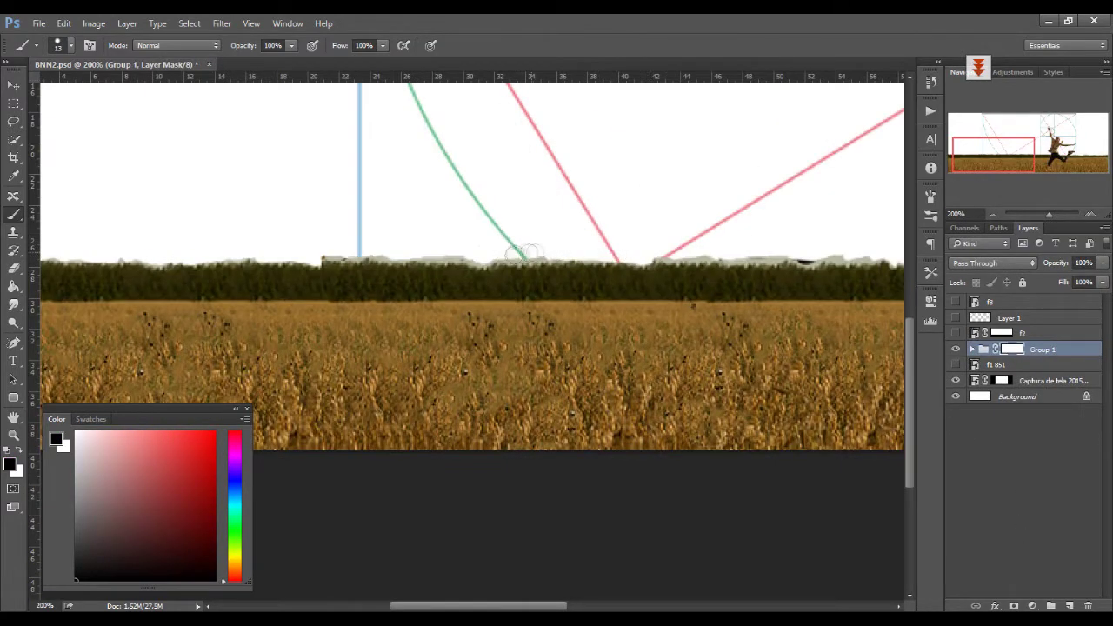
pyautogui.rightClick(1039, 357)
pyautogui.click(944, 527)
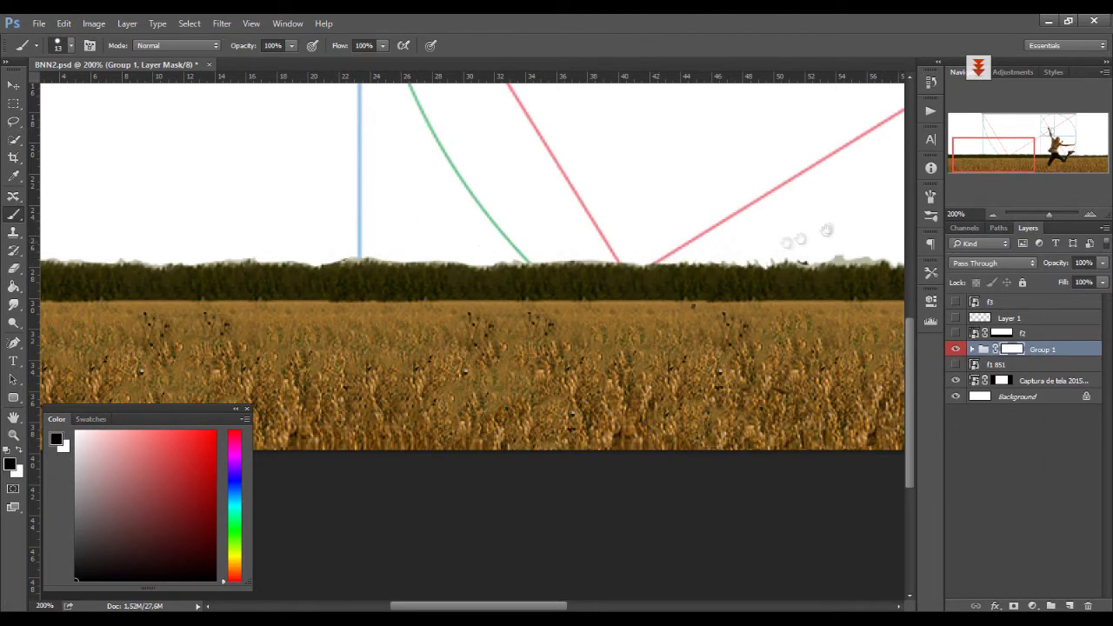
pyautogui.moveTo(826, 231); pyautogui.dragTo(513, 237)
# Step: Show the f2 sunset sky layer and move it below Group 1 and the f1 851 layer
pyautogui.hotkey('ctrl', '-')
pyautogui.hotkey('ctrl', '-')
pyautogui.hotkey('ctrl', '-')
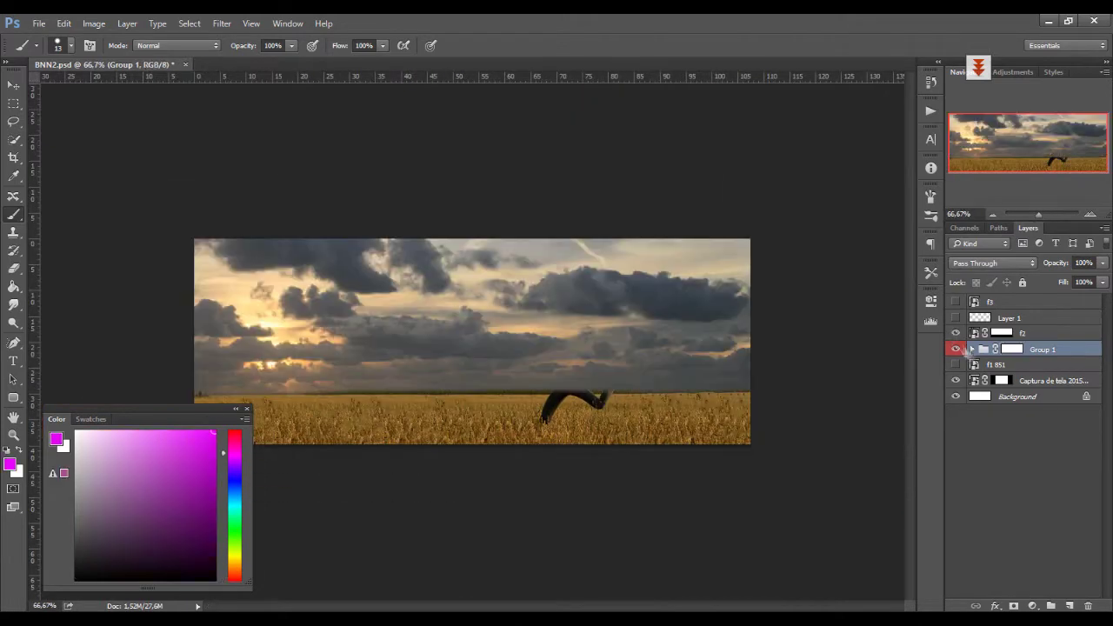
pyautogui.moveTo(1043, 333); pyautogui.dragTo(1058, 369)
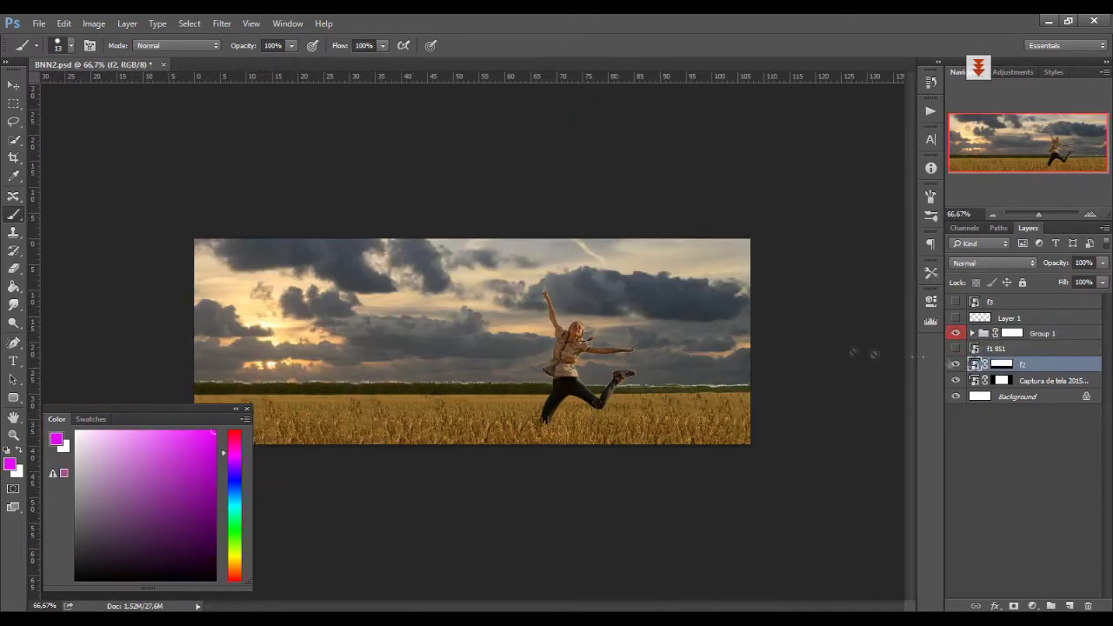
# Step: Show the f3 whale layer and select the f1 851 layer
pyautogui.click(956, 302)
pyautogui.hotkey('ctrl', '+')
pyautogui.press('w')
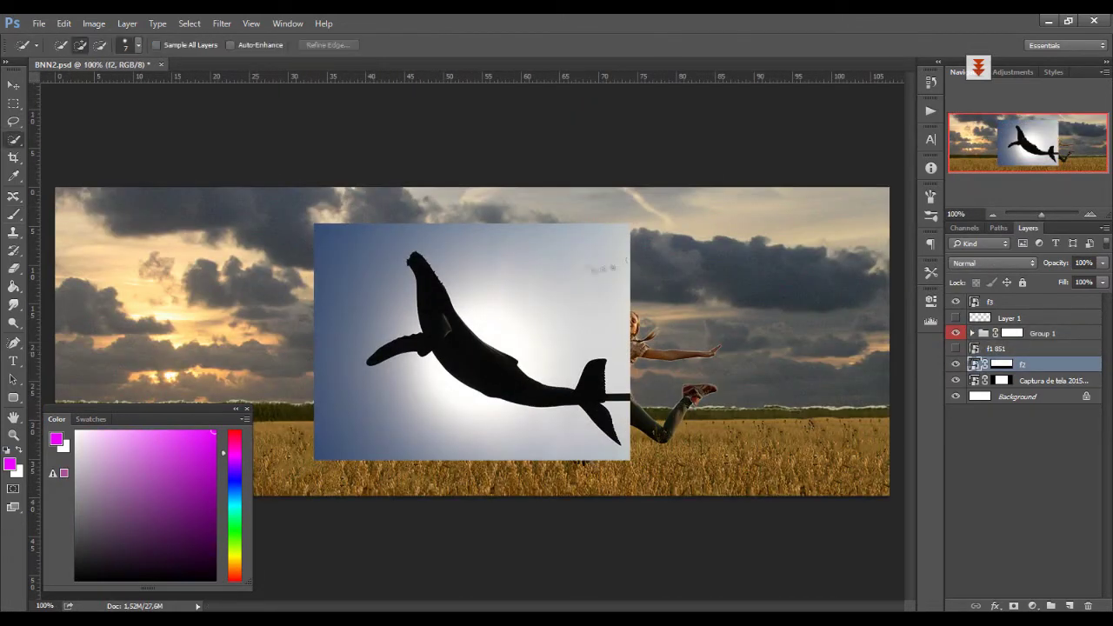
pyautogui.click(956, 302)
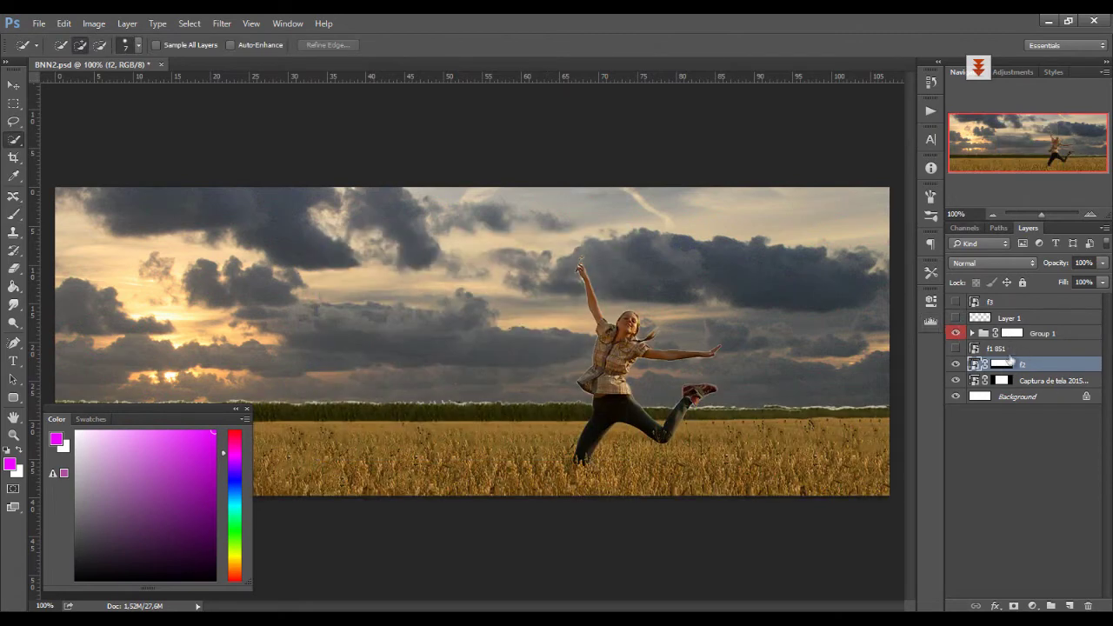
pyautogui.click(1008, 349)
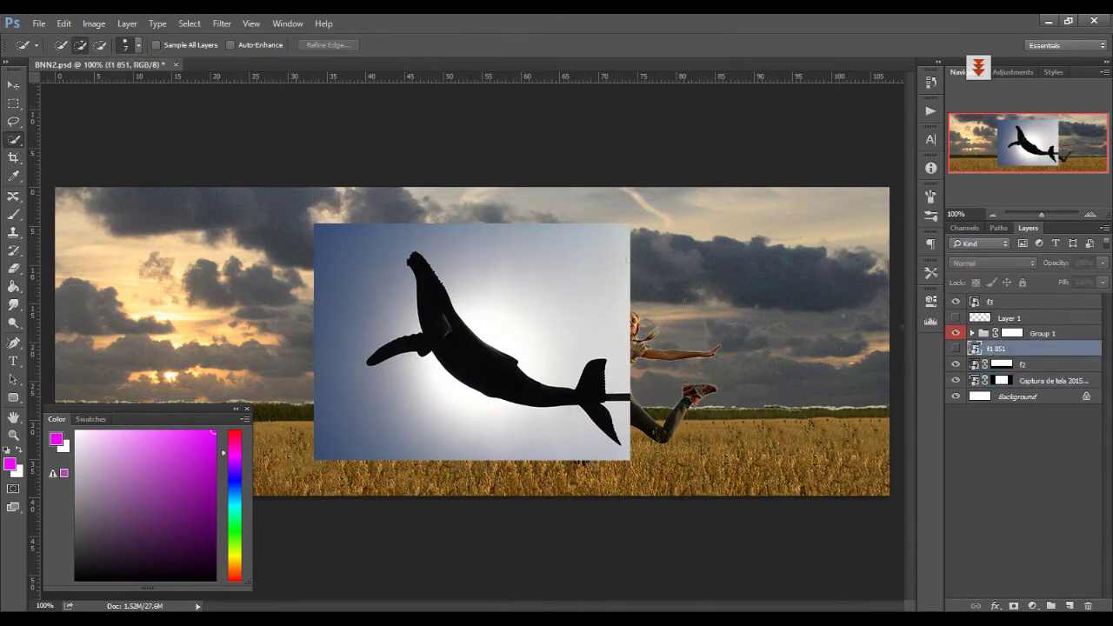
# Step: Select the whale on the f3 layer with Focus Area and turn the selection into a layer mask
pyautogui.hotkey('ctrl', '+')
pyautogui.click(189, 24)
pyautogui.click(212, 166)
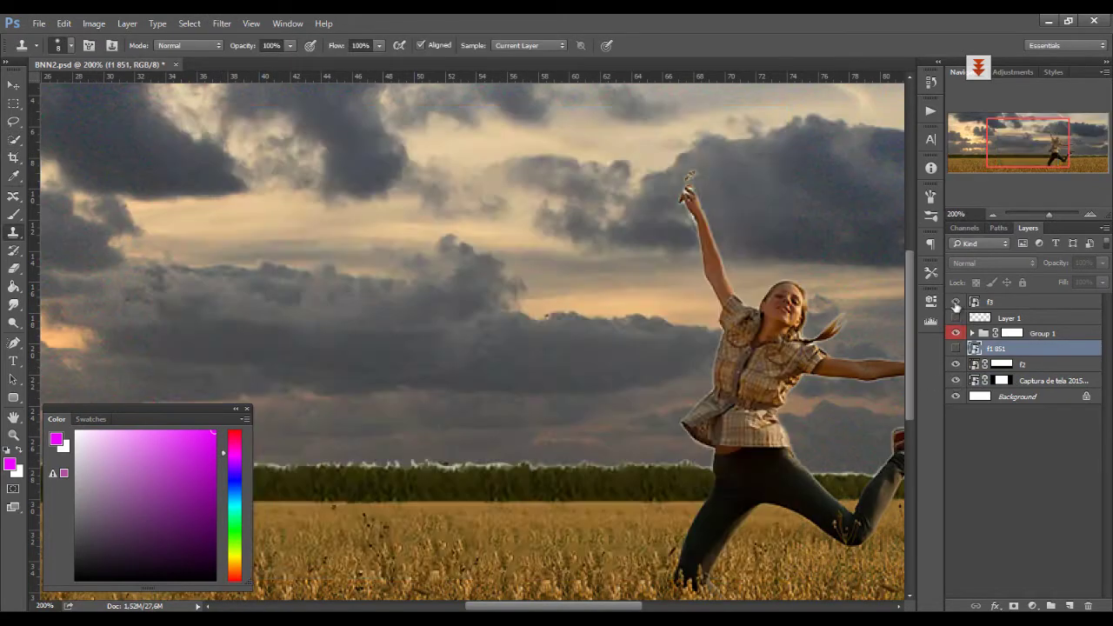
pyautogui.click(189, 24)
pyautogui.click(208, 169)
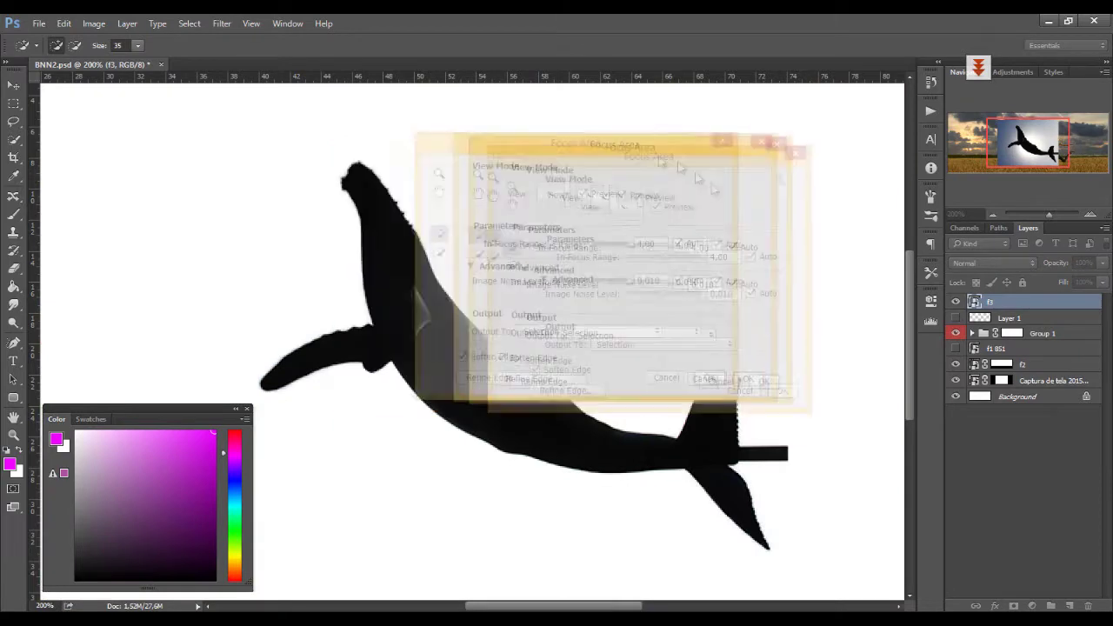
pyautogui.click(337, 447)
pyautogui.click(1014, 606)
# Step: Paint out the stray dark bar beside the whale's tail on the f3 layer mask
pyautogui.press('b')
pyautogui.press('e')
pyautogui.moveTo(777, 183); pyautogui.dragTo(777, 224)
pyautogui.moveTo(209, 568); pyautogui.dragTo(215, 581)
pyautogui.moveTo(718, 172); pyautogui.dragTo(789, 184)
pyautogui.hotkey('ctrl', 'z')
pyautogui.hotkey('ctrl', 'alt', 'z')
pyautogui.press('b')
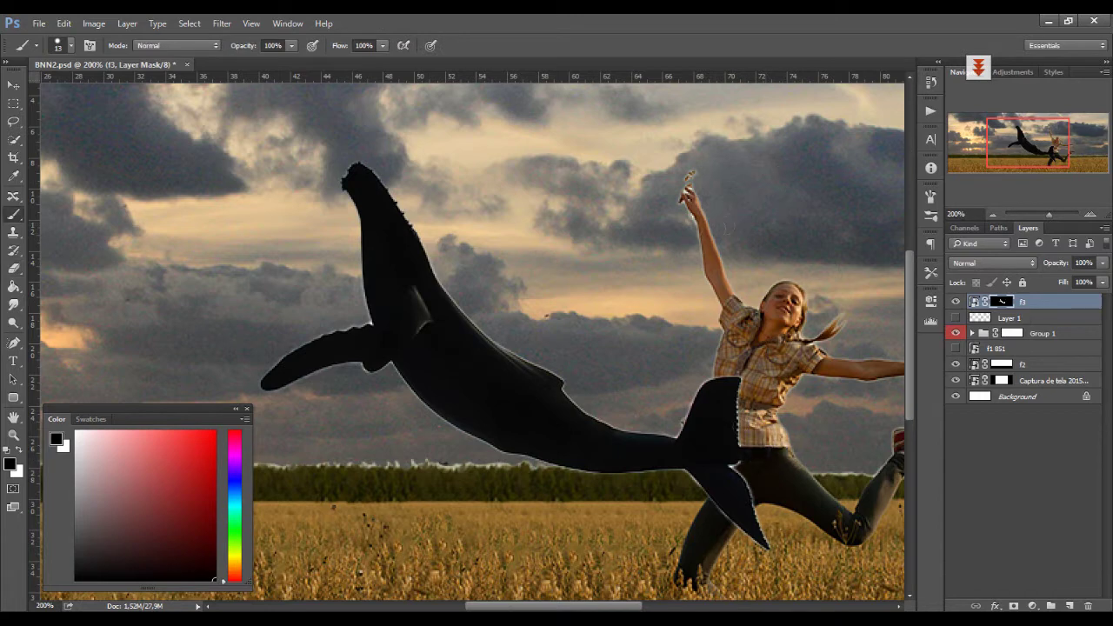
# Step: Move the masked whale away from the woman into the open sky to her left
pyautogui.moveTo(487, 382); pyautogui.dragTo(277, 304)
pyautogui.moveTo(487, 331); pyautogui.dragTo(578, 388)
pyautogui.doubleClick(1001, 303)
pyautogui.moveTo(692, 412)
pyautogui.mouseDown()
pyautogui.moveTo(752, 411)
pyautogui.moveTo(685, 413)
pyautogui.mouseUp()
pyautogui.moveTo(895, 373)
pyautogui.mouseDown()
pyautogui.moveTo(844, 367)
pyautogui.moveTo(895, 372)
pyautogui.mouseUp()
pyautogui.click(890, 276)
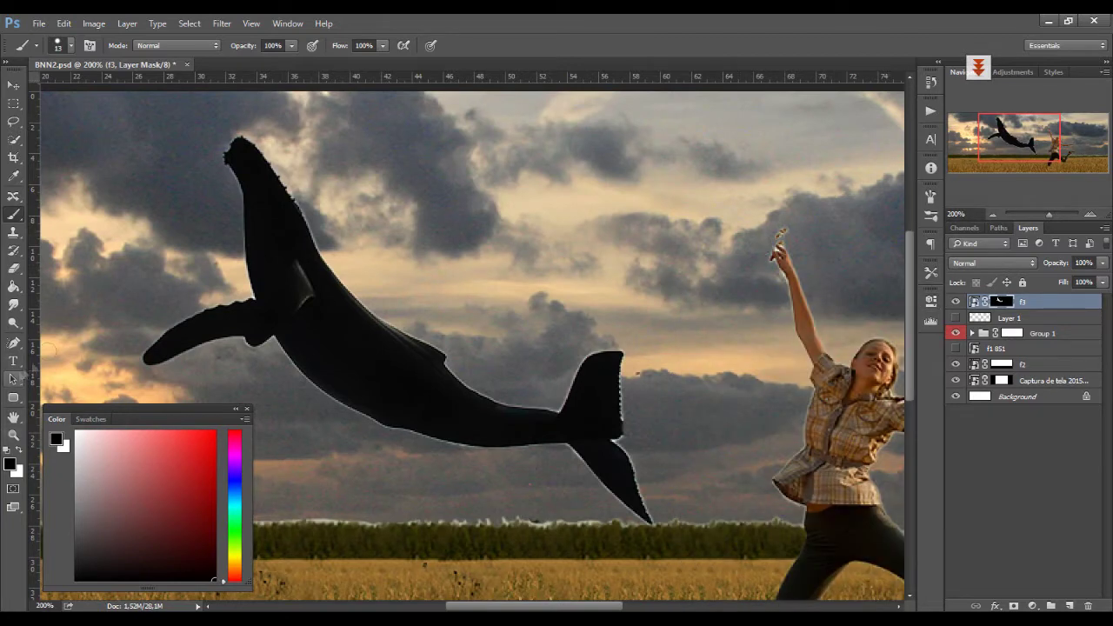
# Step: Soften the pale outline around the whale by smudging the f3 mask's edge at 10% strength
pyautogui.moveTo(469, 348); pyautogui.dragTo(574, 348)
pyautogui.click(13, 305)
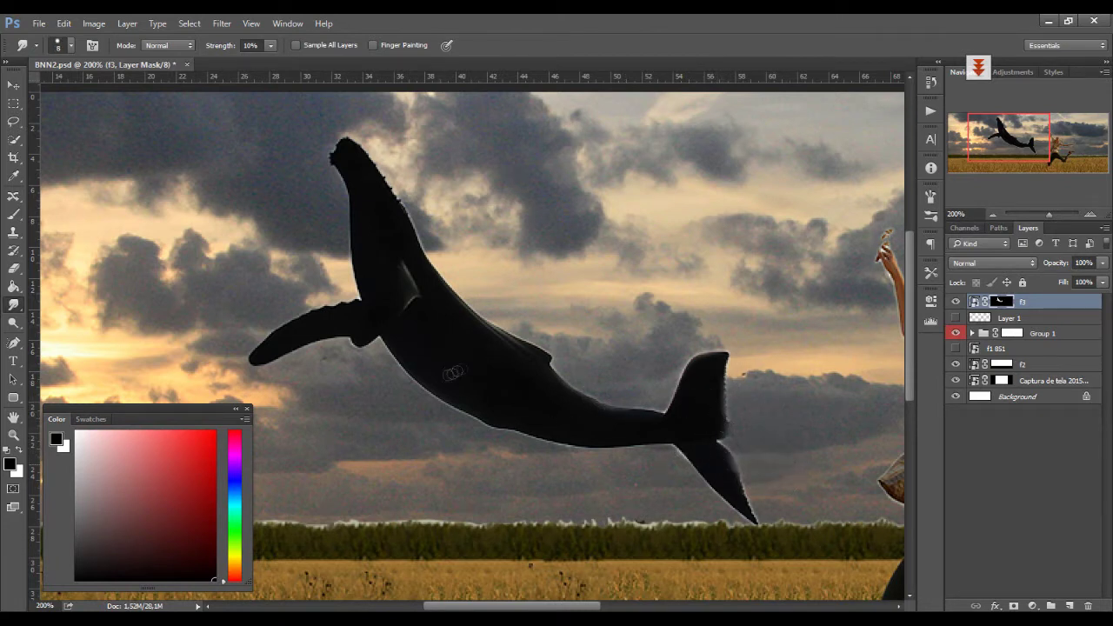
pyautogui.press('b')
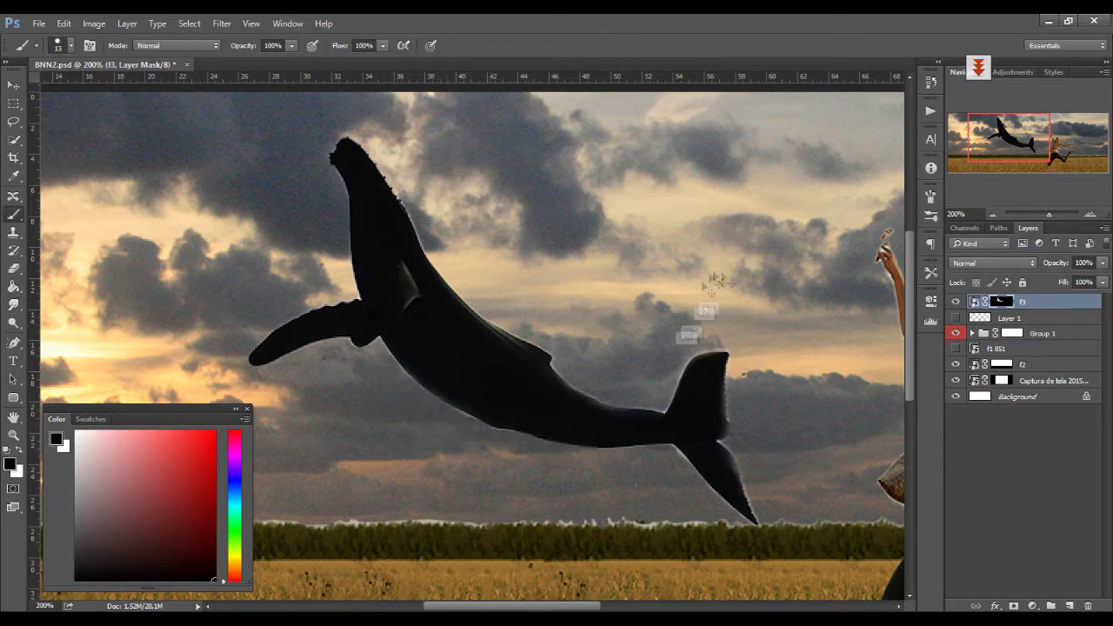
# Step: Scale down and rotate the f3 whale, placing it tail-up in the sky left of the woman's raised hand
pyautogui.hotkey('ctrl', 't')
pyautogui.moveTo(776, 554); pyautogui.dragTo(521, 365)
pyautogui.moveTo(374, 235); pyautogui.dragTo(665, 248)
pyautogui.moveTo(830, 356); pyautogui.dragTo(861, 183)
pyautogui.hotkey('ctrl', '-')
pyautogui.press('Return')
# Step: Bring the golden-spiral guide layer to the top of the stack and place the f3 whale head-up at the guide's upper-left corner
pyautogui.moveTo(1052, 380); pyautogui.dragTo(1047, 297)
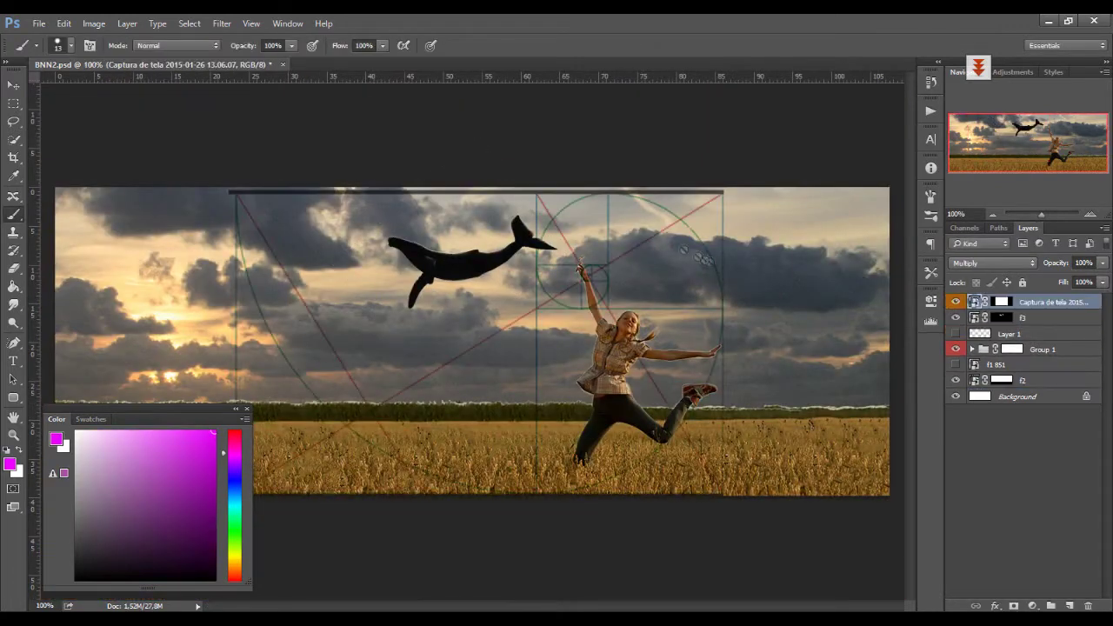
pyautogui.click(1022, 317)
pyautogui.hotkey('ctrl', 't')
pyautogui.moveTo(567, 142); pyautogui.dragTo(534, 173)
pyautogui.moveTo(487, 257); pyautogui.dragTo(275, 226)
pyautogui.moveTo(382, 210); pyautogui.dragTo(385, 252)
pyautogui.moveTo(286, 248); pyautogui.dragTo(328, 248)
pyautogui.moveTo(398, 214); pyautogui.dragTo(401, 260)
pyautogui.press('Return')
# Step: Duplicate the f3 whale, shrink and rotate the copy, and place it on the spiral's upper arc above the woman
pyautogui.hotkey('ctrl', 'j')
pyautogui.hotkey('ctrl', 't')
pyautogui.moveTo(261, 243); pyautogui.dragTo(631, 200)
pyautogui.moveTo(761, 244); pyautogui.dragTo(787, 193)
pyautogui.moveTo(700, 135); pyautogui.dragTo(690, 160)
pyautogui.moveTo(662, 209)
pyautogui.mouseDown()
pyautogui.moveTo(613, 219)
pyautogui.moveTo(683, 208)
pyautogui.mouseUp()
pyautogui.moveTo(654, 299); pyautogui.dragTo(664, 270)
pyautogui.moveTo(685, 217); pyautogui.dragTo(683, 235)
pyautogui.moveTo(799, 239); pyautogui.dragTo(792, 263)
pyautogui.moveTo(699, 242); pyautogui.dragTo(674, 226)
pyautogui.press('Return')
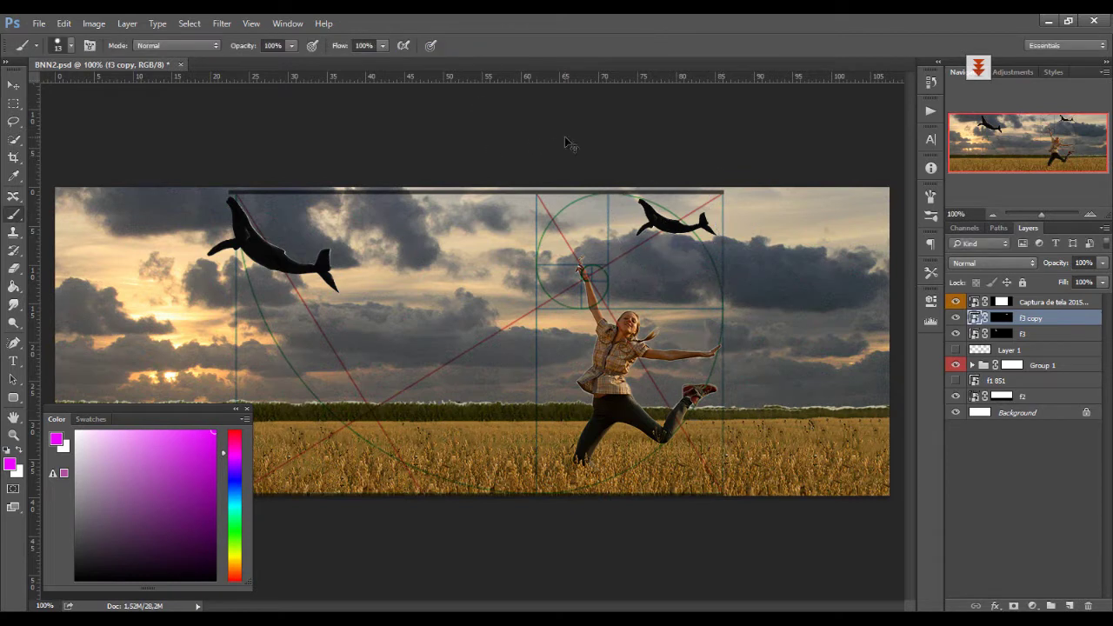
# Step: Duplicate the small whale and place the new copy just left of the woman's raised hand
pyautogui.hotkey('ctrl', 'j')
pyautogui.hotkey('ctrl', 't')
pyautogui.moveTo(684, 256); pyautogui.dragTo(552, 254)
pyautogui.press('Return')
pyautogui.press('b')
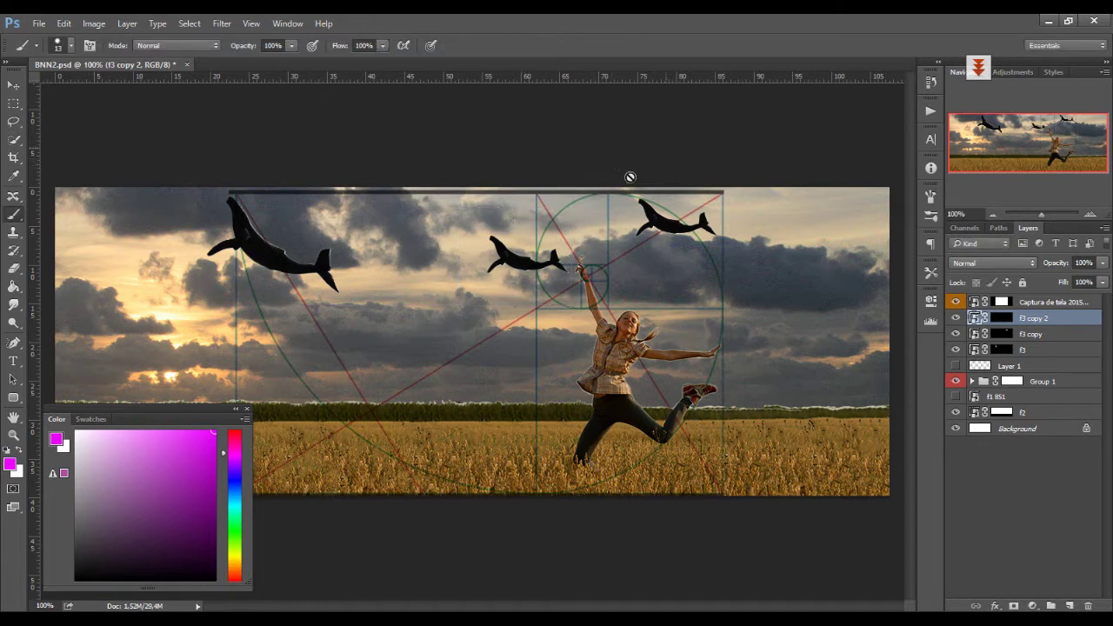
pyautogui.click(1026, 337)
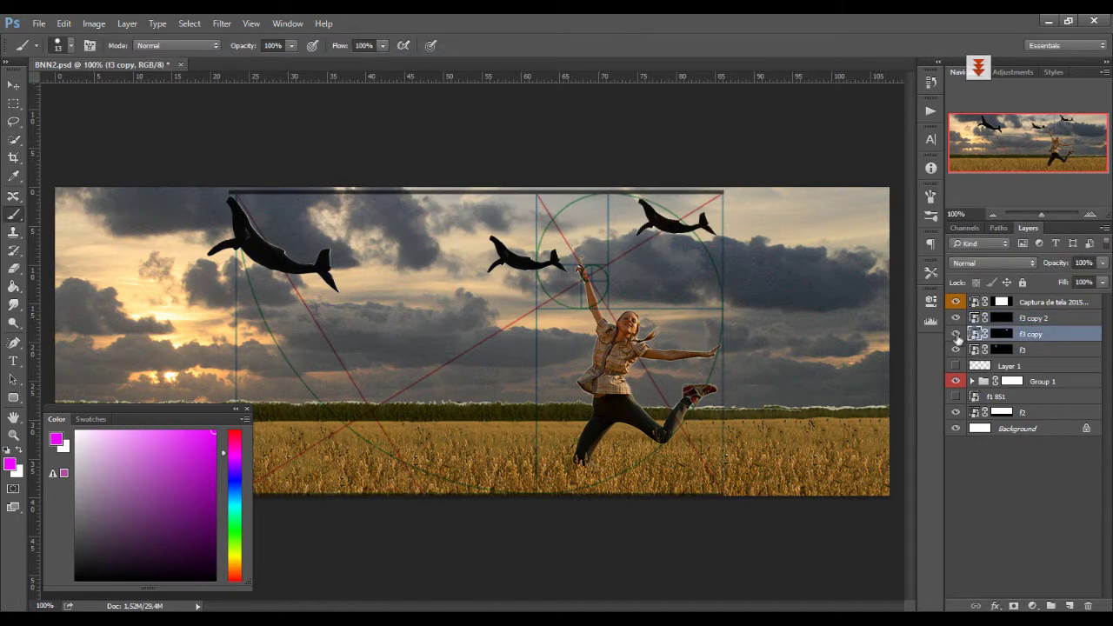
pyautogui.hotkey('ctrl', 't')
pyautogui.press('Escape')
pyautogui.click(65, 24)
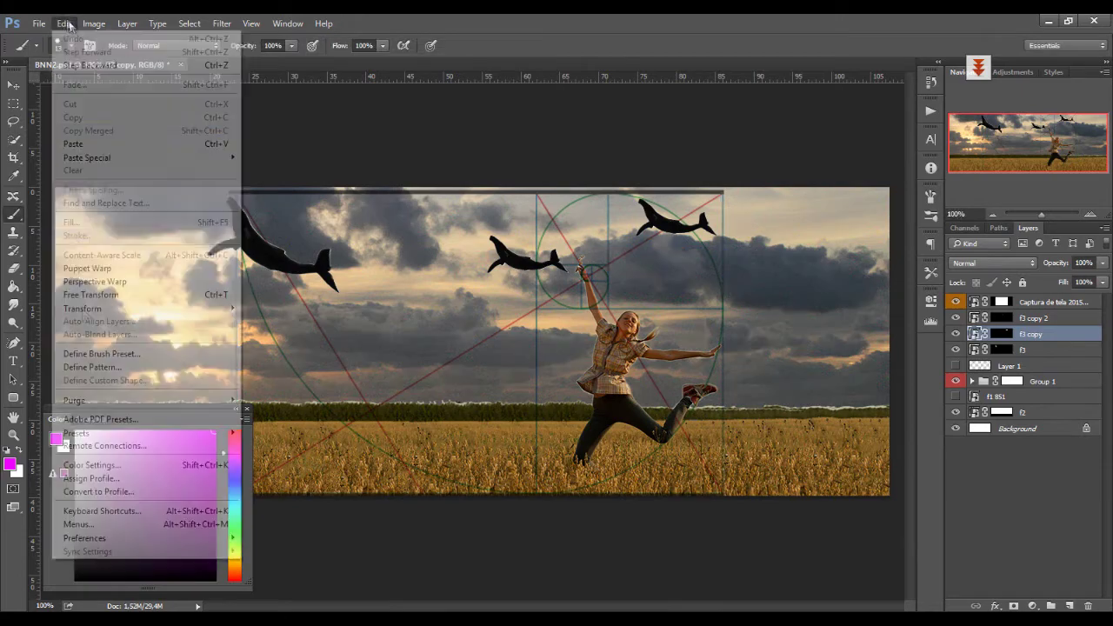
pyautogui.click(87, 267)
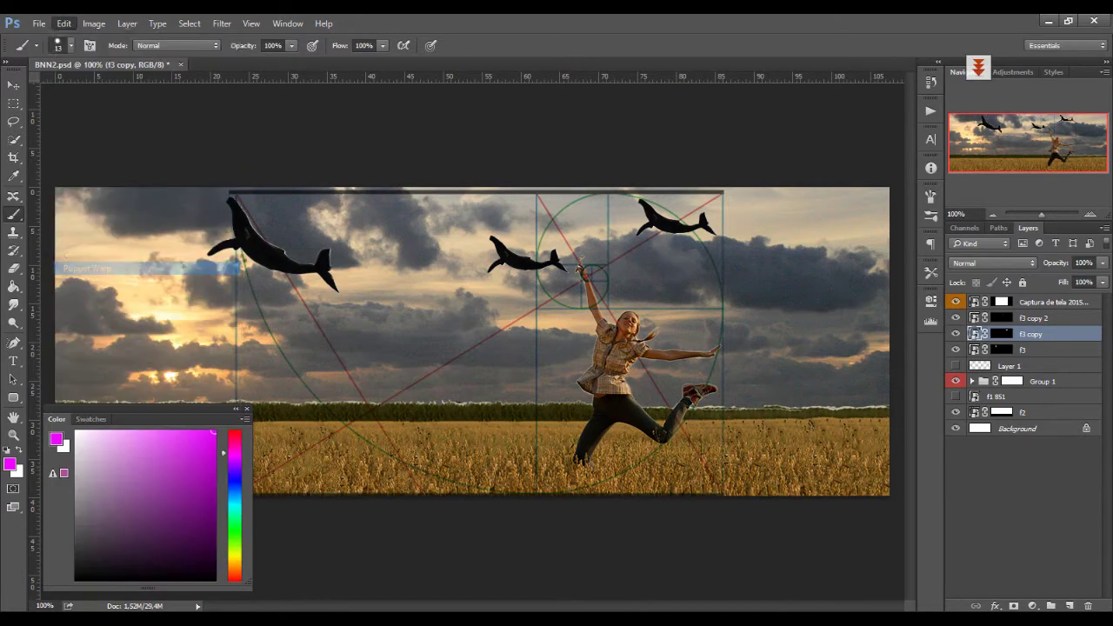
pyautogui.scroll(2, 685, 239)
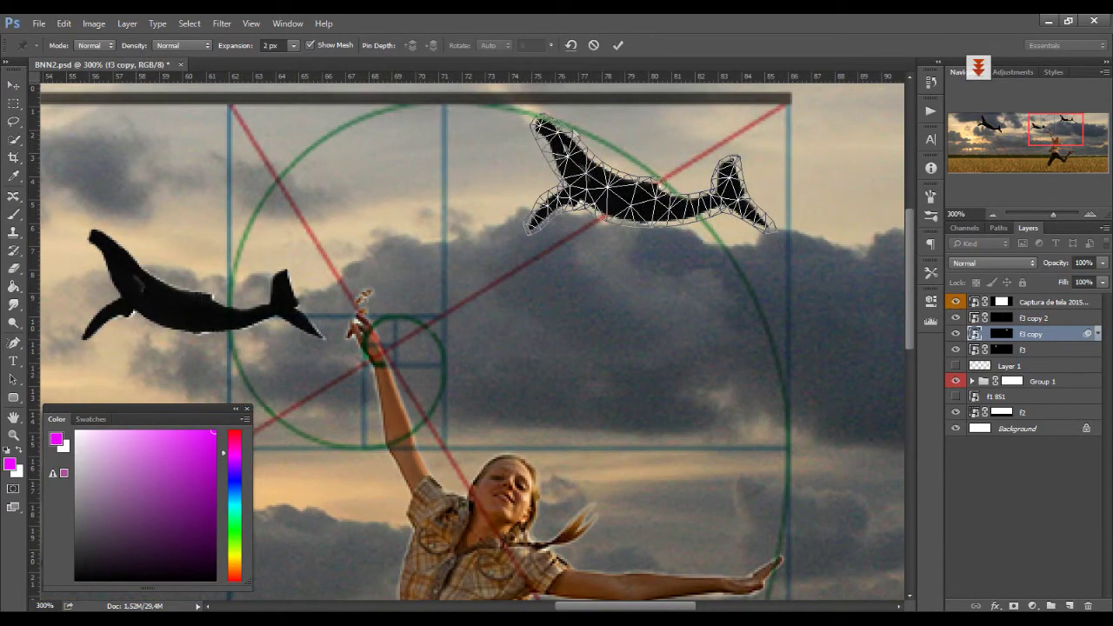
pyautogui.moveTo(733, 194); pyautogui.dragTo(696, 255)
pyautogui.moveTo(648, 205); pyautogui.dragTo(659, 195)
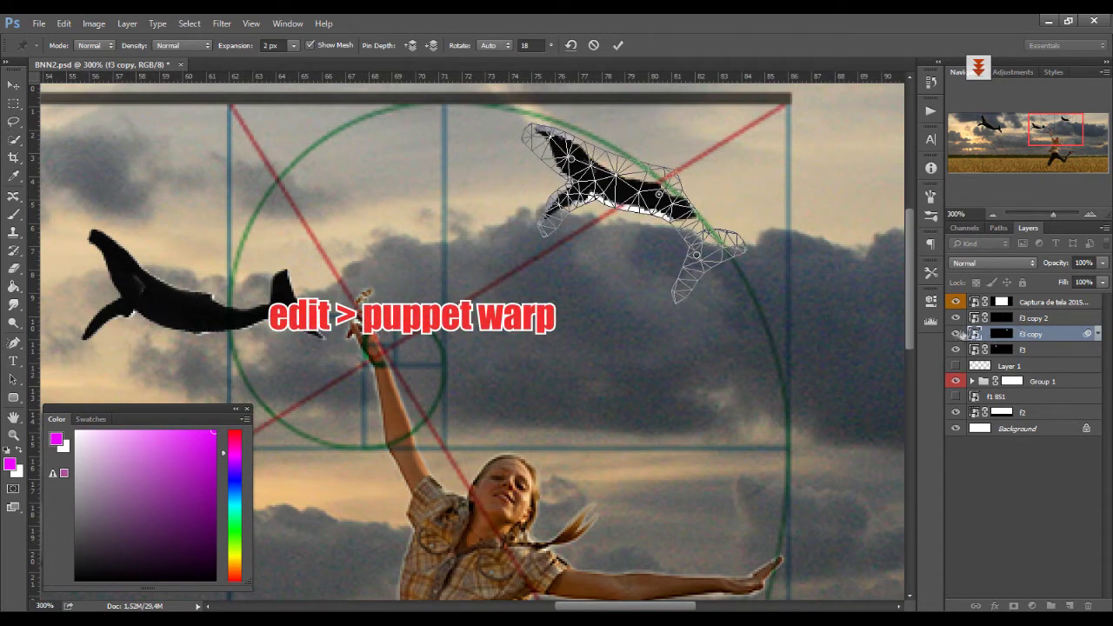
pyautogui.press('Escape')
pyautogui.click(63, 23)
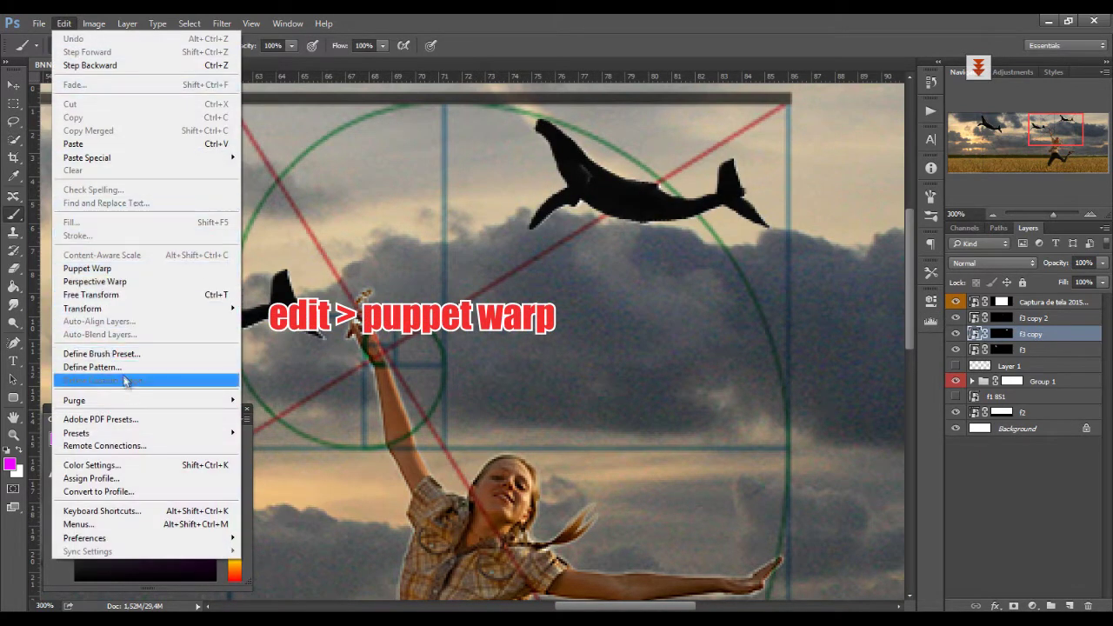
pyautogui.click(88, 268)
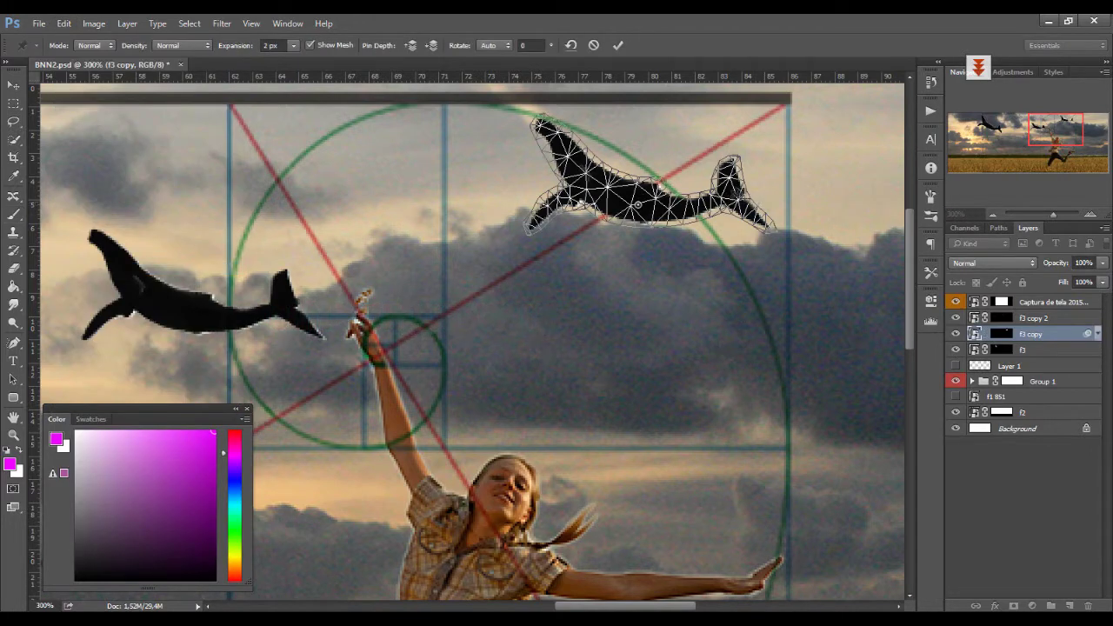
pyautogui.press('Escape')
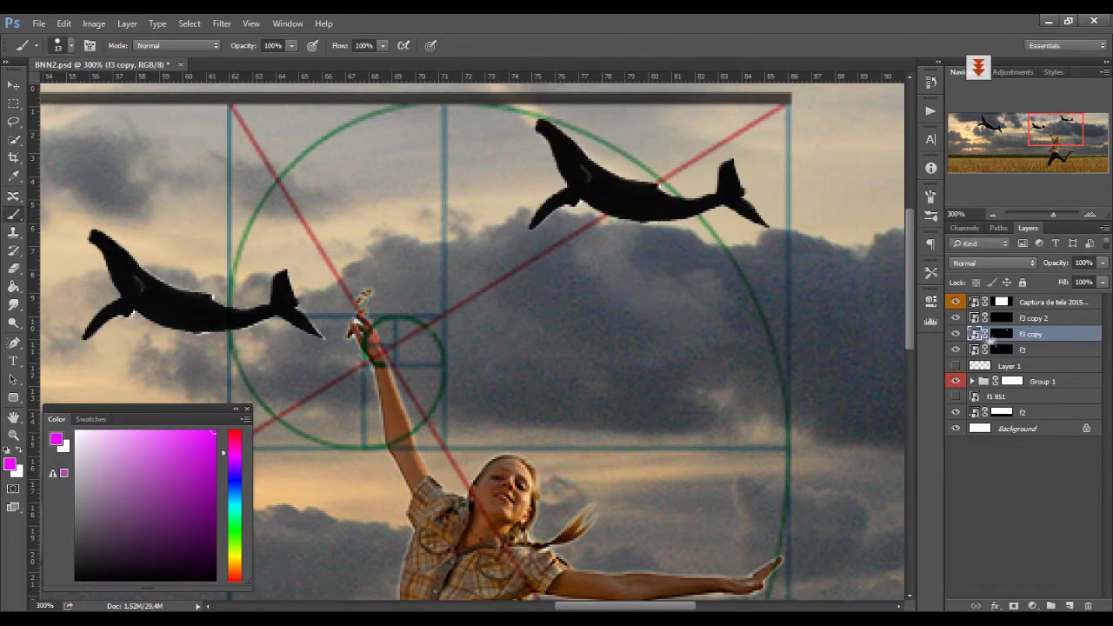
# Step: Try to bend the f3 copy whale's tail downward with Puppet Warp while its layer mask is unlinked
pyautogui.click(63, 24)
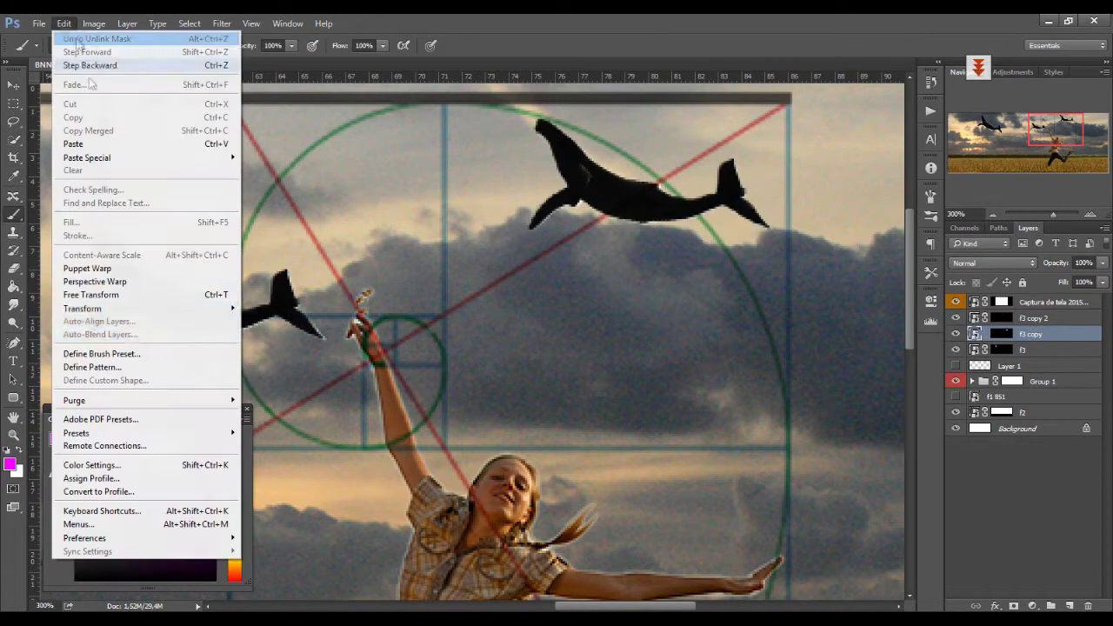
pyautogui.click(109, 267)
pyautogui.moveTo(738, 201); pyautogui.dragTo(701, 271)
pyautogui.moveTo(653, 190)
pyautogui.mouseDown()
pyautogui.moveTo(644, 186)
pyautogui.moveTo(656, 177)
pyautogui.mouseUp()
pyautogui.moveTo(571, 167)
pyautogui.mouseDown()
pyautogui.moveTo(571, 148)
pyautogui.moveTo(560, 161)
pyautogui.mouseUp()
pyautogui.moveTo(656, 178); pyautogui.dragTo(648, 192)
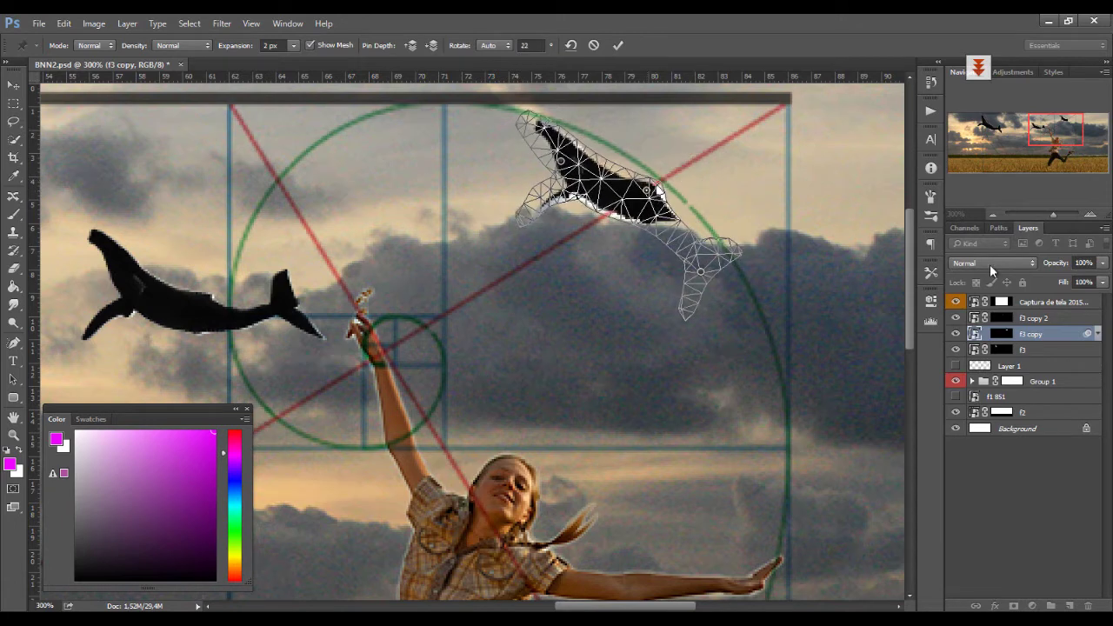
pyautogui.press('Return')
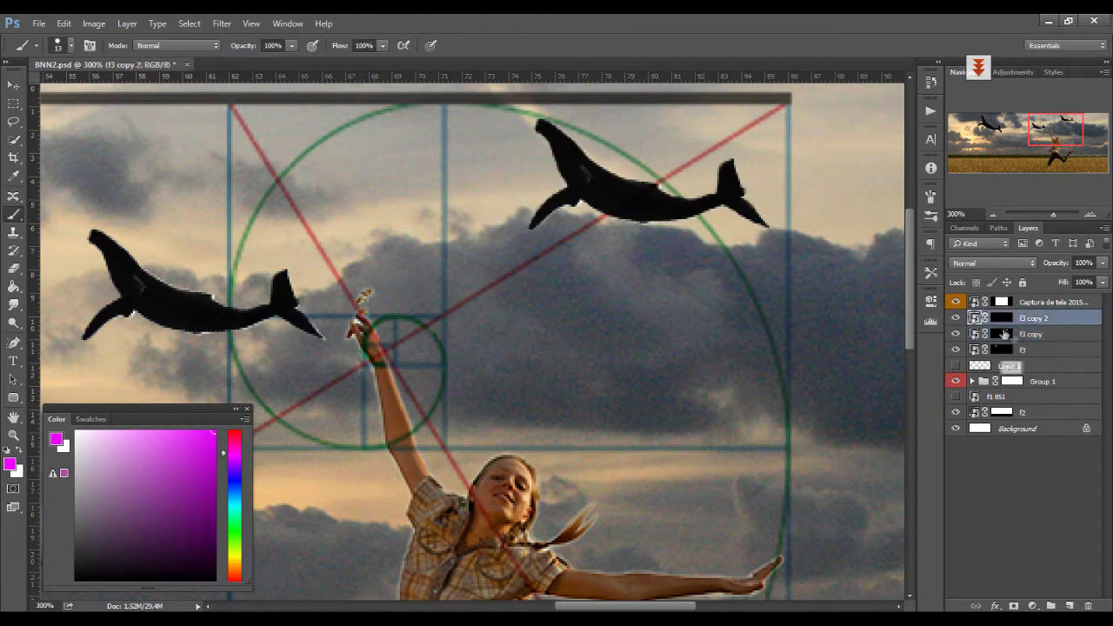
# Step: Rasterize the f3 copy layer and bend its whale's tail downward along the spiral with Puppet Warp
pyautogui.rightClick(971, 334)
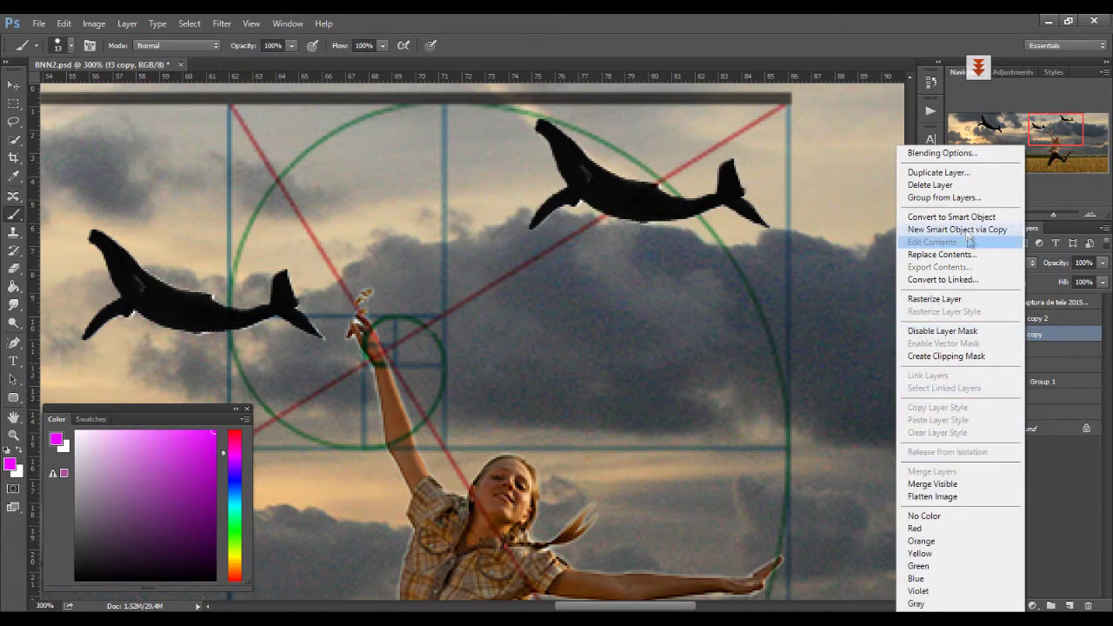
pyautogui.click(938, 311)
pyautogui.click(63, 24)
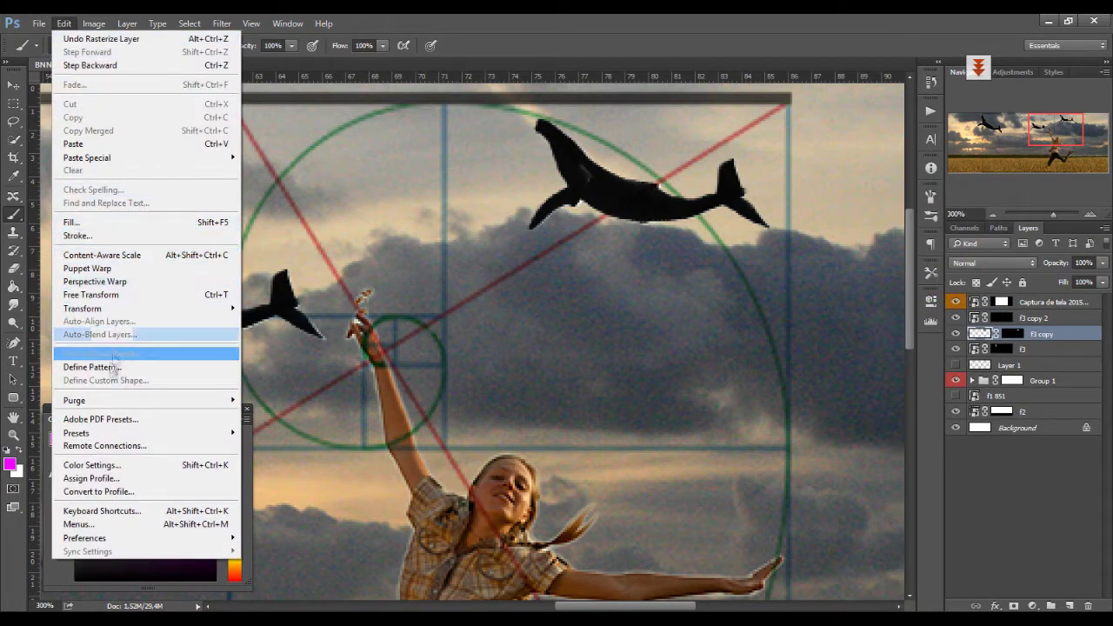
pyautogui.click(87, 269)
pyautogui.click(659, 200)
pyautogui.click(733, 202)
pyautogui.moveTo(733, 202); pyautogui.dragTo(715, 272)
pyautogui.press('Return')
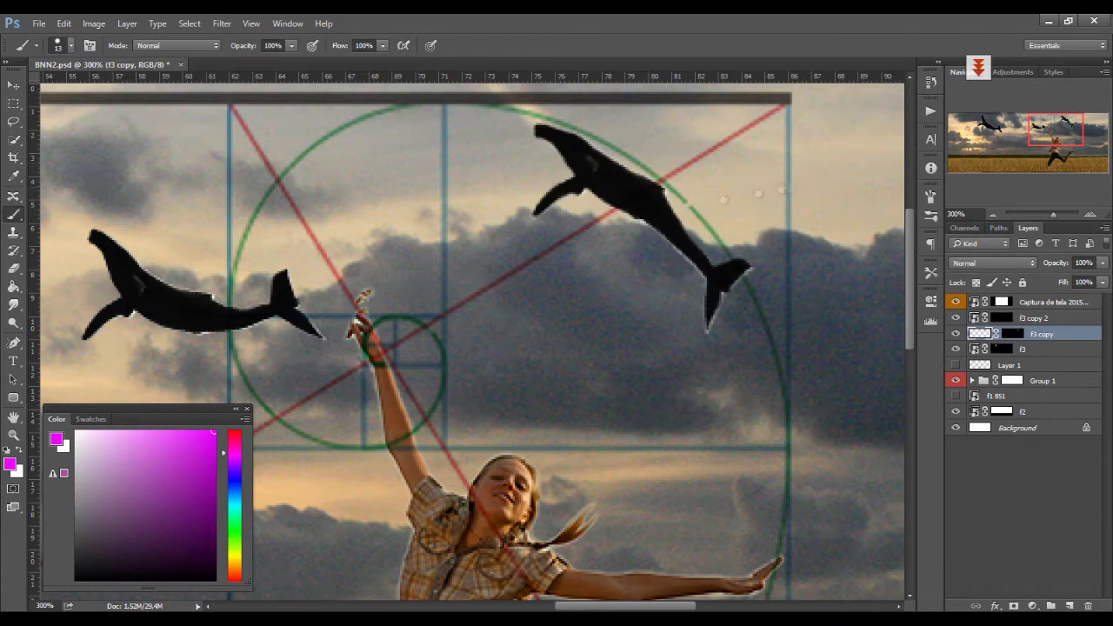
# Step: Select the f3 copy 2 whale layer and rasterize it
pyautogui.moveTo(298, 255); pyautogui.dragTo(507, 217)
pyautogui.click(1035, 318)
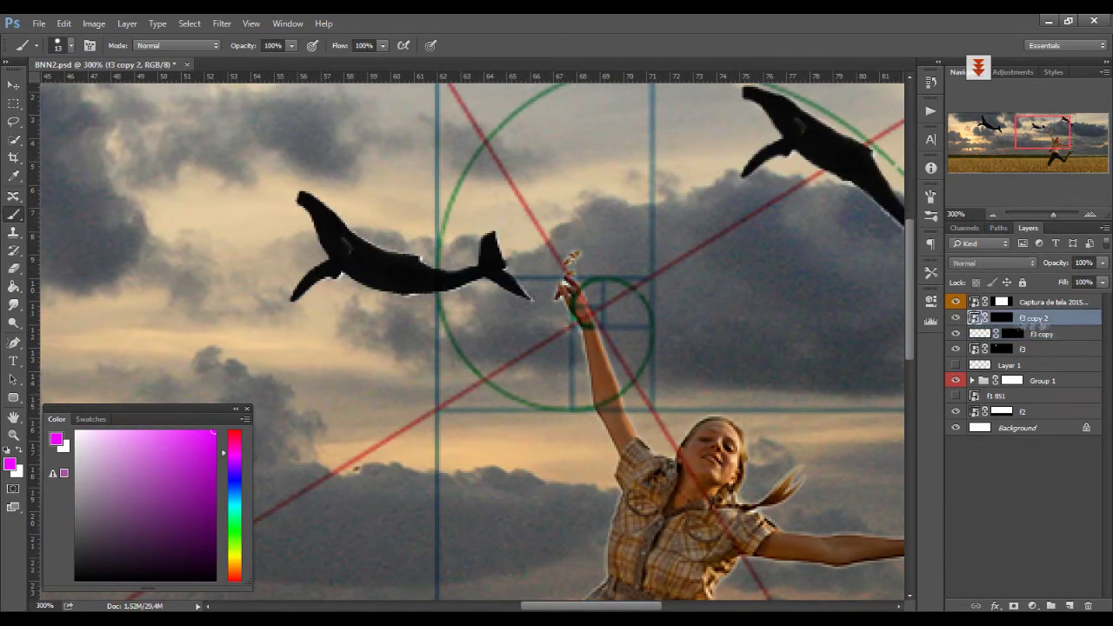
pyautogui.click(63, 23)
pyautogui.click(87, 269)
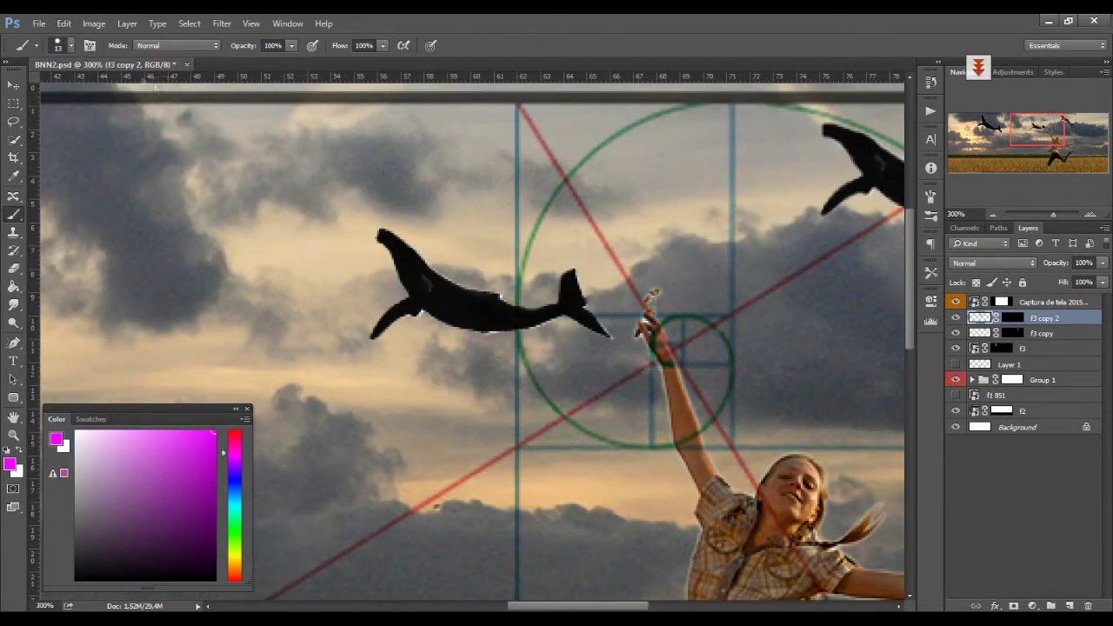
# Step: Arch the f3 copy 2 whale with Puppet Warp, raising its back and lowering its head
pyautogui.click(94, 23)
pyautogui.click(87, 270)
pyautogui.moveTo(574, 307); pyautogui.dragTo(589, 319)
pyautogui.moveTo(469, 308); pyautogui.dragTo(502, 273)
pyautogui.moveTo(409, 255); pyautogui.dragTo(416, 301)
pyautogui.moveTo(589, 319); pyautogui.dragTo(594, 285)
pyautogui.click(499, 280)
pyautogui.click(574, 283)
pyautogui.moveTo(502, 273); pyautogui.dragTo(493, 294)
pyautogui.hotkey('ctrl', '-')
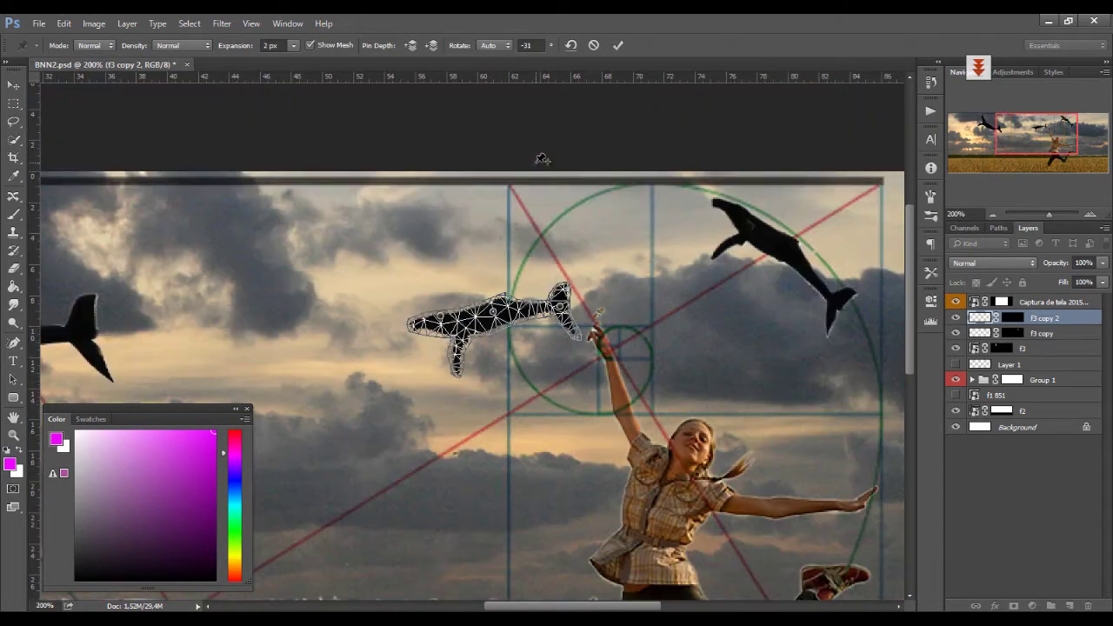
pyautogui.moveTo(440, 316)
pyautogui.mouseDown()
pyautogui.moveTo(449, 304)
pyautogui.moveTo(450, 333)
pyautogui.mouseUp()
pyautogui.press('Return')
# Step: Scale down the f3 copy 2 whale and place it beside the woman's raised hand
pyautogui.hotkey('ctrl', 't')
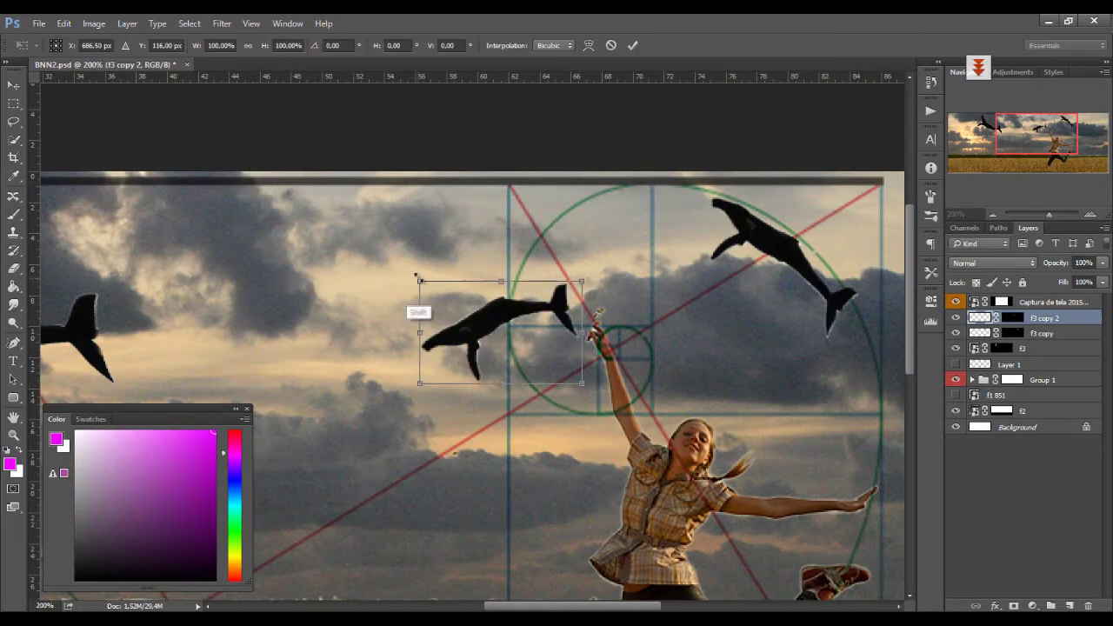
pyautogui.moveTo(419, 280); pyautogui.dragTo(444, 296)
pyautogui.moveTo(513, 334)
pyautogui.mouseDown()
pyautogui.moveTo(522, 306)
pyautogui.moveTo(554, 310)
pyautogui.mouseUp()
pyautogui.press('Return')
# Step: Duplicate a whale, shrink the copy to a tiny silhouette, and place it in the sky below the whale beside her hand
pyautogui.moveTo(434, 305)
pyautogui.mouseDown()
pyautogui.moveTo(777, 241)
pyautogui.moveTo(400, 215)
pyautogui.mouseUp()
pyautogui.press('l')
pyautogui.hotkey('ctrl', 'j')
pyautogui.moveTo(564, 224); pyautogui.dragTo(657, 149)
pyautogui.hotkey('ctrl', 't')
pyautogui.moveTo(671, 149); pyautogui.dragTo(650, 141)
pyautogui.moveTo(646, 179)
pyautogui.mouseDown()
pyautogui.moveTo(501, 169)
pyautogui.moveTo(591, 206)
pyautogui.moveTo(775, 154)
pyautogui.mouseUp()
pyautogui.moveTo(776, 155)
pyautogui.mouseDown()
pyautogui.moveTo(656, 199)
pyautogui.moveTo(546, 327)
pyautogui.mouseUp()
pyautogui.press('Return')
# Step: Group the whale layers and hide the golden-spiral guide
pyautogui.keyDown('shift'); pyautogui.click(1052, 302); pyautogui.keyUp('shift')
pyautogui.keyDown('shift'); pyautogui.click(1043, 349); pyautogui.keyUp('shift')
pyautogui.hotkey('ctrl', 'g')
pyautogui.click(957, 318)
pyautogui.click(956, 318)
pyautogui.click(972, 318)
pyautogui.click(983, 322)
# Step: In Group 2's blending options, set the underlying-layer Blend If range to 0/80 and 183/255
pyautogui.rightClick(1000, 318)
pyautogui.click(977, 271)
pyautogui.moveTo(951, 398); pyautogui.dragTo(956, 398)
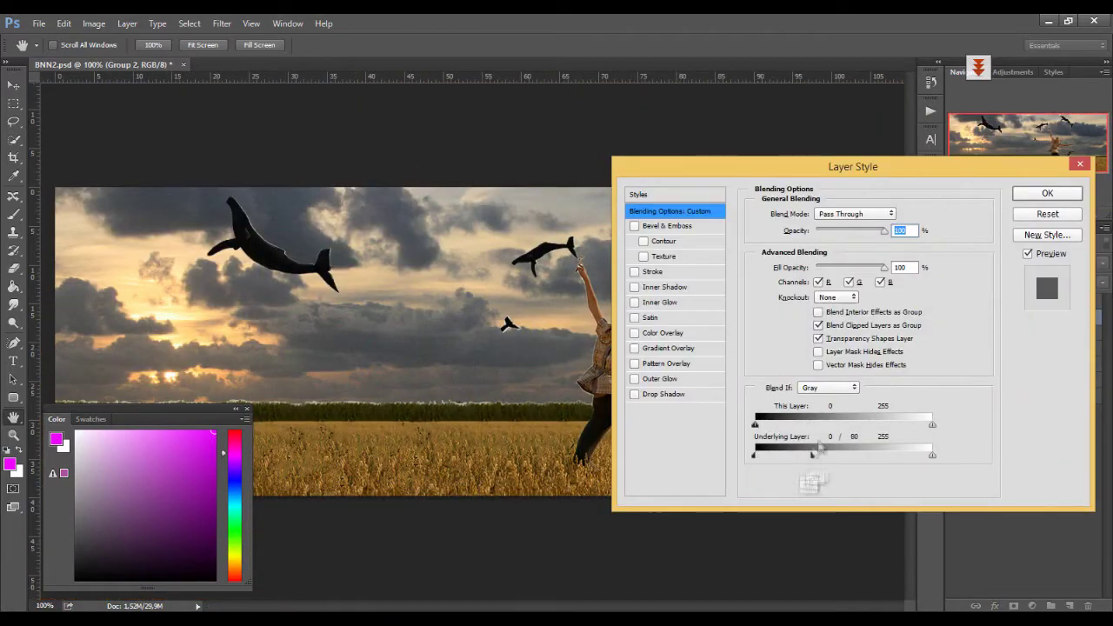
pyautogui.moveTo(932, 455); pyautogui.dragTo(859, 461)
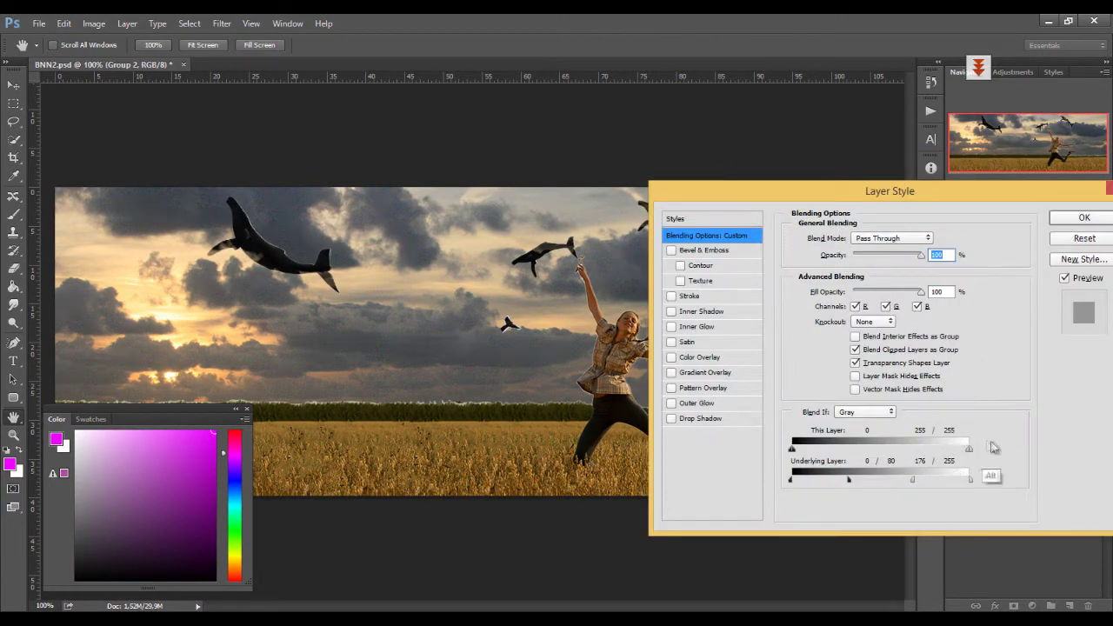
pyautogui.moveTo(911, 479)
pyautogui.mouseDown()
pyautogui.moveTo(932, 479)
pyautogui.moveTo(919, 480)
pyautogui.mouseUp()
pyautogui.moveTo(957, 198); pyautogui.dragTo(895, 190)
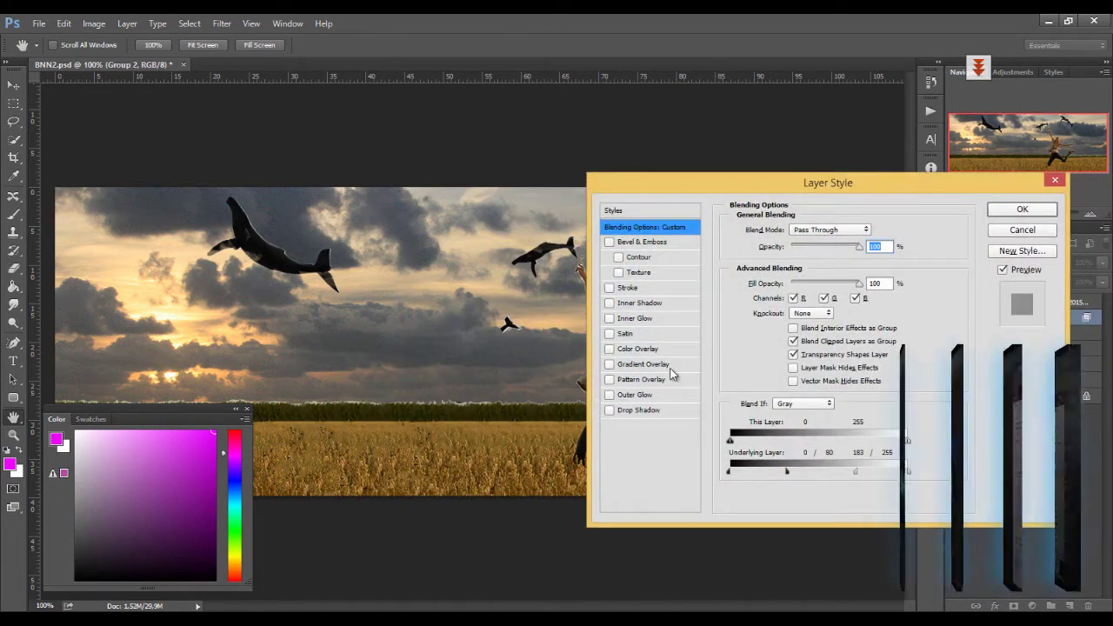
# Step: Add a gradient overlay to Group 2, running from a pale orange sampled from the sunset sky to a dark gray sampled from the clouds
pyautogui.click(644, 364)
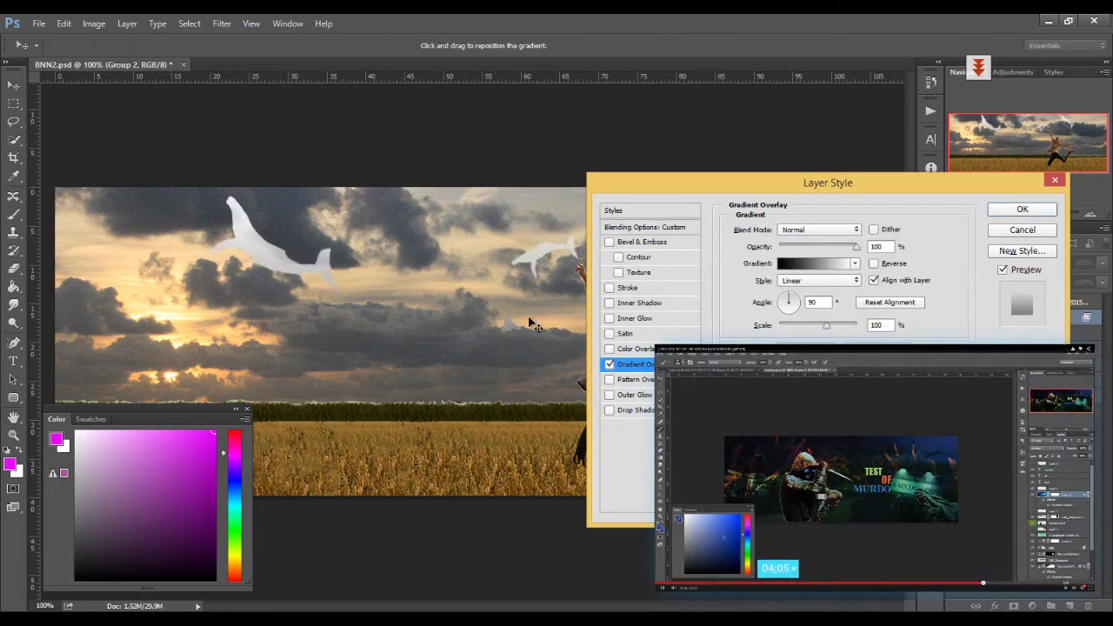
pyautogui.click(810, 264)
pyautogui.click(439, 467)
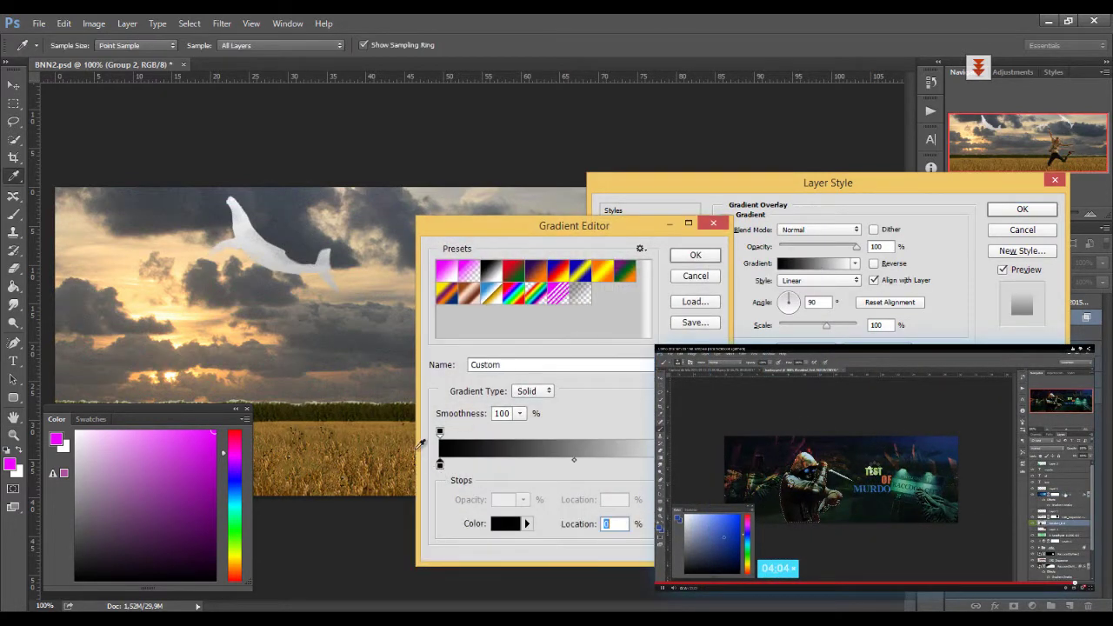
pyautogui.click(192, 254)
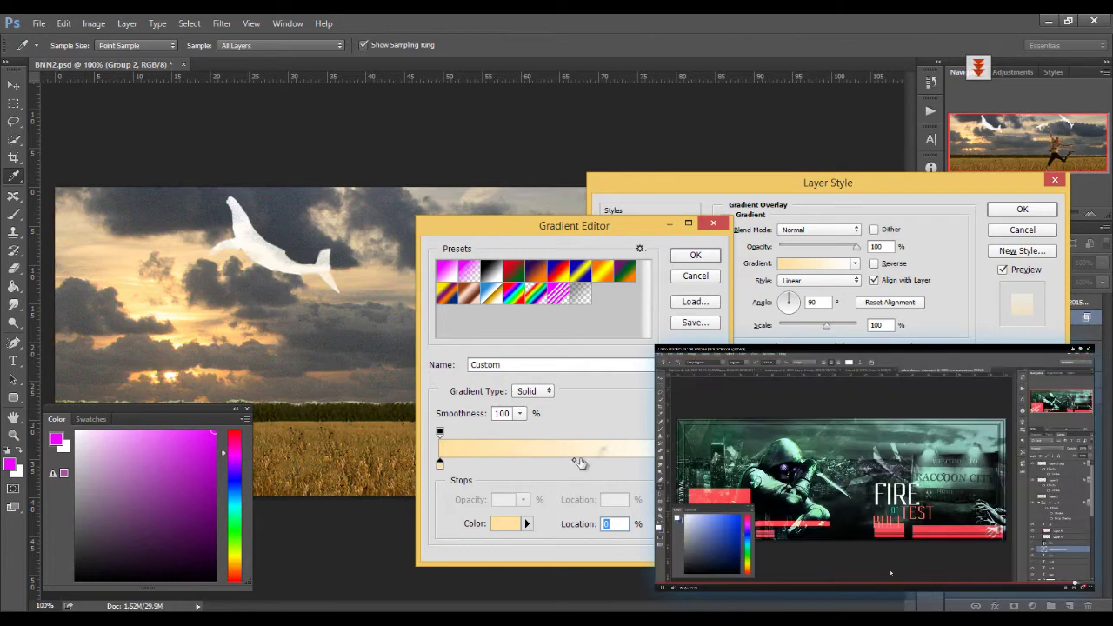
pyautogui.click(308, 222)
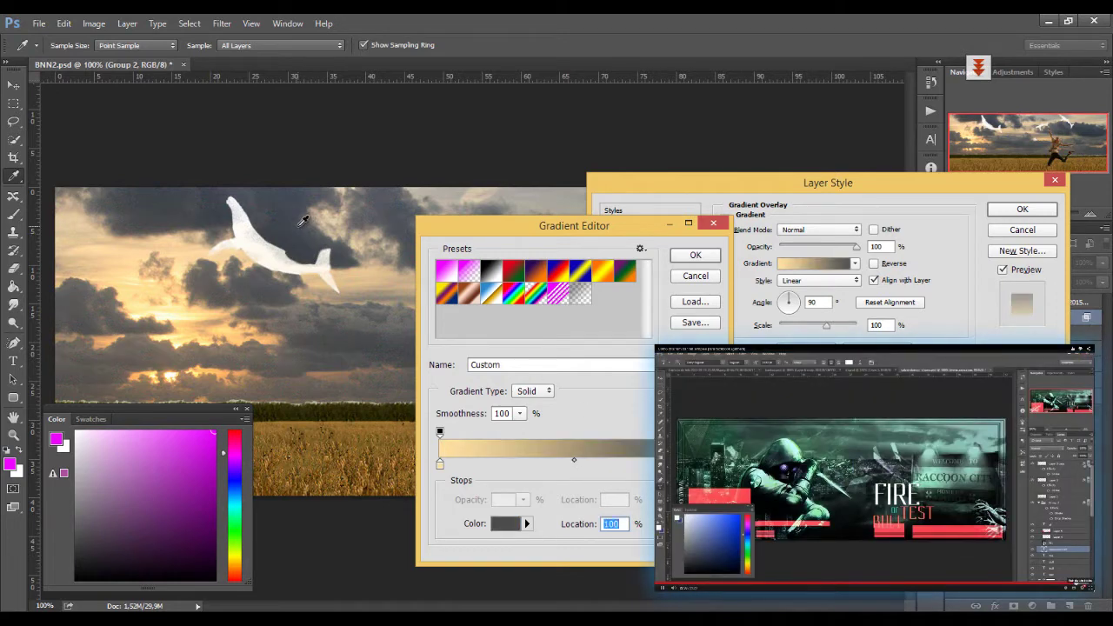
pyautogui.click(696, 255)
# Step: Set the gradient overlay's angle to -129° and reverse the gradient
pyautogui.moveTo(709, 187); pyautogui.dragTo(888, 170)
pyautogui.moveTo(968, 295); pyautogui.dragTo(962, 296)
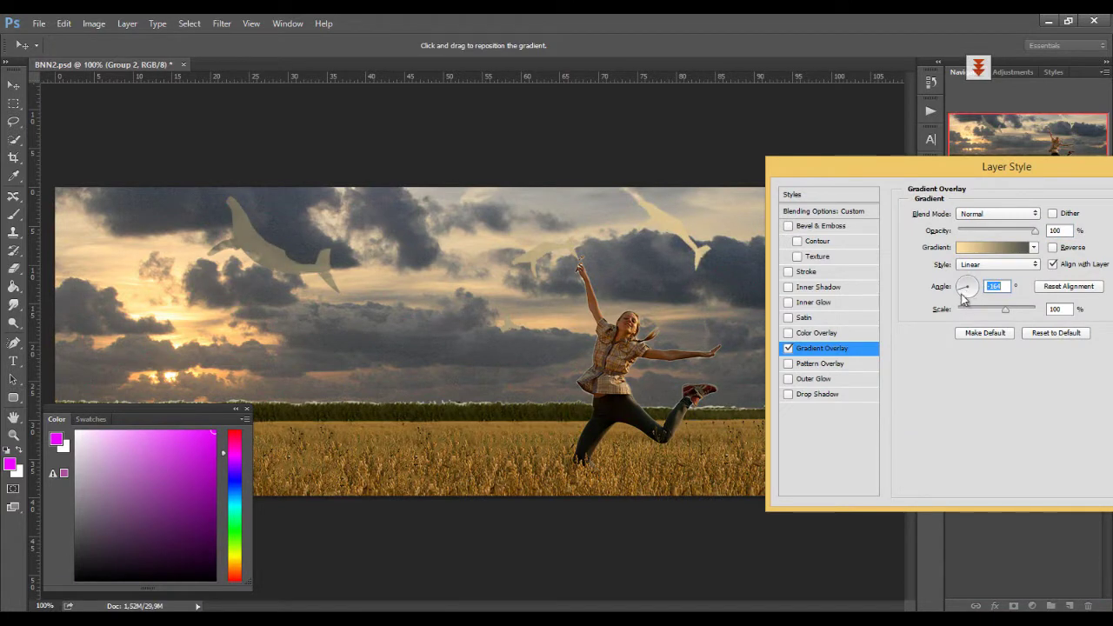
pyautogui.click(964, 298)
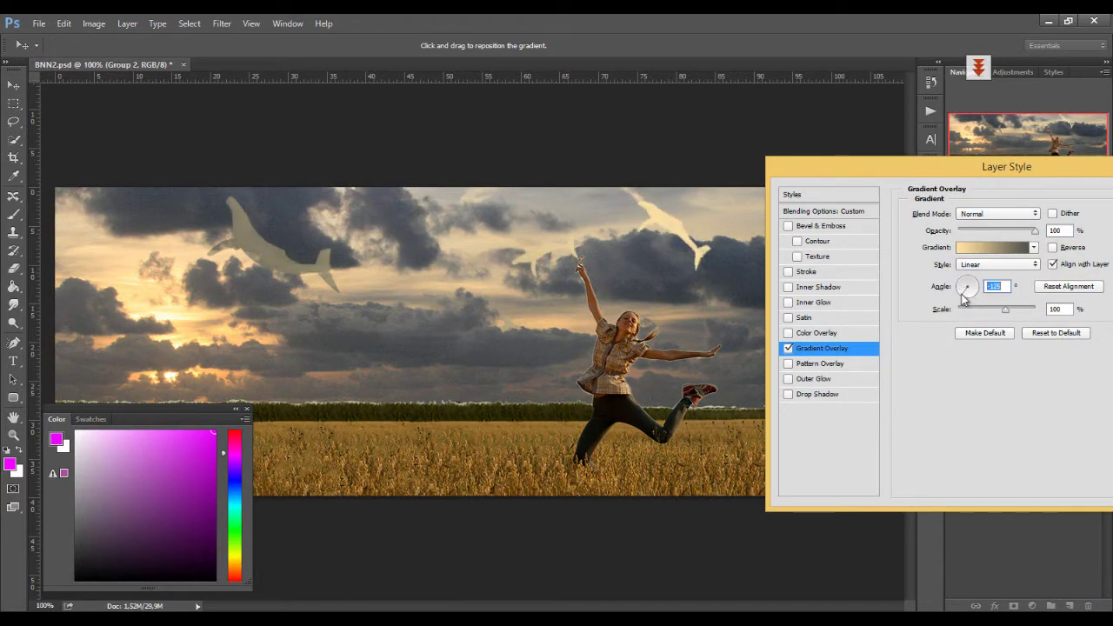
pyautogui.click(1053, 248)
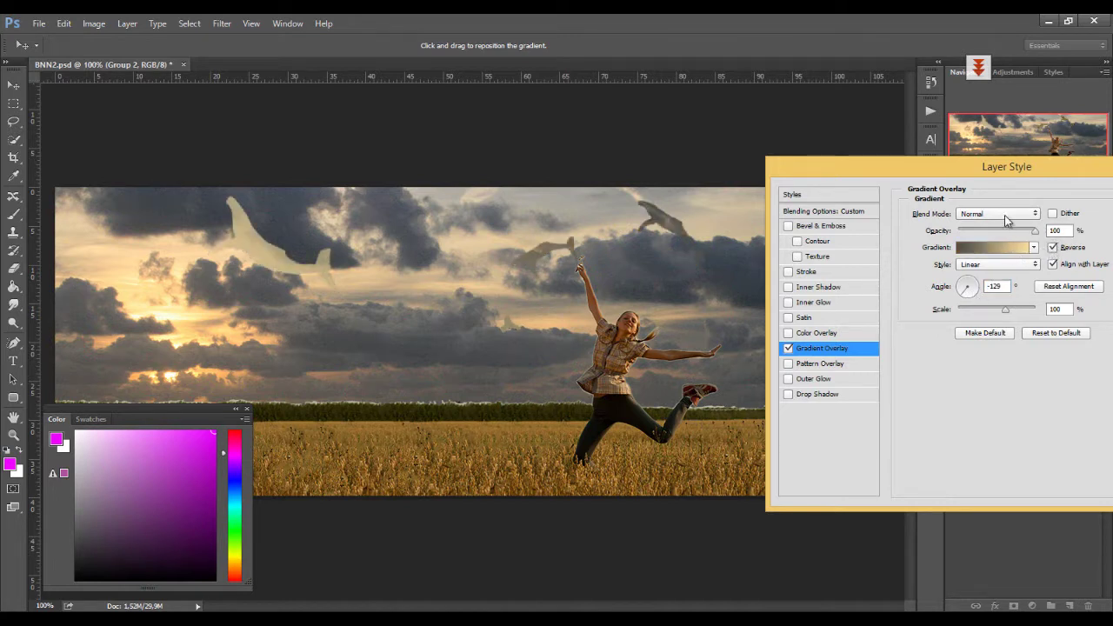
# Step: Try the Screen blend mode for the gradient overlay, testing reduced opacity before restoring it to 100%
pyautogui.click(1006, 217)
pyautogui.click(991, 310)
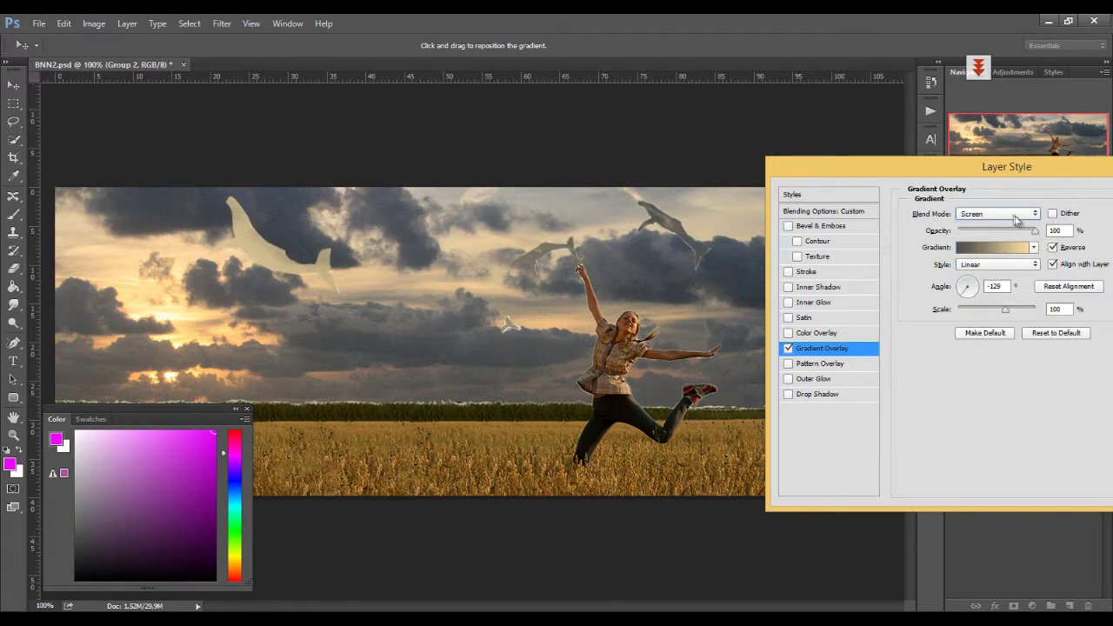
pyautogui.moveTo(1036, 235); pyautogui.dragTo(986, 236)
pyautogui.write('100')
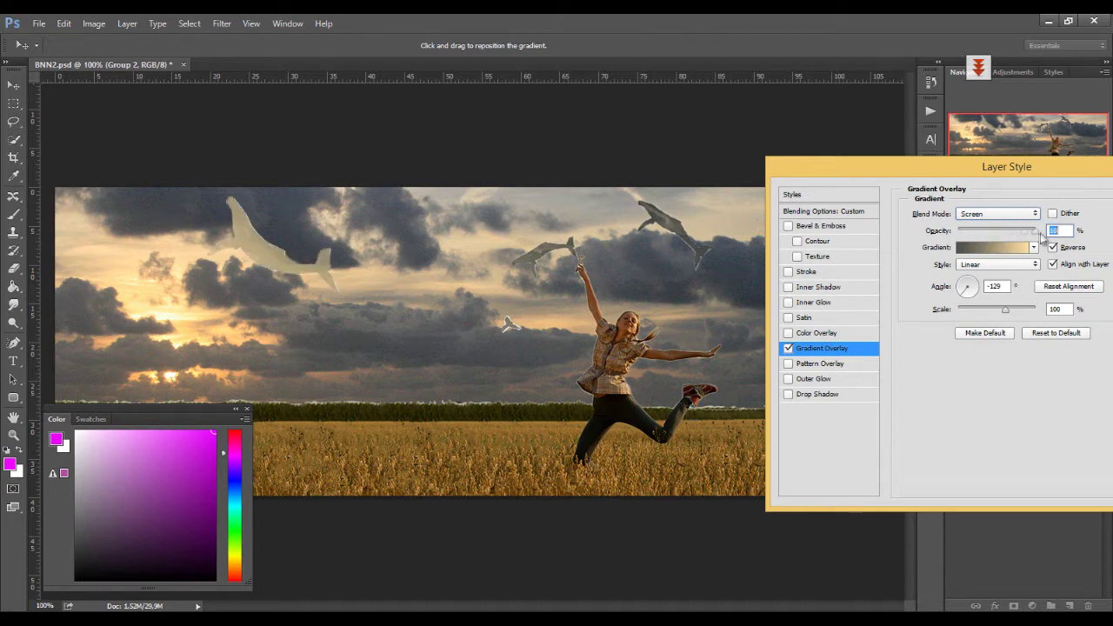
pyautogui.click(997, 214)
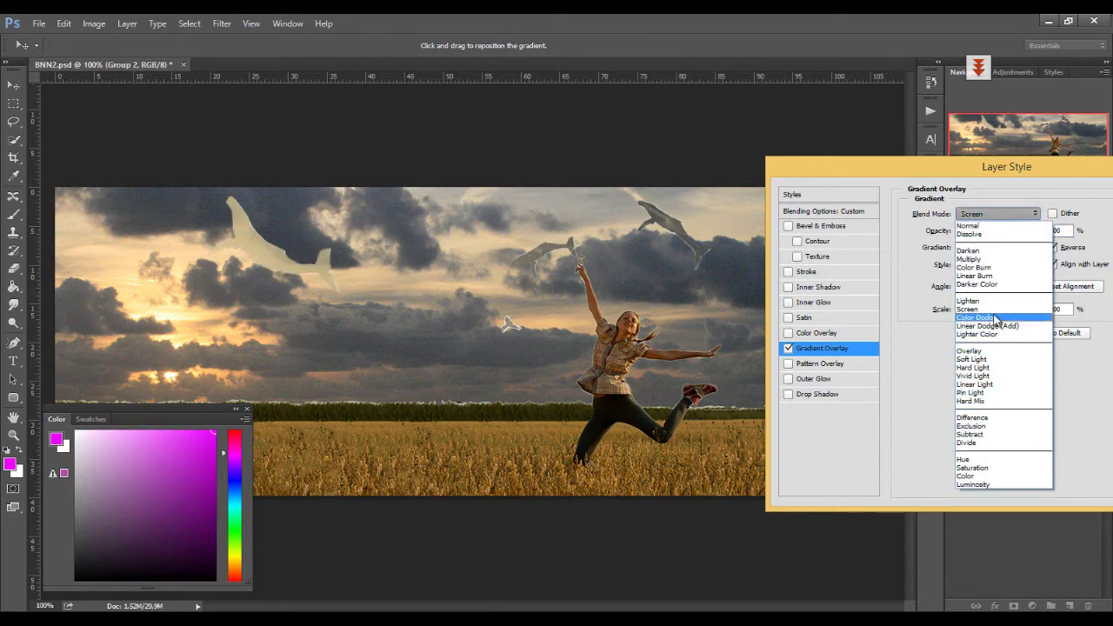
pyautogui.click(998, 311)
# Step: Turn off the gradient overlay and add a dark golden-yellow color overlay to the whale group
pyautogui.click(788, 349)
pyautogui.click(788, 333)
pyautogui.click(861, 328)
pyautogui.click(1052, 215)
pyautogui.click(622, 197)
pyautogui.moveTo(863, 258); pyautogui.dragTo(845, 192)
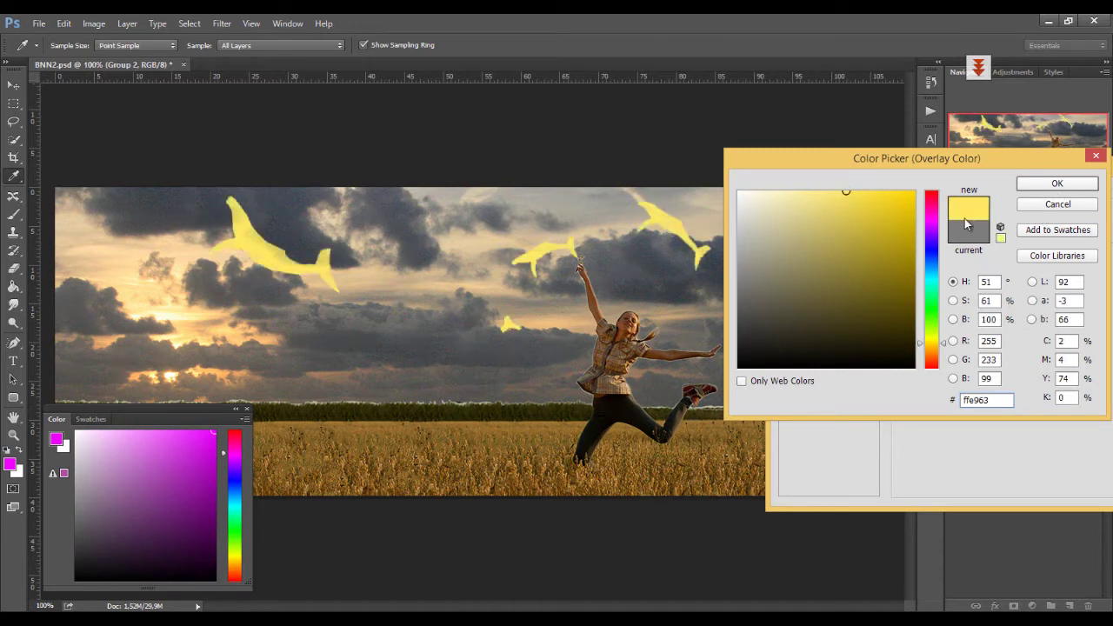
pyautogui.click(878, 250)
pyautogui.click(1039, 184)
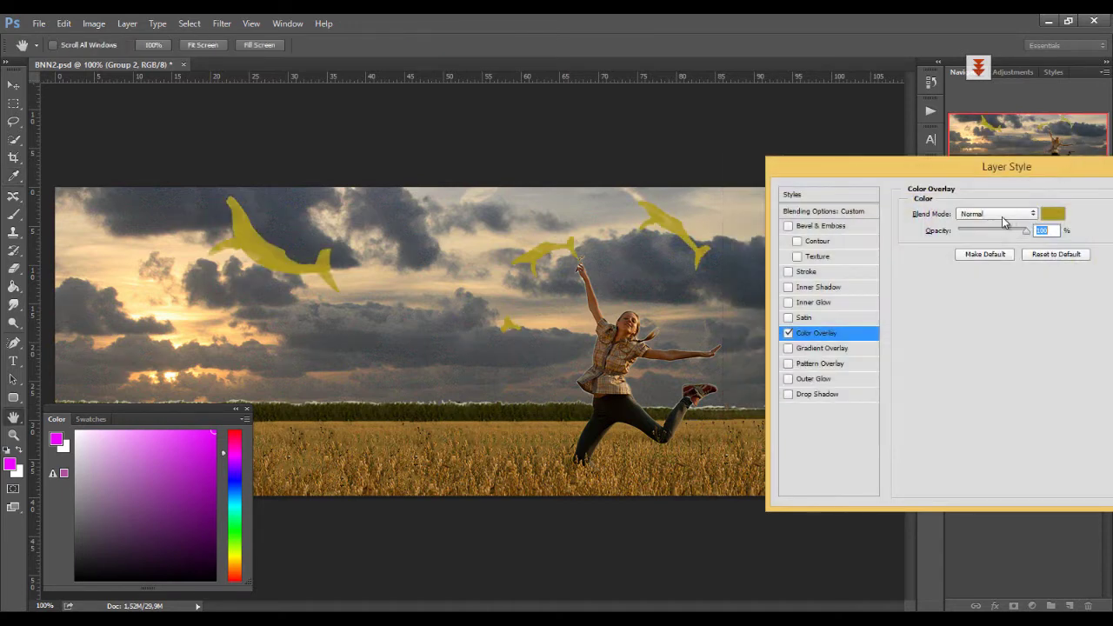
# Step: Test Multiply for the color overlay, then return it to Normal and lower its opacity to about 28%
pyautogui.click(1005, 214)
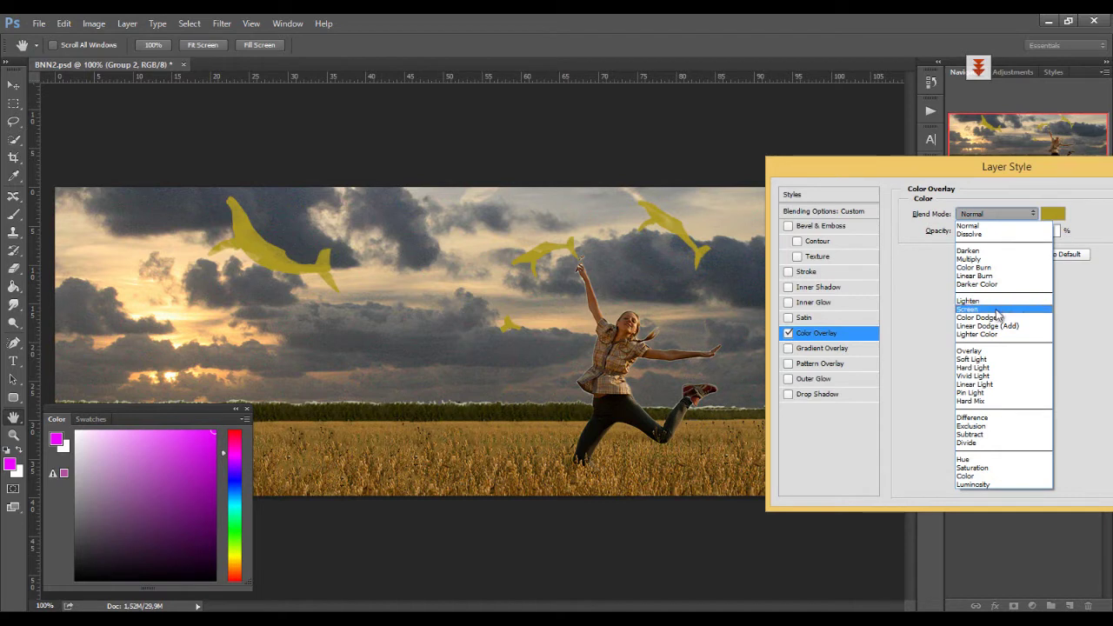
pyautogui.click(998, 259)
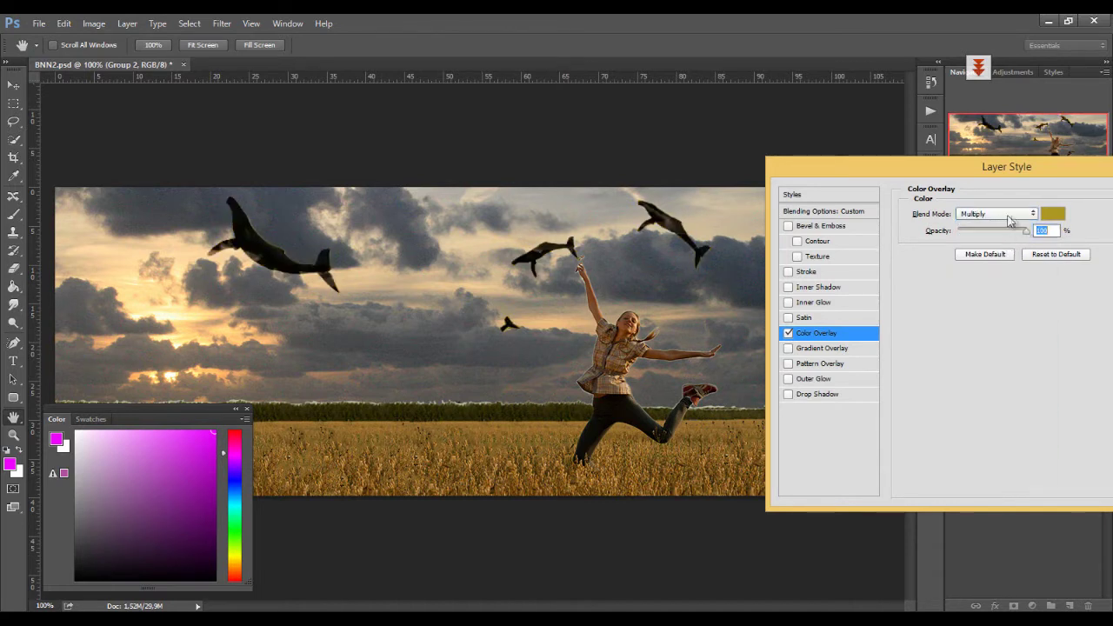
pyautogui.click(1004, 215)
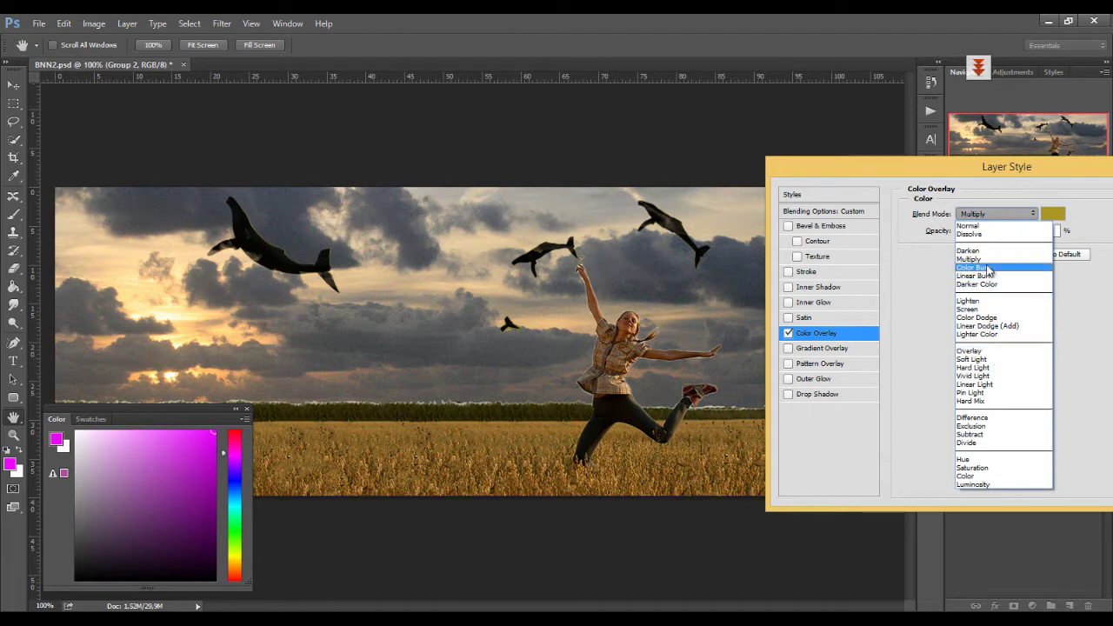
pyautogui.click(1030, 225)
pyautogui.moveTo(1027, 229); pyautogui.dragTo(979, 234)
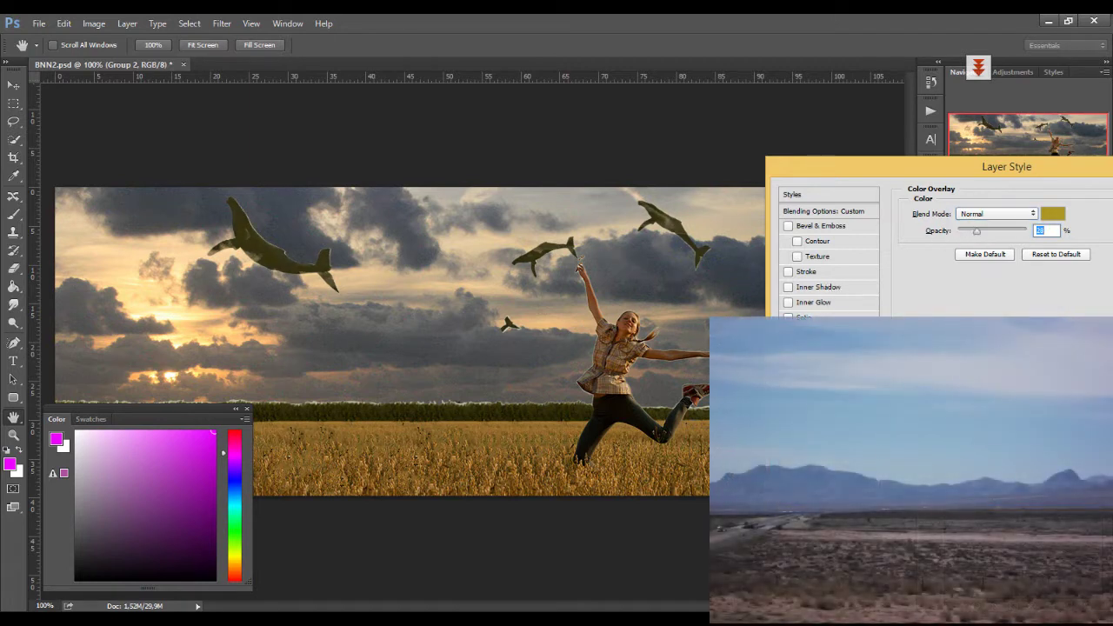
# Step: Re-enable the gradient overlay and compare blend modes such as Hue, Difference, Pin Light and Soft Light on the whales
pyautogui.click(826, 349)
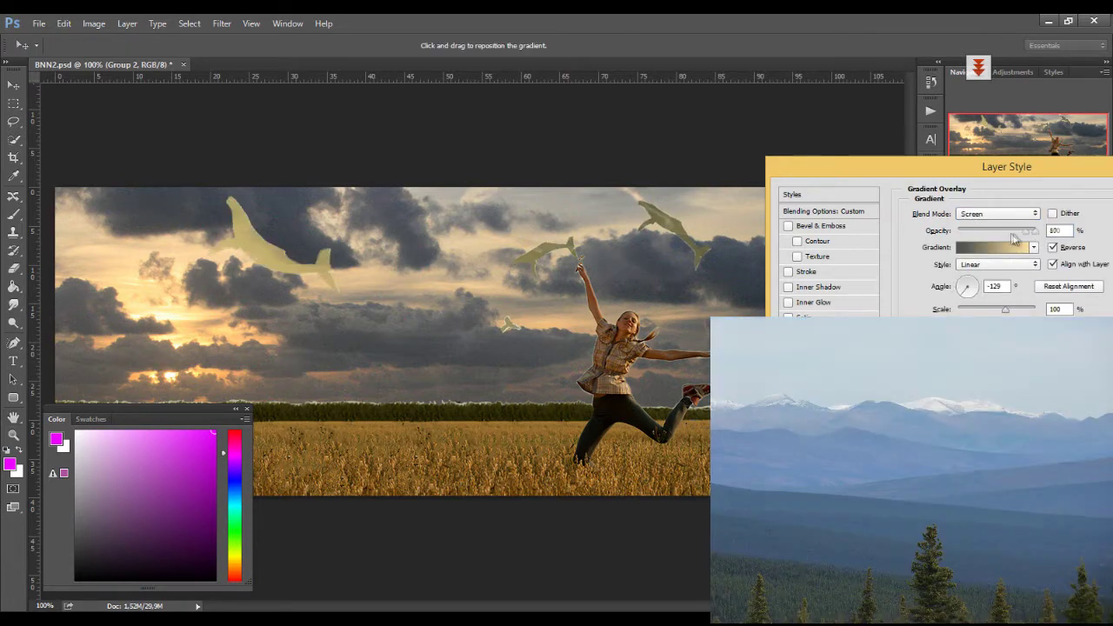
pyautogui.click(998, 214)
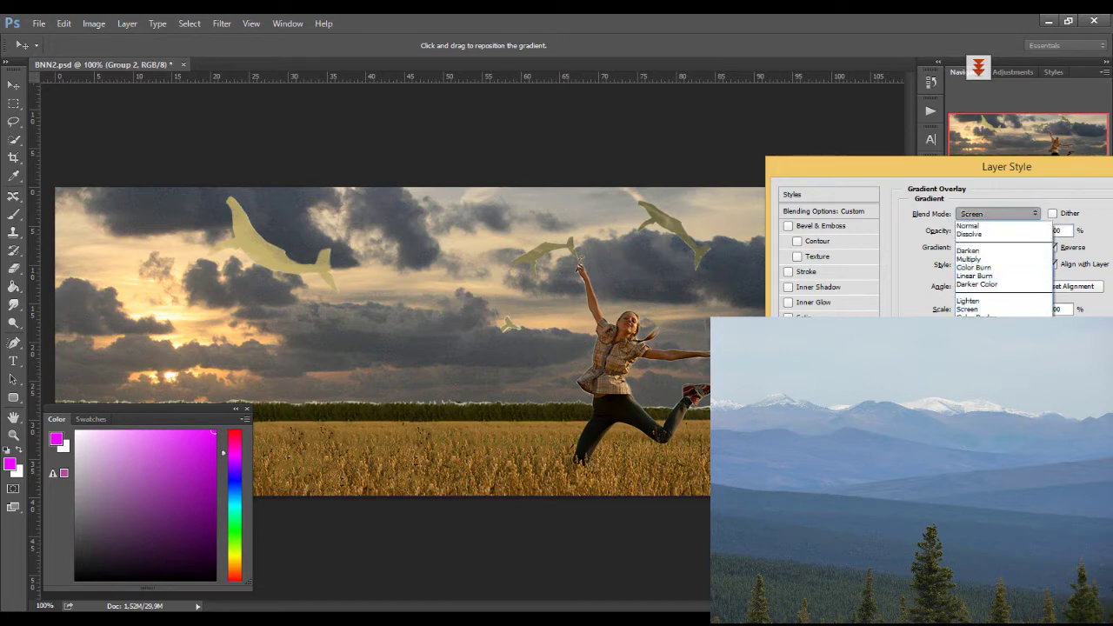
pyautogui.click(974, 475)
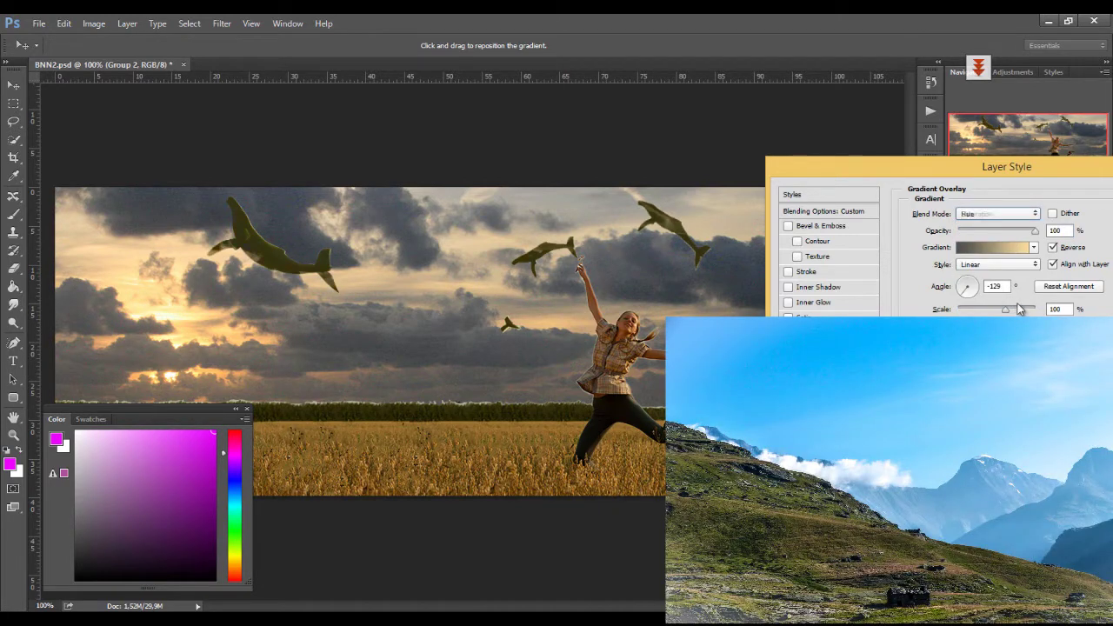
pyautogui.press('Up')
pyautogui.press('Up')
pyautogui.press('Up')
pyautogui.press('Up')
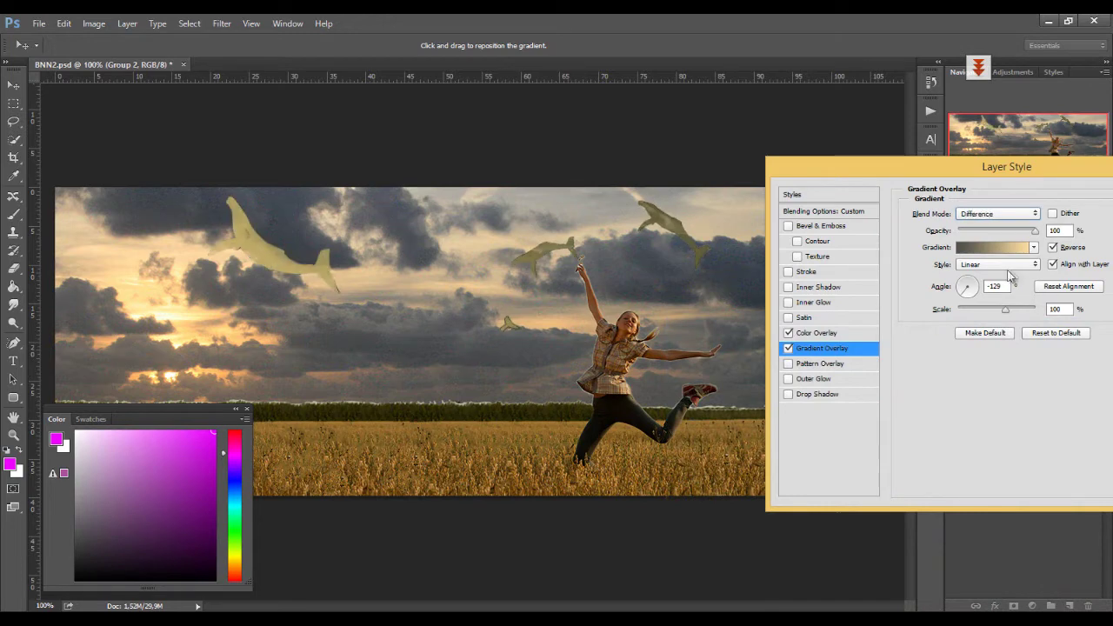
pyautogui.press('Up')
pyautogui.press('Up')
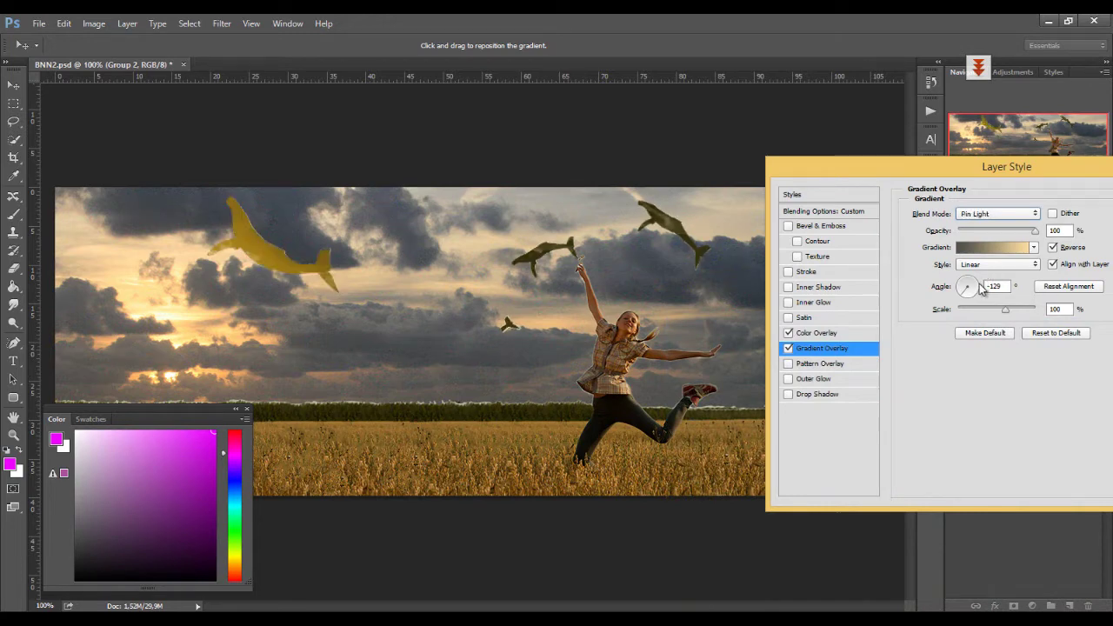
pyautogui.press('Up')
pyautogui.press('Up')
pyautogui.press('Up')
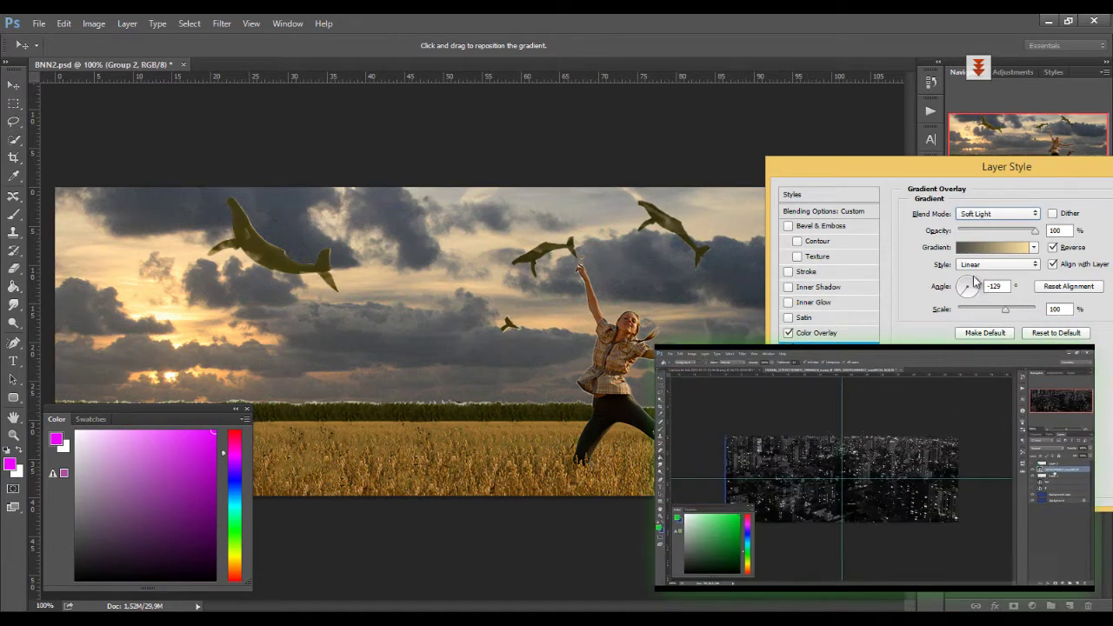
# Step: Test Color Burn for the gradient overlay, then switch its blend mode to Multiply
pyautogui.click(998, 214)
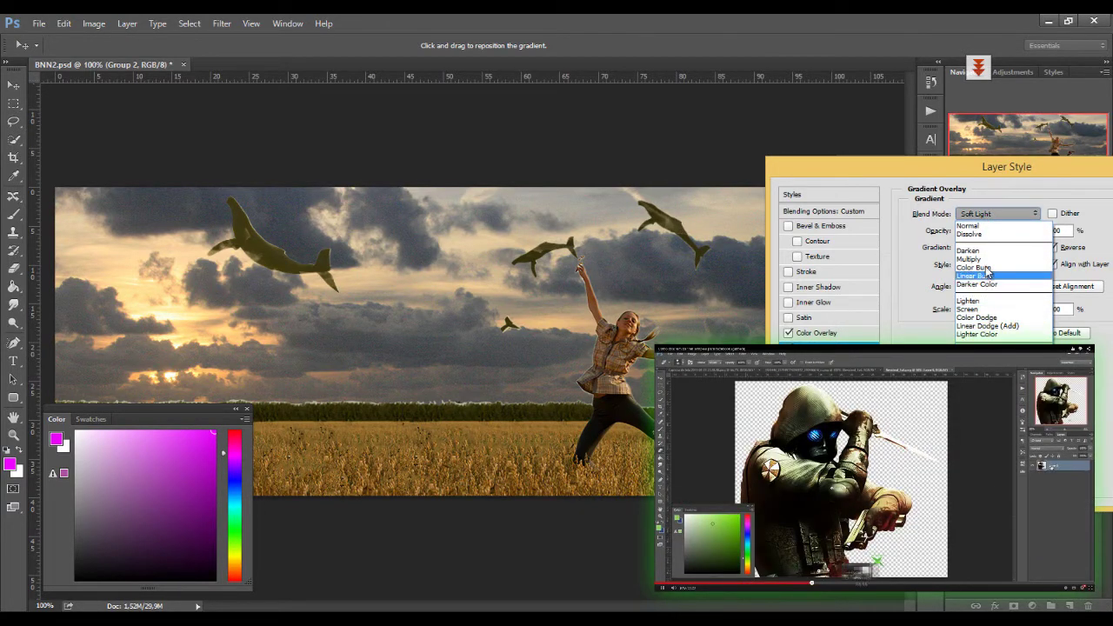
pyautogui.click(986, 258)
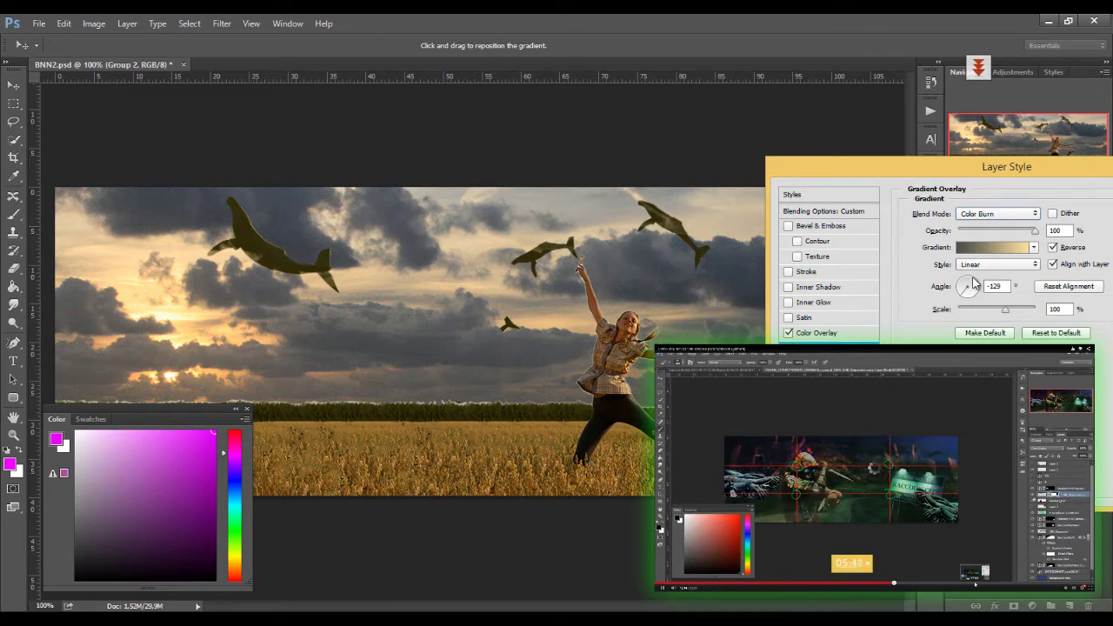
pyautogui.press('Down')
pyautogui.press('Down')
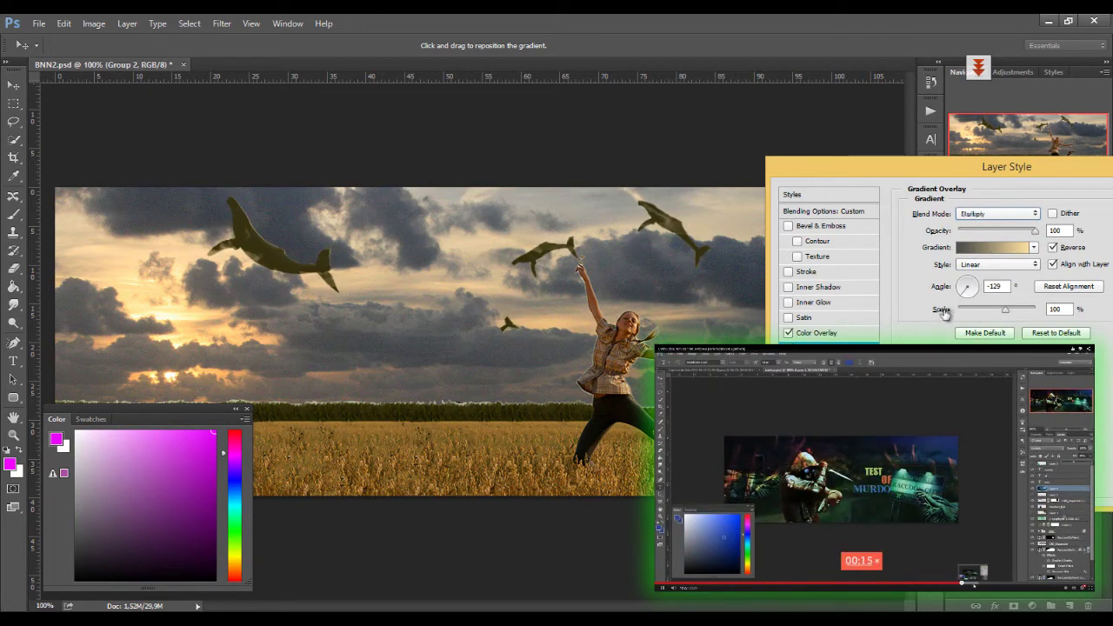
# Step: Add an Inner Bevel to the whales with depth 827%, soften 6 px, angle -159° and altitude 42°
pyautogui.click(822, 227)
pyautogui.moveTo(1044, 167); pyautogui.dragTo(989, 179)
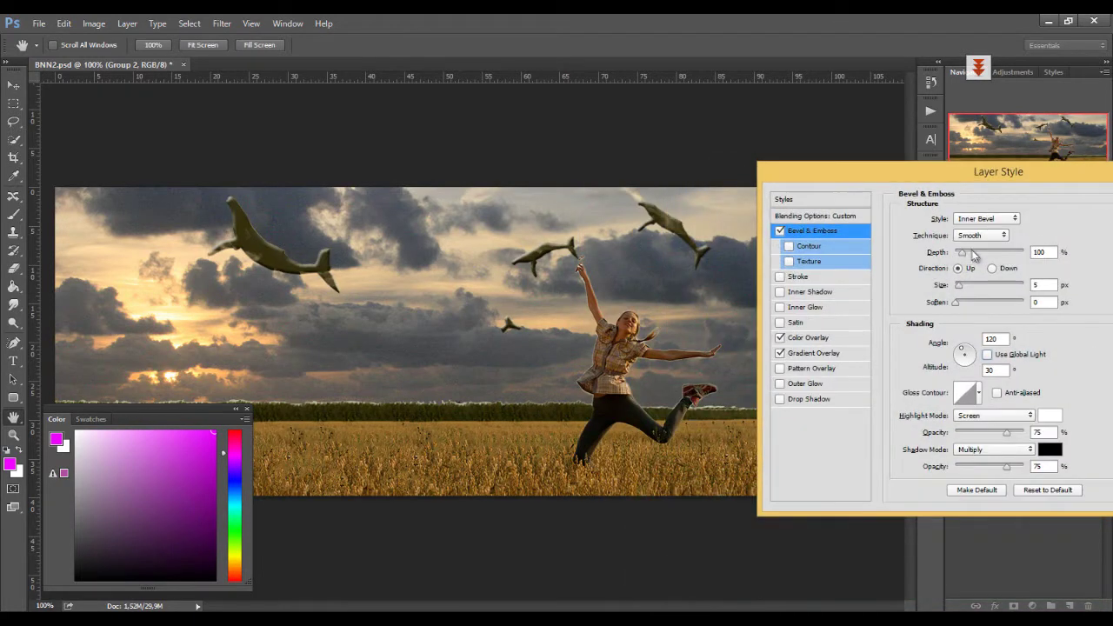
pyautogui.moveTo(961, 253); pyautogui.dragTo(1015, 254)
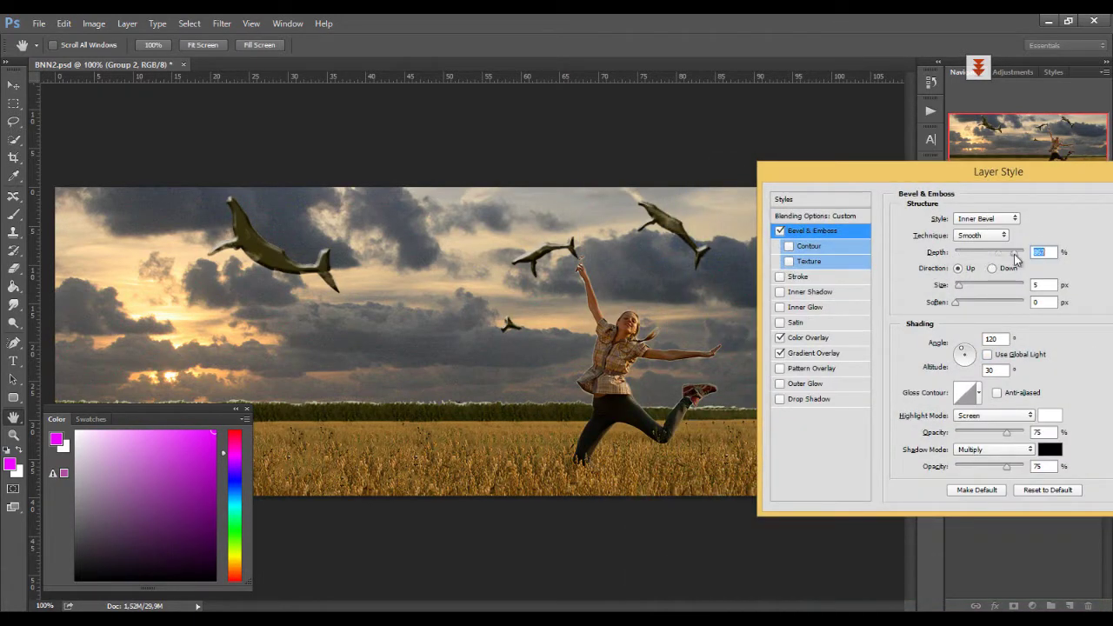
pyautogui.moveTo(974, 358); pyautogui.dragTo(960, 363)
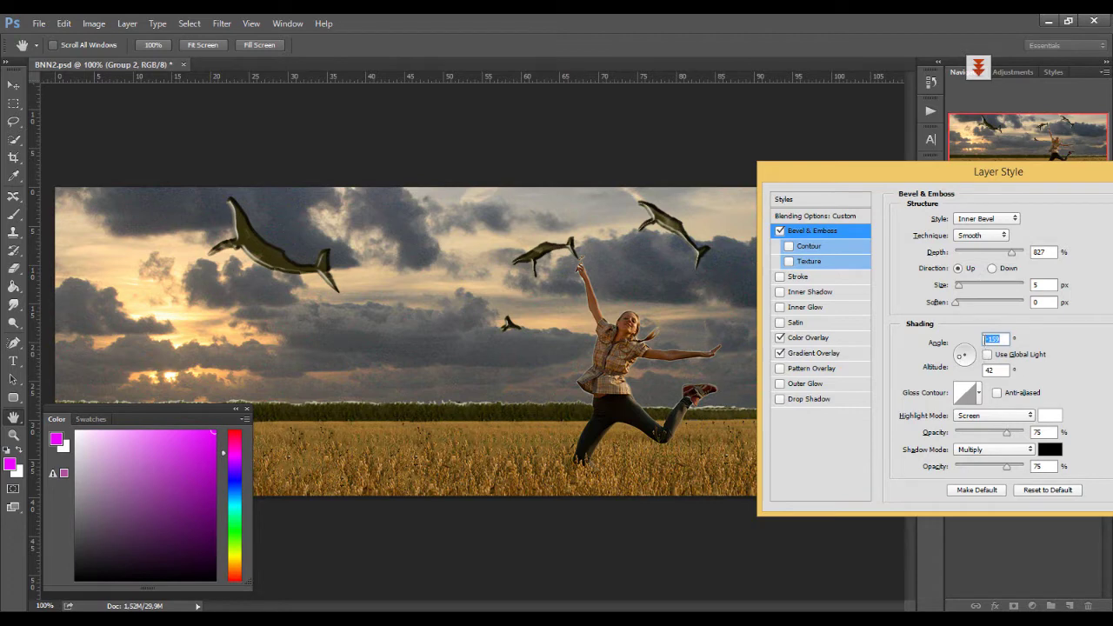
pyautogui.moveTo(955, 308); pyautogui.dragTo(1003, 311)
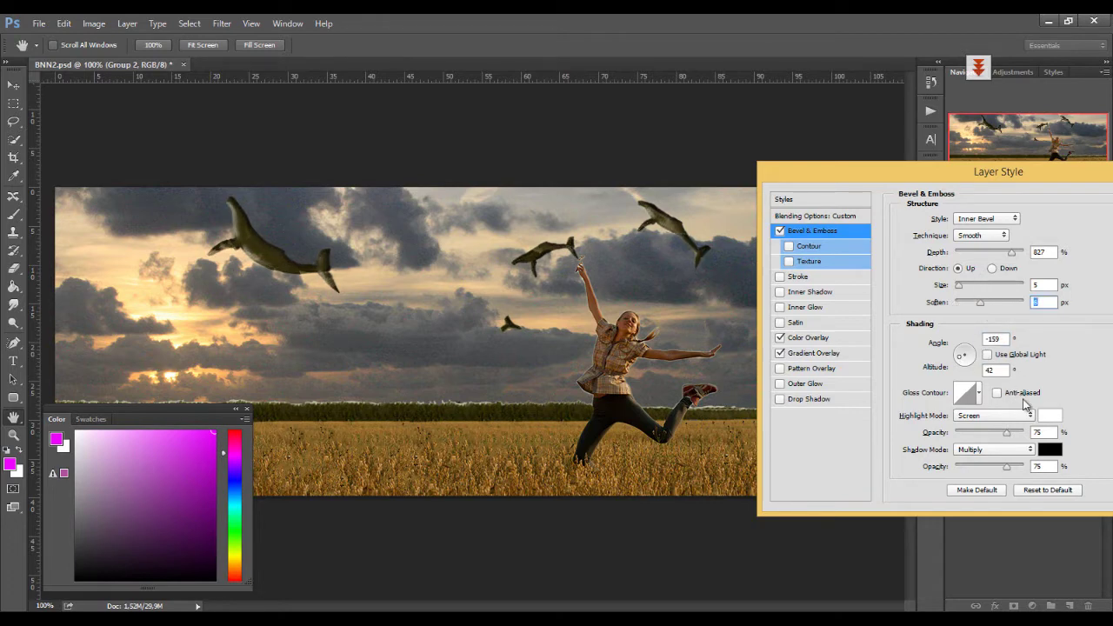
# Step: Give the bevel a golden-yellow highlight at 27% opacity and reduce its shadow opacity to 46%
pyautogui.click(1051, 416)
pyautogui.click(173, 292)
pyautogui.click(189, 326)
pyautogui.click(182, 340)
pyautogui.moveTo(857, 250); pyautogui.dragTo(886, 179)
pyautogui.click(1029, 187)
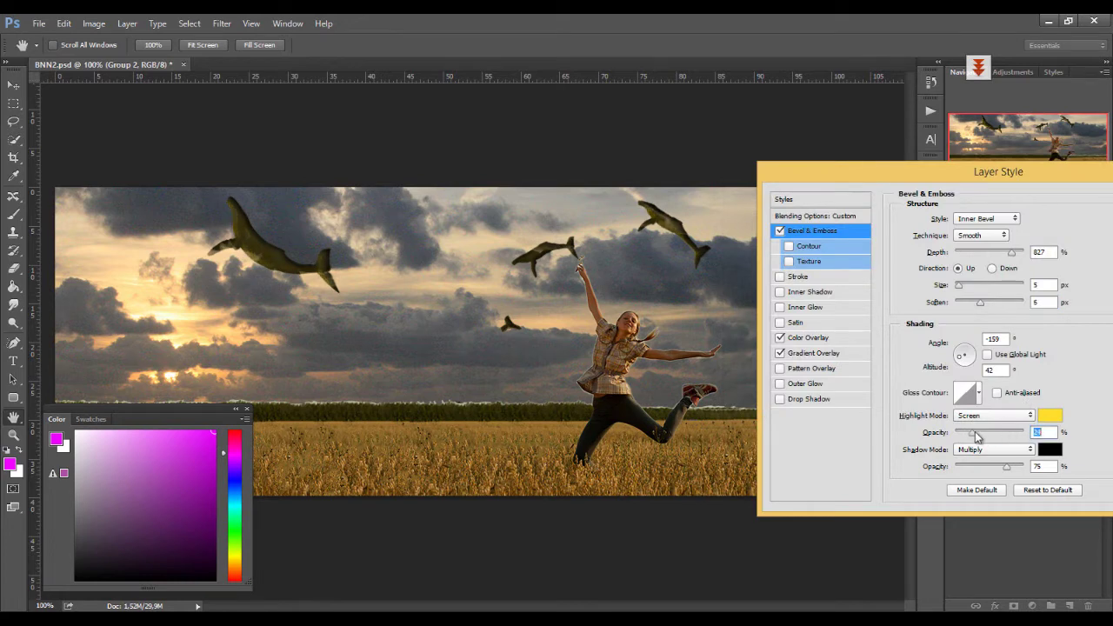
pyautogui.moveTo(1008, 470); pyautogui.dragTo(967, 471)
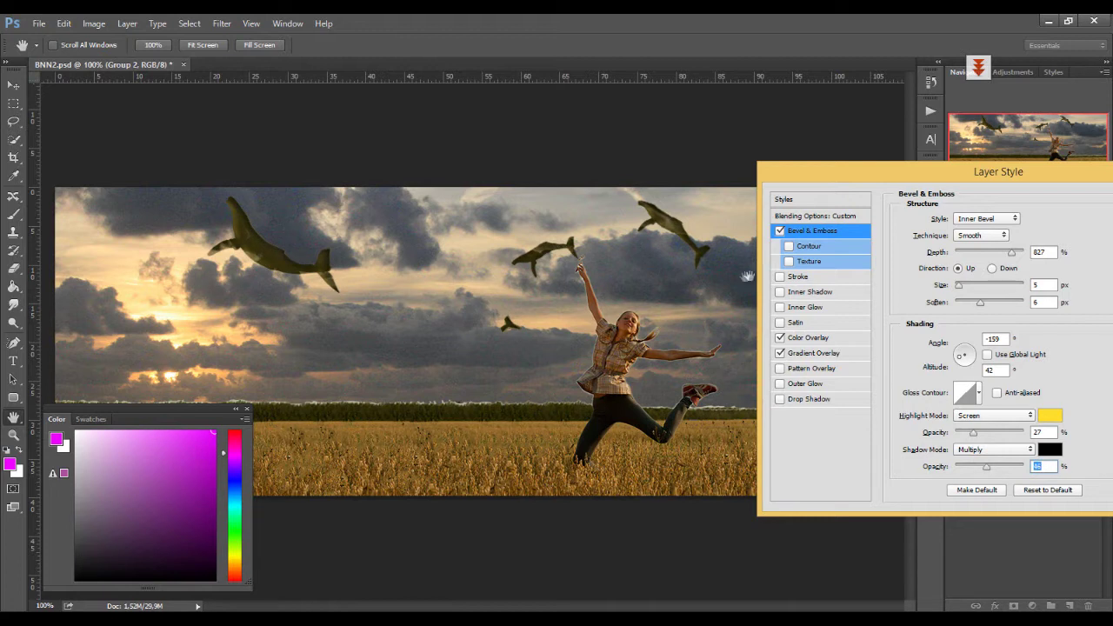
# Step: Enable the bevel's Contour option and increase its range
pyautogui.click(790, 247)
pyautogui.click(860, 248)
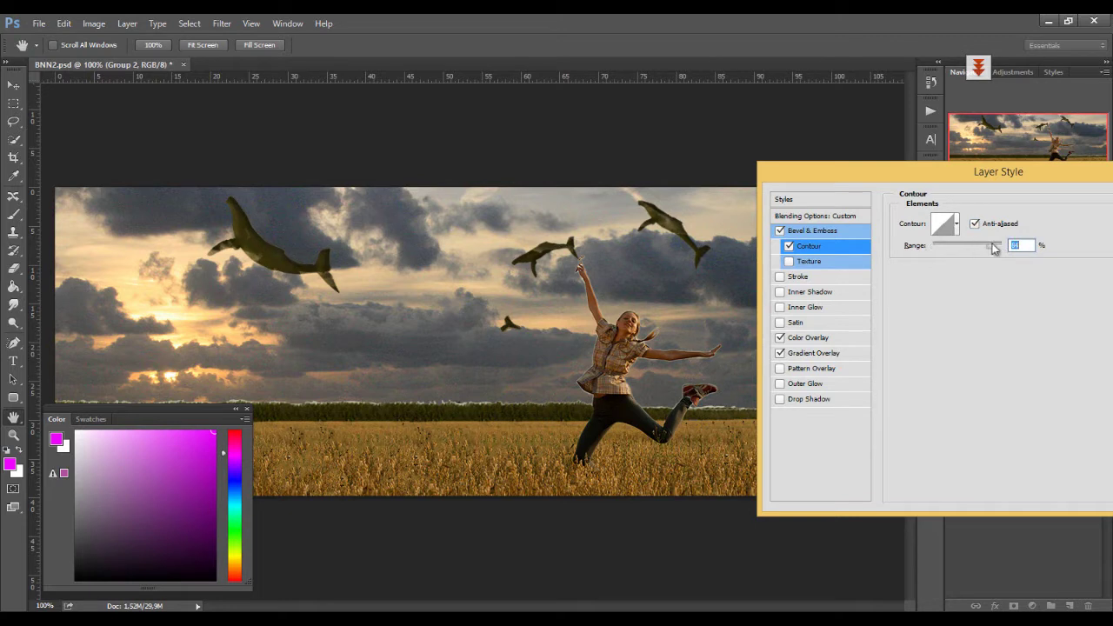
pyautogui.click(840, 233)
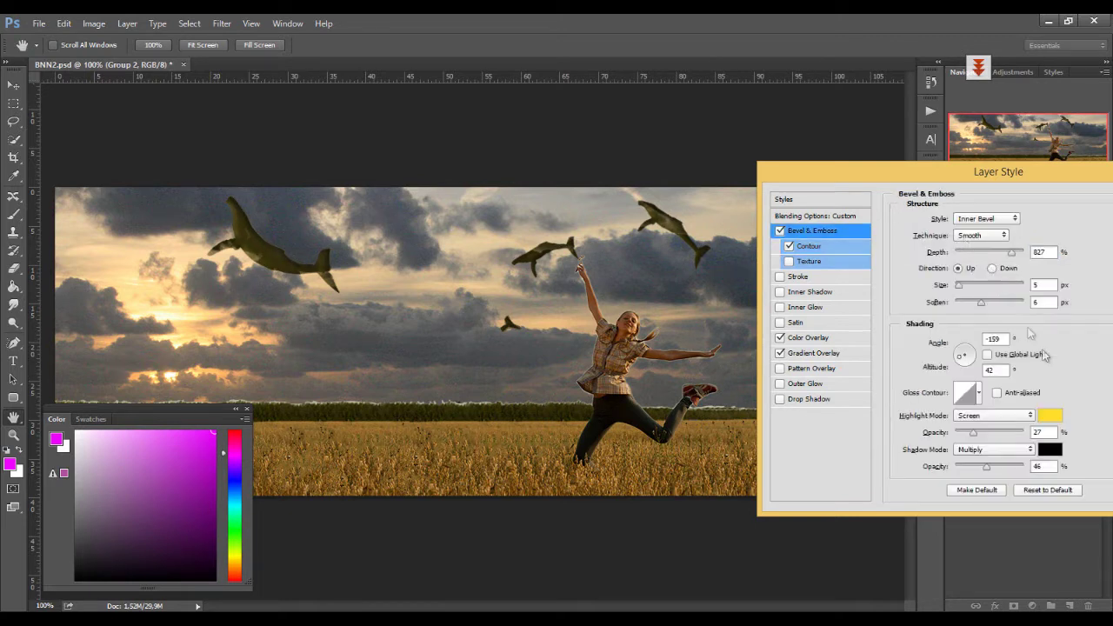
# Step: Shape a custom gloss contour for the bevel with curve points at about 27/22% and 74/64%, with anti-aliasing enabled
pyautogui.click(976, 394)
pyautogui.click(962, 395)
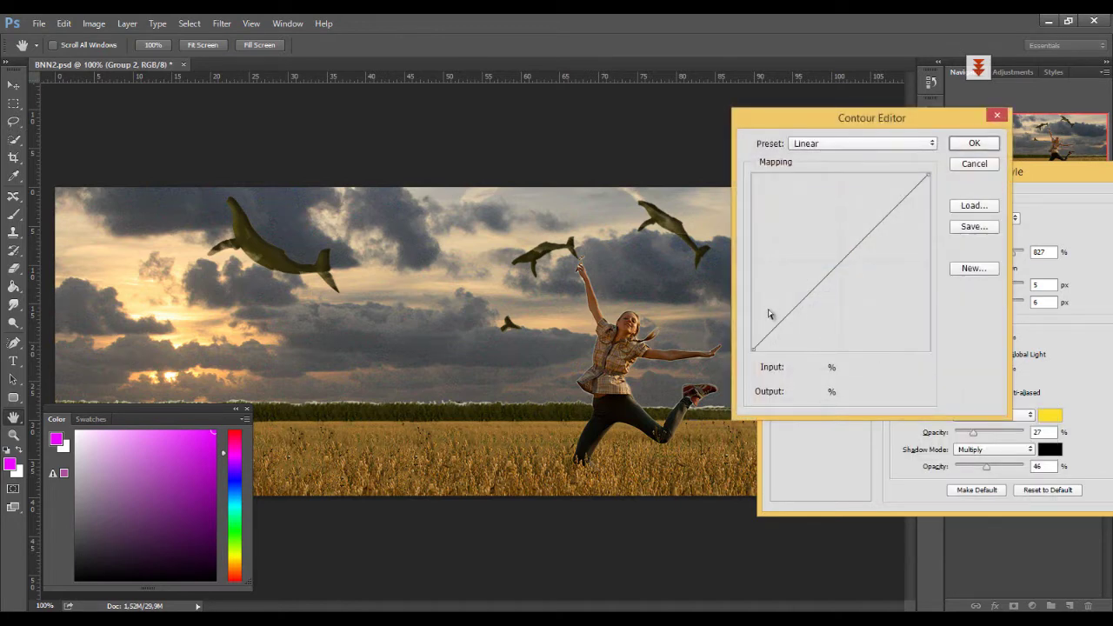
pyautogui.moveTo(791, 313); pyautogui.dragTo(832, 307)
pyautogui.moveTo(893, 224)
pyautogui.mouseDown()
pyautogui.moveTo(875, 190)
pyautogui.moveTo(894, 207)
pyautogui.moveTo(873, 205)
pyautogui.moveTo(887, 205)
pyautogui.moveTo(883, 237)
pyautogui.mouseUp()
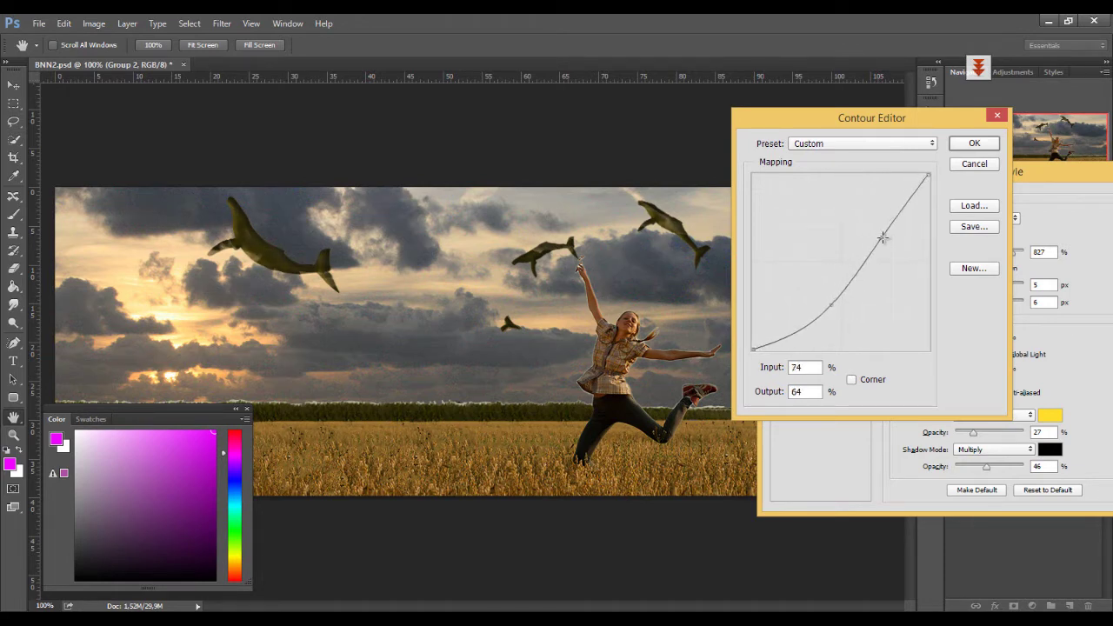
pyautogui.moveTo(830, 306); pyautogui.dragTo(798, 326)
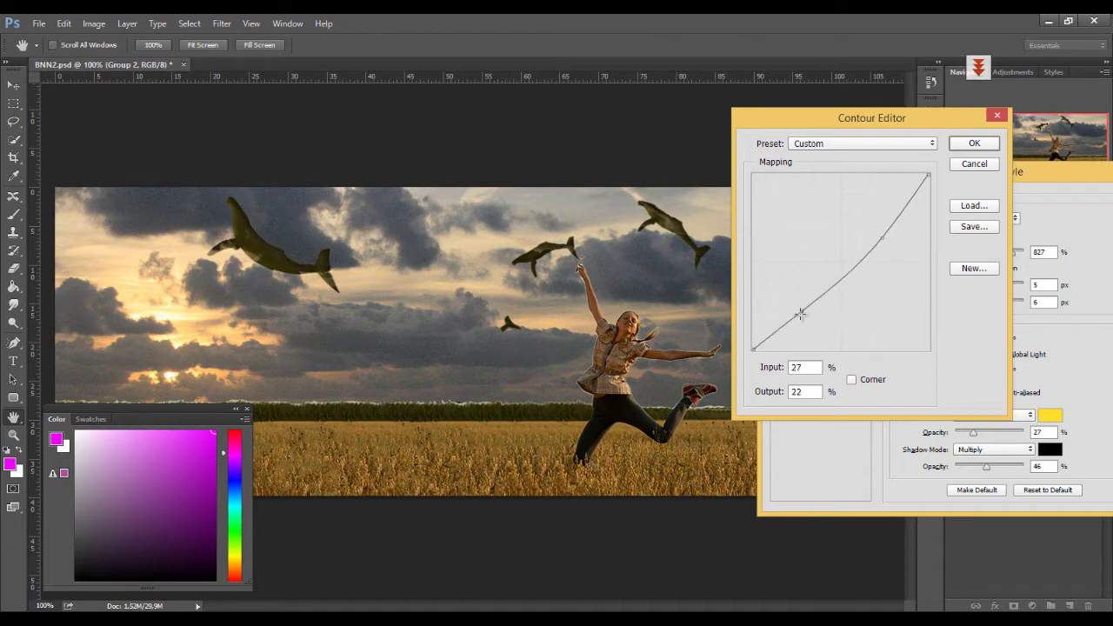
pyautogui.click(977, 145)
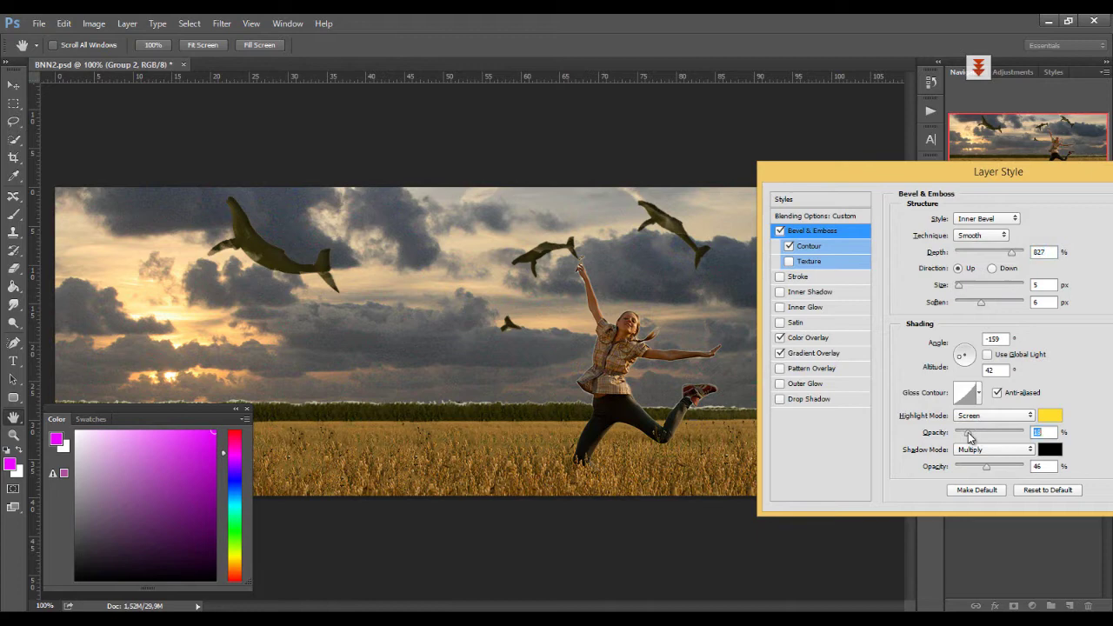
# Step: Lower the bevel's highlight opacity, apply the layer style and toggle Group 2's visibility to compare the result
pyautogui.moveTo(981, 182); pyautogui.dragTo(553, 294)
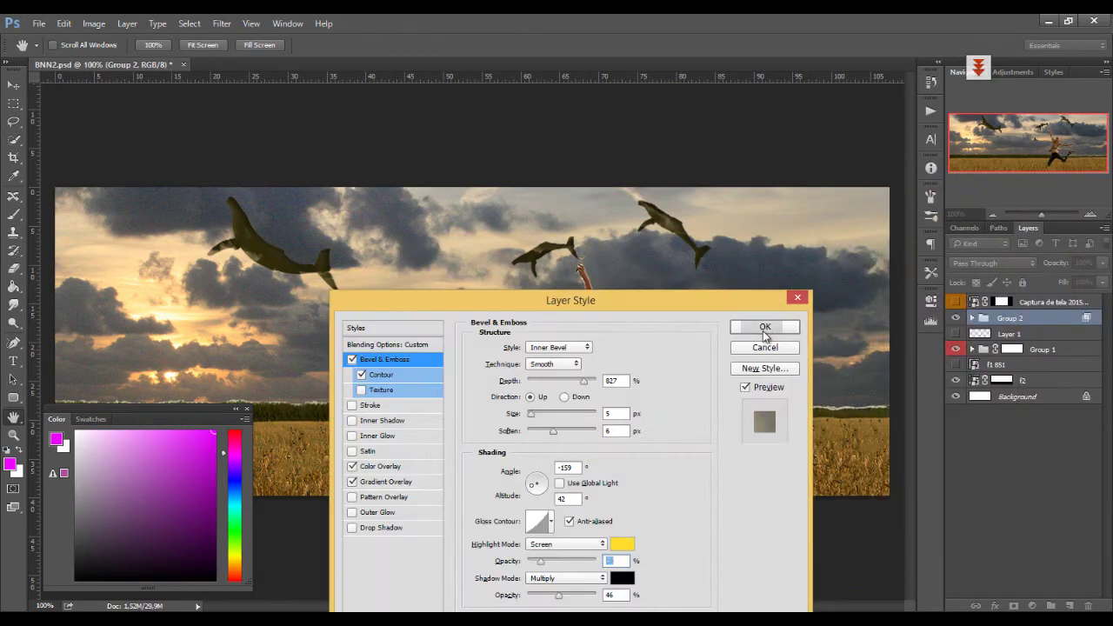
pyautogui.click(773, 320)
pyautogui.click(957, 318)
pyautogui.click(956, 318)
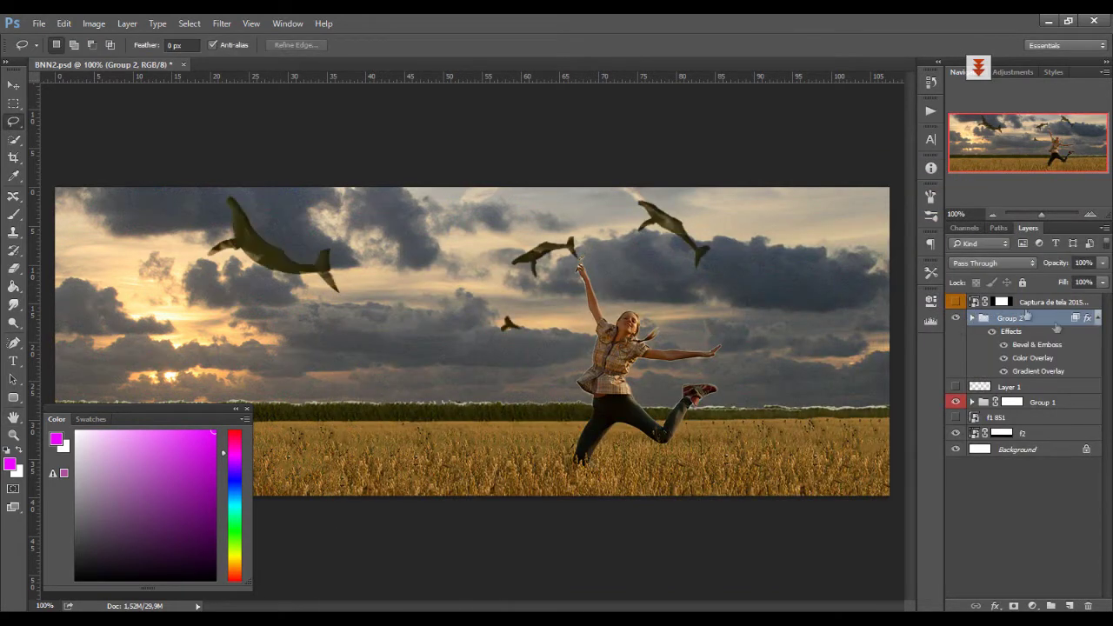
# Step: Add a Hue/Saturation adjustment layer clipped to Group 2
pyautogui.click(1035, 607)
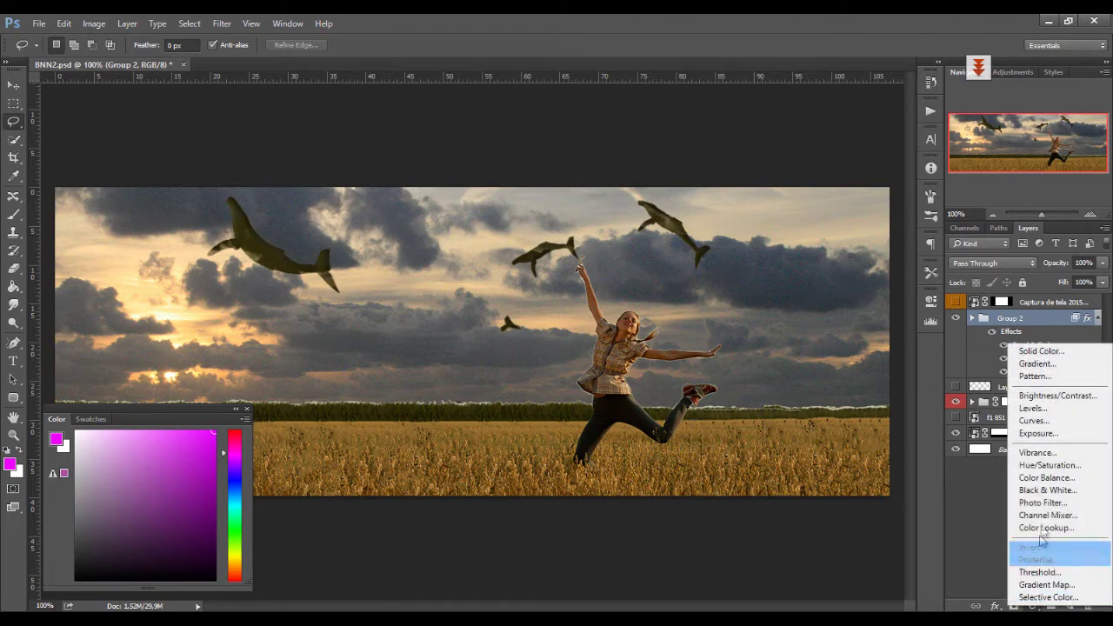
pyautogui.click(1059, 470)
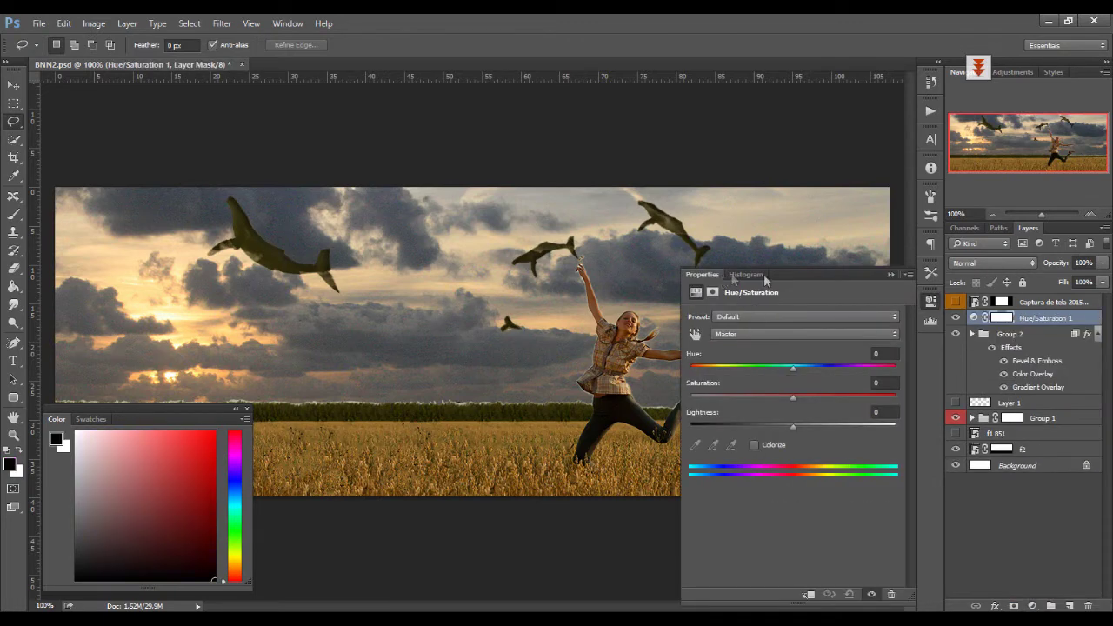
pyautogui.rightClick(1031, 319)
pyautogui.click(999, 322)
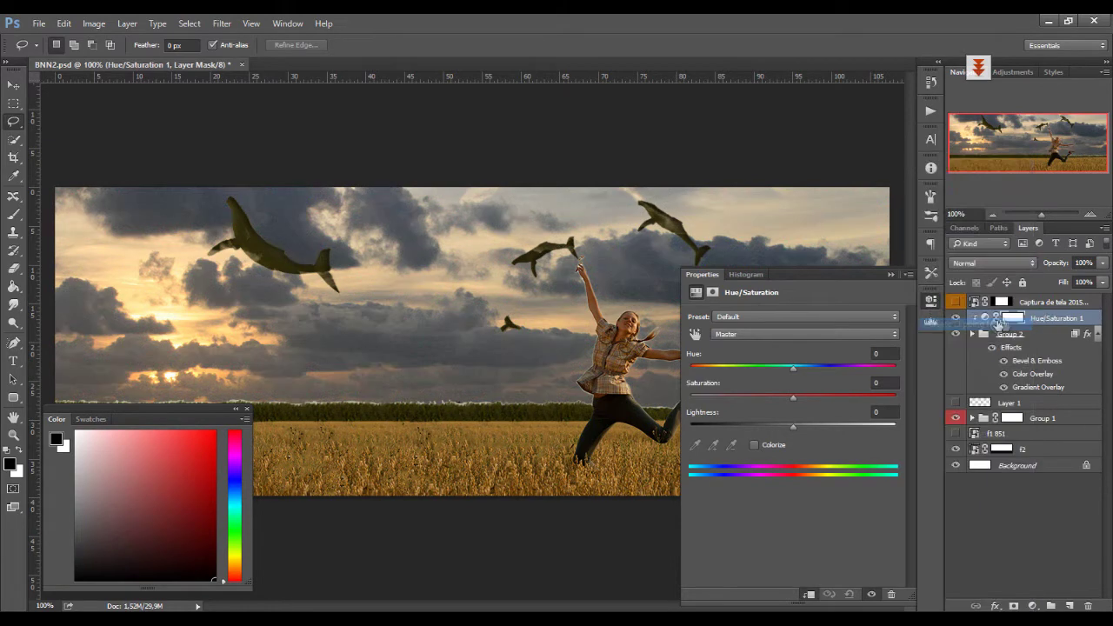
pyautogui.click(1013, 319)
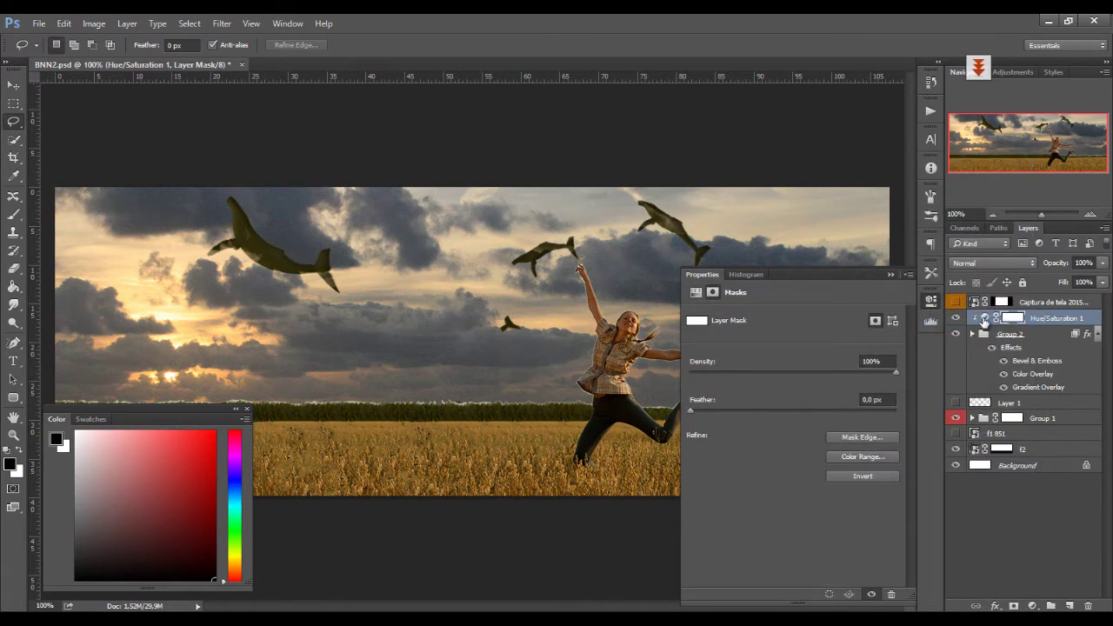
pyautogui.click(984, 318)
# Step: Try colorizing the whales with hue 219, saturation 23 and lightness -39
pyautogui.moveTo(788, 364); pyautogui.dragTo(774, 366)
pyautogui.click(754, 445)
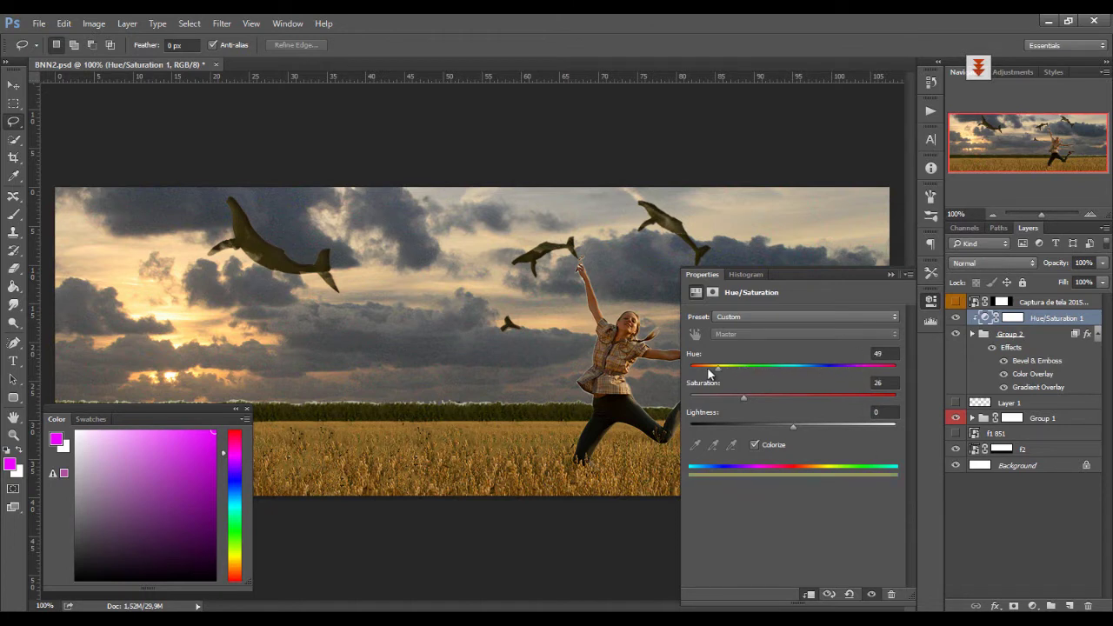
pyautogui.moveTo(792, 427); pyautogui.dragTo(753, 426)
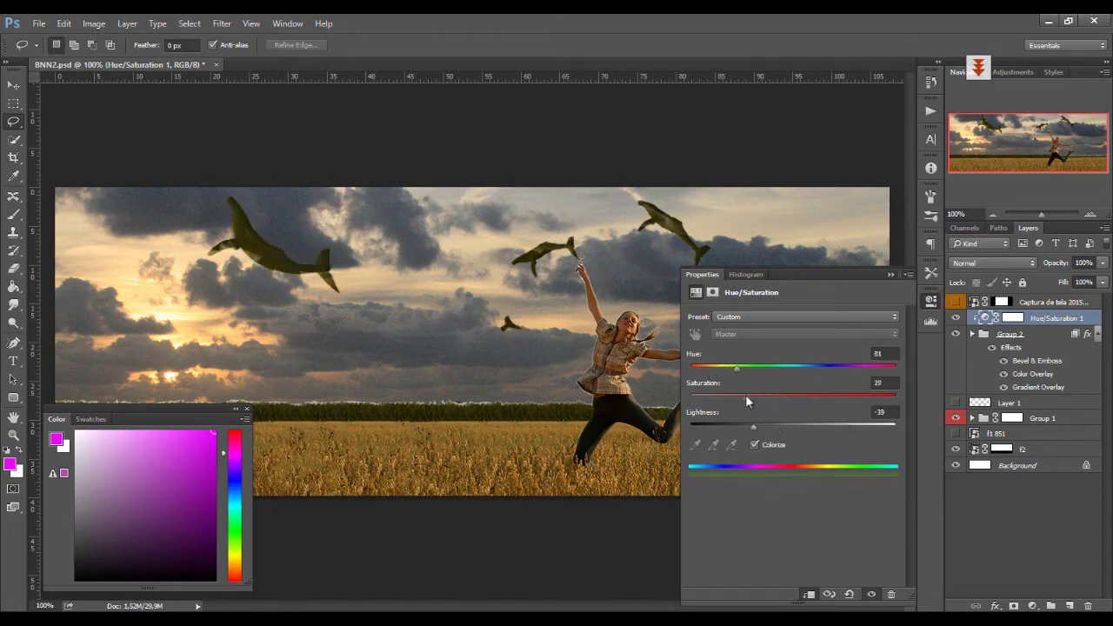
pyautogui.click(1098, 334)
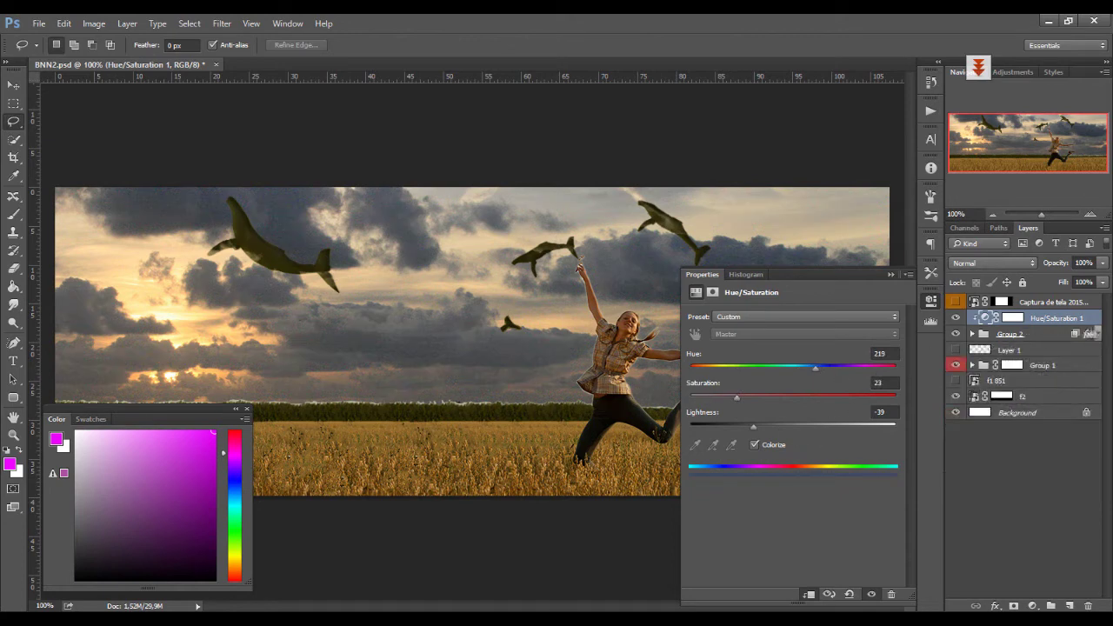
# Step: Test Group 2 at 0% fill with hue 360 and a stronger saturation, then restore its fill to 100%
pyautogui.click(1043, 333)
pyautogui.click(1102, 263)
pyautogui.moveTo(1101, 278); pyautogui.dragTo(1026, 301)
pyautogui.click(1103, 282)
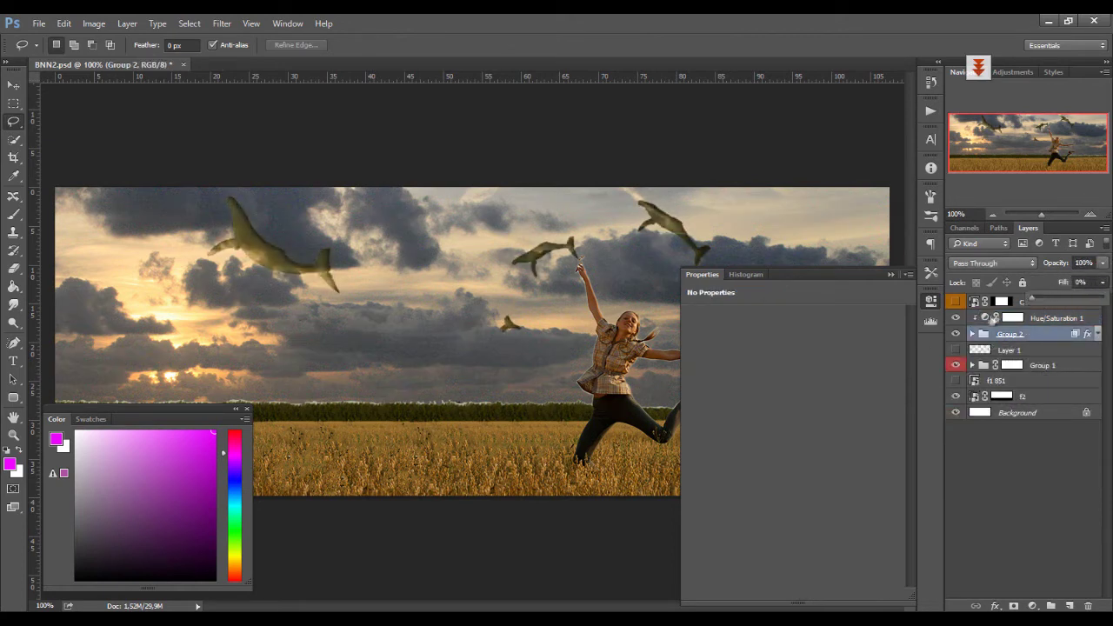
pyautogui.click(1009, 318)
pyautogui.moveTo(737, 397); pyautogui.dragTo(855, 396)
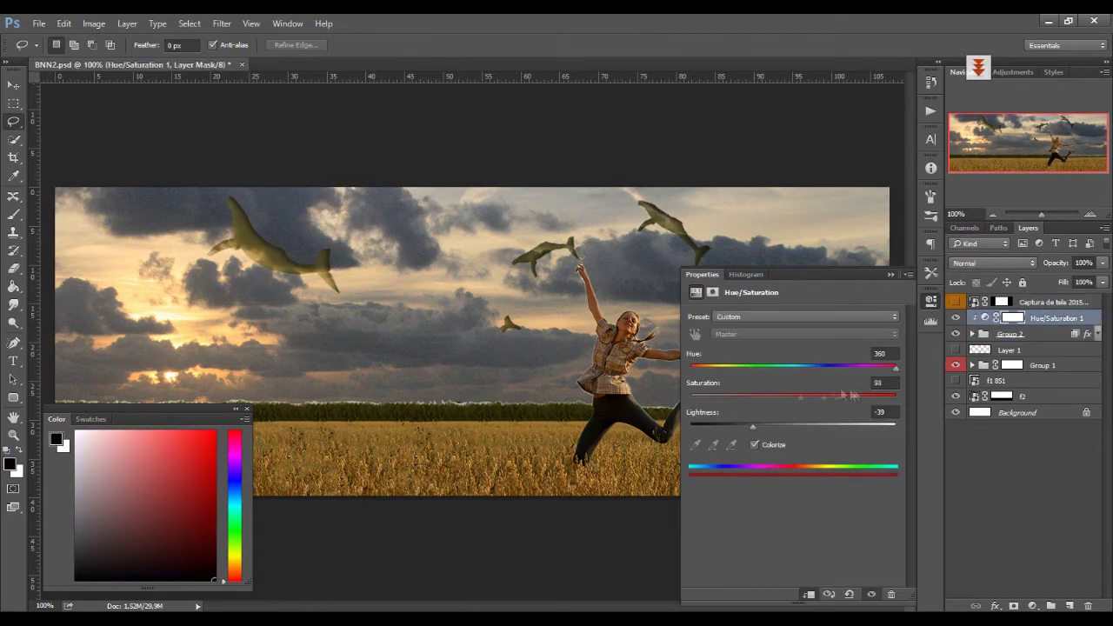
pyautogui.click(1009, 334)
pyautogui.click(1102, 282)
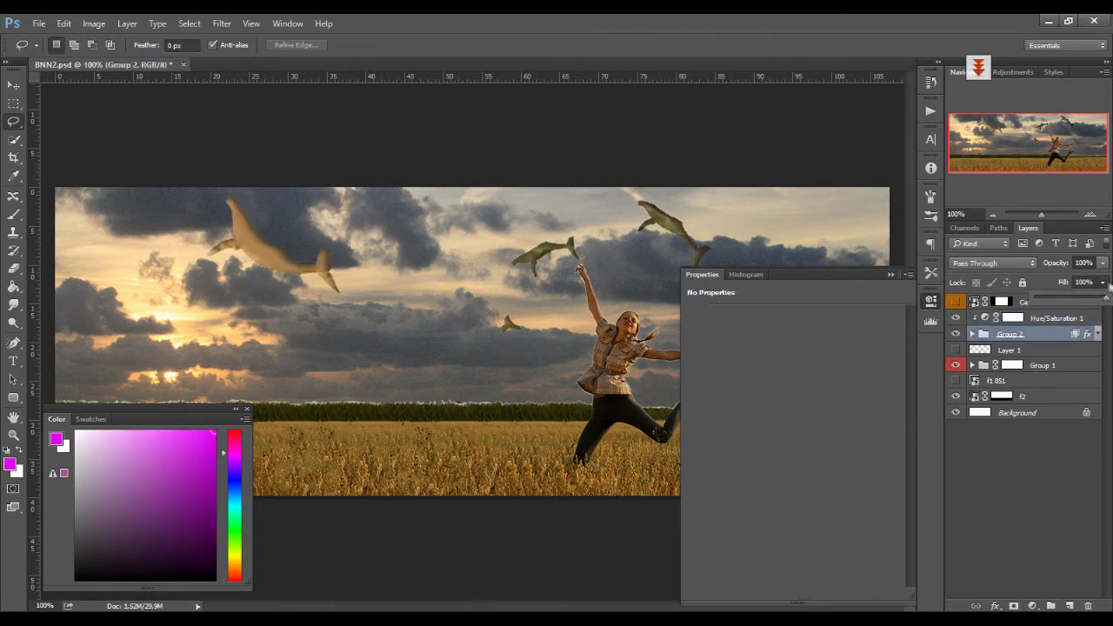
# Step: Delete the Hue/Saturation adjustment layer above Group 2
pyautogui.click(1014, 319)
pyautogui.click(987, 318)
pyautogui.moveTo(988, 318); pyautogui.dragTo(1087, 606)
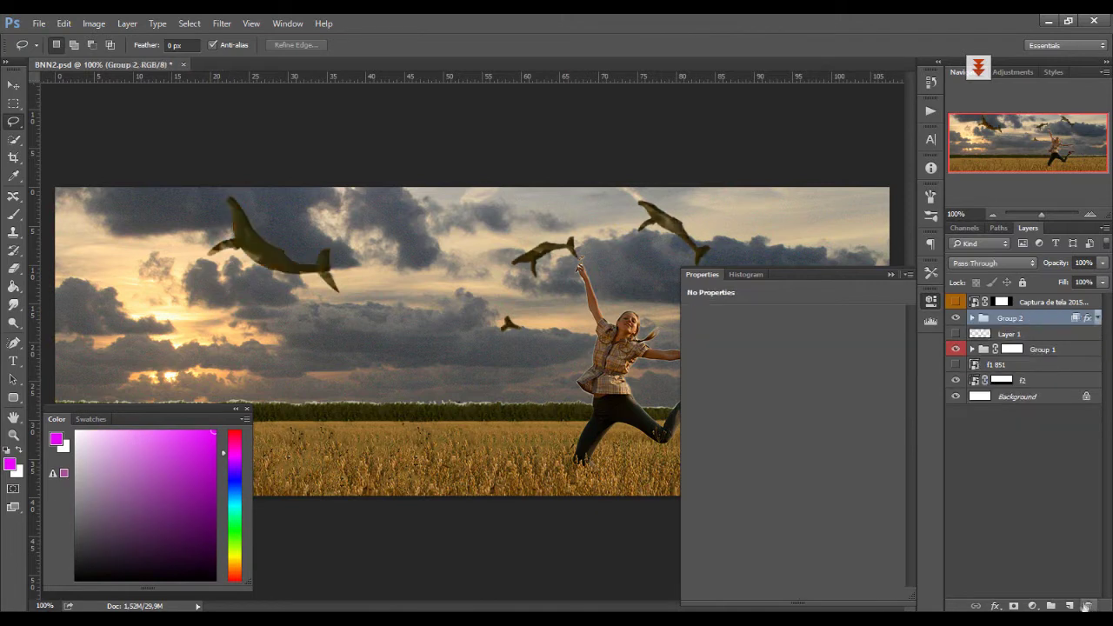
pyautogui.click(1051, 324)
pyautogui.rightClick(958, 320)
pyautogui.click(961, 369)
pyautogui.hotkey('ctrl', 'z')
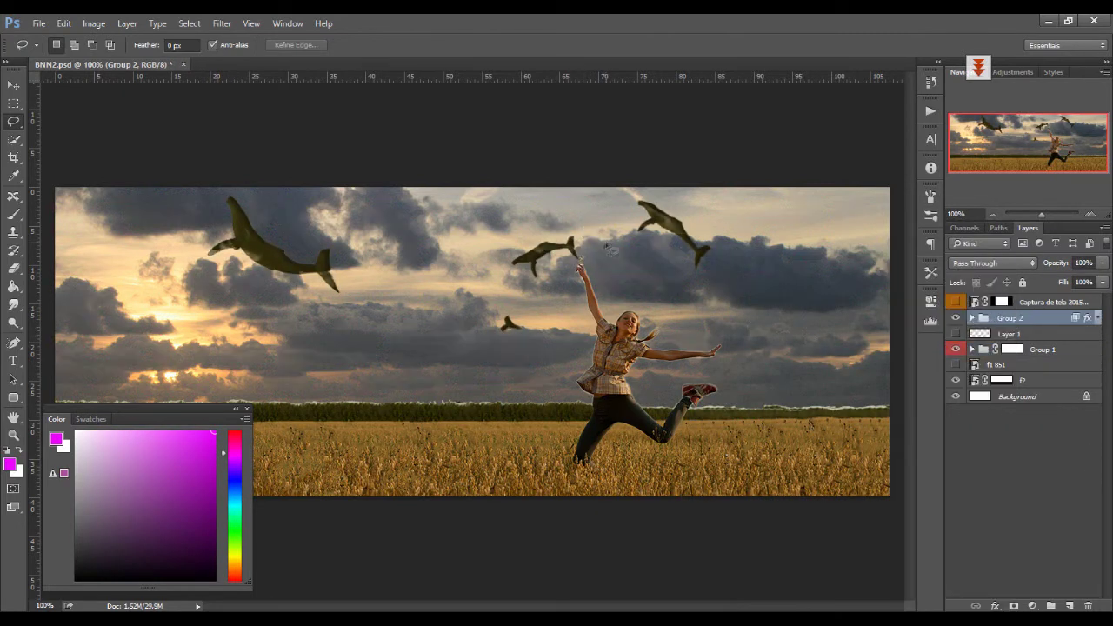
# Step: Choose a textured 400 px brush tip for painting clouds and discard the extra empty layer
pyautogui.press('b')
pyautogui.click(1071, 606)
pyautogui.keyDown('alt'); pyautogui.click(769, 321); pyautogui.keyUp('alt')
pyautogui.click(71, 45)
pyautogui.moveTo(380, 186)
pyautogui.mouseDown()
pyautogui.moveTo(386, 436)
pyautogui.moveTo(382, 423)
pyautogui.mouseUp()
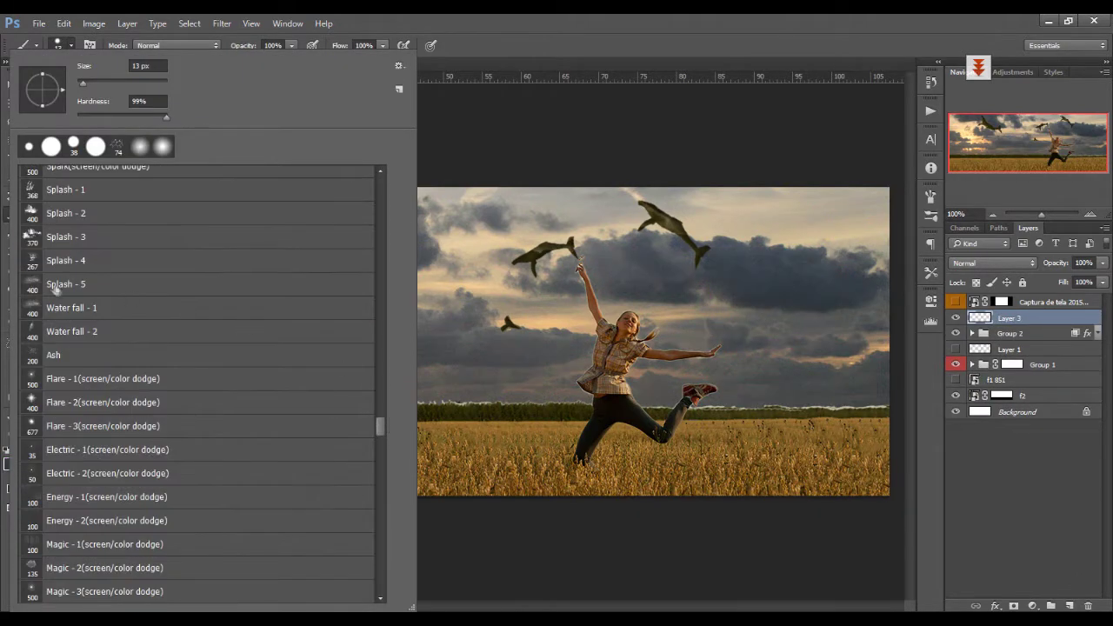
pyautogui.click(461, 266)
pyautogui.press('Delete')
# Step: Sample a dark grey from the clouds and create a new layer named nvm above Group 2
pyautogui.keyDown('alt'); pyautogui.click(713, 319); pyautogui.keyUp('alt')
pyautogui.click(1000, 335)
pyautogui.click(996, 320)
pyautogui.hotkey('ctrl', 'shift', 'n')
pyautogui.write('+')
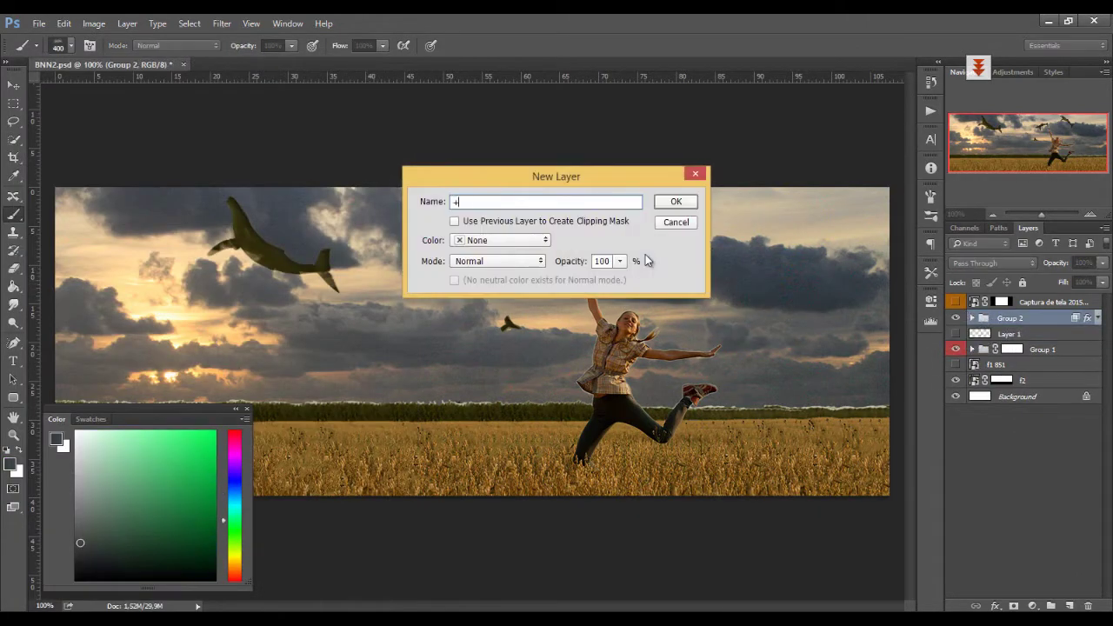
pyautogui.write('vm')
pyautogui.press('Return')
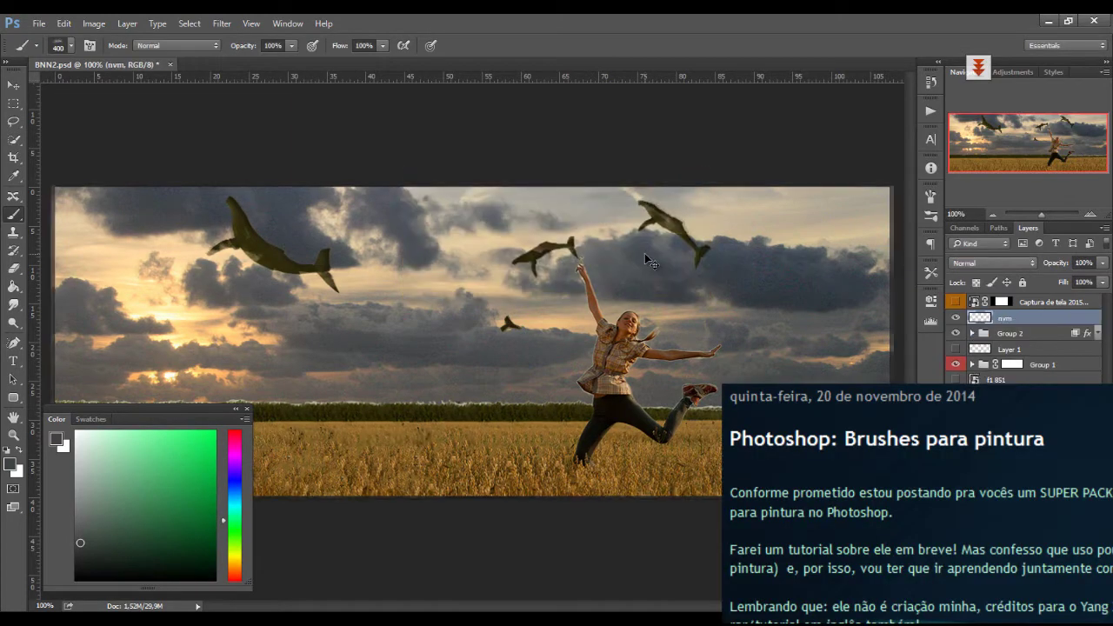
# Step: Shrink the brush to 100 px and paint sampled cloud colours over the edges and fins of the smallest and largest whales
pyautogui.hotkey('ctrl', '+')
pyautogui.hotkey('ctrl', '+')
pyautogui.press('[')
pyautogui.press('[')
pyautogui.press('[')
pyautogui.press('[')
pyautogui.press('[')
pyautogui.press('[')
pyautogui.press('[')
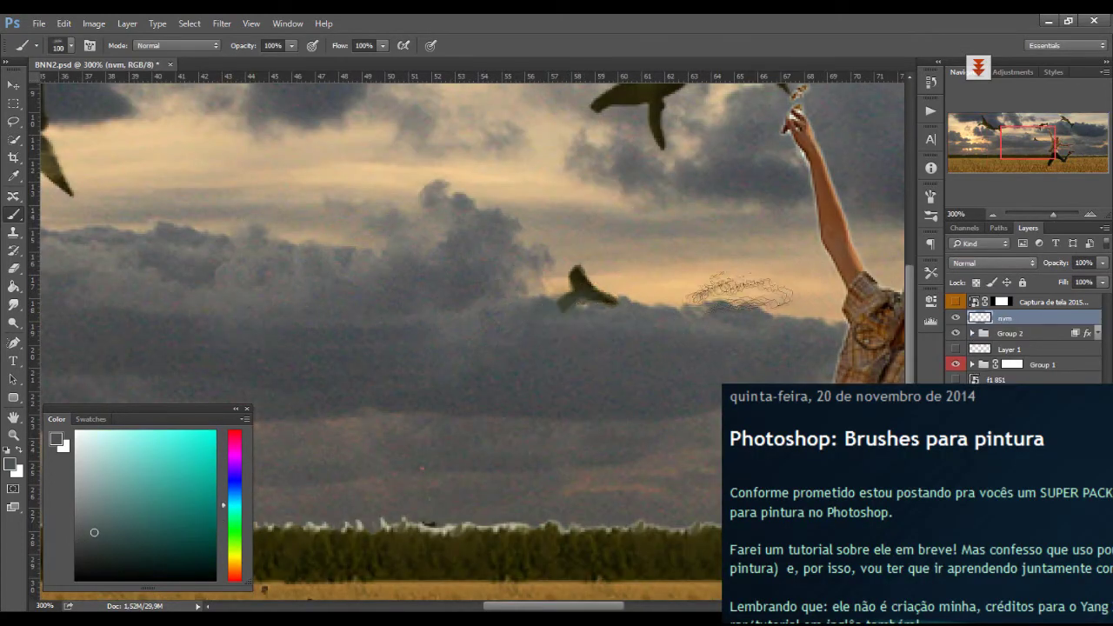
pyautogui.keyDown('alt'); pyautogui.click(565, 315); pyautogui.keyUp('alt')
pyautogui.moveTo(484, 236); pyautogui.dragTo(638, 267)
pyautogui.keyDown('alt'); pyautogui.click(602, 254); pyautogui.keyUp('alt')
pyautogui.moveTo(345, 202); pyautogui.dragTo(474, 208)
pyautogui.keyDown('alt'); pyautogui.click(531, 420); pyautogui.keyUp('alt')
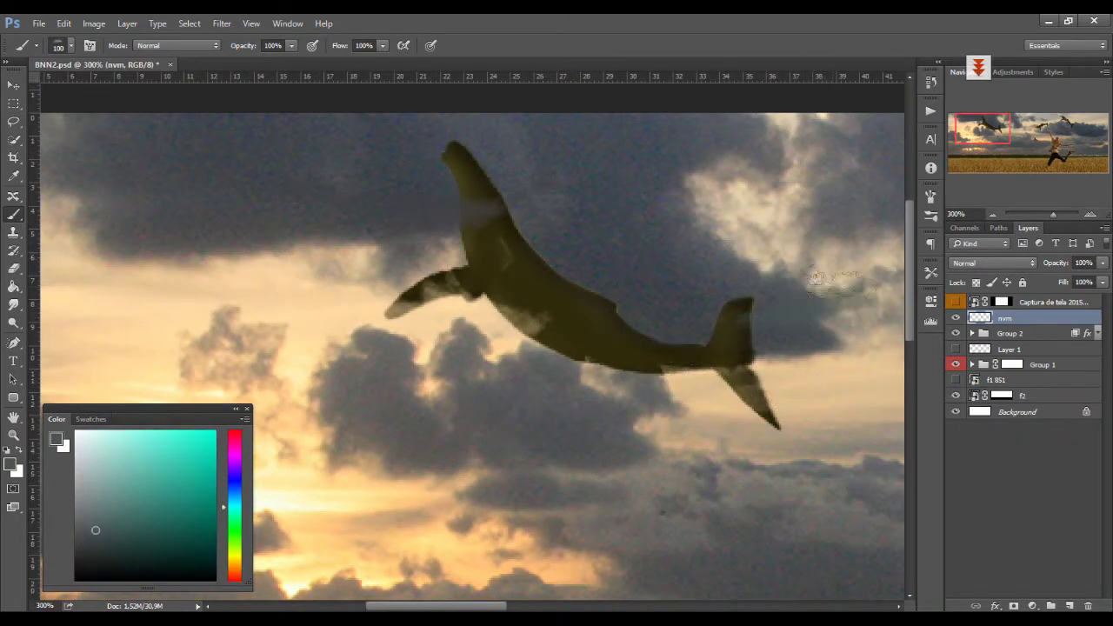
# Step: Paint sampled grey and cream cloud wisps over the large whale's belly and tail
pyautogui.moveTo(826, 305); pyautogui.dragTo(580, 261)
pyautogui.keyDown('alt'); pyautogui.click(569, 328); pyautogui.keyUp('alt')
pyautogui.click(283, 279)
pyautogui.keyDown('alt'); pyautogui.click(209, 335); pyautogui.keyUp('alt')
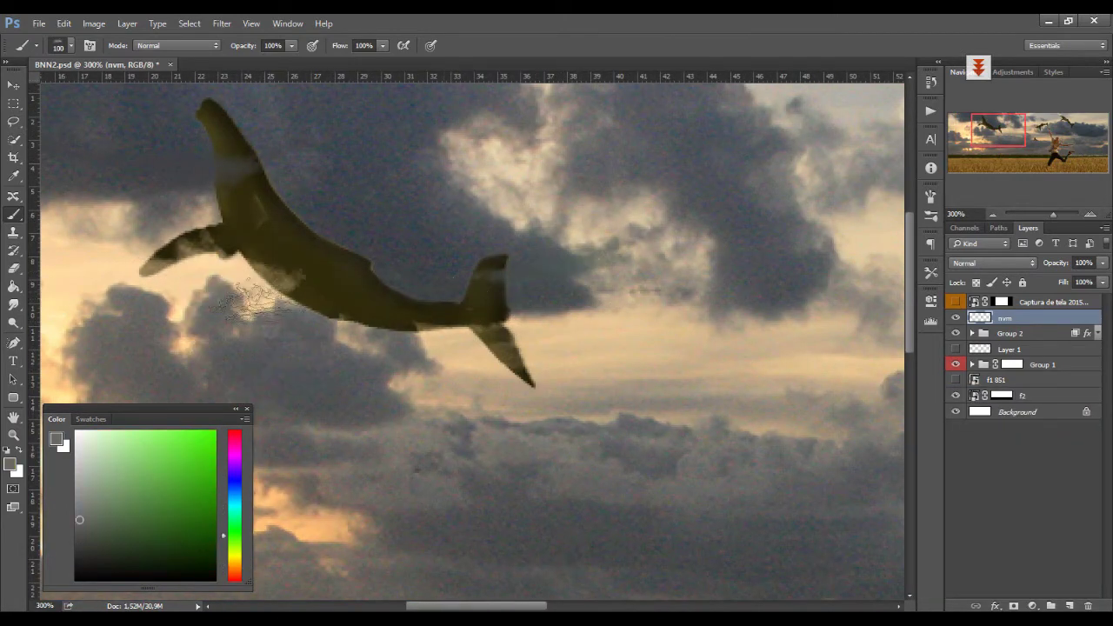
pyautogui.keyDown('alt'); pyautogui.click(286, 279); pyautogui.keyUp('alt')
pyautogui.keyDown('alt'); pyautogui.click(525, 176); pyautogui.keyUp('alt')
pyautogui.moveTo(383, 280)
pyautogui.mouseDown()
pyautogui.moveTo(292, 290)
pyautogui.moveTo(409, 287)
pyautogui.mouseUp()
# Step: Paint cream clouds across the large whale's tail with a 600 px brush, then reduce the brush to 227 px
pyautogui.hotkey('ctrl', '-')
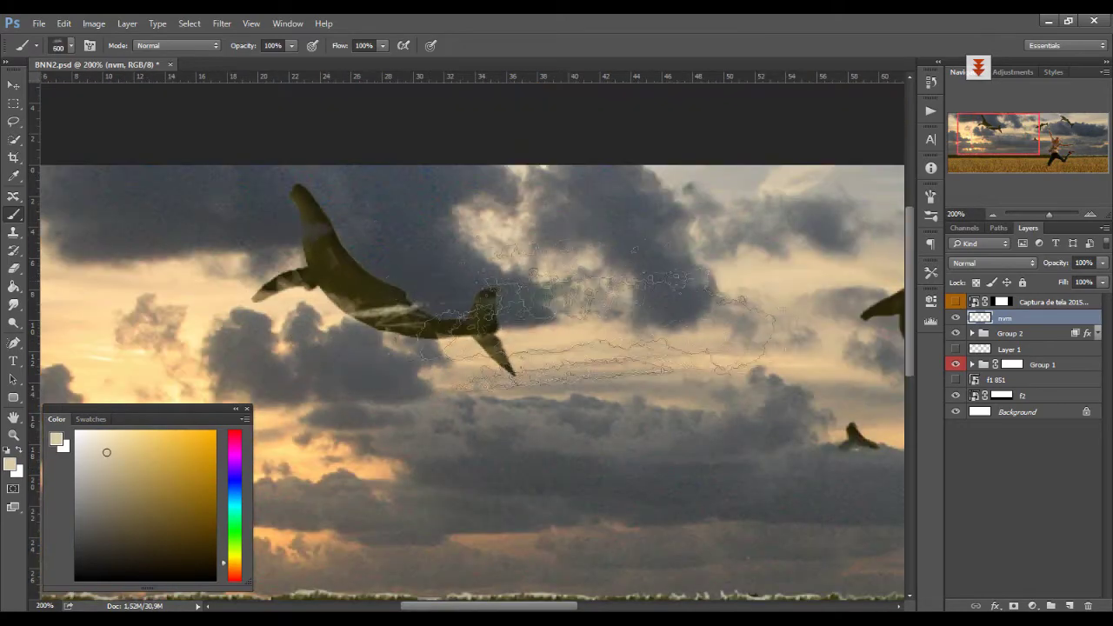
pyautogui.moveTo(563, 366); pyautogui.dragTo(502, 242)
pyautogui.keyDown('alt'); pyautogui.rightClick(471, 243); pyautogui.keyUp('alt')
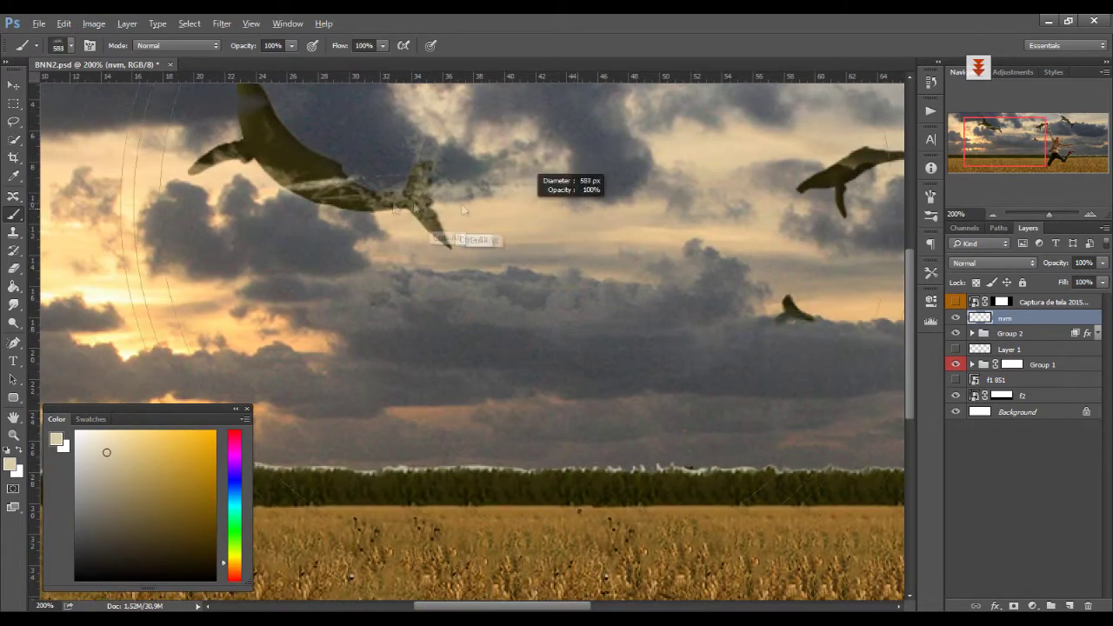
pyautogui.click(274, 237)
pyautogui.keyDown('alt'); pyautogui.click(118, 297); pyautogui.keyUp('alt')
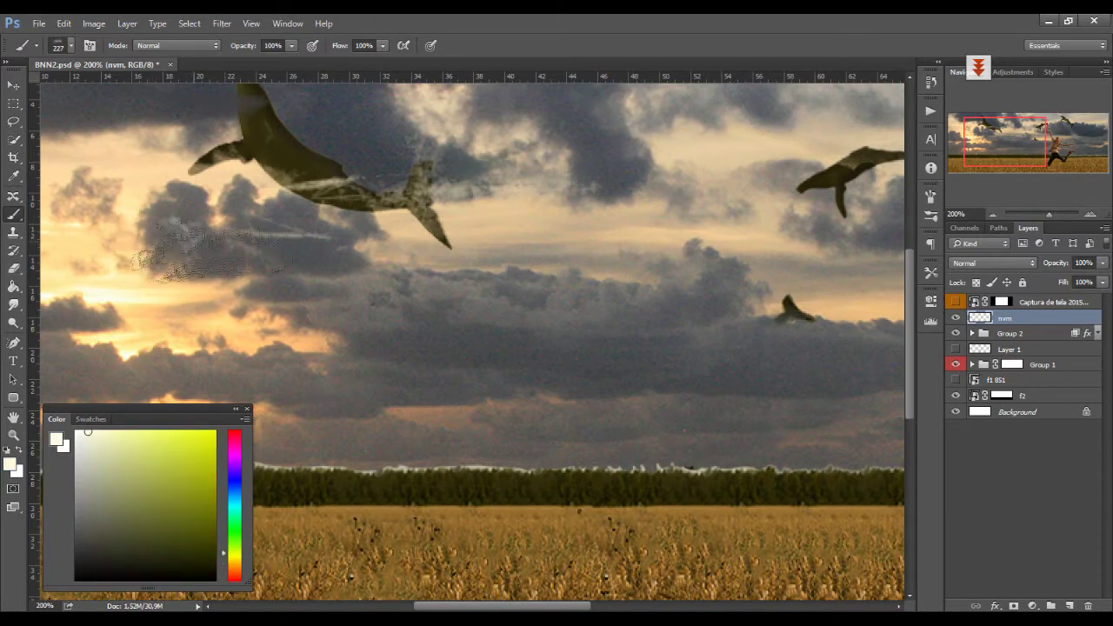
# Step: Paint warm sampled cloud tones beneath the large whale and set the brush to 241 px at 20% opacity
pyautogui.keyDown('alt'); pyautogui.click(126, 300); pyautogui.keyUp('alt')
pyautogui.keyDown('alt'); pyautogui.rightClick(314, 229); pyautogui.keyUp('alt')
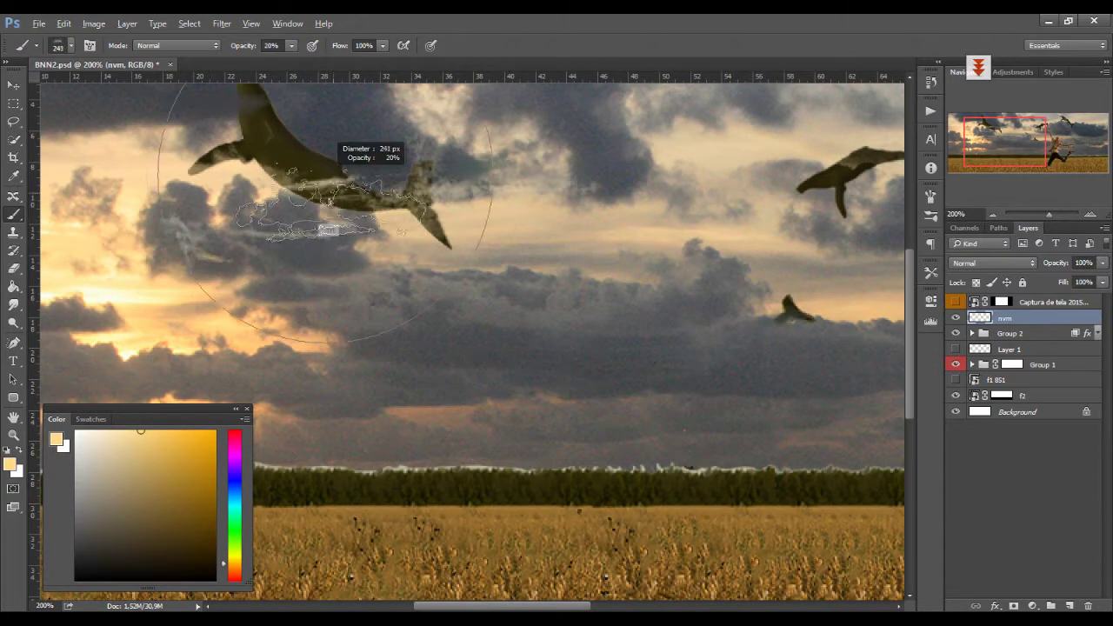
pyautogui.press('2')
pyautogui.hotkey('ctrl', '-')
# Step: Raise the brush opacity to 30% and paint sampled sky tones over the three smaller whales
pyautogui.keyDown('alt'); pyautogui.click(508, 259); pyautogui.keyUp('alt')
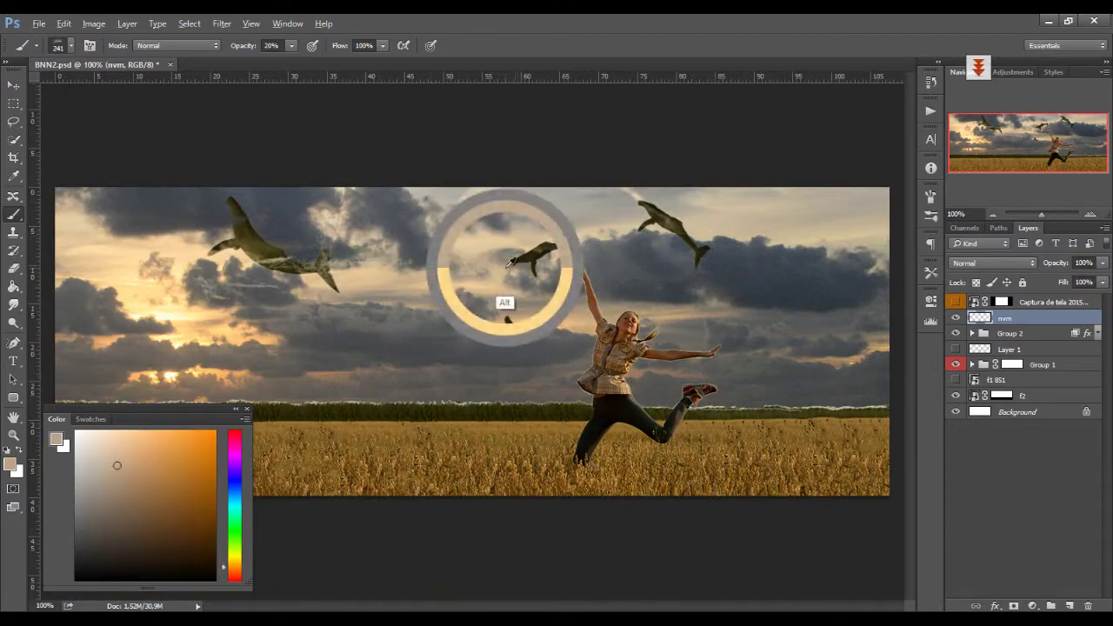
pyautogui.keyDown('alt'); pyautogui.click(534, 251); pyautogui.keyUp('alt')
pyautogui.press('3')
pyautogui.keyDown('alt'); pyautogui.click(696, 239); pyautogui.keyUp('alt')
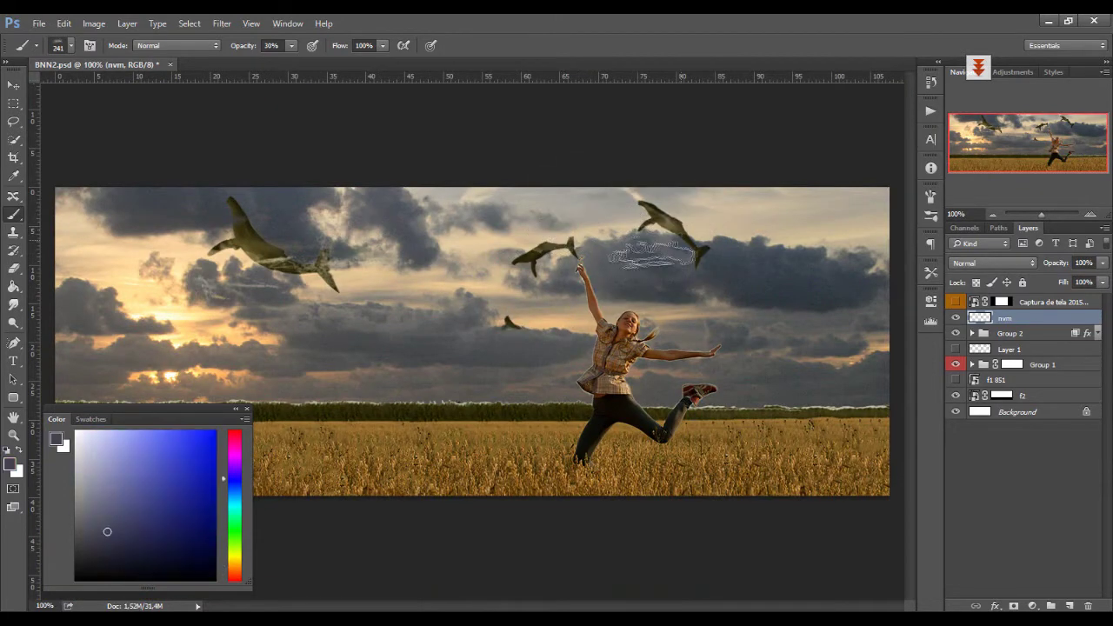
# Step: Set the brush opacity to 60% and paint sampled grey-blue cloud over the rightmost whale's body and tail
pyautogui.scroll(2, 530, 330)
pyautogui.keyDown('alt'); pyautogui.click(426, 344); pyautogui.keyUp('alt')
pyautogui.moveTo(425, 343); pyautogui.dragTo(174, 487)
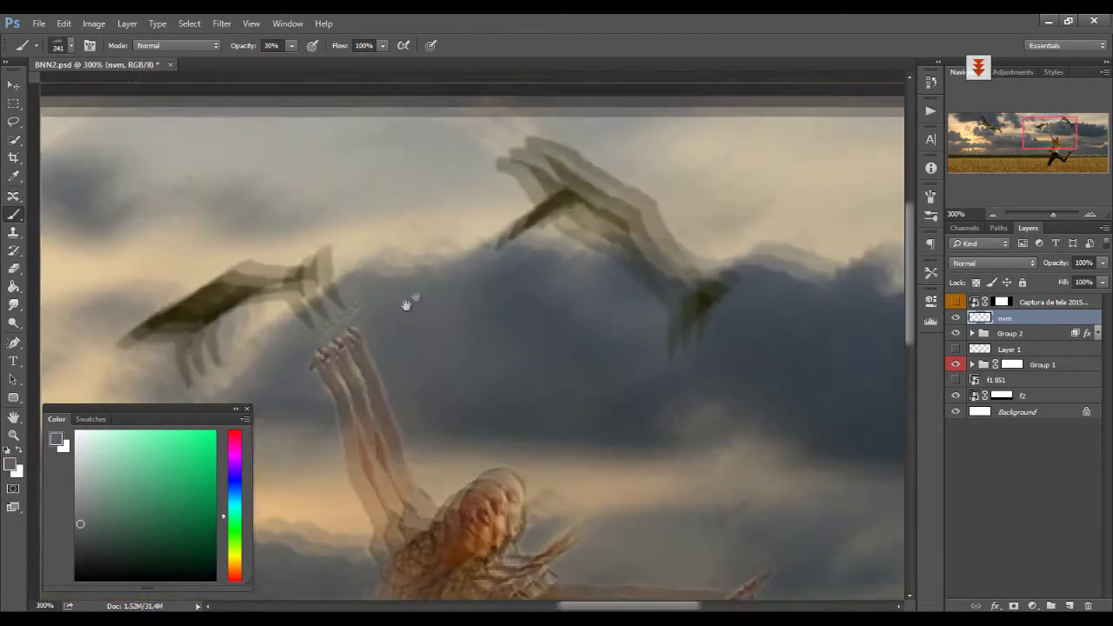
pyautogui.keyDown('alt'); pyautogui.click(678, 339); pyautogui.keyUp('alt')
pyautogui.press('6')
pyautogui.keyDown('alt'); pyautogui.click(548, 278); pyautogui.keyUp('alt')
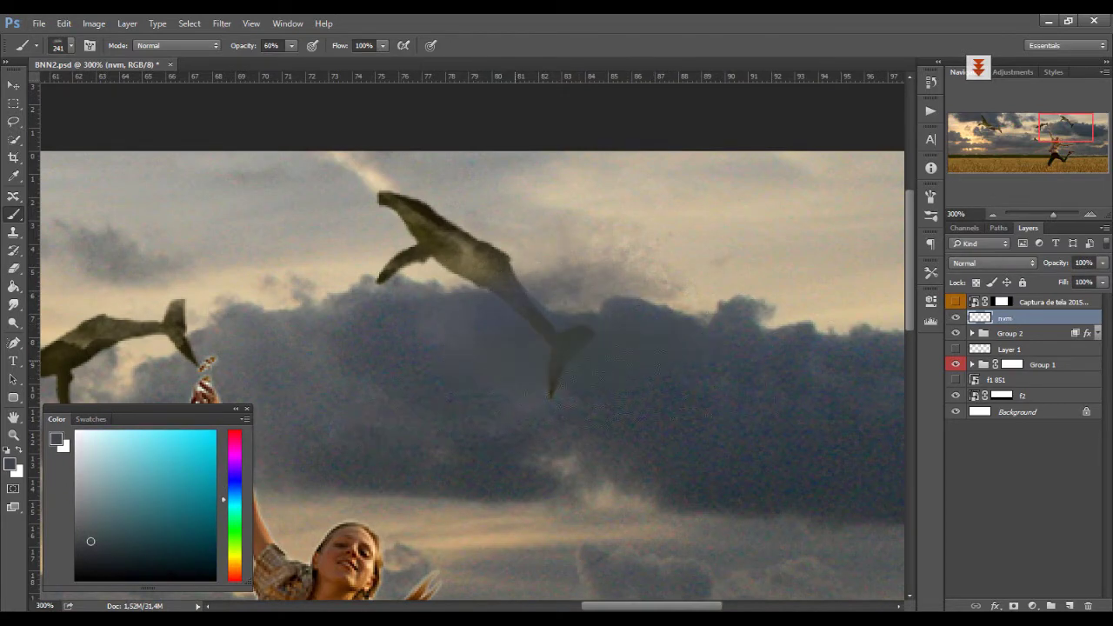
pyautogui.keyDown('alt'); pyautogui.click(748, 382); pyautogui.keyUp('alt')
pyautogui.moveTo(534, 360)
pyautogui.mouseDown()
pyautogui.moveTo(548, 287)
pyautogui.moveTo(513, 235)
pyautogui.mouseUp()
# Step: Switch to another textured splash-style brush tip, try a stroke around the rightmost whale and undo it
pyautogui.click(73, 45)
pyautogui.doubleClick(104, 261)
pyautogui.keyDown('alt'); pyautogui.click(676, 366); pyautogui.keyUp('alt')
pyautogui.moveTo(487, 226)
pyautogui.mouseDown()
pyautogui.moveTo(461, 187)
pyautogui.moveTo(661, 200)
pyautogui.mouseUp()
pyautogui.hotkey('ctrl', 'z')
# Step: Blend the whales around the woman's raised hand into the sky with sampled cloud tones and a 98 px brush
pyautogui.moveTo(251, 241); pyautogui.dragTo(503, 176)
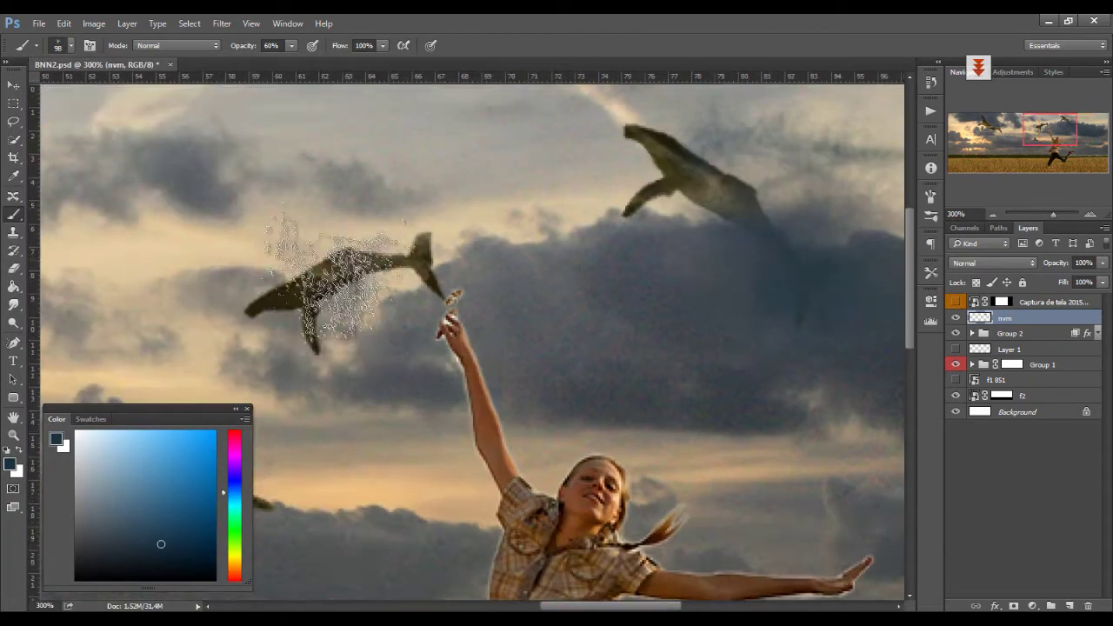
pyautogui.keyDown('alt'); pyautogui.click(503, 176); pyautogui.keyUp('alt')
pyautogui.keyDown('alt'); pyautogui.click(748, 260); pyautogui.keyUp('alt')
pyautogui.moveTo(748, 261)
pyautogui.mouseDown()
pyautogui.moveTo(509, 217)
pyautogui.moveTo(413, 405)
pyautogui.mouseUp()
pyautogui.moveTo(101, 327); pyautogui.dragTo(664, 266)
pyautogui.keyDown('alt'); pyautogui.click(729, 304); pyautogui.keyUp('alt')
pyautogui.moveTo(729, 289); pyautogui.dragTo(654, 306)
pyautogui.keyDown('alt'); pyautogui.click(741, 322); pyautogui.keyUp('alt')
pyautogui.moveTo(338, 293); pyautogui.dragTo(382, 293)
# Step: Paint sampled cream and grey cloud texture over the large whale's tail, body and flipper with a 73 px brush
pyautogui.moveTo(139, 318); pyautogui.dragTo(556, 243)
pyautogui.moveTo(412, 218); pyautogui.dragTo(554, 328)
pyautogui.keyDown('alt'); pyautogui.click(263, 334); pyautogui.keyUp('alt')
pyautogui.moveTo(304, 199); pyautogui.dragTo(367, 274)
pyautogui.moveTo(426, 216); pyautogui.dragTo(506, 246)
pyautogui.moveTo(489, 164); pyautogui.dragTo(434, 248)
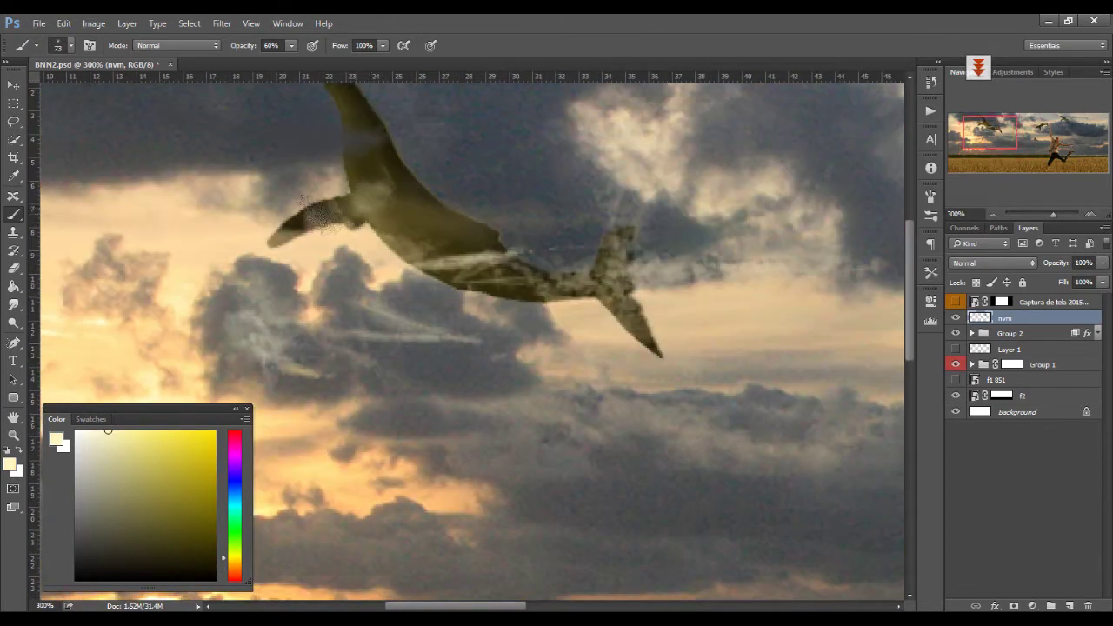
pyautogui.keyDown('alt'); pyautogui.click(319, 221); pyautogui.keyUp('alt')
pyautogui.keyDown('alt'); pyautogui.click(420, 194); pyautogui.keyUp('alt')
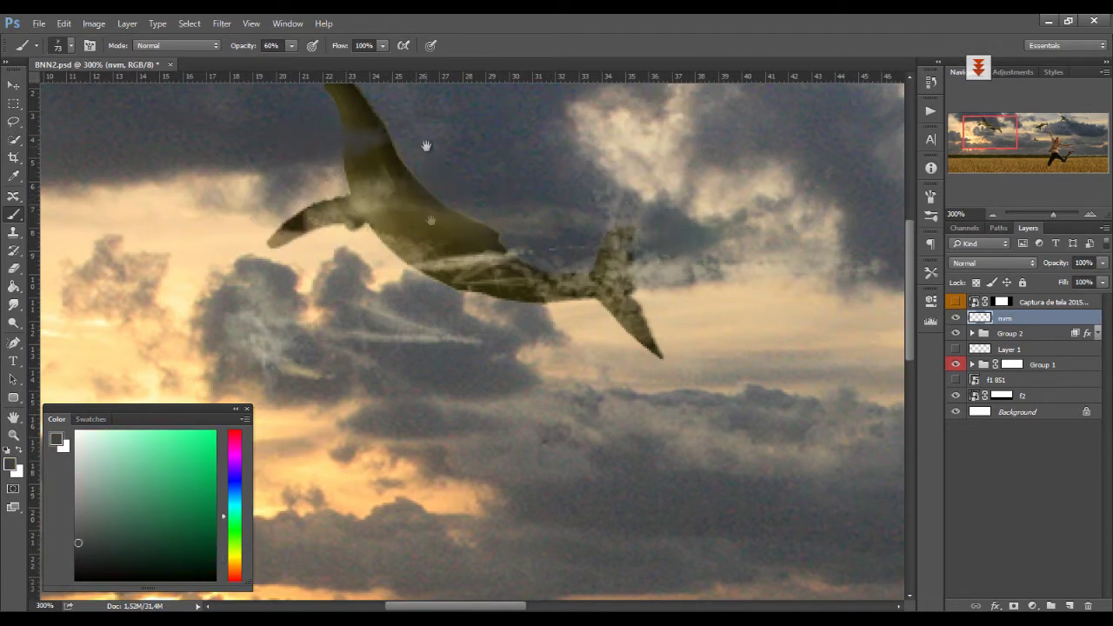
# Step: Sample dark cloud tones around the large whale's back and tail as the brush colour
pyautogui.moveTo(427, 144); pyautogui.dragTo(437, 197)
pyautogui.keyDown('alt'); pyautogui.click(394, 165); pyautogui.keyUp('alt')
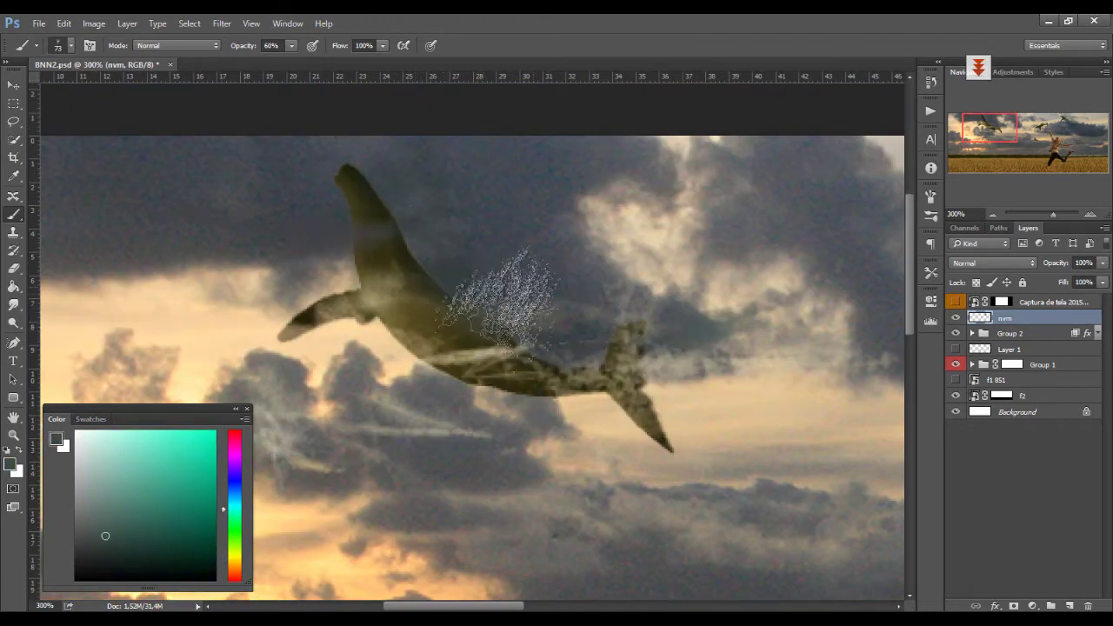
pyautogui.keyDown('alt'); pyautogui.click(673, 250); pyautogui.keyUp('alt')
# Step: Add a mask to the nvm layer and paint black over the whales with a 309 px textured brush to hide excess cloud texture
pyautogui.hotkey('ctrl', '1')
pyautogui.click(1014, 606)
pyautogui.press('d')
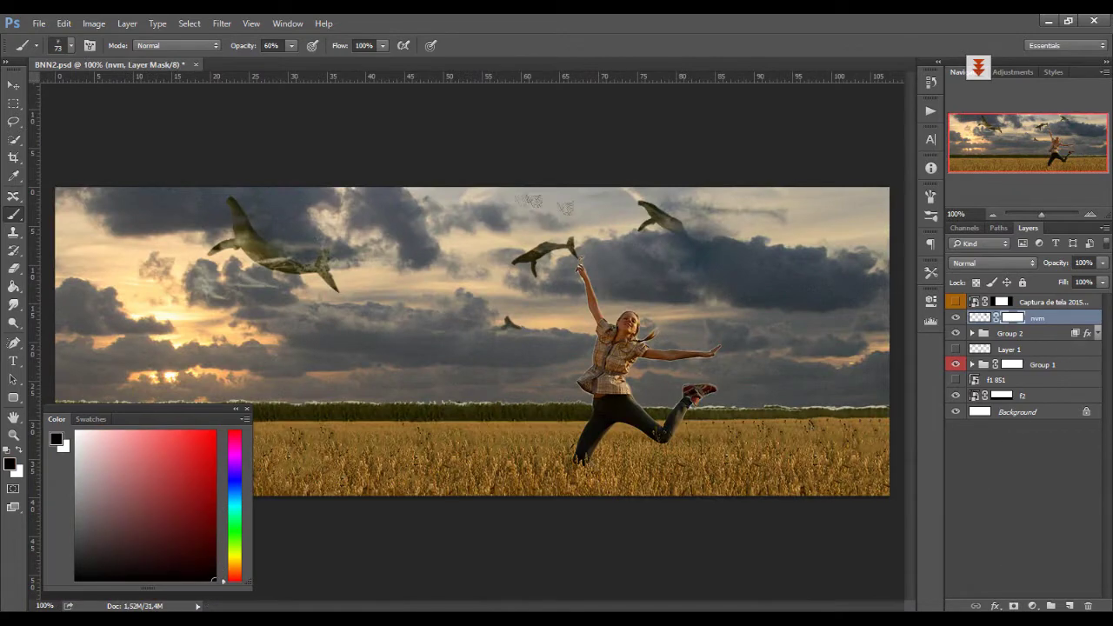
pyautogui.press(']')
pyautogui.press(']')
pyautogui.press(']')
pyautogui.press(']')
pyautogui.press(']')
pyautogui.press(']')
pyautogui.press(']')
pyautogui.press(']')
pyautogui.moveTo(317, 304)
pyautogui.mouseDown()
pyautogui.moveTo(216, 310)
pyautogui.moveTo(248, 278)
pyautogui.mouseUp()
pyautogui.moveTo(661, 201)
pyautogui.mouseDown()
pyautogui.moveTo(684, 250)
pyautogui.moveTo(650, 217)
pyautogui.moveTo(675, 277)
pyautogui.mouseUp()
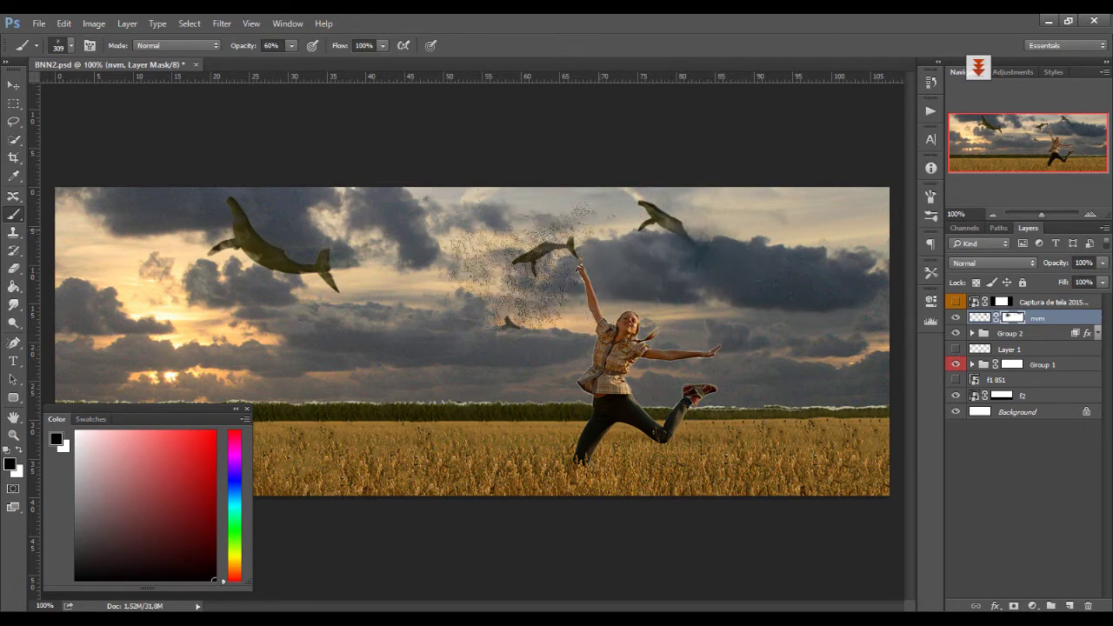
# Step: Paint sampled cream sky tones on the nvm layer over the tail tip near the woman's hand, reducing the brush to 15 px
pyautogui.scroll(2, 557, 248)
pyautogui.click(980, 318)
pyautogui.press('[')
pyautogui.press('[')
pyautogui.press('[')
pyautogui.press('[')
pyautogui.press('[')
pyautogui.press('[')
pyautogui.press('[')
pyautogui.press('[')
pyautogui.press('[')
pyautogui.press('[')
pyautogui.press('[')
pyautogui.press('[')
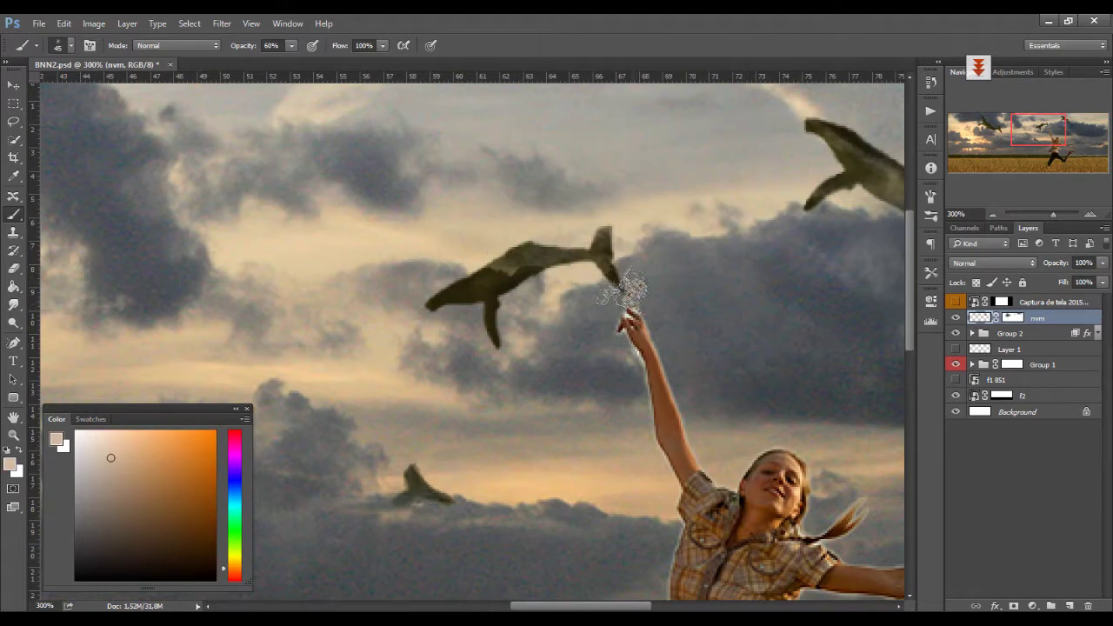
pyautogui.keyDown('alt'); pyautogui.click(632, 274); pyautogui.keyUp('alt')
pyautogui.moveTo(624, 290); pyautogui.dragTo(622, 282)
pyautogui.keyDown('alt'); pyautogui.click(626, 277); pyautogui.keyUp('alt')
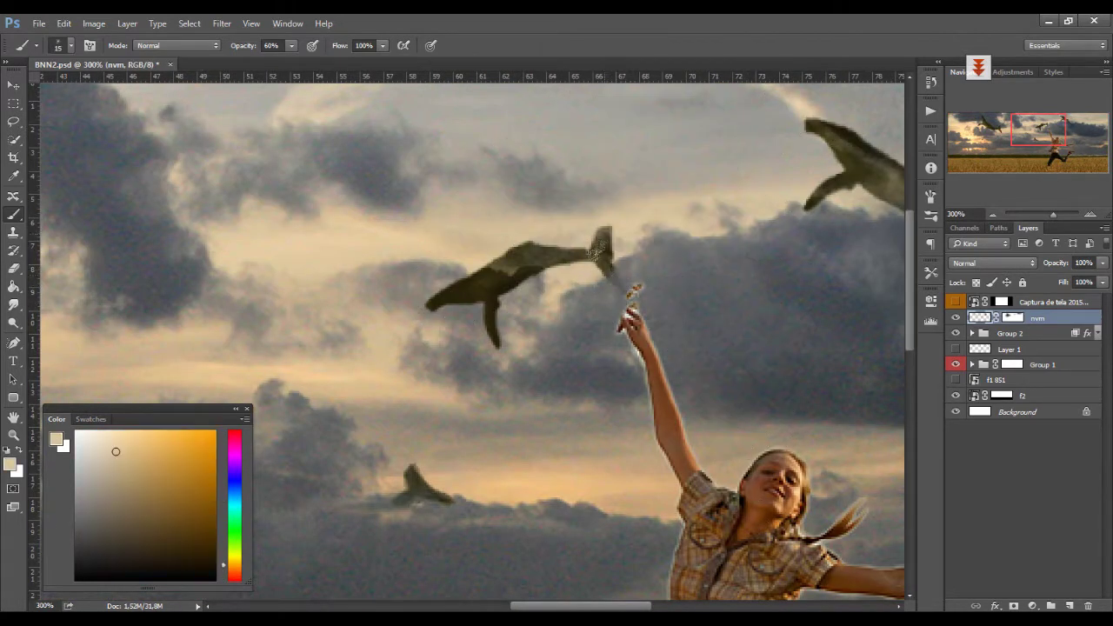
# Step: Paint sampled sky colour along the back of the whale beside the woman's hand and sample a dark cloud tone
pyautogui.keyDown('alt'); pyautogui.click(501, 300); pyautogui.keyUp('alt')
pyautogui.moveTo(520, 269); pyautogui.dragTo(548, 253)
pyautogui.keyDown('alt'); pyautogui.click(608, 343); pyautogui.keyUp('alt')
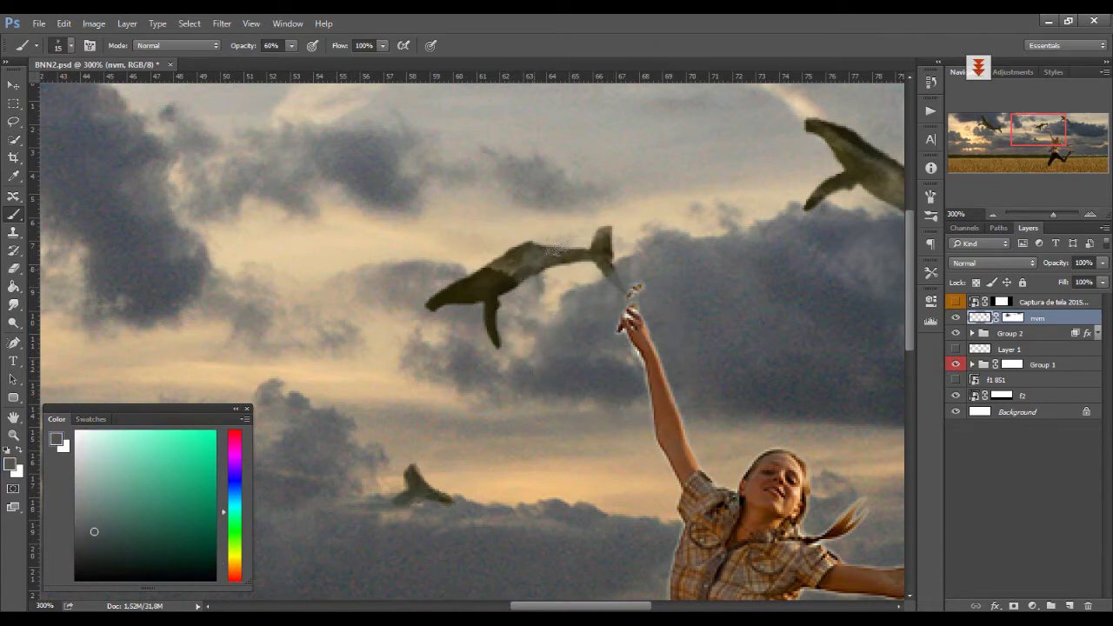
# Step: Try the Water fall - 1 brush, switch to another textured tip at 136 px and 61% opacity, and stroke near the large whale
pyautogui.moveTo(634, 289); pyautogui.dragTo(252, 233)
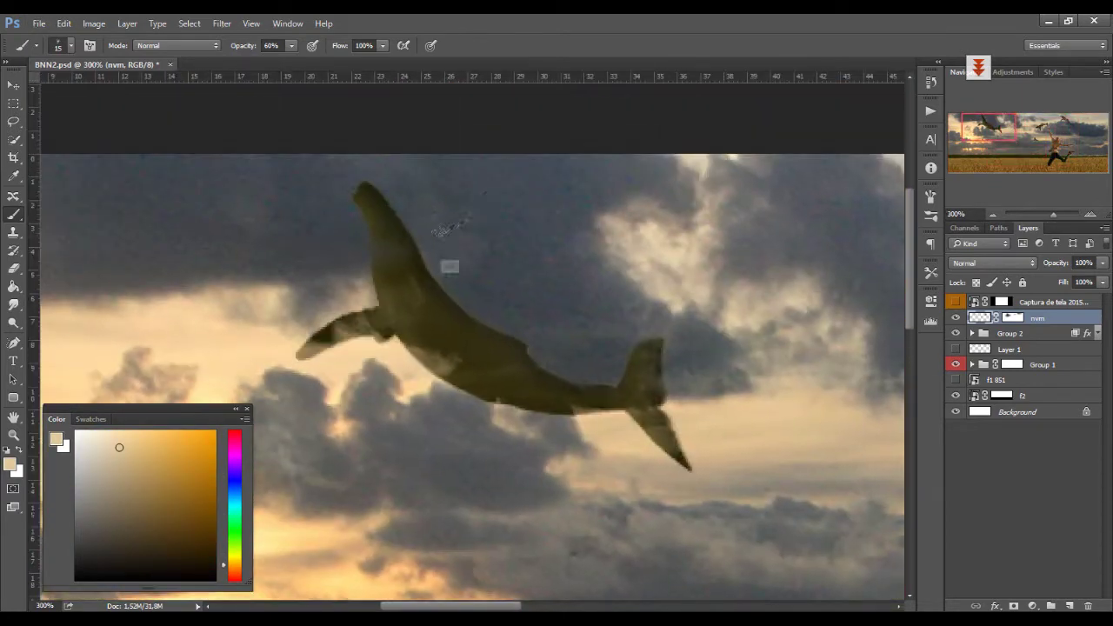
pyautogui.keyDown('alt'); pyautogui.click(390, 211); pyautogui.keyUp('alt')
pyautogui.click(61, 45)
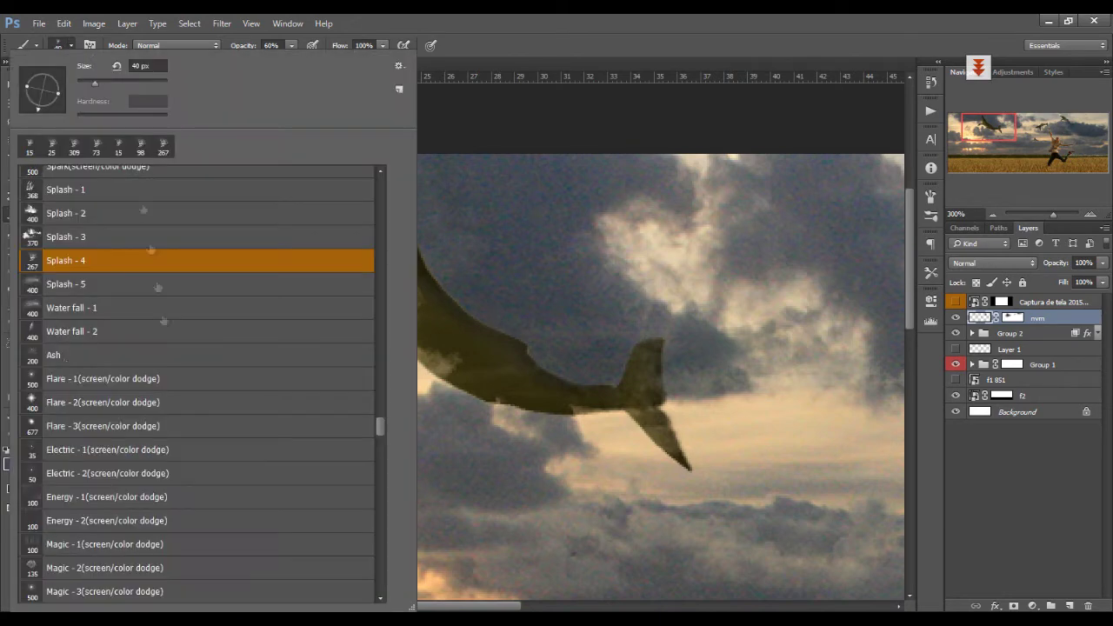
pyautogui.doubleClick(70, 308)
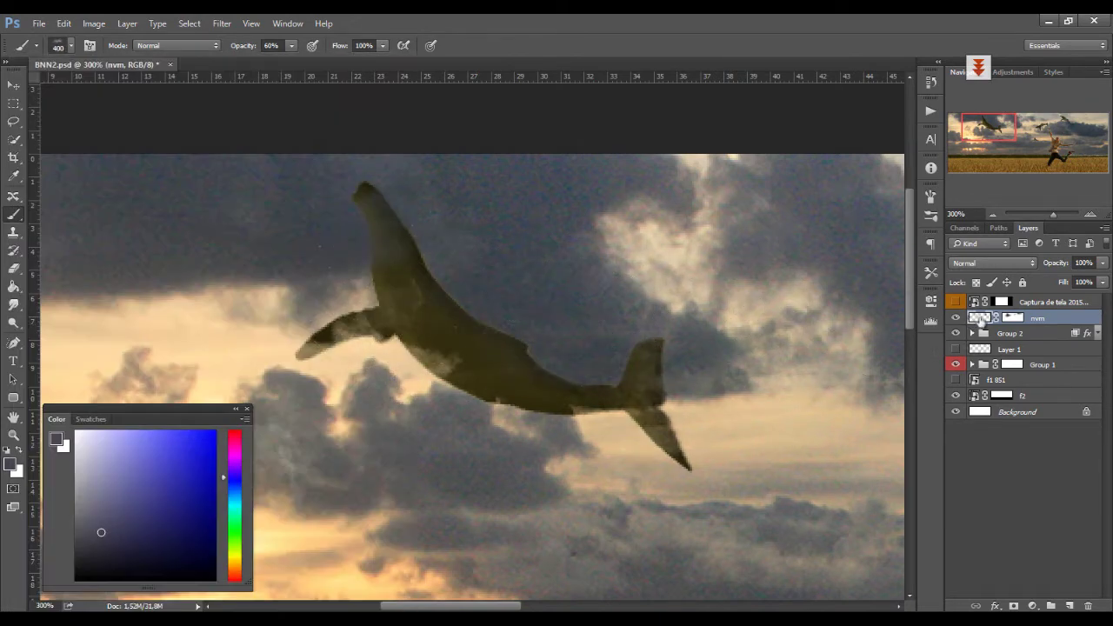
pyautogui.click(57, 46)
pyautogui.doubleClick(70, 187)
pyautogui.moveTo(572, 235); pyautogui.dragTo(382, 233)
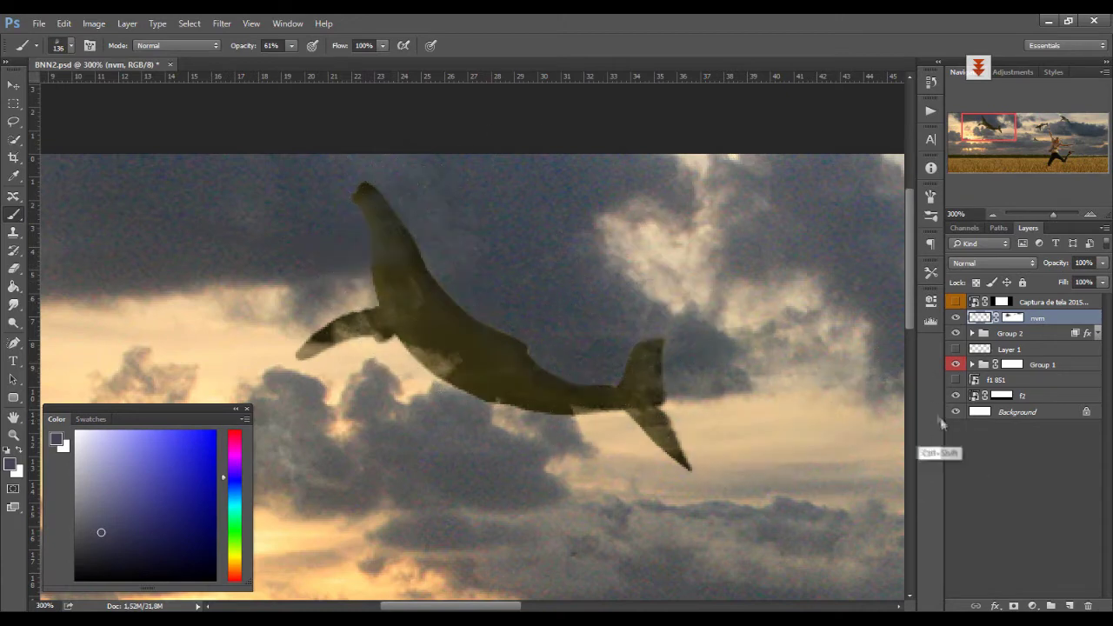
# Step: Create a new layer and paint dark blue-grey cloud texture across the large whale's back
pyautogui.hotkey('ctrl', 'shift', 'n')
pyautogui.press('Return')
pyautogui.moveTo(444, 300)
pyautogui.mouseDown()
pyautogui.moveTo(571, 321)
pyautogui.moveTo(525, 248)
pyautogui.mouseUp()
pyautogui.click(124, 542)
pyautogui.click(560, 283)
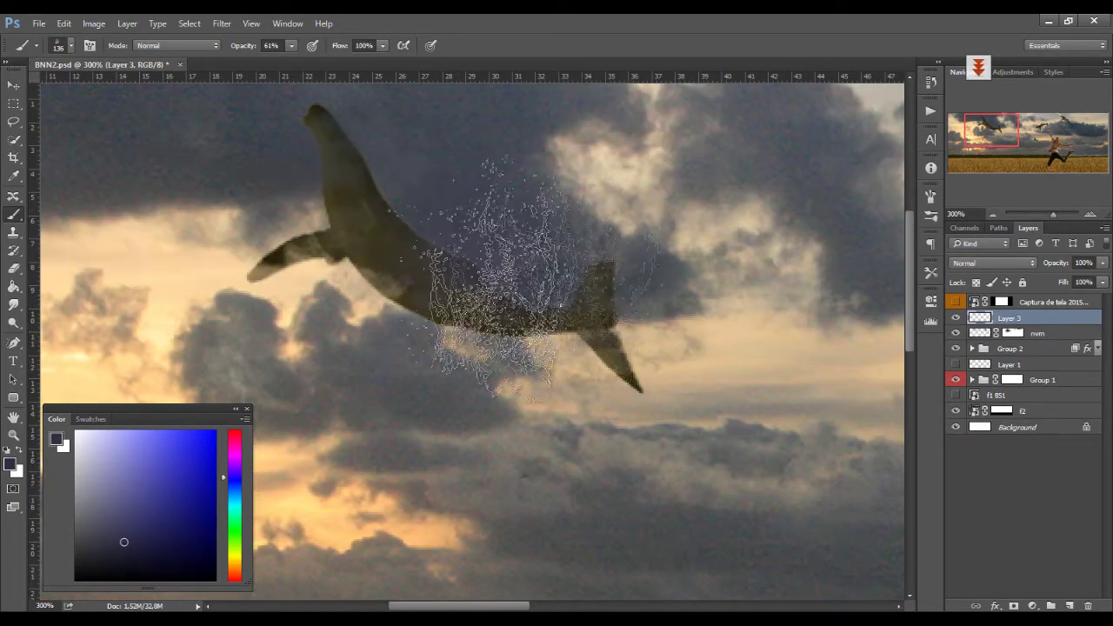
# Step: Set the new layer's blend mode to Multiply and paint more dark cloud around the large whale
pyautogui.hotkey('ctrl', '-')
pyautogui.click(991, 262)
pyautogui.click(1000, 307)
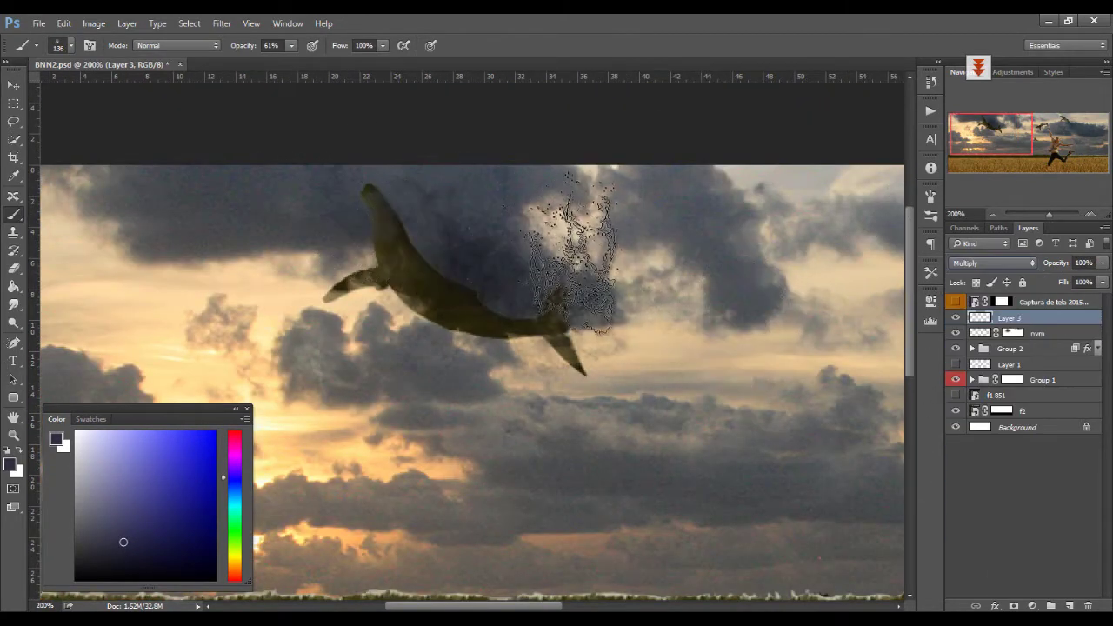
pyautogui.moveTo(642, 250); pyautogui.dragTo(522, 250)
pyautogui.press('Tab')
pyautogui.moveTo(259, 204); pyautogui.dragTo(487, 168)
# Step: Paint darker cloud texture across the rest of the sky and lower the Multiply layer's opacity to 67%
pyautogui.press('Tab')
pyautogui.press('Tab')
pyautogui.moveTo(827, 409); pyautogui.dragTo(321, 486)
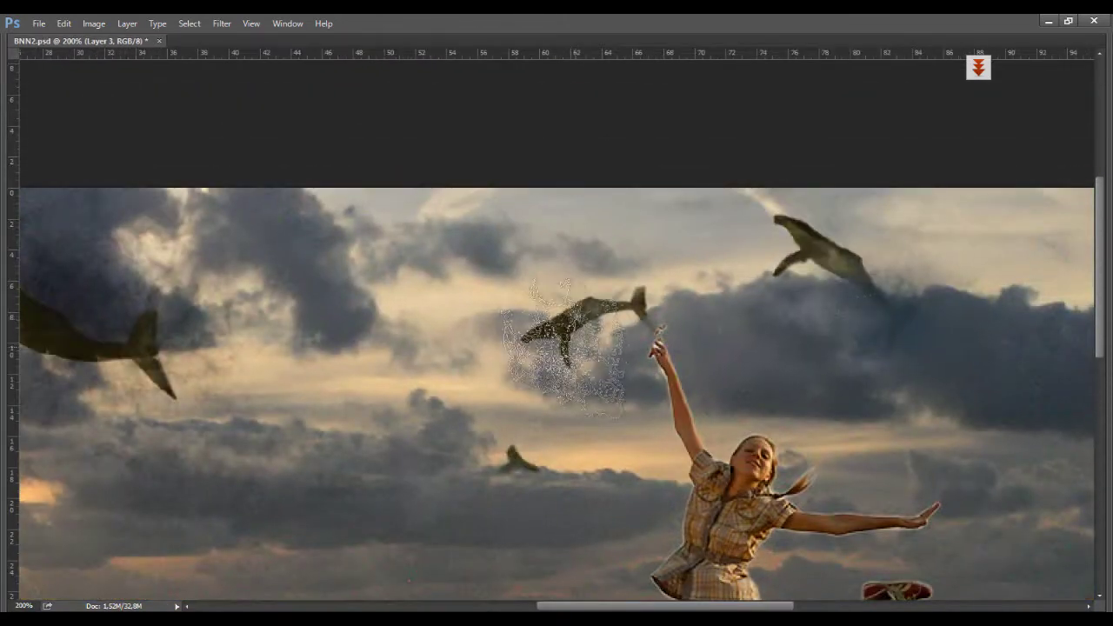
pyautogui.moveTo(608, 391); pyautogui.dragTo(306, 311)
pyautogui.press('Tab')
pyautogui.moveTo(65, 269)
pyautogui.mouseDown()
pyautogui.moveTo(612, 281)
pyautogui.moveTo(723, 252)
pyautogui.mouseUp()
pyautogui.moveTo(656, 239); pyautogui.dragTo(597, 248)
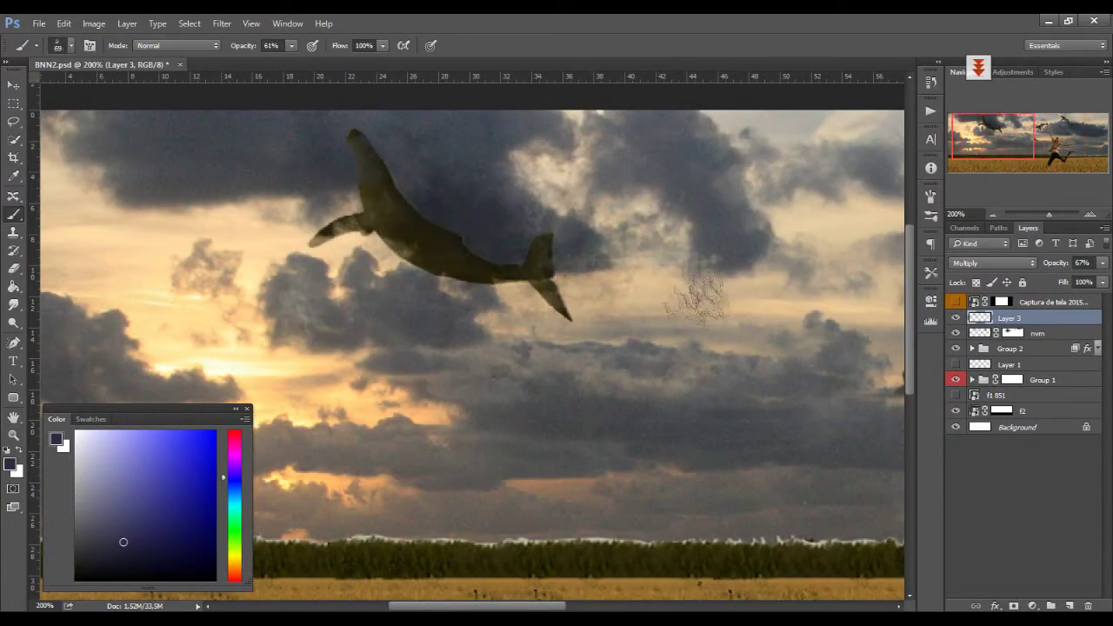
# Step: Add another layer above the dark cloud layer and set its blend mode to Screen
pyautogui.click(1069, 607)
pyautogui.click(993, 263)
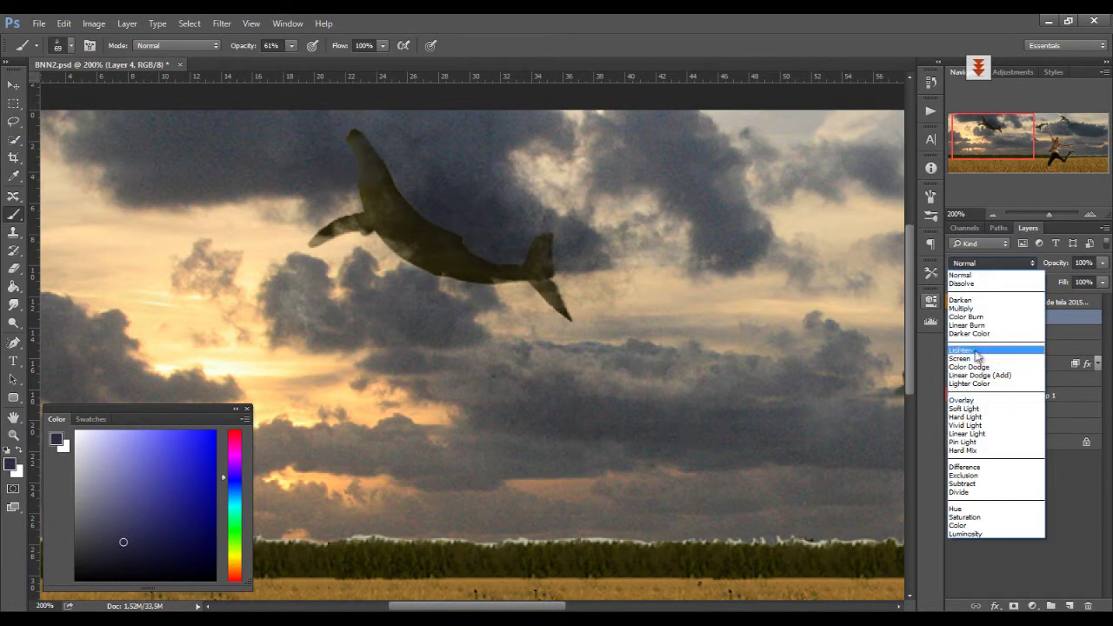
pyautogui.click(983, 365)
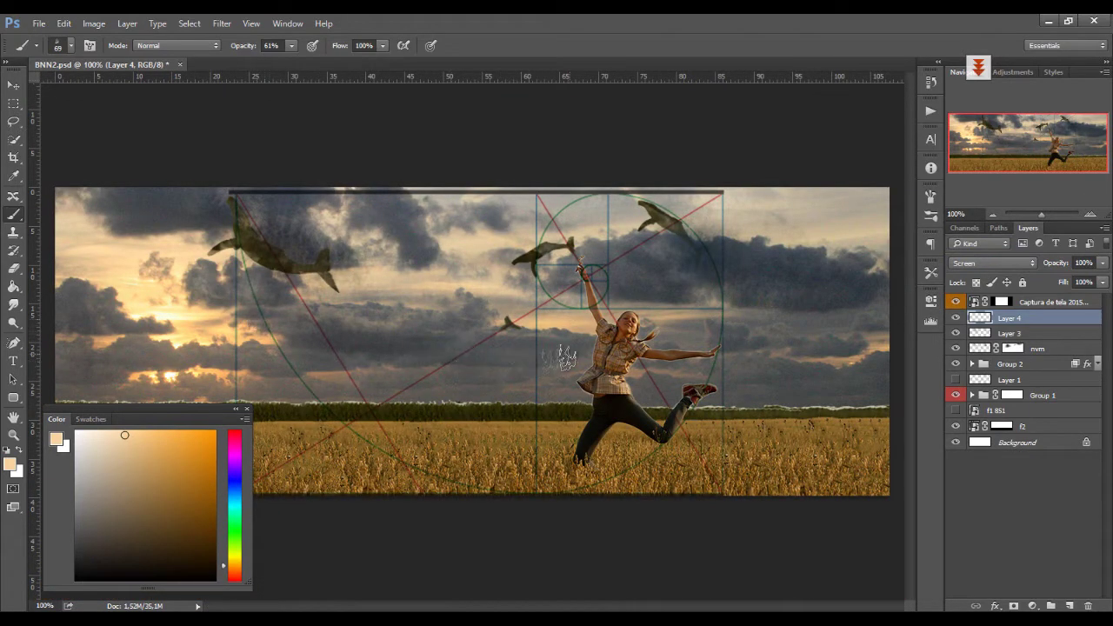
# Step: Erase part of the light cloud texture beside the woman's waist, return to the Brush and sample the sun's pale yellow
pyautogui.press('e')
pyautogui.click(71, 46)
pyautogui.click(59, 193)
pyautogui.moveTo(591, 369); pyautogui.dragTo(548, 367)
pyautogui.press('b')
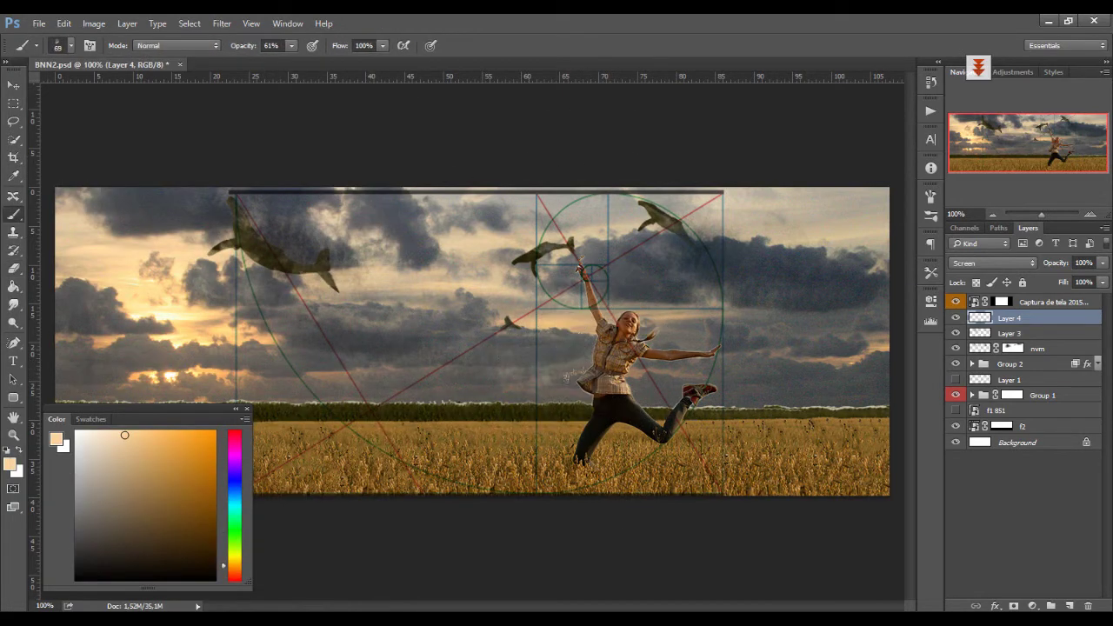
pyautogui.keyDown('alt'); pyautogui.click(161, 376); pyautogui.keyUp('alt')
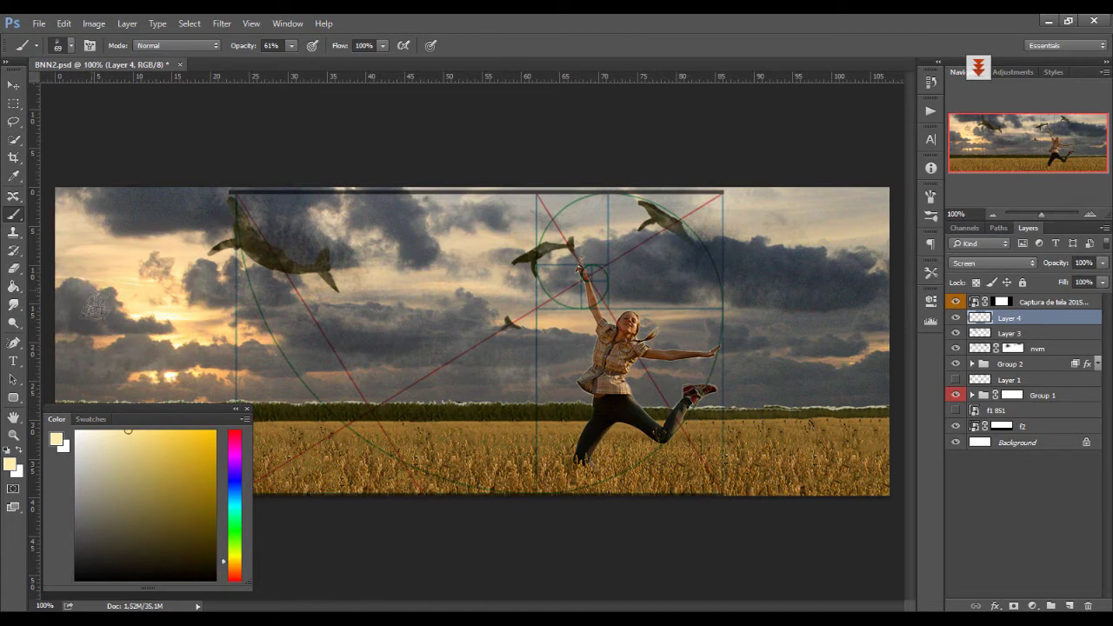
# Step: Group the three painted cloud layers and hide the spiral composition guide, checking the Screen layer and Layer 1 by toggling their visibility
pyautogui.click(956, 318)
pyautogui.click(955, 318)
pyautogui.keyDown('shift'); pyautogui.click(986, 349); pyautogui.keyUp('shift')
pyautogui.hotkey('ctrl', 'g')
pyautogui.click(956, 303)
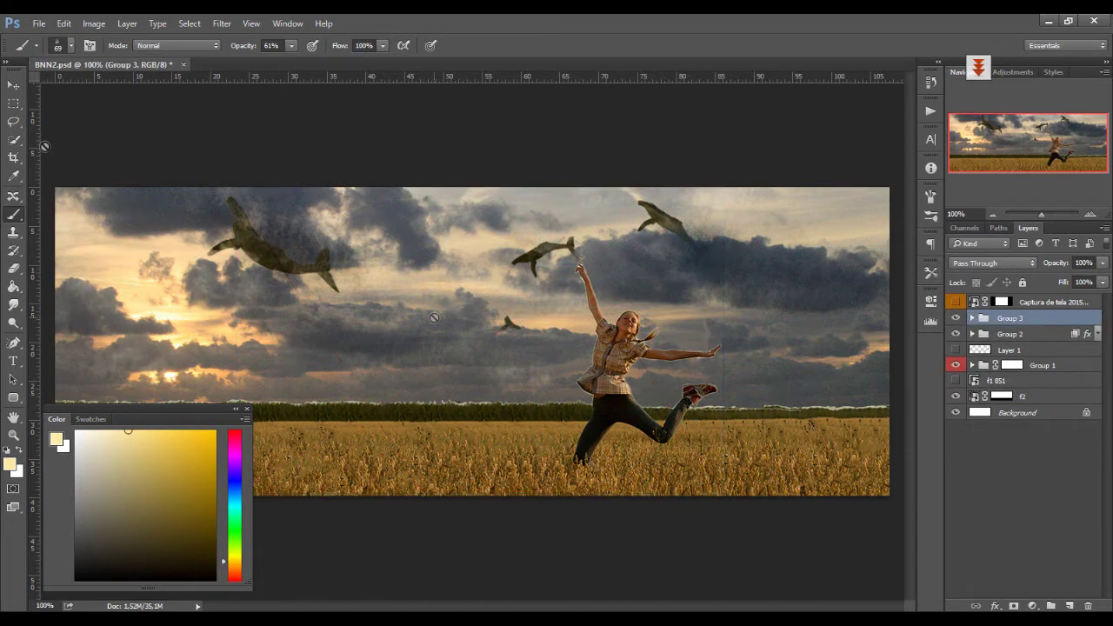
pyautogui.click(957, 350)
pyautogui.click(956, 350)
# Step: Create a new layer, choose bright red as the foreground colour and run the "brushs off" action
pyautogui.hotkey('ctrl', 'shift', 'n')
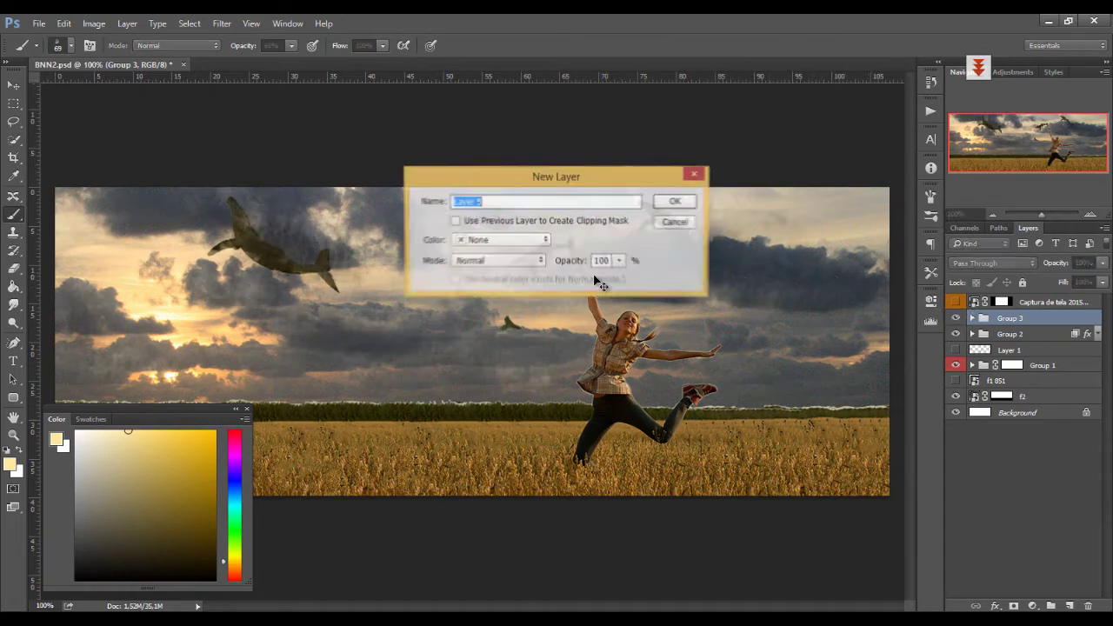
pyautogui.press('Return')
pyautogui.keyDown('alt'); pyautogui.click(259, 306); pyautogui.keyUp('alt')
pyautogui.click(930, 110)
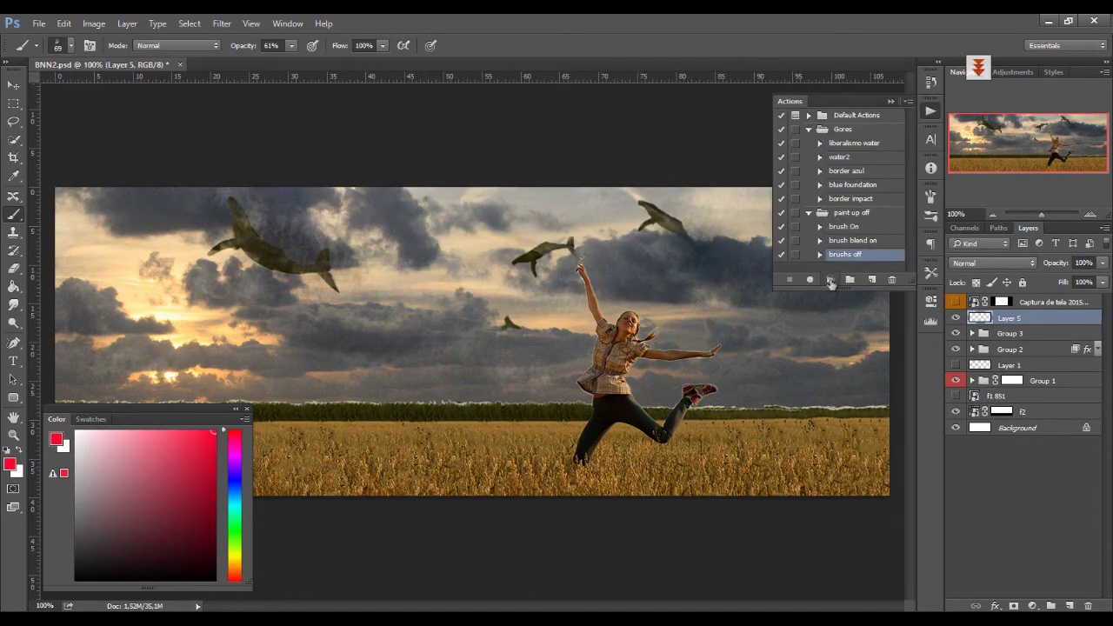
pyautogui.click(830, 279)
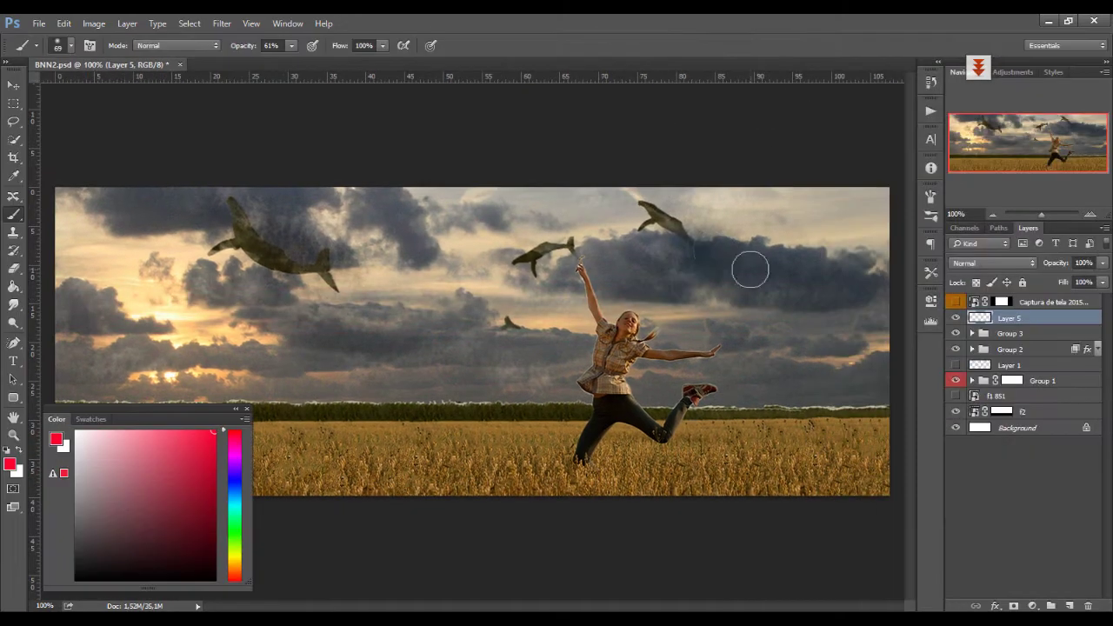
# Step: Draw straight red horizontal and vertical rule-of-thirds guide lines across the banner on the new layer
pyautogui.moveTo(423, 209)
pyautogui.mouseDown()
pyautogui.moveTo(492, 220)
pyautogui.moveTo(351, 221)
pyautogui.mouseUp()
pyautogui.press('Tab')
pyautogui.moveTo(129, 278); pyautogui.dragTo(987, 279)
pyautogui.moveTo(129, 364); pyautogui.dragTo(987, 364)
pyautogui.moveTo(459, 509)
pyautogui.mouseDown()
pyautogui.moveTo(458, 165)
pyautogui.moveTo(406, 513)
pyautogui.mouseUp()
pyautogui.hotkey('ctrl', 'z')
pyautogui.moveTo(771, 513); pyautogui.dragTo(771, 166)
# Step: Transform the red guide lines to align them with the banner's thirds
pyautogui.press('Tab')
pyautogui.hotkey('ctrl', '-')
pyautogui.hotkey('ctrl', 't')
pyautogui.moveTo(186, 273); pyautogui.dragTo(574, 320)
pyautogui.press('Return')
# Step: Compare both composition guides, hide them, and move the ornament's Layer 1 above the red guide layer
pyautogui.click(955, 318)
pyautogui.click(956, 301)
pyautogui.click(956, 318)
pyautogui.click(955, 317)
pyautogui.click(955, 302)
pyautogui.moveTo(980, 319); pyautogui.dragTo(980, 315)
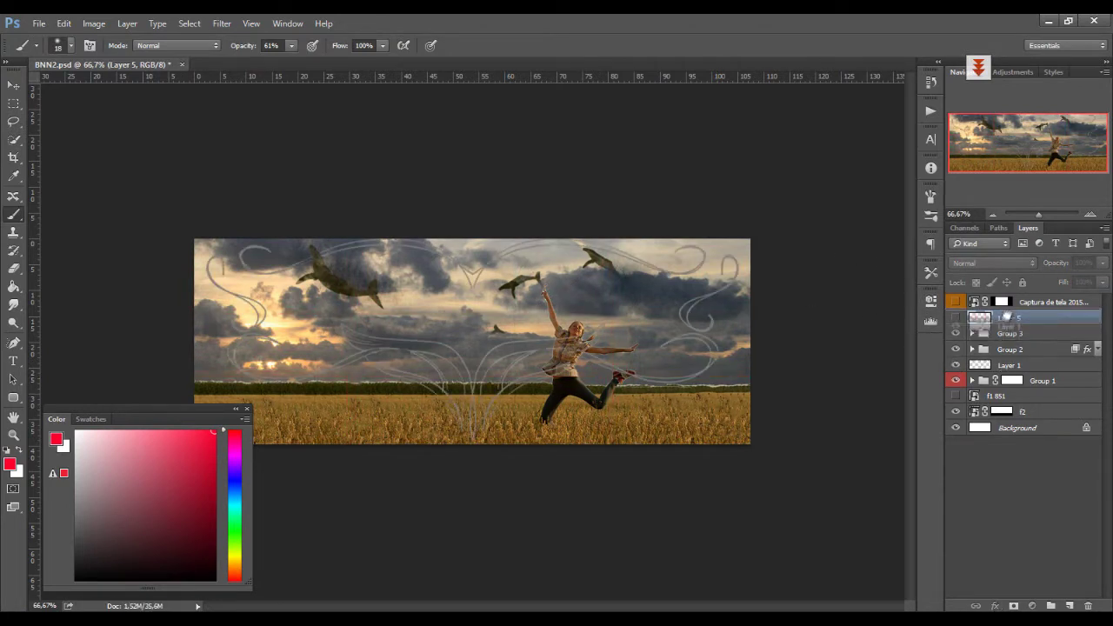
# Step: Scale the ornament down to about 31% and convert its layer to a smart object
pyautogui.hotkey('ctrl', 't')
pyautogui.press('Return')
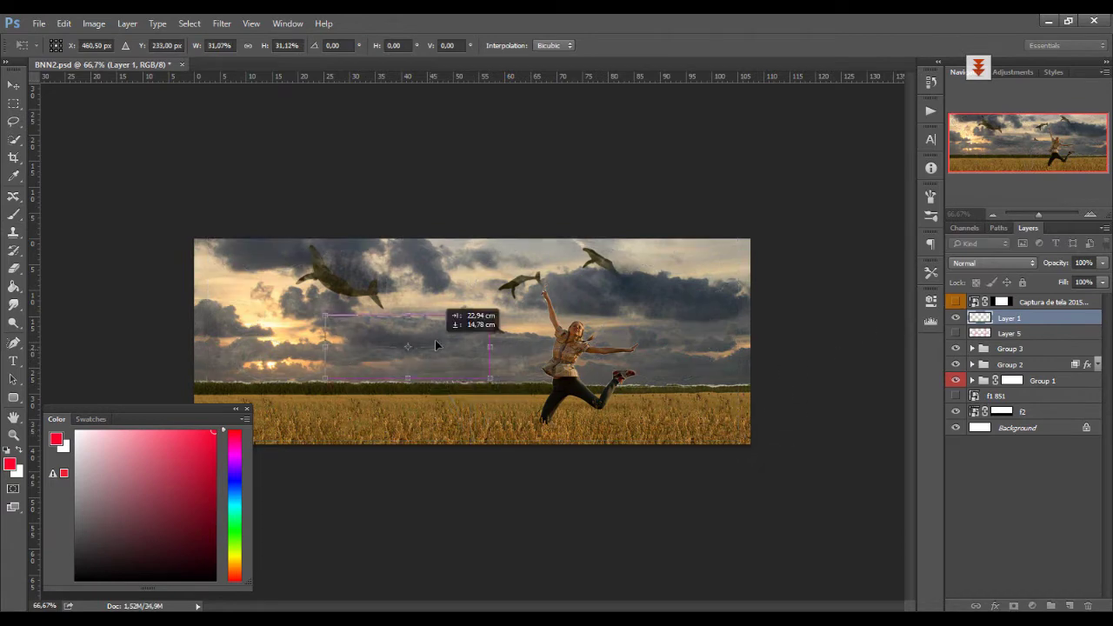
pyautogui.press('b')
pyautogui.rightClick(1008, 318)
pyautogui.click(1006, 247)
# Step: Transform the ornament and place it over the dark clouds to the right of the woman's raised arm
pyautogui.hotkey('ctrl', 't')
pyautogui.moveTo(739, 241); pyautogui.dragTo(405, 367)
pyautogui.moveTo(370, 401); pyautogui.dragTo(724, 301)
pyautogui.doubleClick(718, 301)
# Step: Apply a near-white Color Overlay layer style to the ornament
pyautogui.click(994, 606)
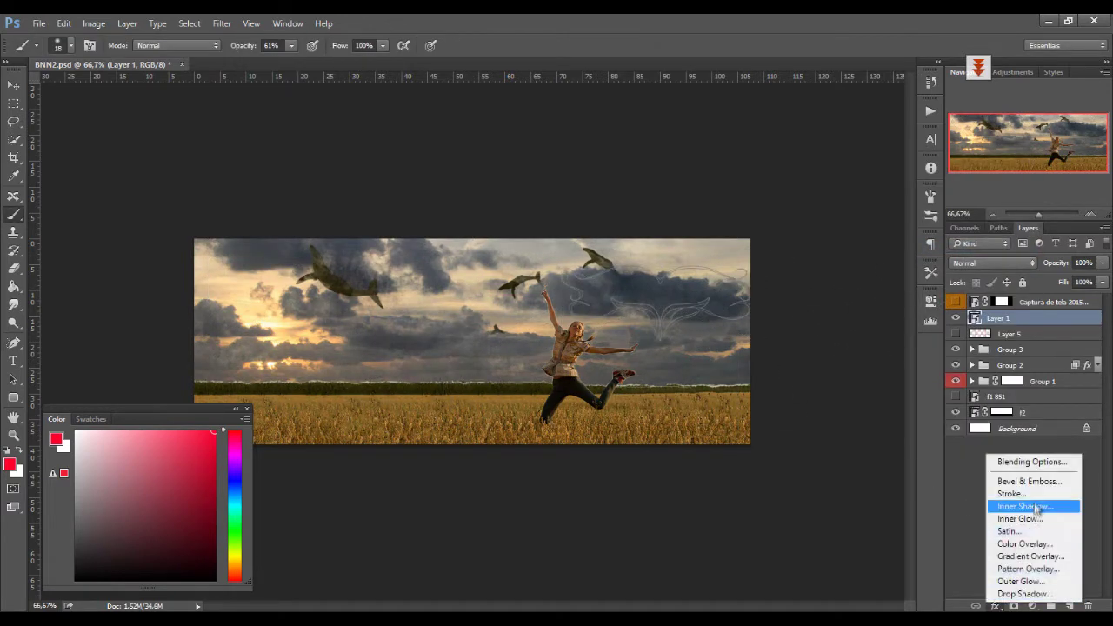
pyautogui.click(965, 546)
pyautogui.click(601, 149)
pyautogui.press('Return')
pyautogui.press('Return')
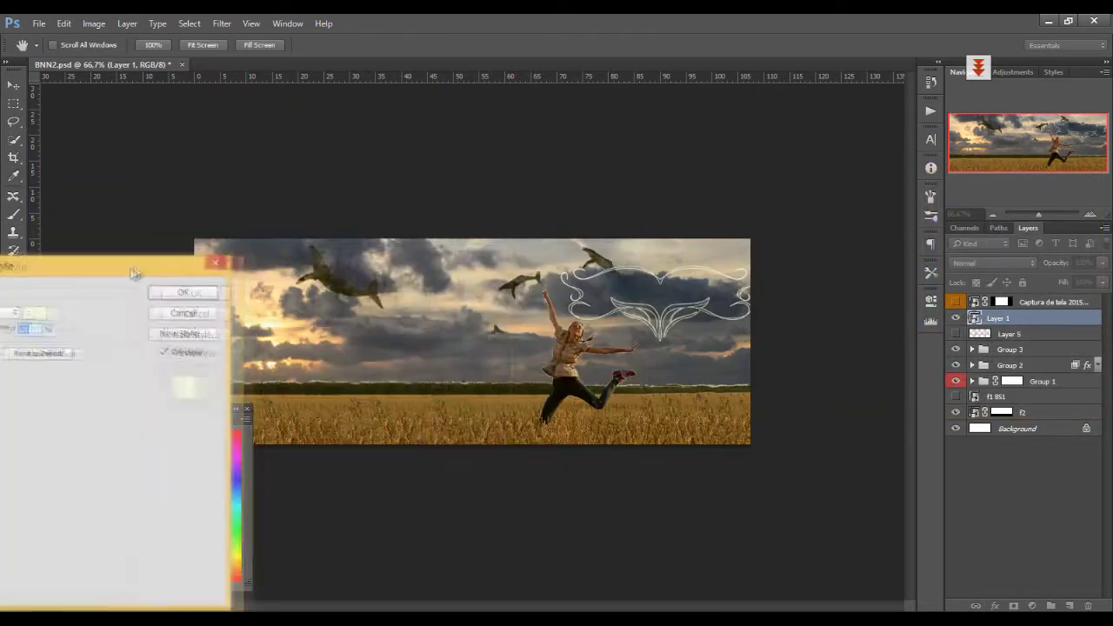
# Step: Show the red guide lines and move and resize the ornament around the left guide intersection
pyautogui.moveTo(547, 335); pyautogui.dragTo(503, 397)
pyautogui.click(956, 360)
pyautogui.moveTo(581, 412); pyautogui.dragTo(358, 358)
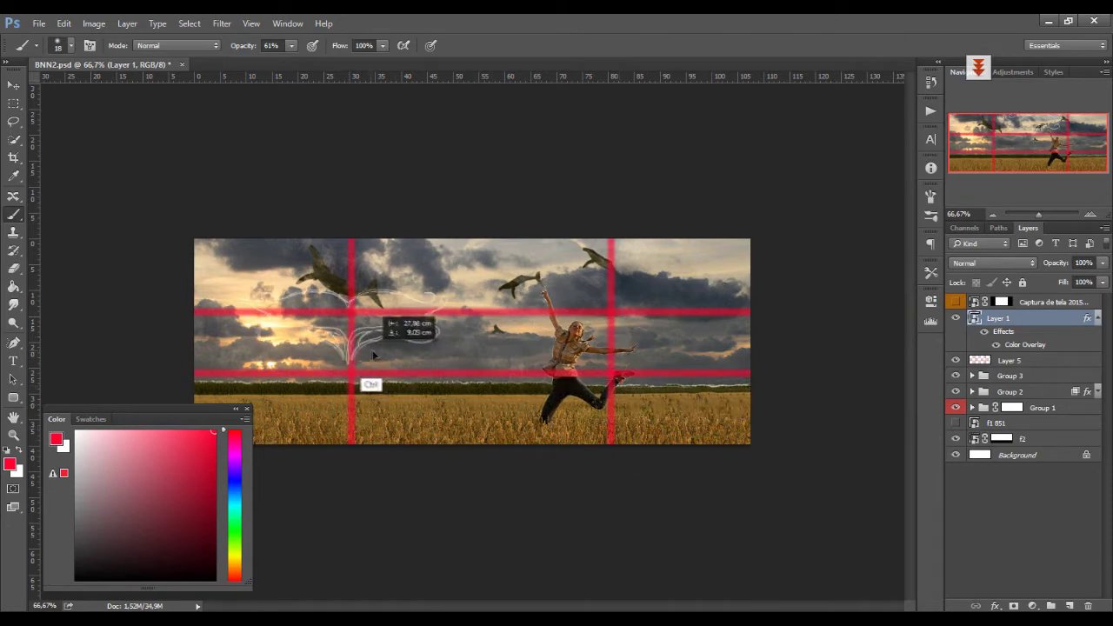
pyautogui.hotkey('ctrl', 't')
pyautogui.moveTo(465, 376); pyautogui.dragTo(952, 492)
pyautogui.moveTo(706, 436); pyautogui.dragTo(595, 372)
pyautogui.moveTo(490, 497); pyautogui.dragTo(491, 350)
pyautogui.moveTo(537, 324); pyautogui.dragTo(555, 379)
pyautogui.moveTo(853, 403); pyautogui.dragTo(372, 389)
pyautogui.press('Return')
# Step: Scale the ornament to about 33% and place it at X 516.50 px, Y 210 px, between the left guide line and the woman
pyautogui.moveTo(291, 334); pyautogui.dragTo(674, 324)
pyautogui.hotkey('ctrl', 't')
pyautogui.moveTo(765, 356)
pyautogui.mouseDown()
pyautogui.moveTo(682, 325)
pyautogui.moveTo(520, 338)
pyautogui.moveTo(509, 311)
pyautogui.moveTo(493, 320)
pyautogui.mouseUp()
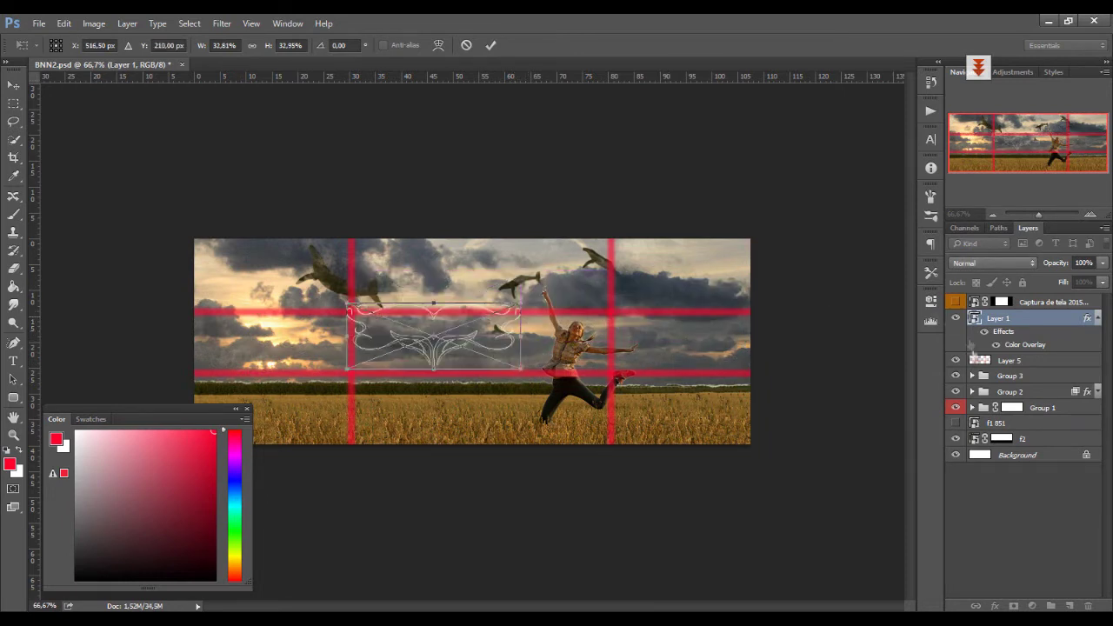
pyautogui.press('Return')
pyautogui.press('b')
pyautogui.hotkey('ctrl', 't')
pyautogui.moveTo(564, 329)
pyautogui.mouseDown()
pyautogui.moveTo(565, 295)
pyautogui.moveTo(561, 334)
pyautogui.mouseUp()
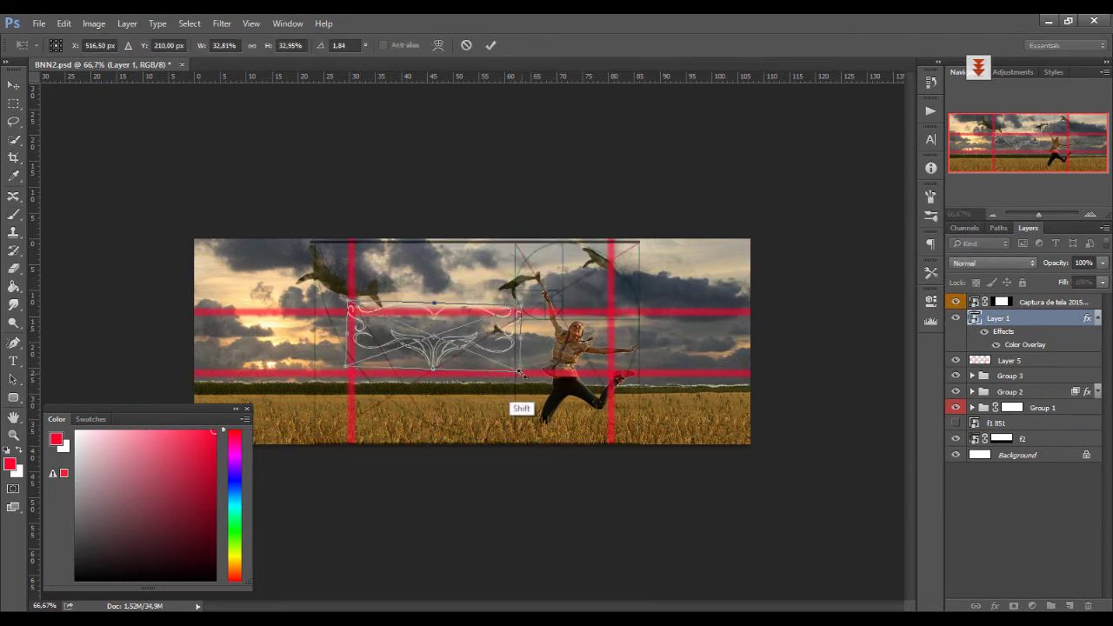
pyautogui.moveTo(522, 371); pyautogui.dragTo(500, 363)
pyautogui.moveTo(452, 343); pyautogui.dragTo(498, 391)
pyautogui.moveTo(642, 359); pyautogui.dragTo(642, 346)
pyautogui.press('Escape')
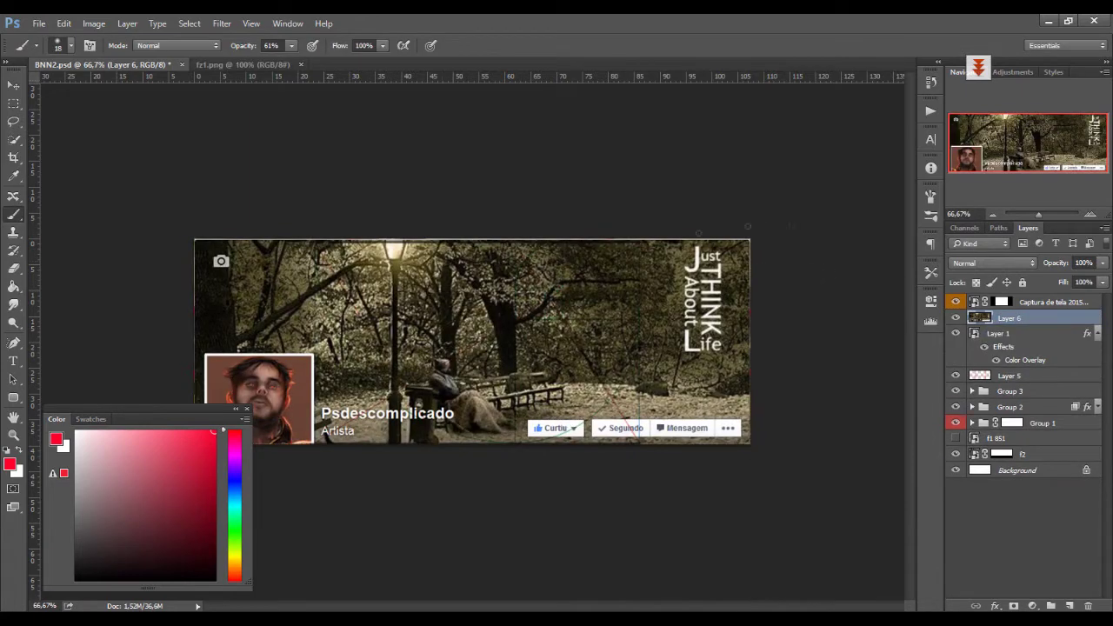
# Step: Select the profile picture, name text and button areas of the pasted cover screenshot and fill them with red on a new layer
pyautogui.press('m')
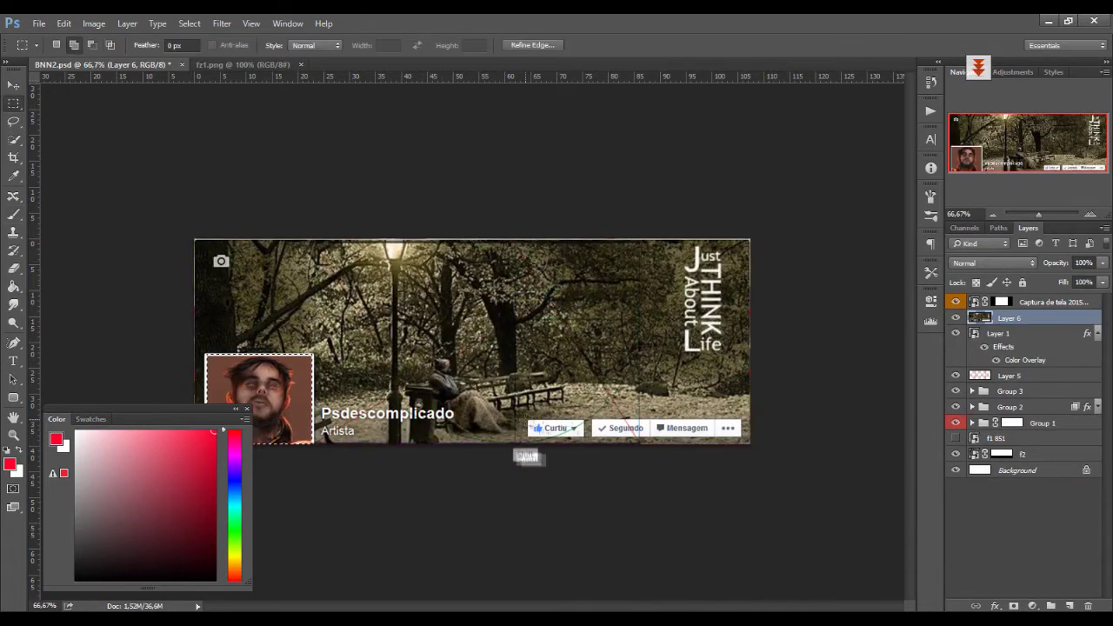
pyautogui.moveTo(740, 437); pyautogui.dragTo(525, 421)
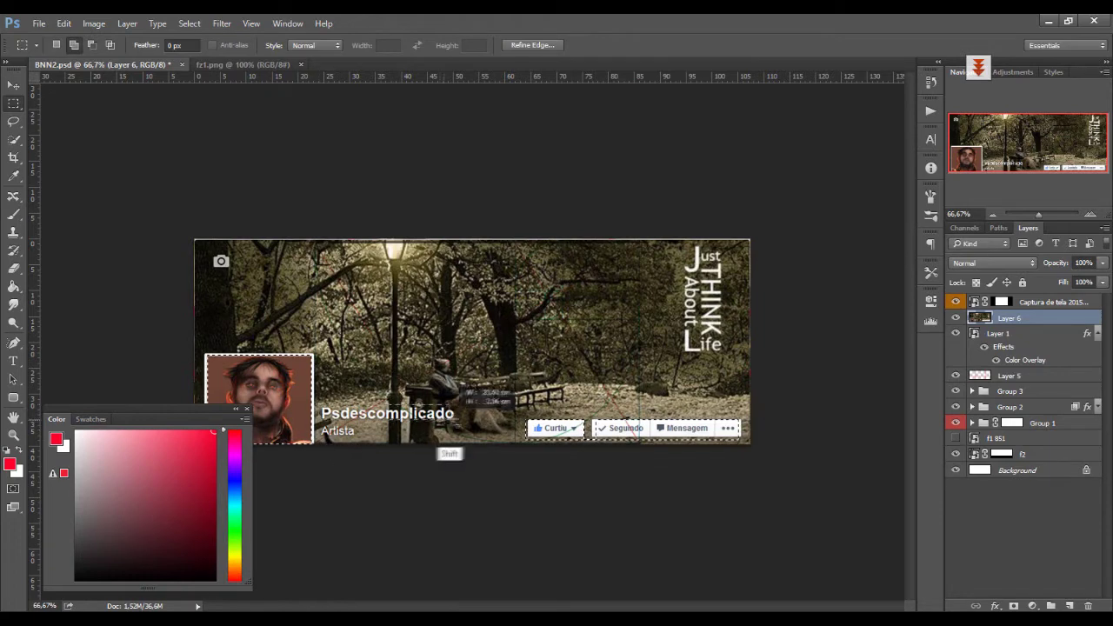
pyautogui.hotkey('ctrl', 'shift', 'n')
pyautogui.press('Return')
pyautogui.press('g')
pyautogui.hotkey('alt', 'BackSpace')
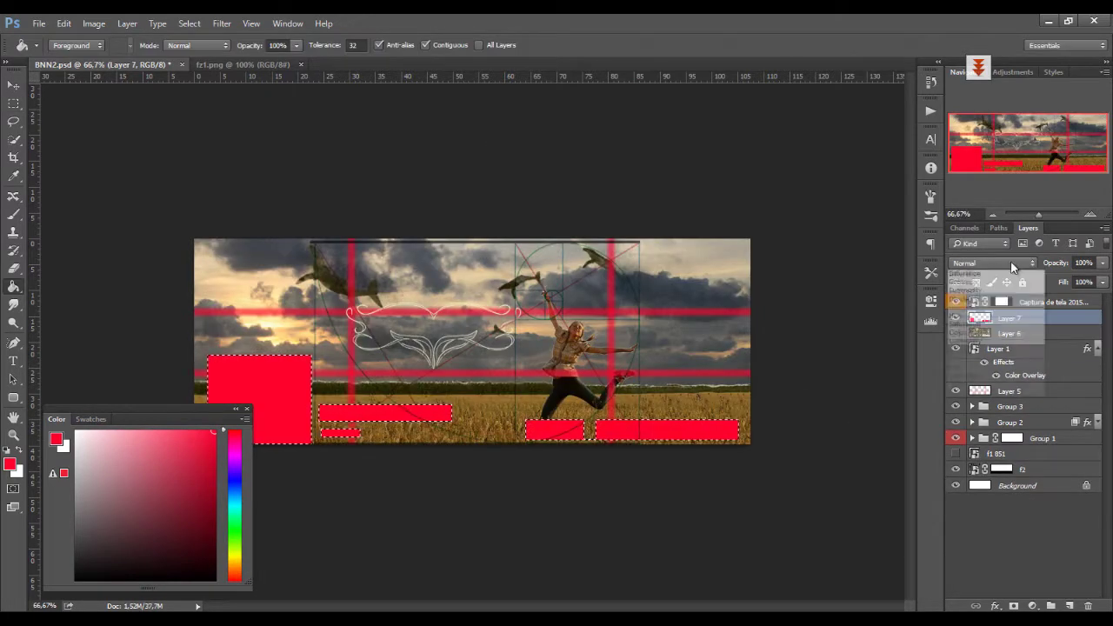
# Step: Change the red placeholder layer's blend mode so the banner shows through it, and clear the selection
pyautogui.click(993, 263)
pyautogui.click(982, 365)
pyautogui.hotkey('ctrl', 'd')
# Step: Recolour the red guide lines on Layer 5 to green with Hue/Saturation, colorized at hue 153 and saturation about 66
pyautogui.click(1010, 390)
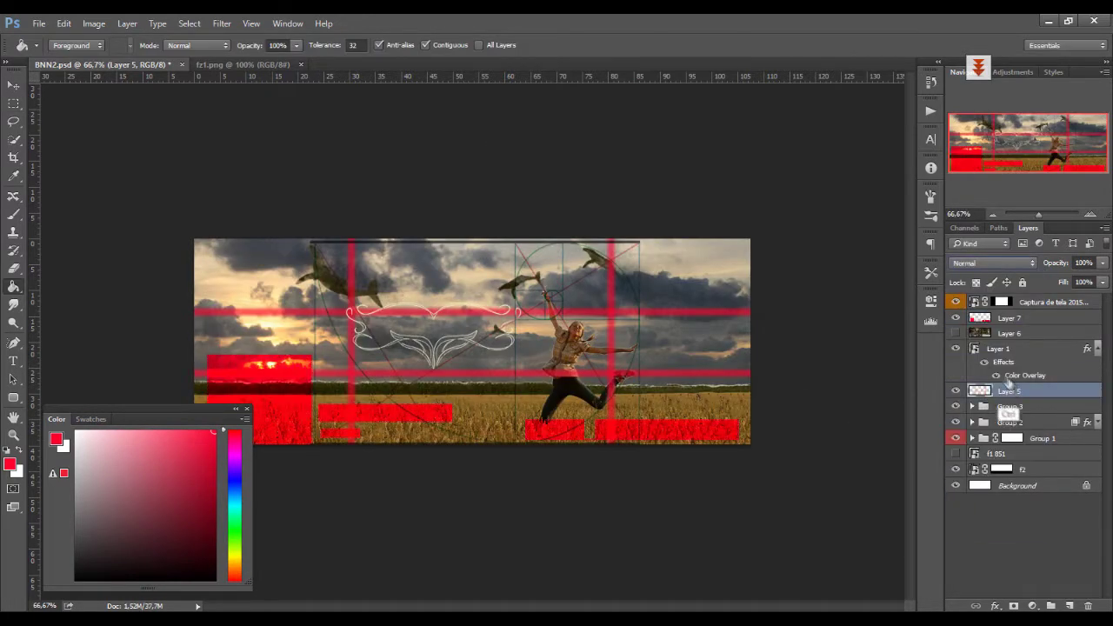
pyautogui.hotkey('ctrl', 'u')
pyautogui.moveTo(886, 257); pyautogui.dragTo(927, 259)
pyautogui.click(1021, 303)
pyautogui.moveTo(951, 223); pyautogui.dragTo(876, 225)
pyautogui.moveTo(852, 258); pyautogui.dragTo(919, 261)
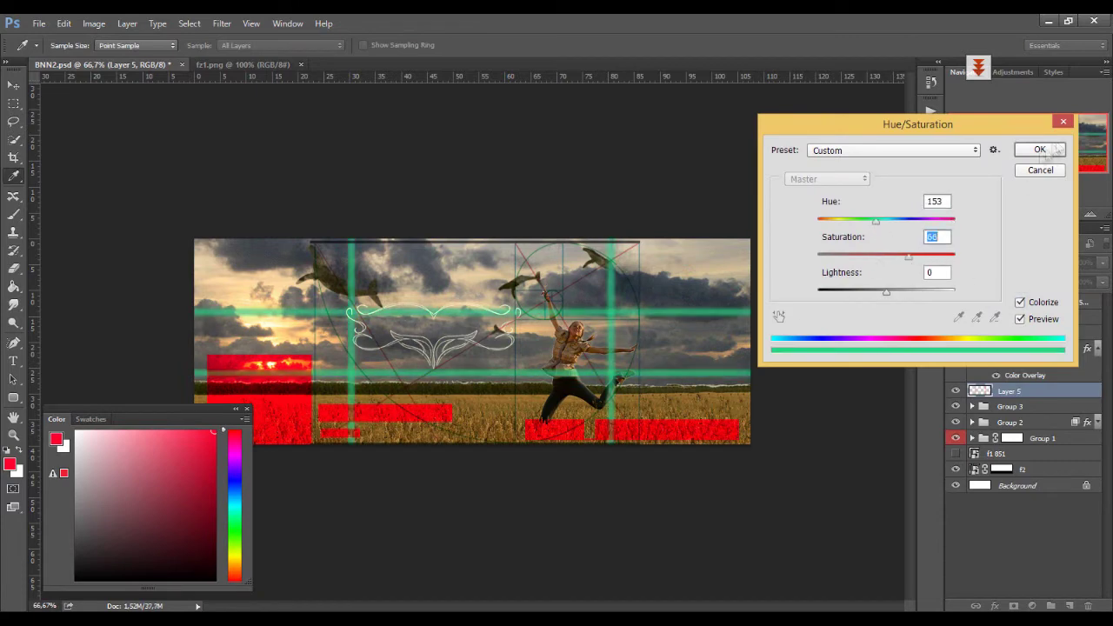
pyautogui.press('Return')
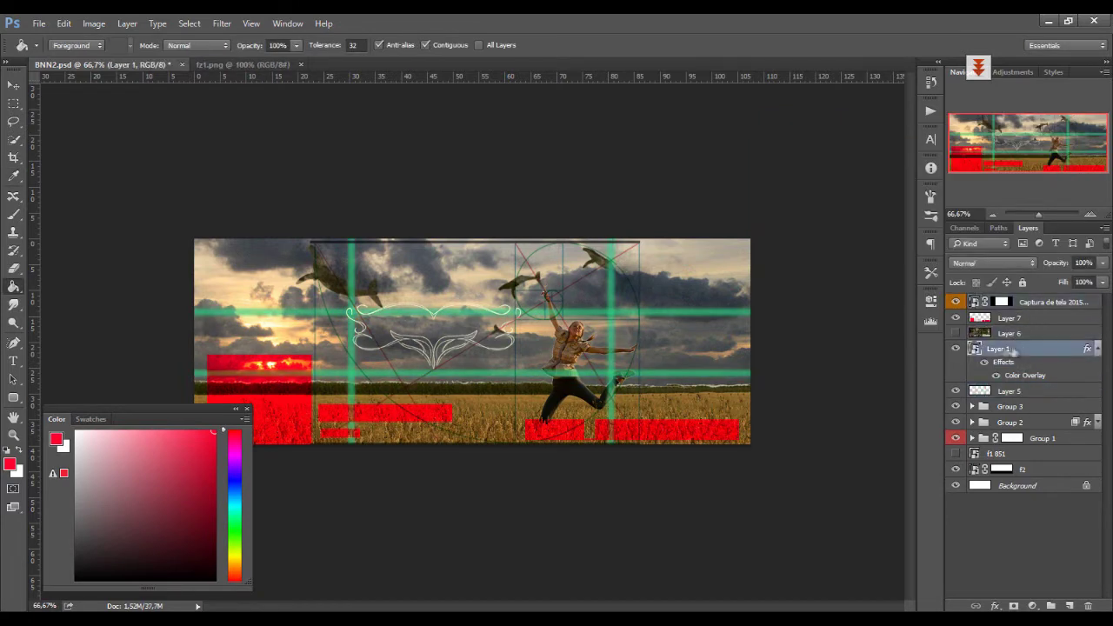
# Step: Enlarge the ornament so it stretches from the first whale to past the woman, and move its layer directly below Group 1
pyautogui.click(1008, 348)
pyautogui.hotkey('ctrl', 't')
pyautogui.moveTo(474, 334); pyautogui.dragTo(428, 337)
pyautogui.moveTo(475, 373); pyautogui.dragTo(653, 442)
pyautogui.press('Return')
pyautogui.moveTo(1033, 350)
pyautogui.mouseDown()
pyautogui.moveTo(1035, 431)
pyautogui.moveTo(1069, 430)
pyautogui.mouseUp()
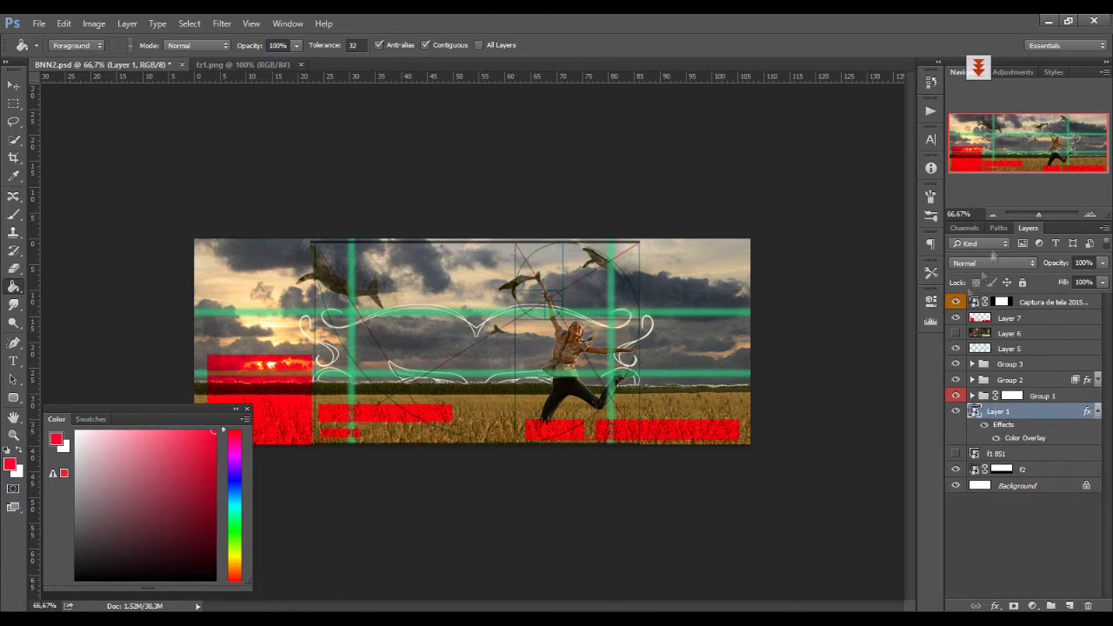
# Step: Set the ornament layer's blend mode to Screen and its Color Overlay to Screen with opacity reduced to about 27%
pyautogui.click(1023, 266)
pyautogui.click(1030, 349)
pyautogui.doubleClick(1035, 440)
pyautogui.click(390, 171)
pyautogui.click(389, 255)
pyautogui.moveTo(439, 124); pyautogui.dragTo(1035, 271)
pyautogui.moveTo(1015, 338); pyautogui.dragTo(967, 339)
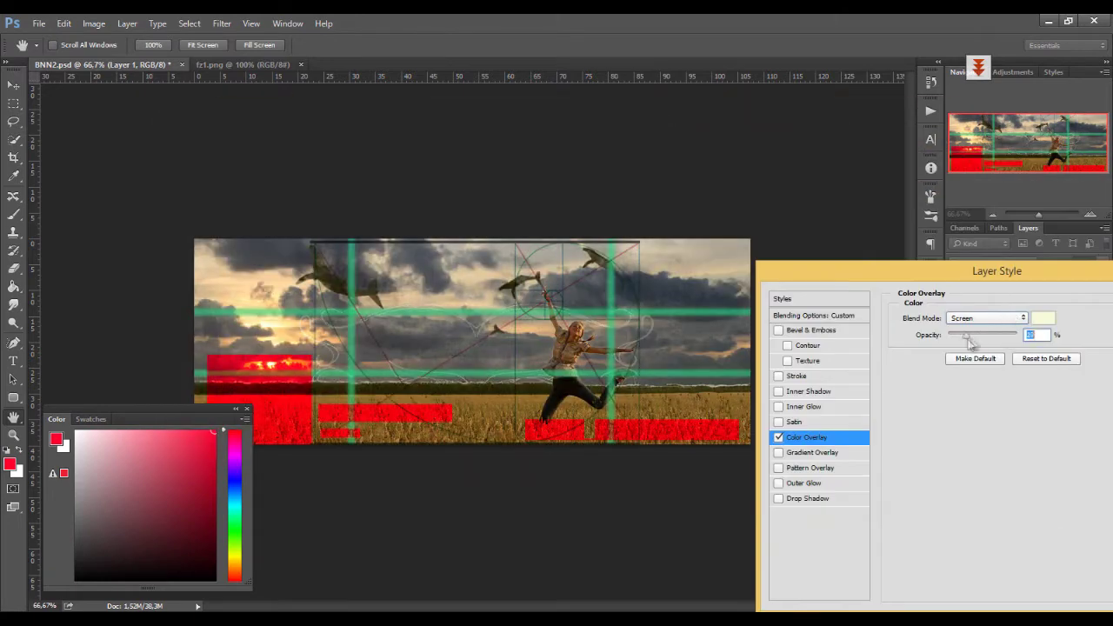
pyautogui.moveTo(1048, 276); pyautogui.dragTo(671, 351)
pyautogui.click(820, 373)
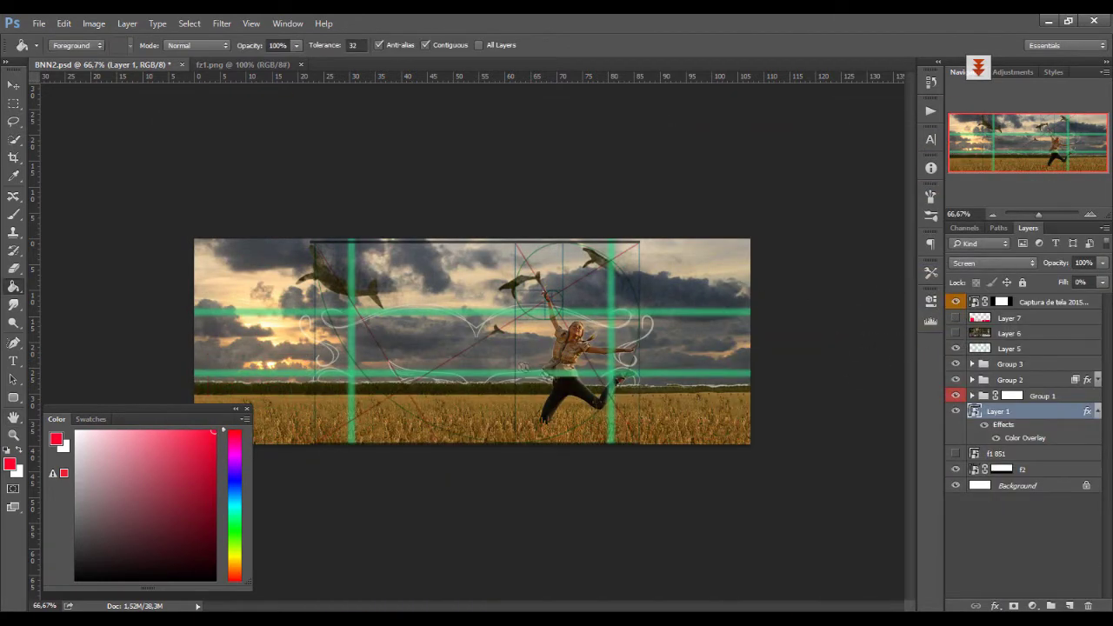
# Step: Rename the green guide line layer as ver and the red placeholder layer as vern
pyautogui.press('t')
pyautogui.click(956, 333)
pyautogui.click(961, 346)
pyautogui.click(1012, 348)
pyautogui.write('ver')
pyautogui.doubleClick(1013, 319)
pyautogui.write('vern')
# Step: Move the ver layer directly below vern, and hide ver and the Captura de tela composition overlay
pyautogui.moveTo(1033, 350); pyautogui.dragTo(1019, 327)
pyautogui.click(956, 334)
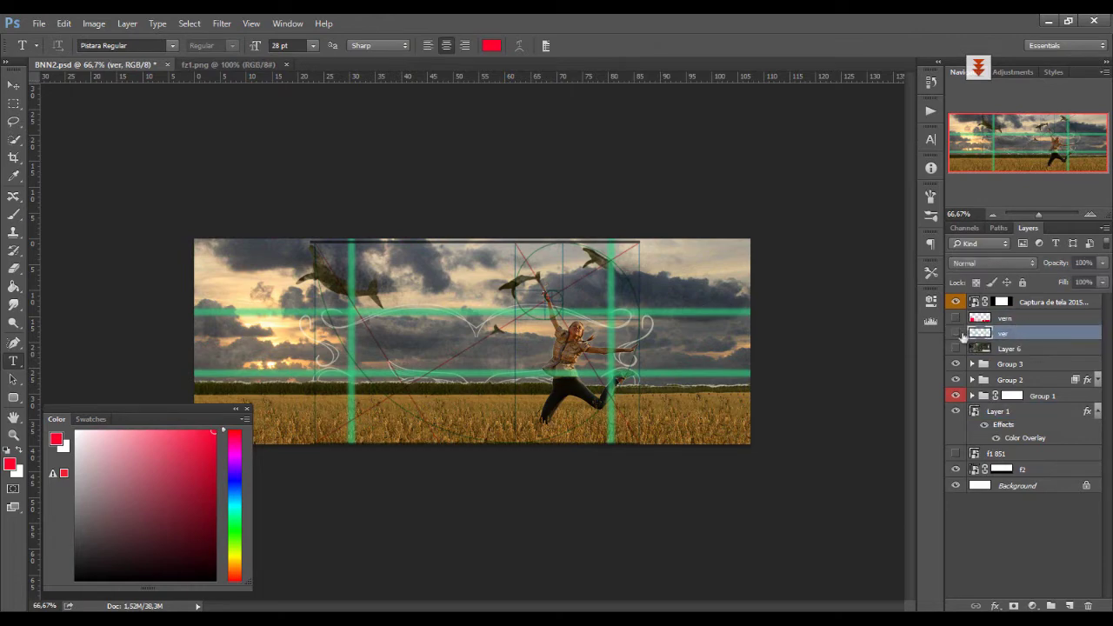
pyautogui.click(956, 303)
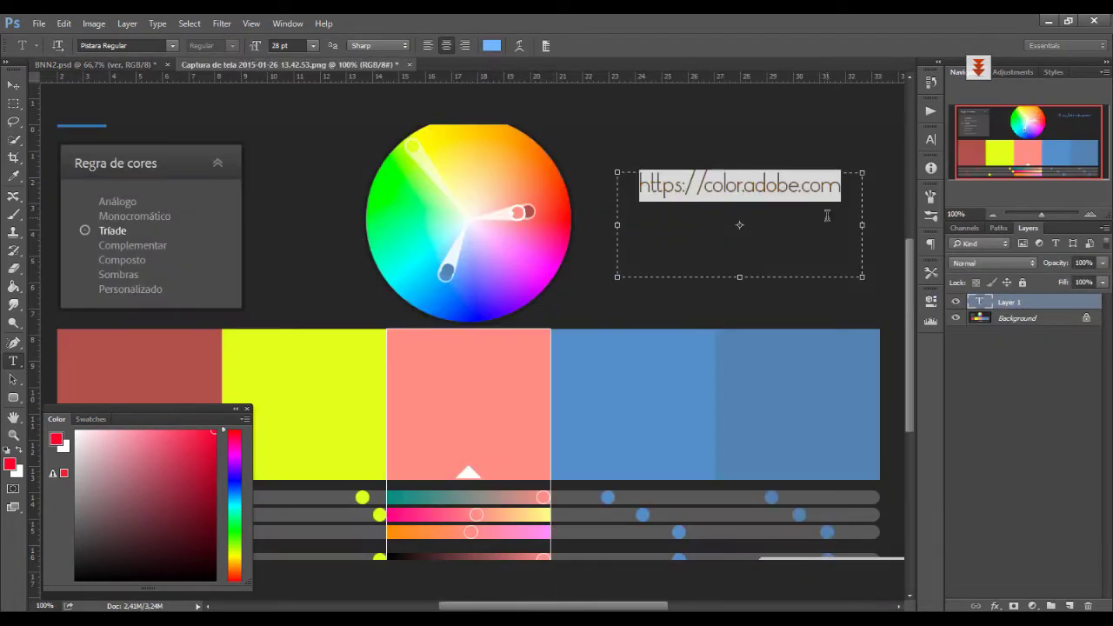
pyautogui.hotkey('ctrl', 'Return')
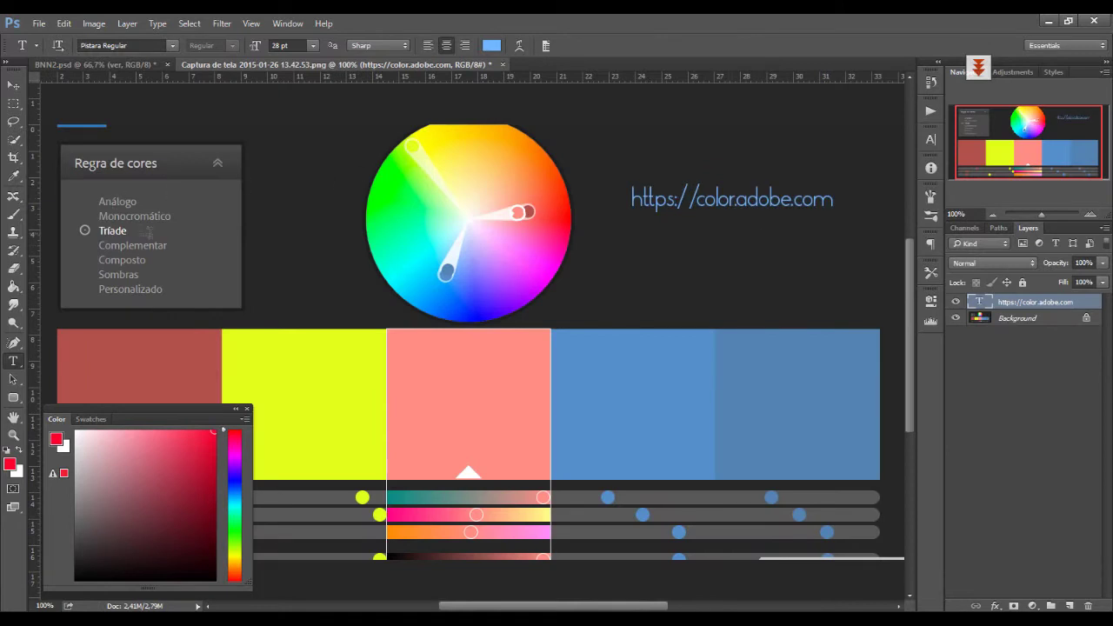
pyautogui.press('b')
pyautogui.click(1070, 606)
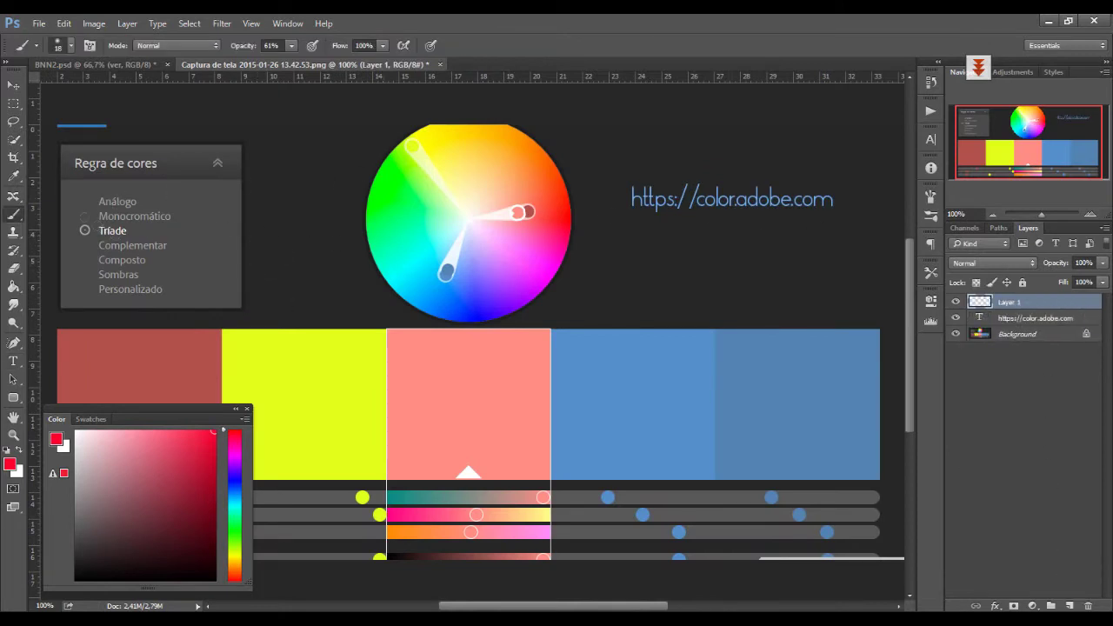
pyautogui.press('Tab')
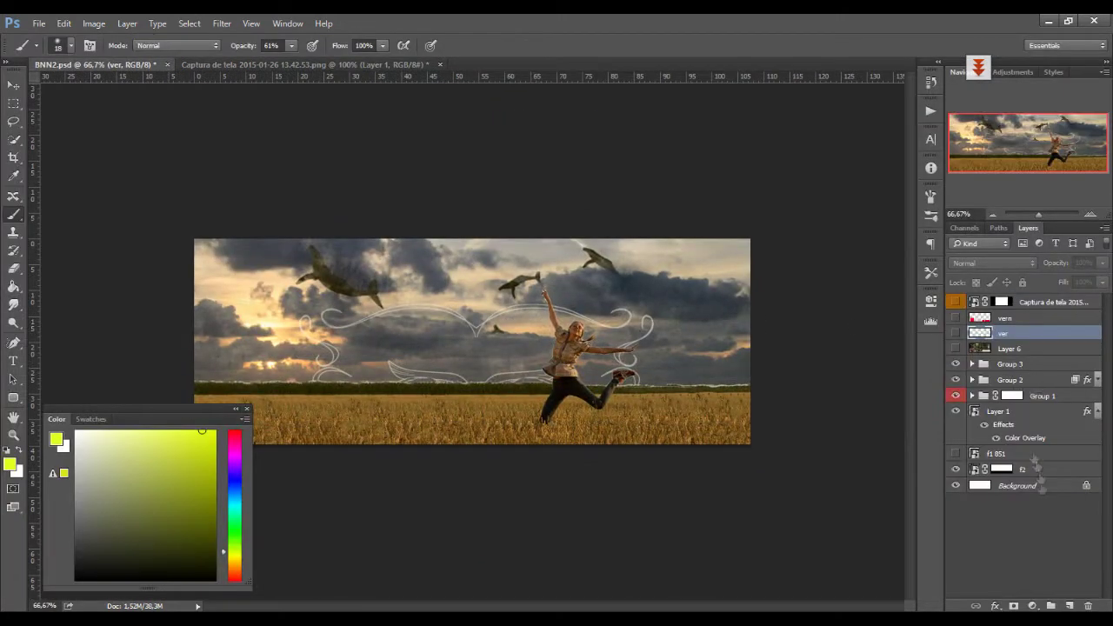
# Step: Try a yellow-to-white Gradient Fill layer over the banner
pyautogui.click(1032, 606)
pyautogui.click(1037, 363)
pyautogui.click(852, 192)
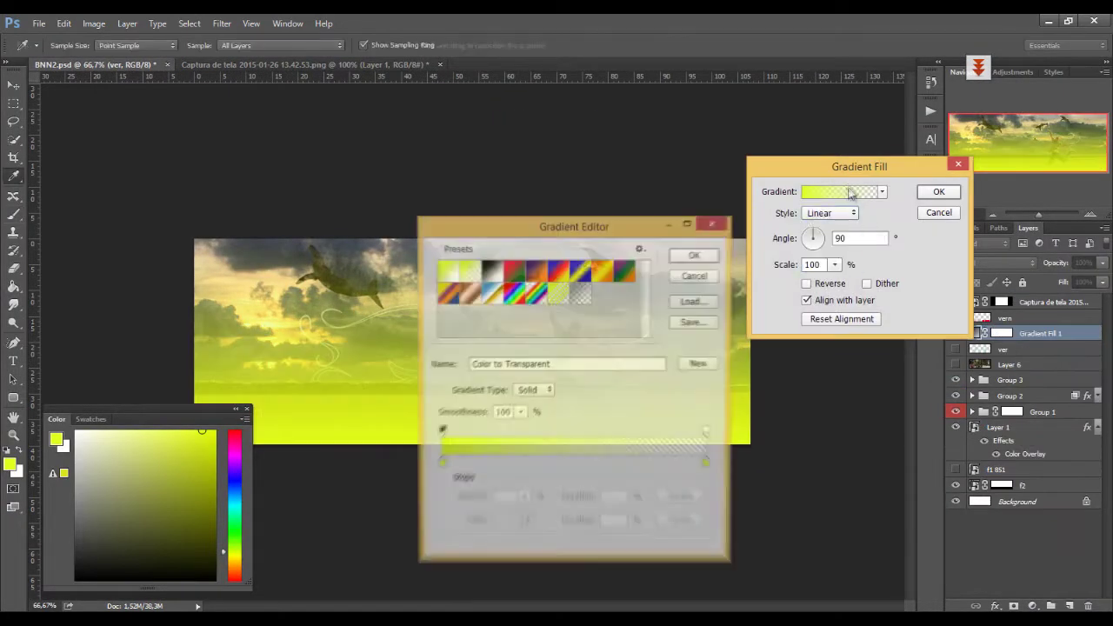
pyautogui.click(695, 254)
pyautogui.press('Return')
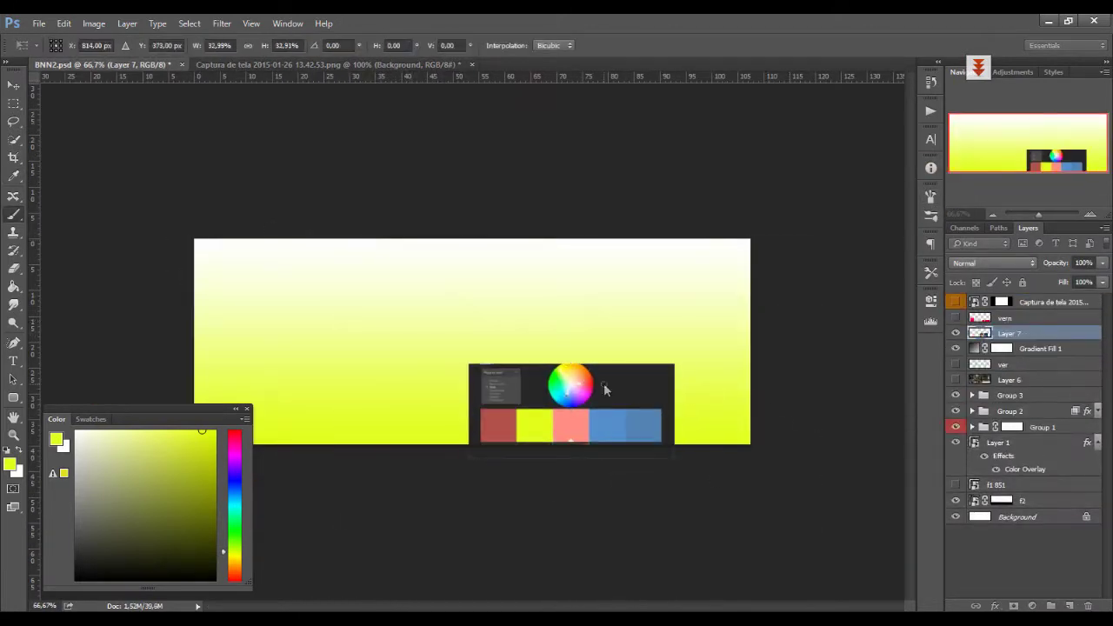
# Step: Place the colour palette screenshot at about 33% scale over the wheat field and delete the gradient fill layer
pyautogui.press('Return')
pyautogui.click(1087, 606)
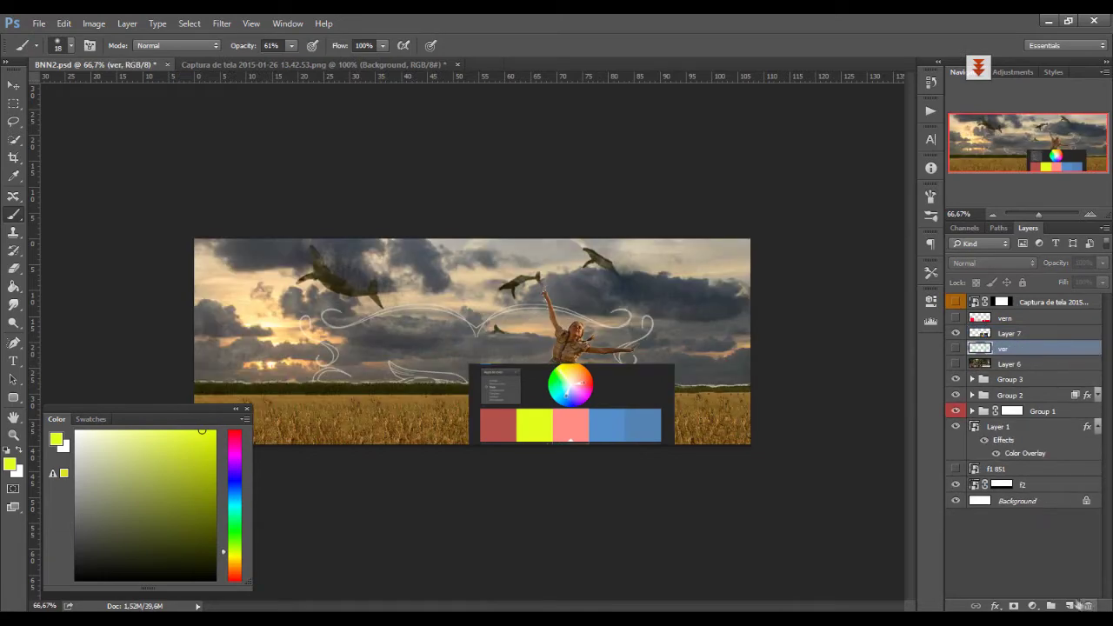
# Step: Fill a new layer below the palette screenshot with mid grey and add a Gradient Overlay effect to it
pyautogui.click(1070, 606)
pyautogui.press('g')
pyautogui.click(76, 510)
pyautogui.click(412, 267)
pyautogui.click(996, 606)
pyautogui.click(1012, 557)
# Step: Edit the overlay gradient, sampling the palette's yellow for the first stop and adding a pink stop left of the middle
pyautogui.moveTo(557, 99); pyautogui.dragTo(1043, 76)
pyautogui.click(995, 159)
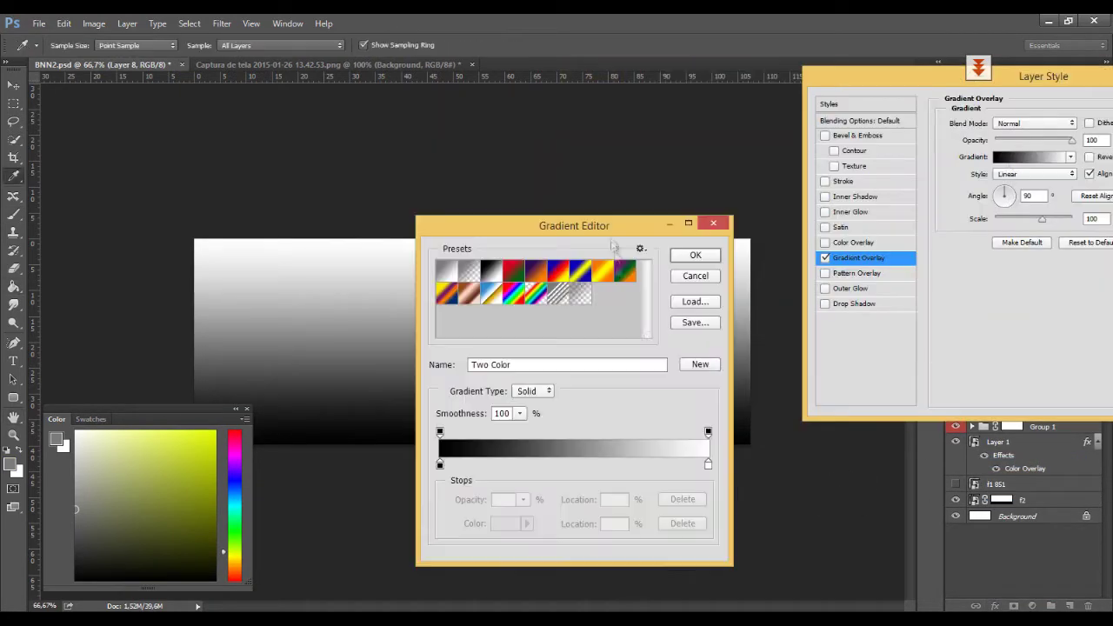
pyautogui.moveTo(571, 226); pyautogui.dragTo(932, 144)
pyautogui.click(798, 385)
pyautogui.click(534, 425)
pyautogui.click(909, 385)
pyautogui.click(571, 425)
# Step: Add a blue gradient stop toward the end, colour the end stop blue, and place another blue stop at 28%
pyautogui.click(1038, 384)
pyautogui.click(643, 425)
pyautogui.moveTo(1038, 384); pyautogui.dragTo(1003, 384)
pyautogui.click(1067, 384)
pyautogui.click(643, 426)
pyautogui.click(652, 421)
pyautogui.moveTo(992, 385); pyautogui.dragTo(872, 386)
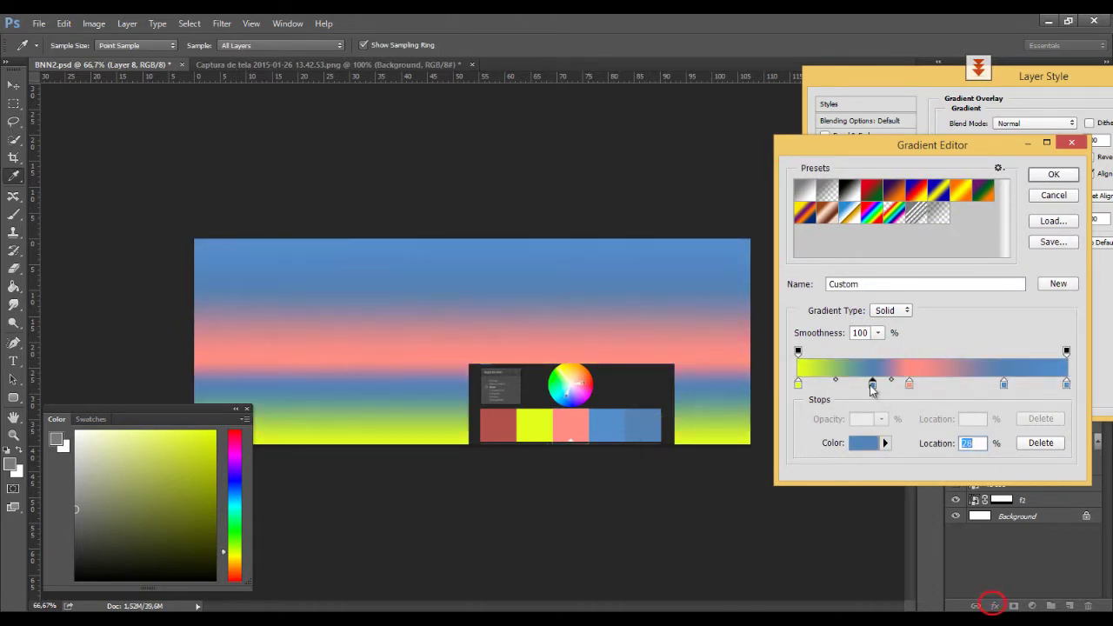
# Step: Recolour the gradient's first stop with the palette's dark red, add a yellow stop, and move the pink stop to 21%
pyautogui.click(516, 431)
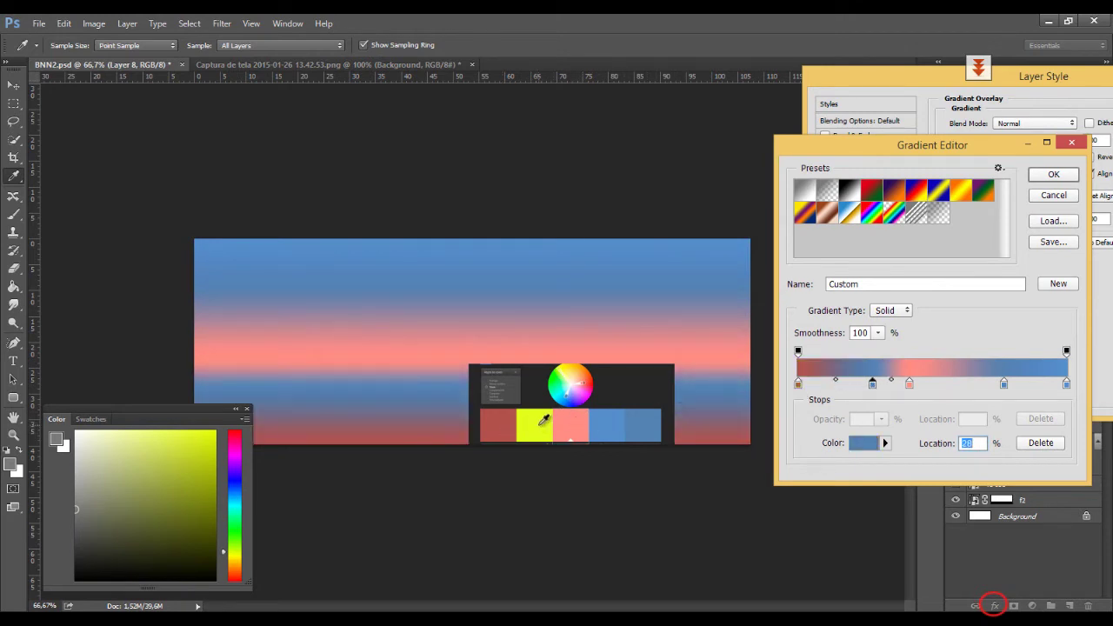
pyautogui.click(543, 421)
pyautogui.moveTo(872, 386); pyautogui.dragTo(981, 385)
pyautogui.moveTo(909, 386); pyautogui.dragTo(853, 385)
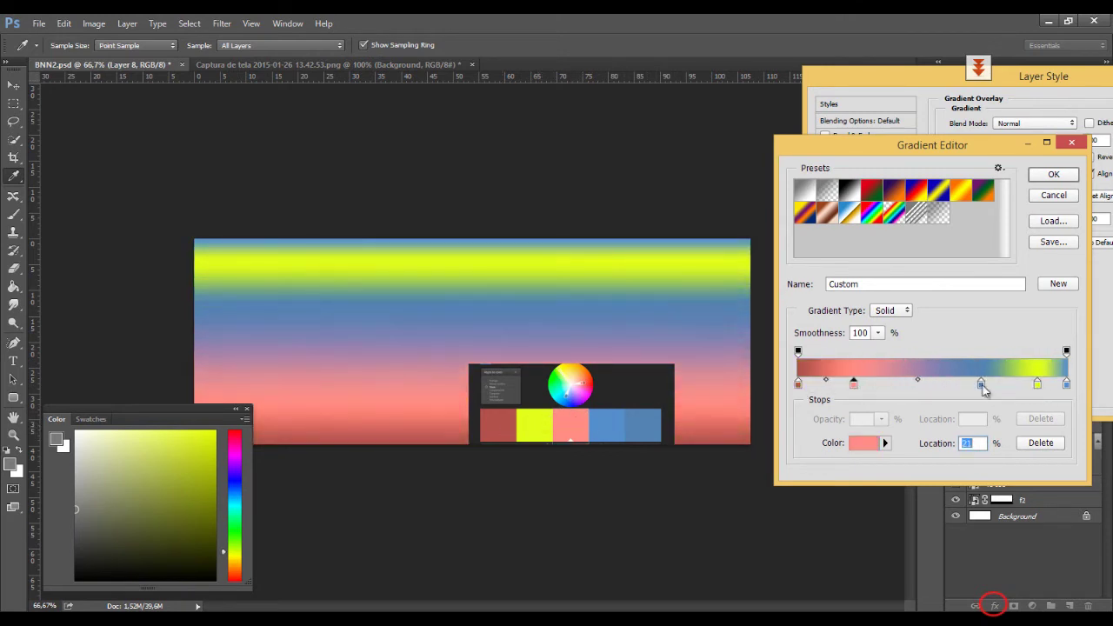
# Step: Arrange the gradient's pink stop at about 28% and yellow stop at 61%, and shift their midpoint slightly toward yellow
pyautogui.moveTo(981, 386); pyautogui.dragTo(961, 385)
pyautogui.moveTo(853, 385); pyautogui.dragTo(871, 385)
pyautogui.moveTo(961, 384)
pyautogui.mouseDown()
pyautogui.moveTo(987, 389)
pyautogui.moveTo(963, 385)
pyautogui.mouseUp()
pyautogui.moveTo(889, 380); pyautogui.dragTo(925, 380)
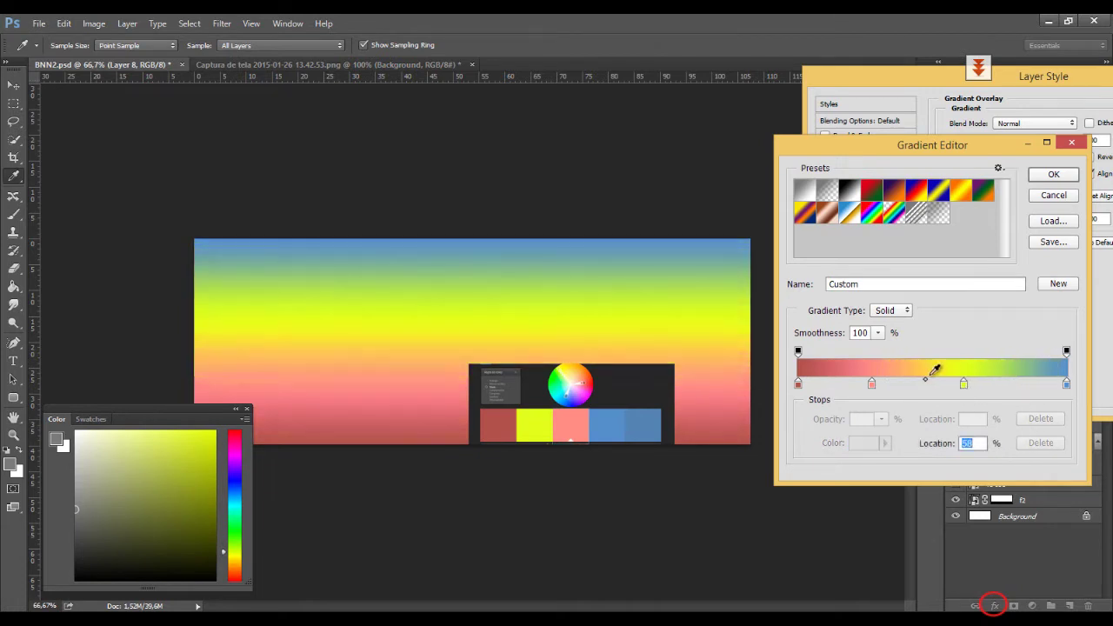
# Step: Add a blue stop beside the darker blue end stop, move the yellow stop closer to them, and accept the gradient
pyautogui.click(1054, 384)
pyautogui.click(621, 423)
pyautogui.click(1066, 384)
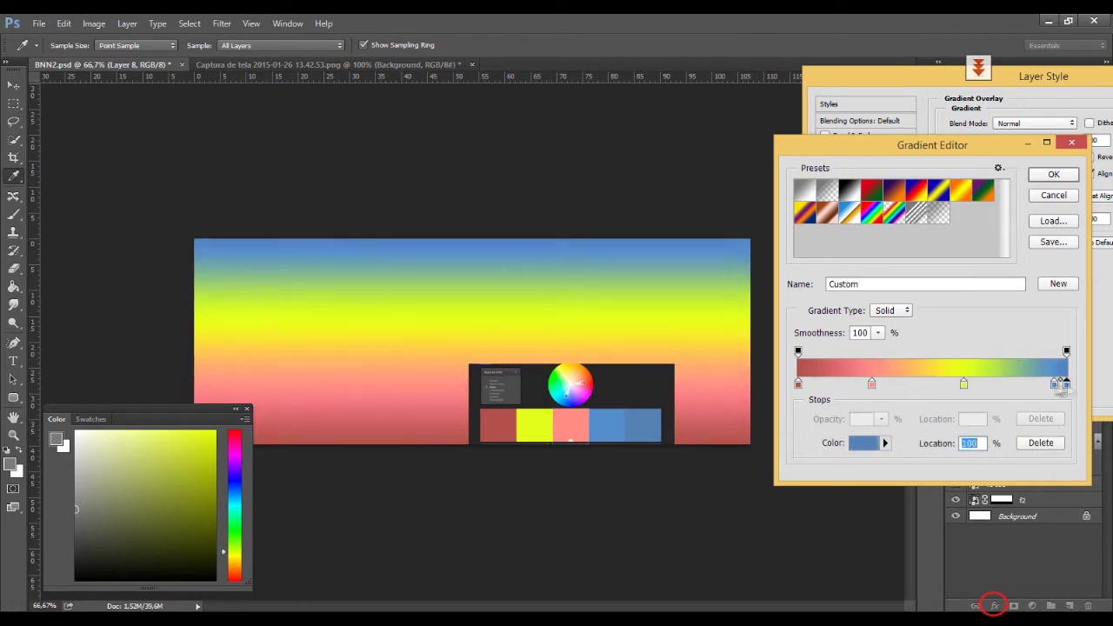
pyautogui.moveTo(1065, 385); pyautogui.dragTo(1054, 387)
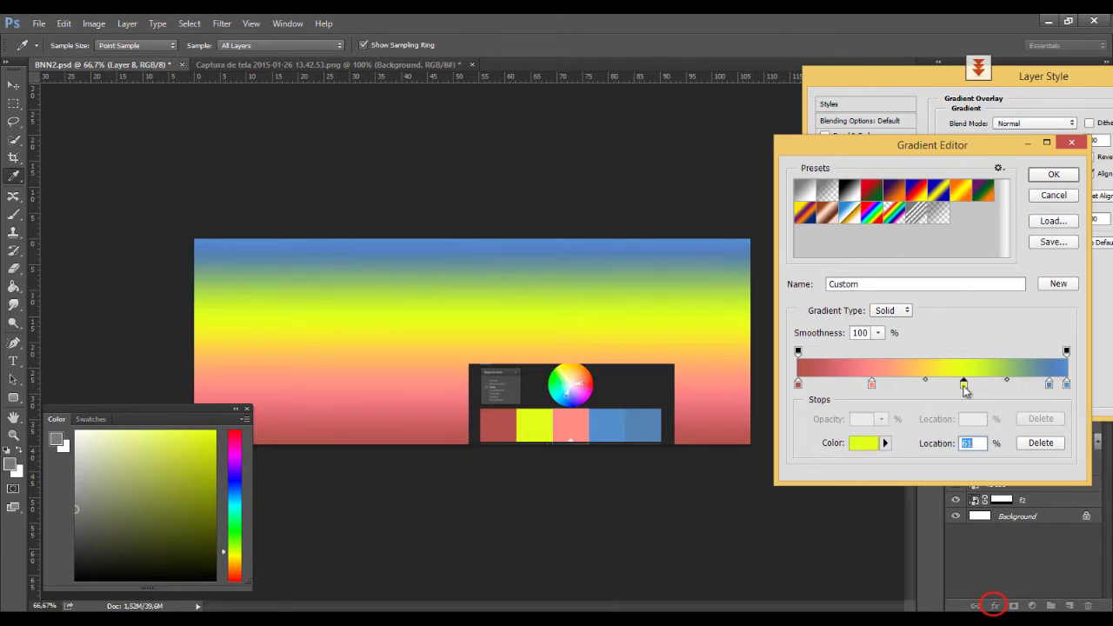
pyautogui.moveTo(962, 384); pyautogui.dragTo(1023, 383)
pyautogui.click(1054, 175)
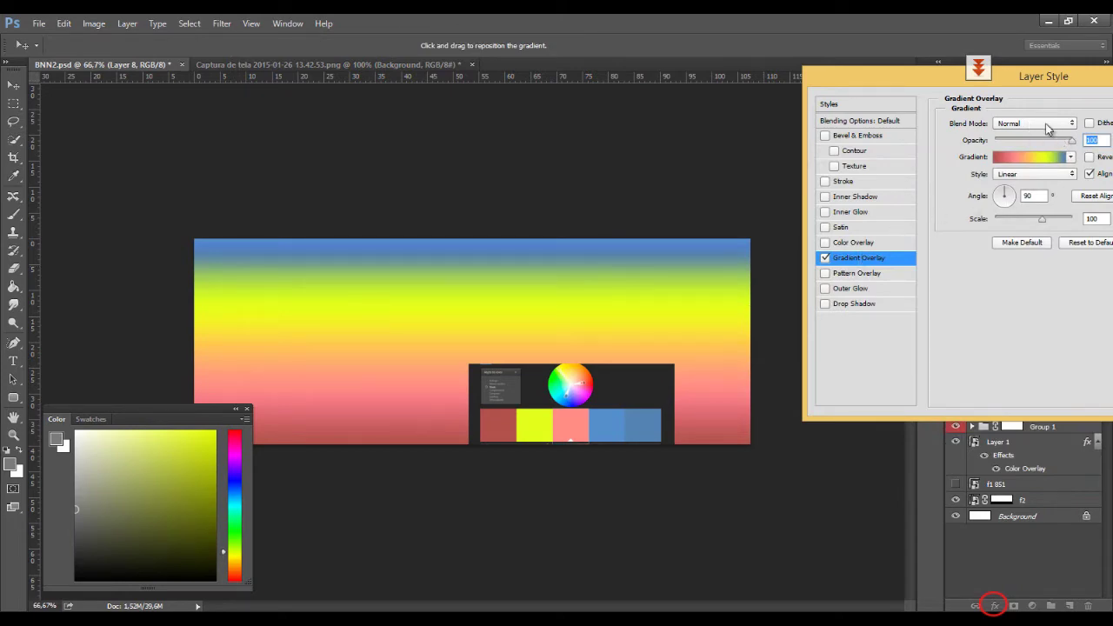
# Step: Try the Darken and Overlay blend modes on the gradient overlay, set it back to Normal, and apply the layer style
pyautogui.click(1048, 129)
pyautogui.click(1024, 160)
pyautogui.moveTo(1031, 89); pyautogui.dragTo(872, 90)
pyautogui.click(895, 128)
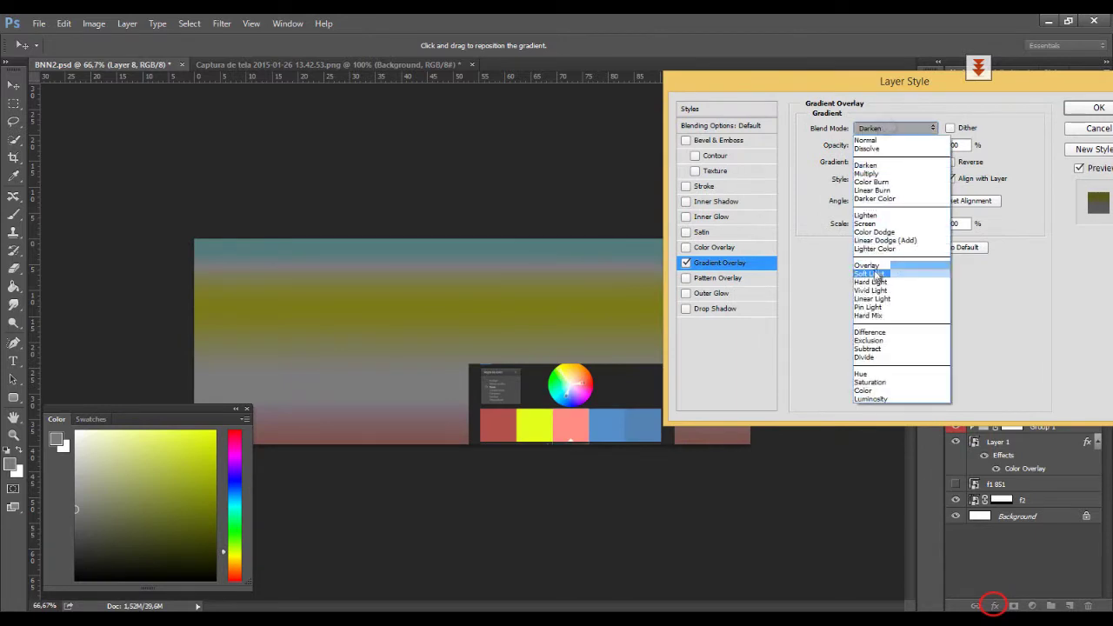
pyautogui.click(873, 265)
pyautogui.click(872, 129)
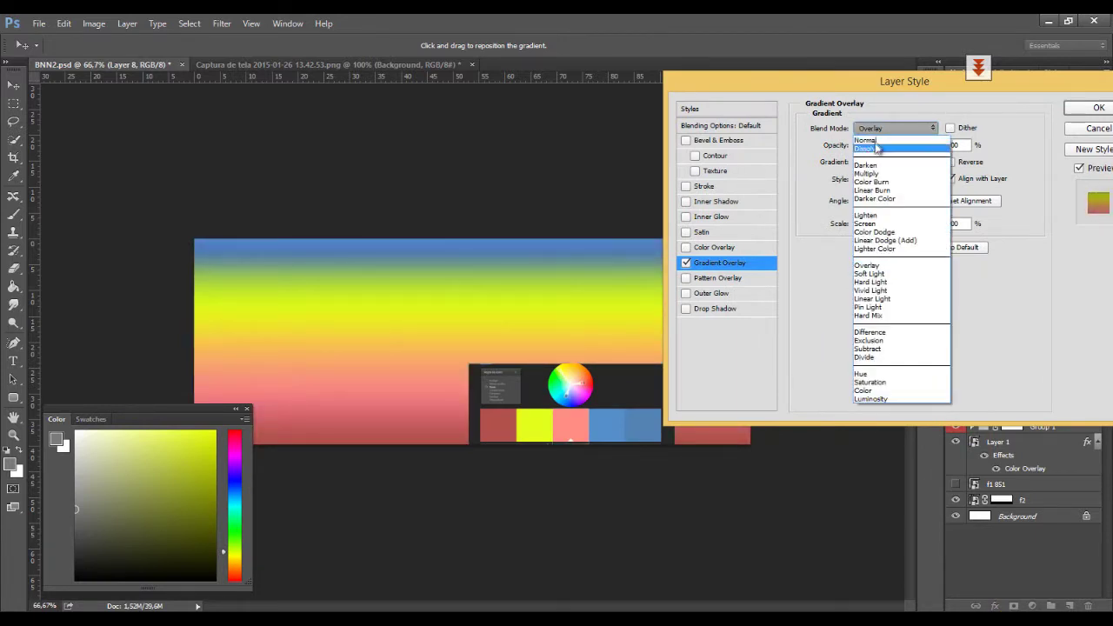
pyautogui.click(913, 137)
pyautogui.click(1087, 107)
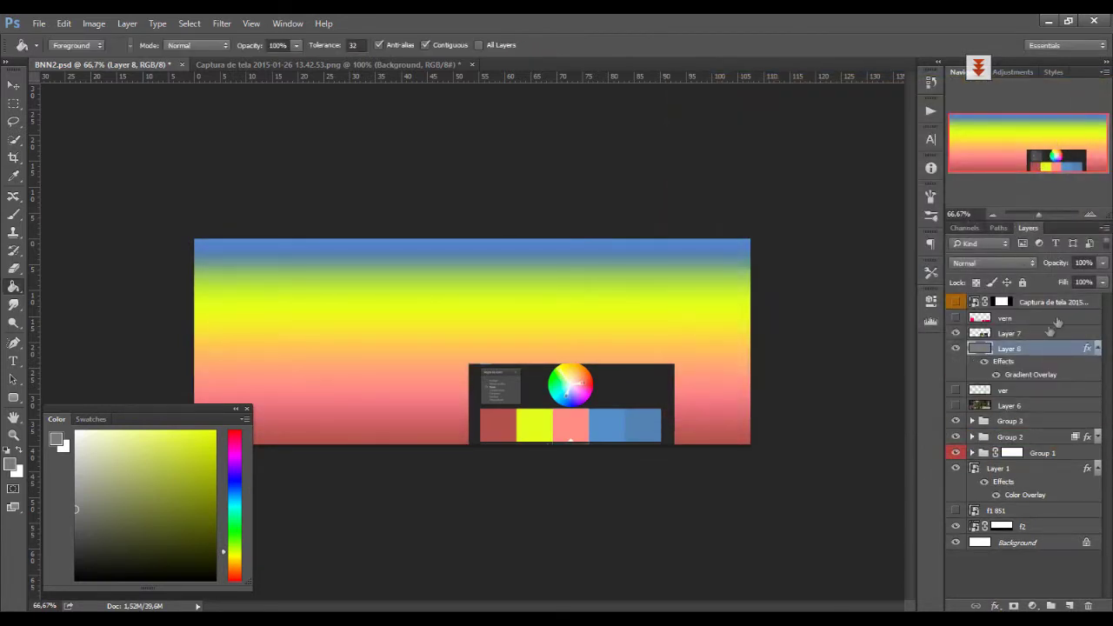
# Step: Toggle the gradient layer's visibility and sweep its opacity down to 0% and back to 100% to compare
pyautogui.click(956, 349)
pyautogui.click(956, 349)
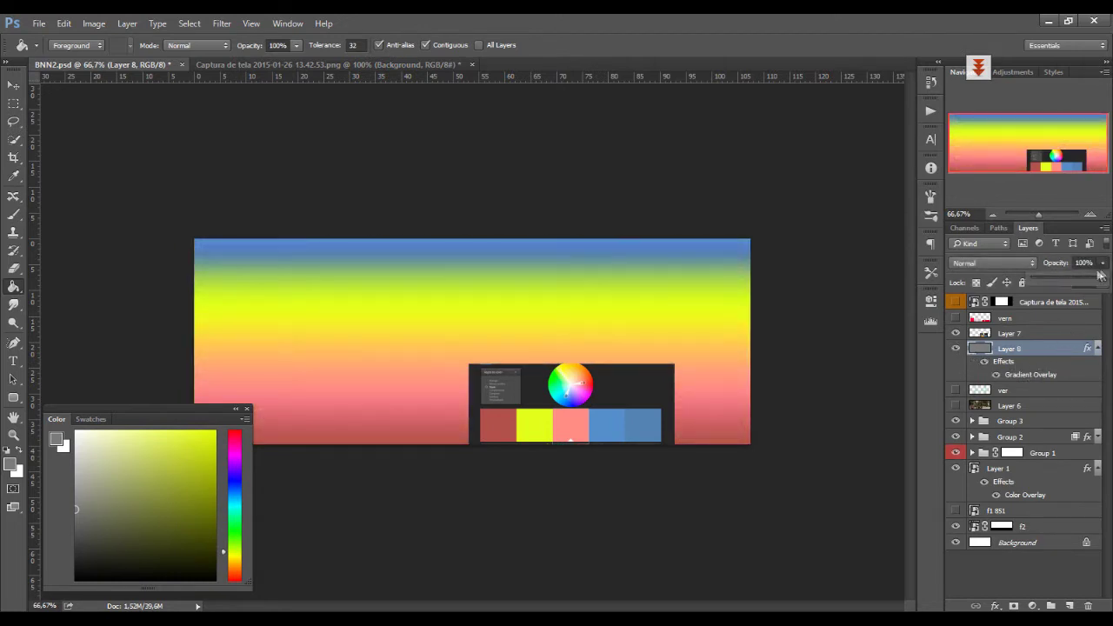
pyautogui.moveTo(1074, 281); pyautogui.dragTo(914, 347)
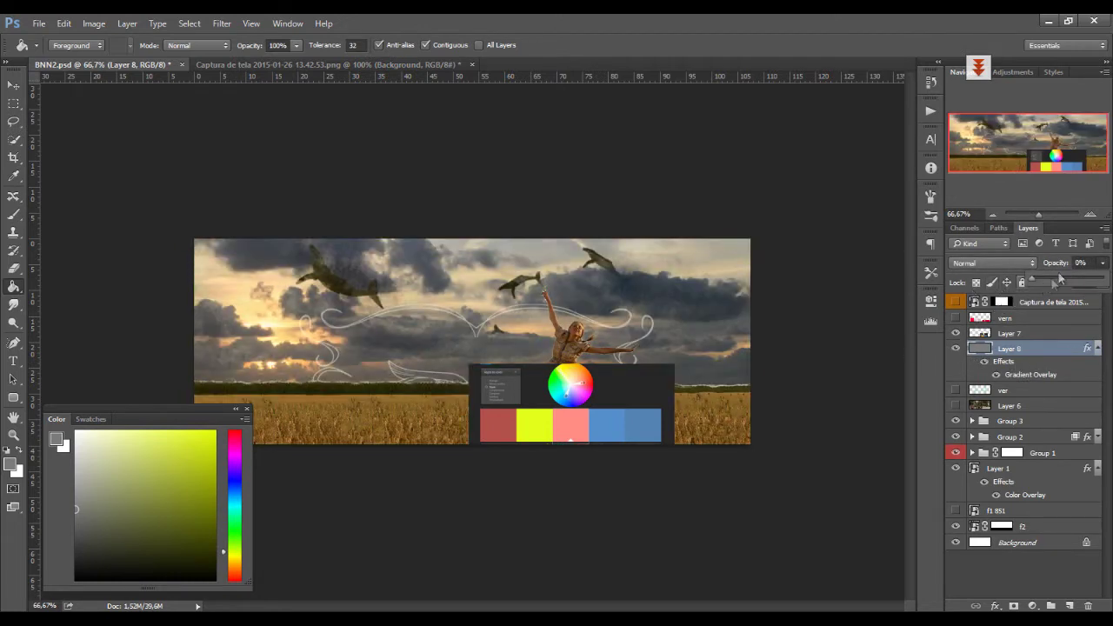
pyautogui.moveTo(1037, 284); pyautogui.dragTo(1108, 271)
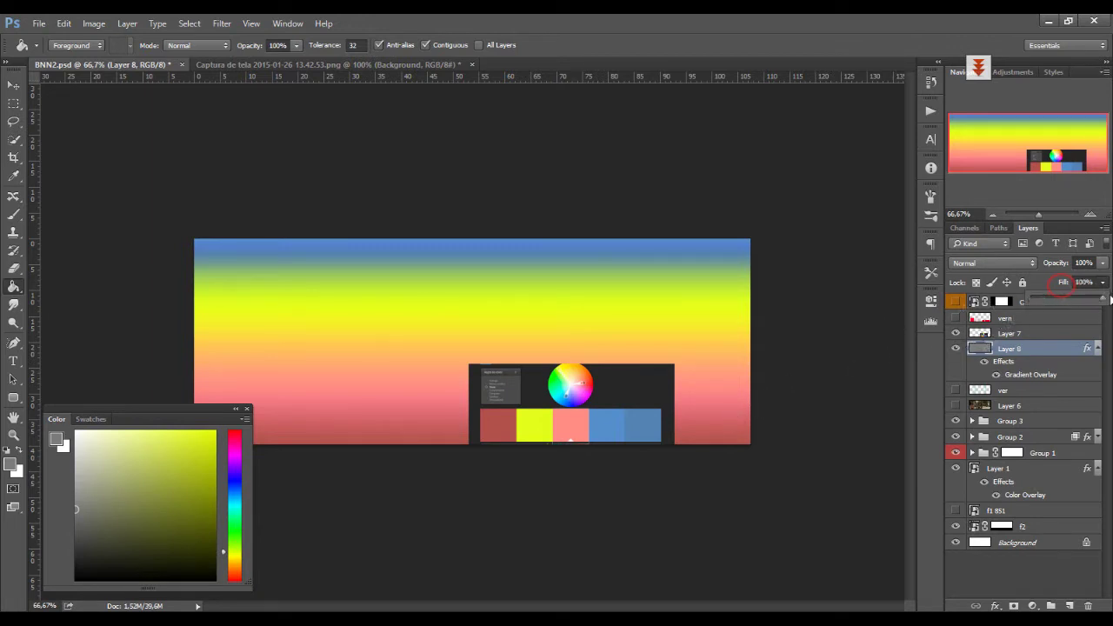
# Step: Lower the gradient layer's fill to 0%, switching its effects off and on to compare
pyautogui.click(983, 364)
pyautogui.click(987, 371)
pyautogui.click(985, 363)
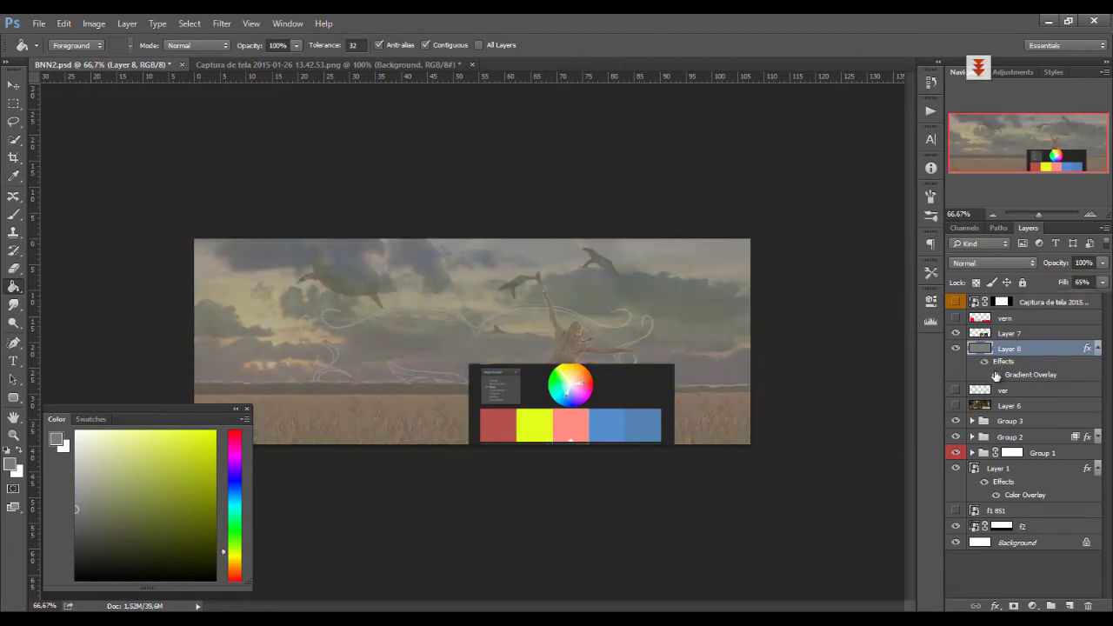
pyautogui.click(985, 363)
pyautogui.moveTo(1082, 301); pyautogui.dragTo(1032, 301)
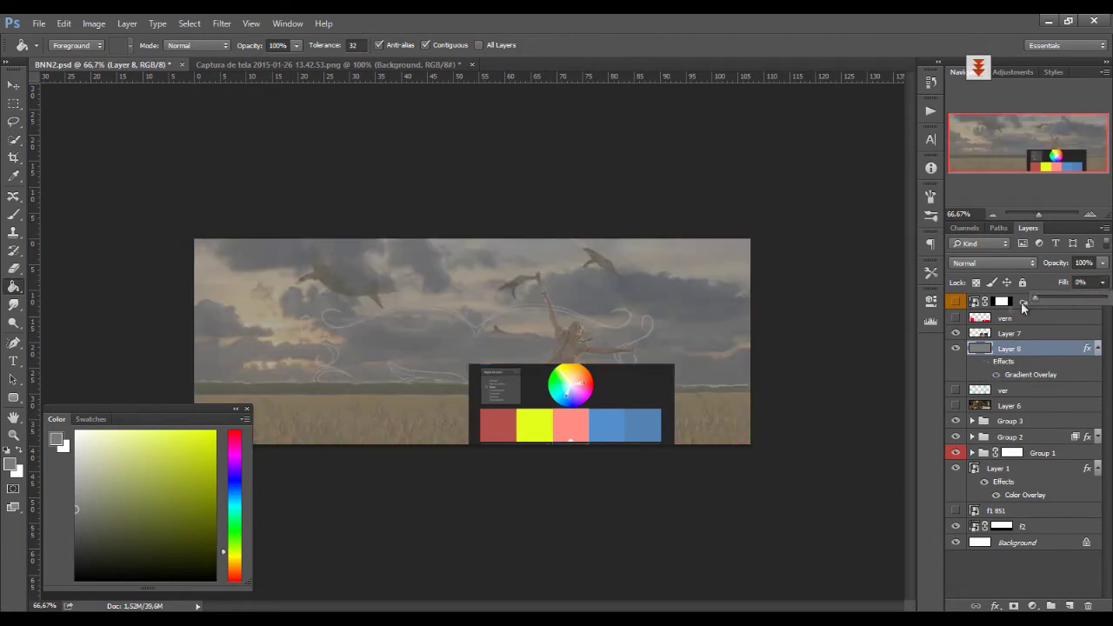
pyautogui.click(984, 362)
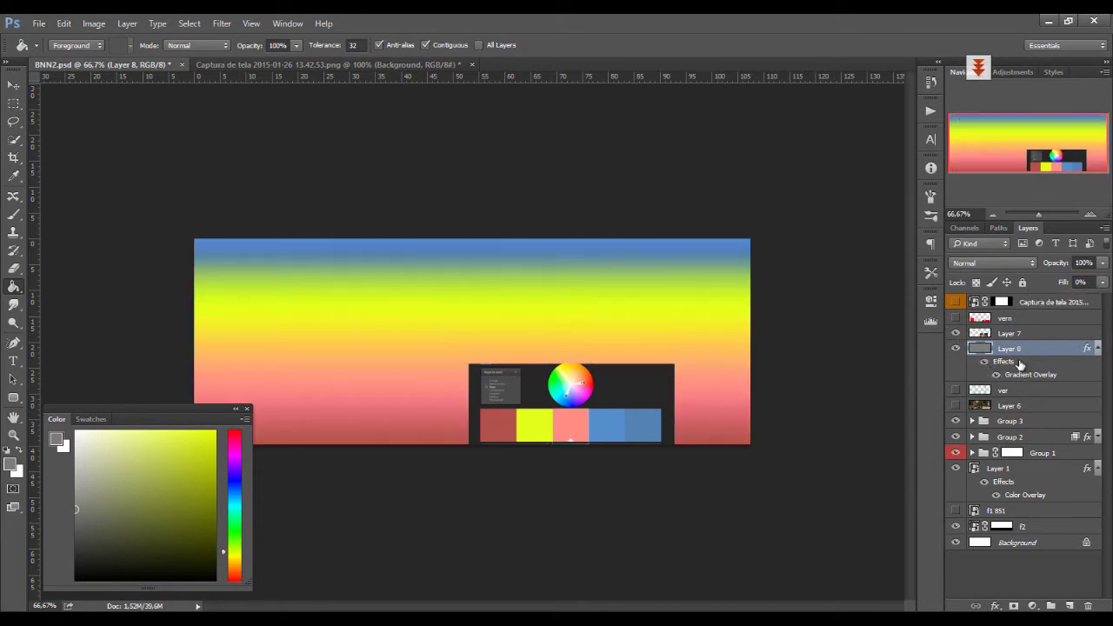
# Step: Try several blend modes in the gradient layer's blending options and settle on Soft Light
pyautogui.doubleClick(1022, 365)
pyautogui.moveTo(589, 110); pyautogui.dragTo(987, 249)
pyautogui.click(956, 288)
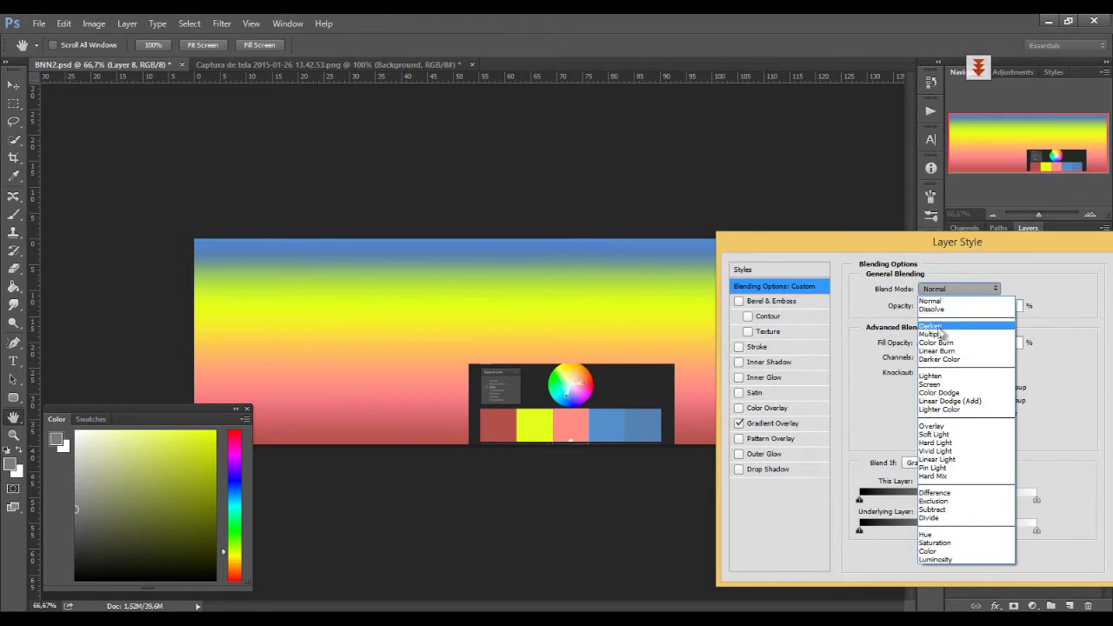
pyautogui.click(954, 313)
pyautogui.click(956, 288)
pyautogui.click(952, 389)
pyautogui.moveTo(957, 242); pyautogui.dragTo(860, 85)
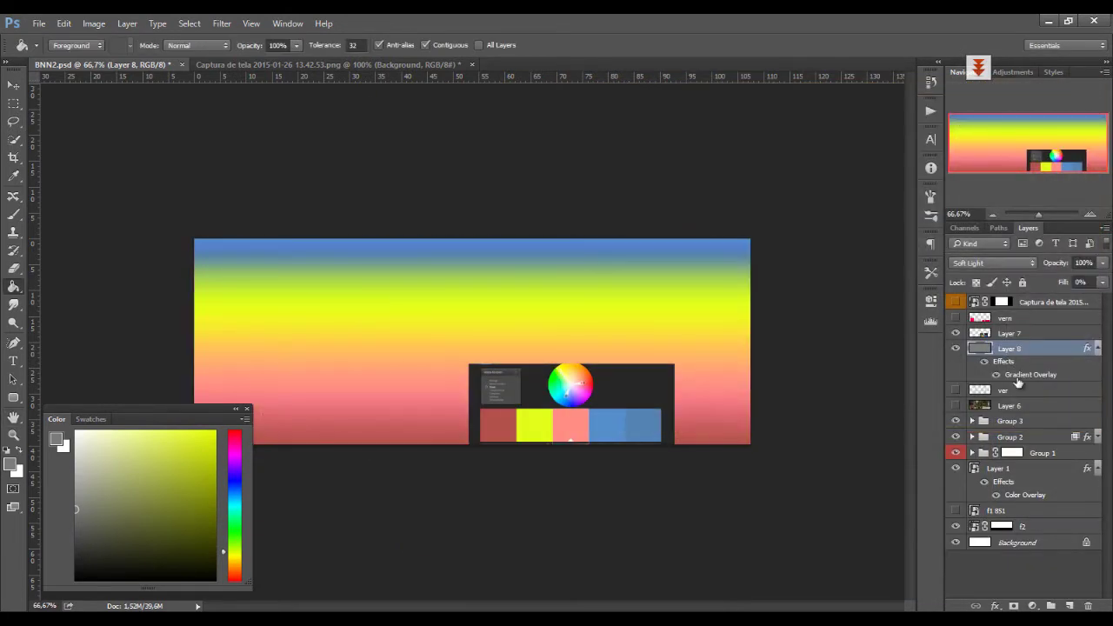
# Step: Try Lighten and other blend modes on Layer 8's gradient overlay, running through the modes down to Luminosity
pyautogui.doubleClick(1018, 377)
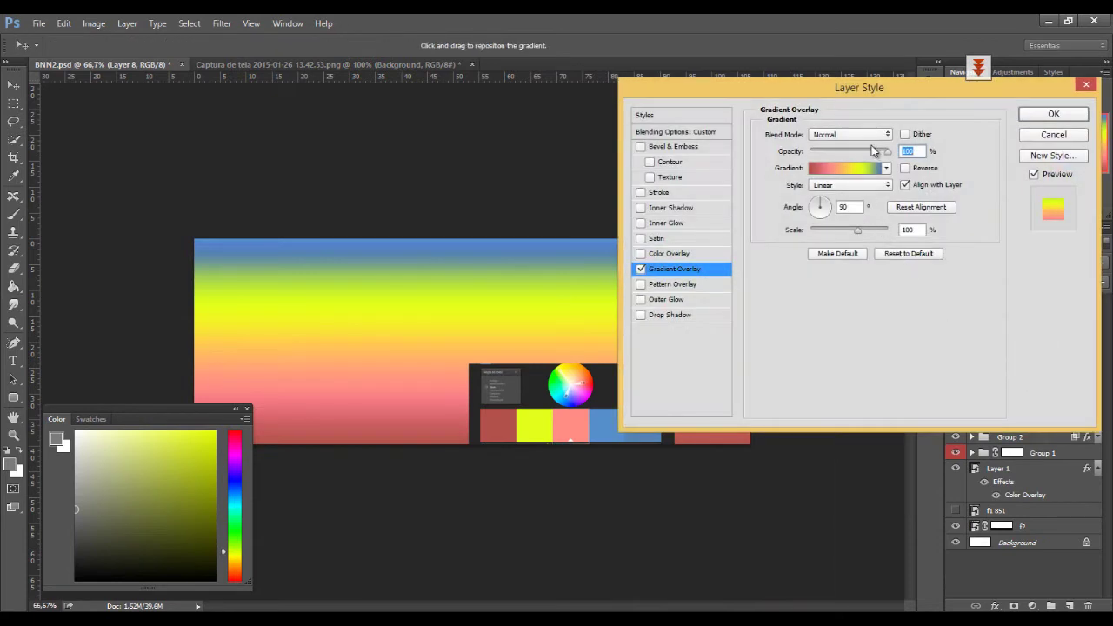
pyautogui.click(848, 134)
pyautogui.click(850, 219)
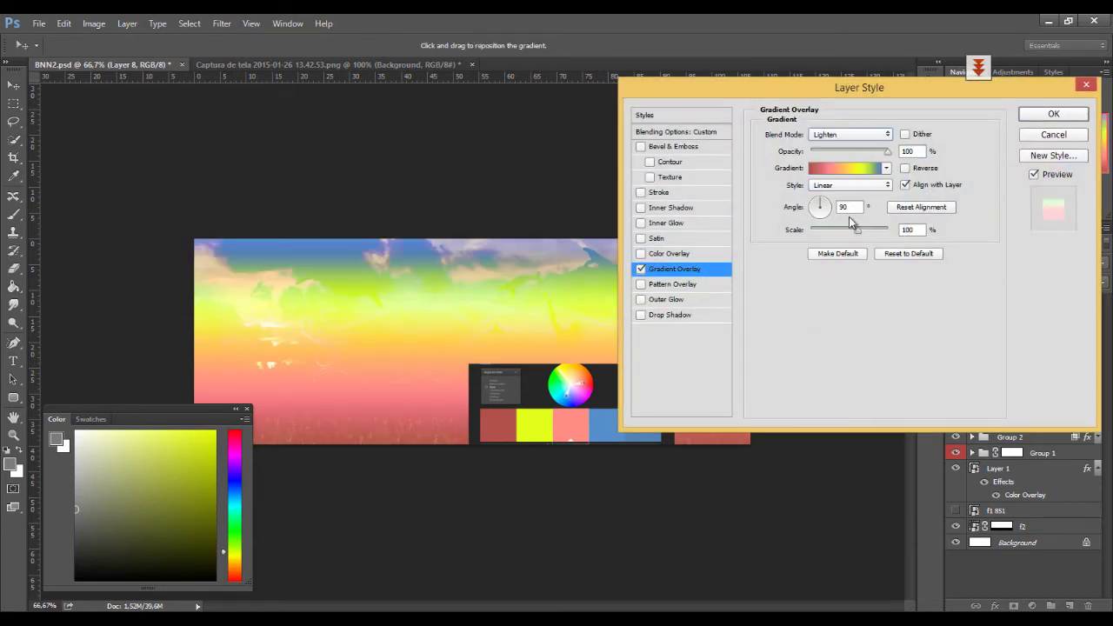
pyautogui.scroll(7, 867, 135)
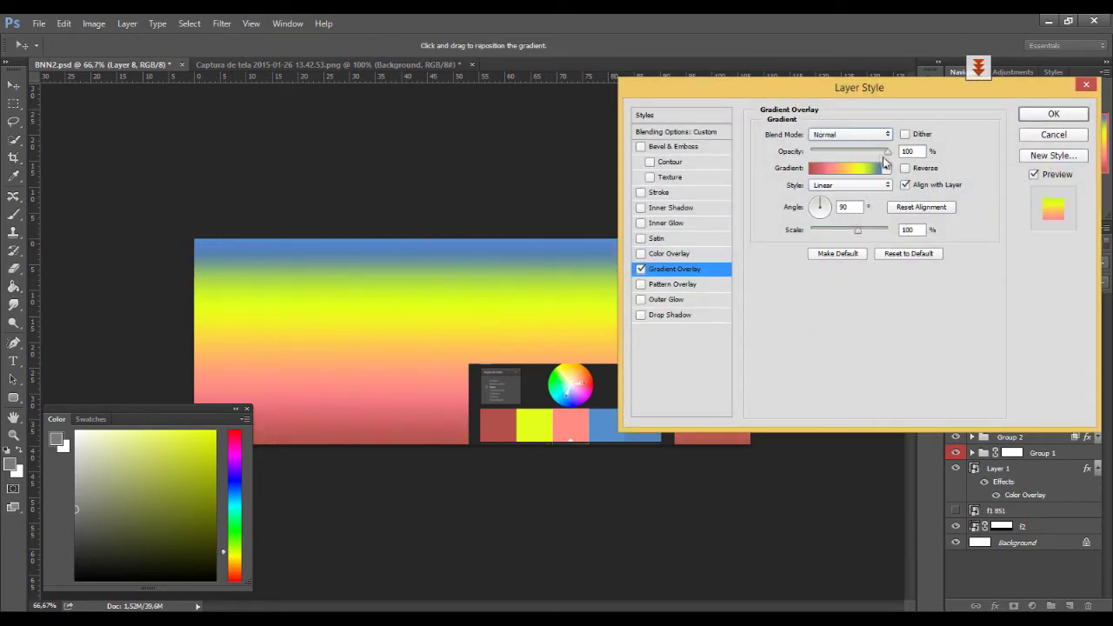
pyautogui.scroll(-2, 888, 142)
pyautogui.moveTo(874, 87); pyautogui.dragTo(1075, 171)
pyautogui.scroll(-20, 1043, 193)
# Step: Try the Overlay and Screen blend modes on the gradient overlay and settle on Multiply
pyautogui.click(1050, 217)
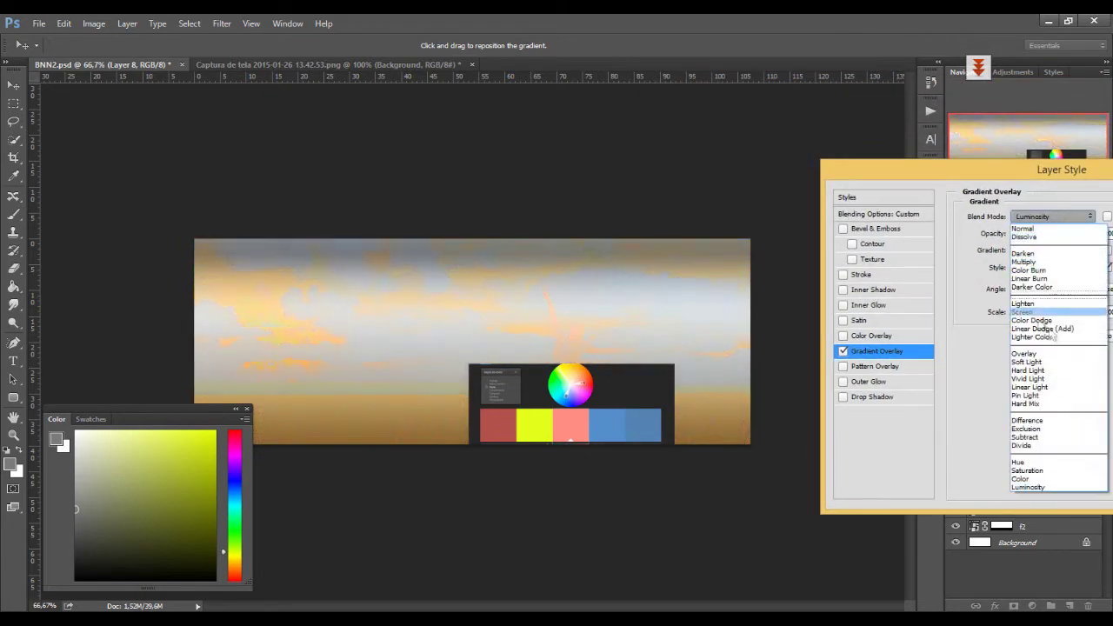
pyautogui.click(1027, 354)
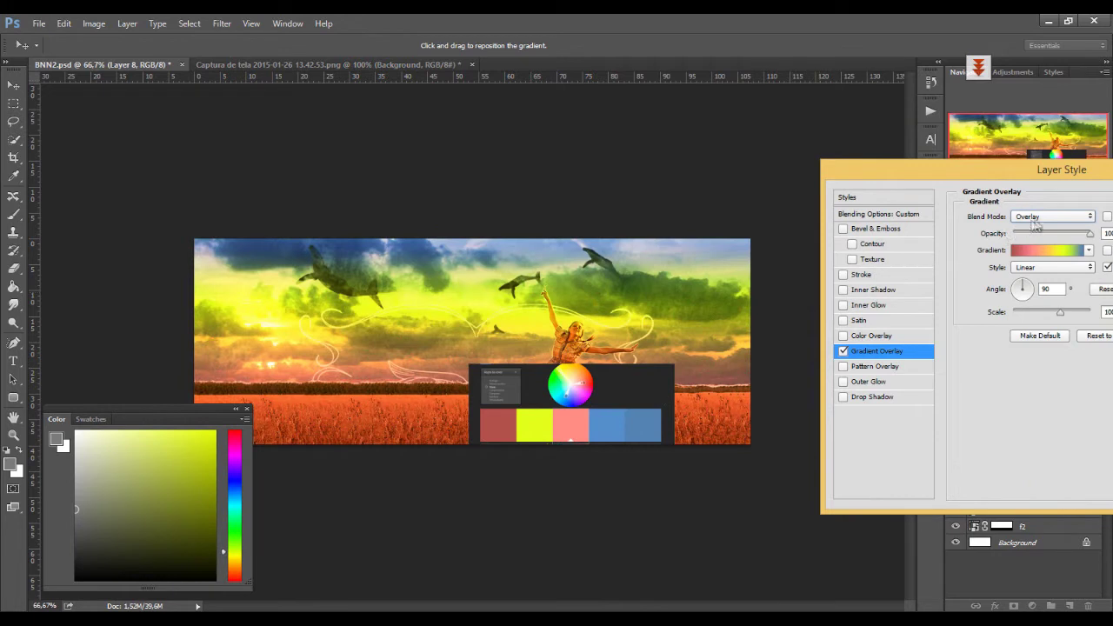
pyautogui.click(1034, 217)
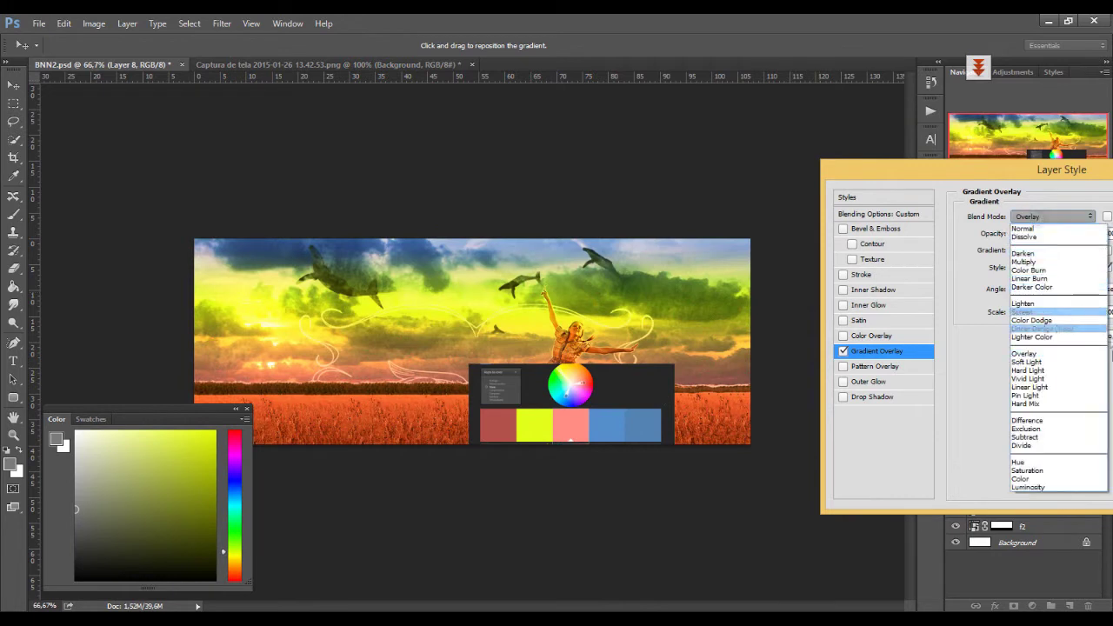
pyautogui.click(1040, 313)
pyautogui.click(1043, 218)
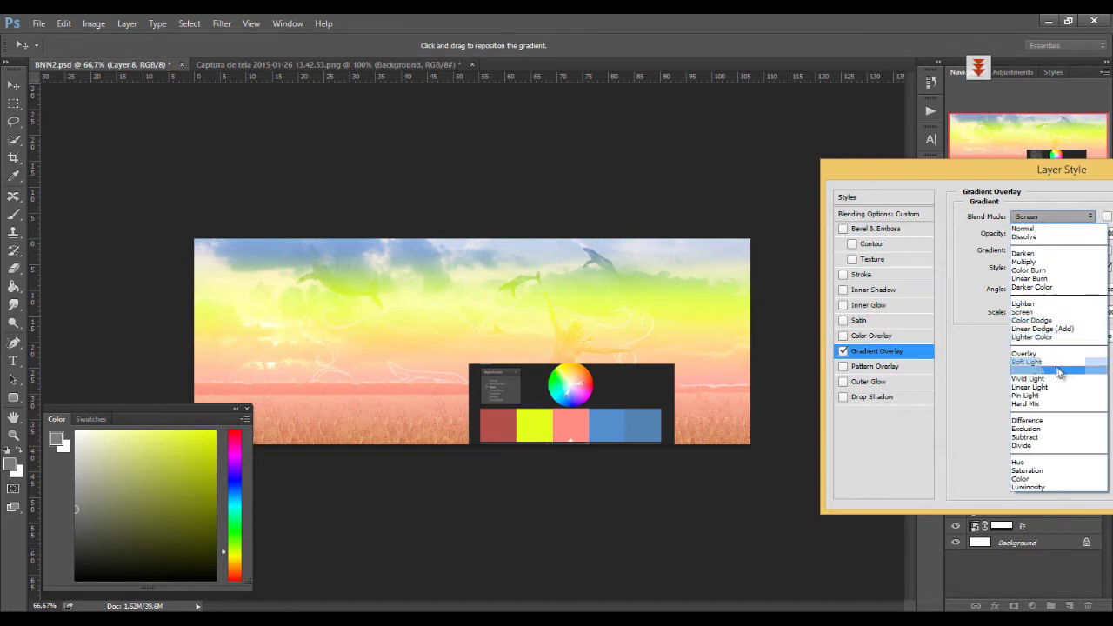
pyautogui.click(1039, 262)
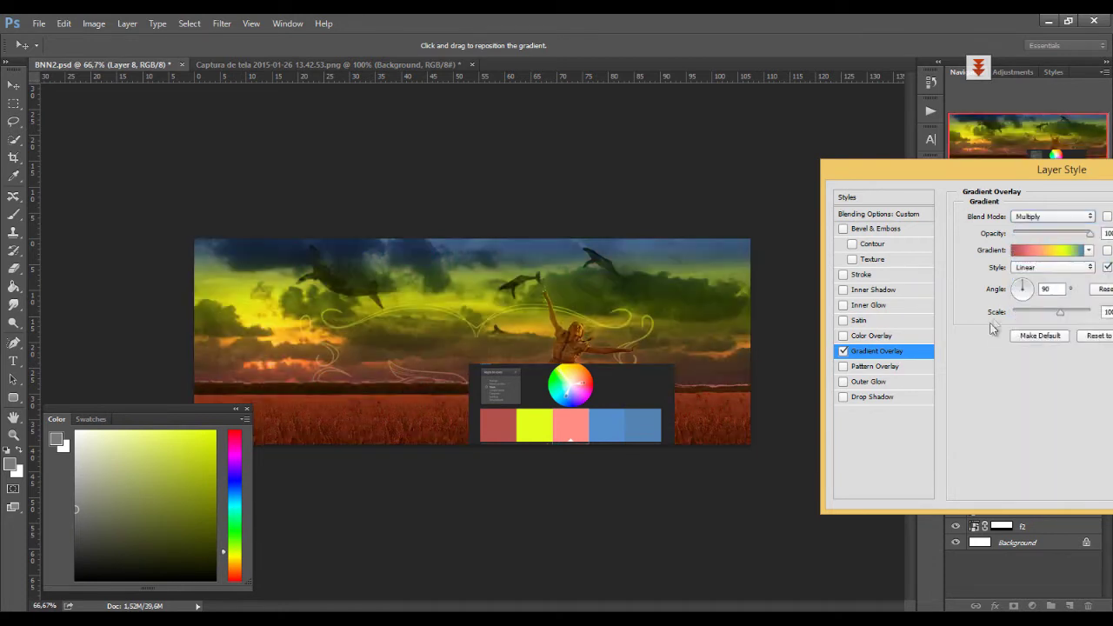
# Step: Lower the gradient overlay's opacity to about 28%, apply the layer style, and compare the banner with Layer 8 hidden and shown
pyautogui.moveTo(1021, 173); pyautogui.dragTo(878, 166)
pyautogui.moveTo(947, 226); pyautogui.dragTo(891, 231)
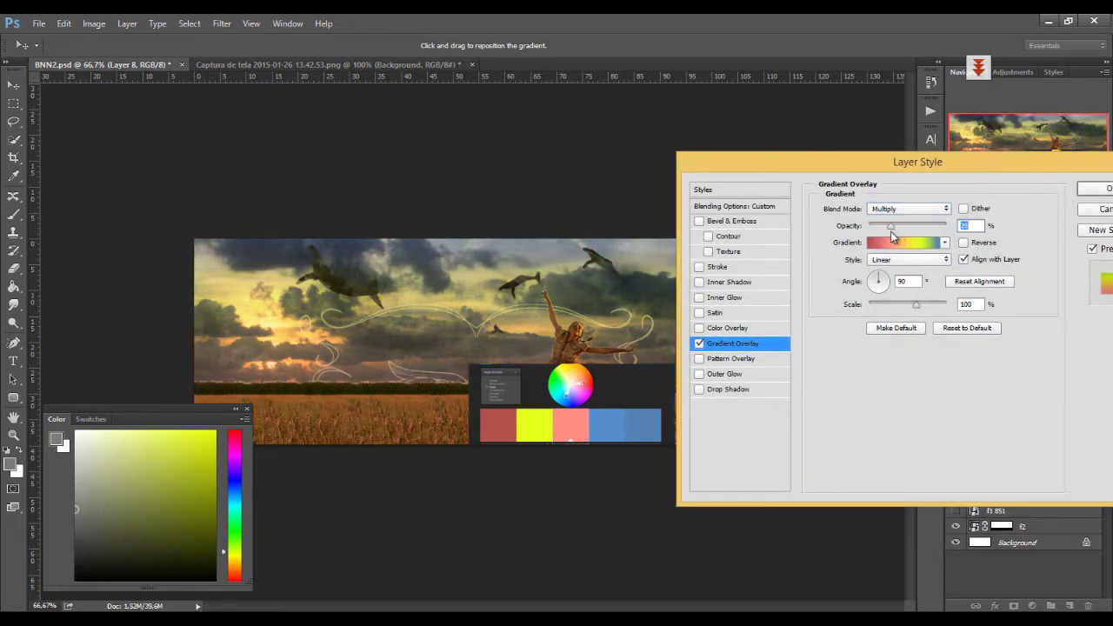
pyautogui.moveTo(1034, 172); pyautogui.dragTo(487, 150)
pyautogui.moveTo(616, 153); pyautogui.dragTo(653, 221)
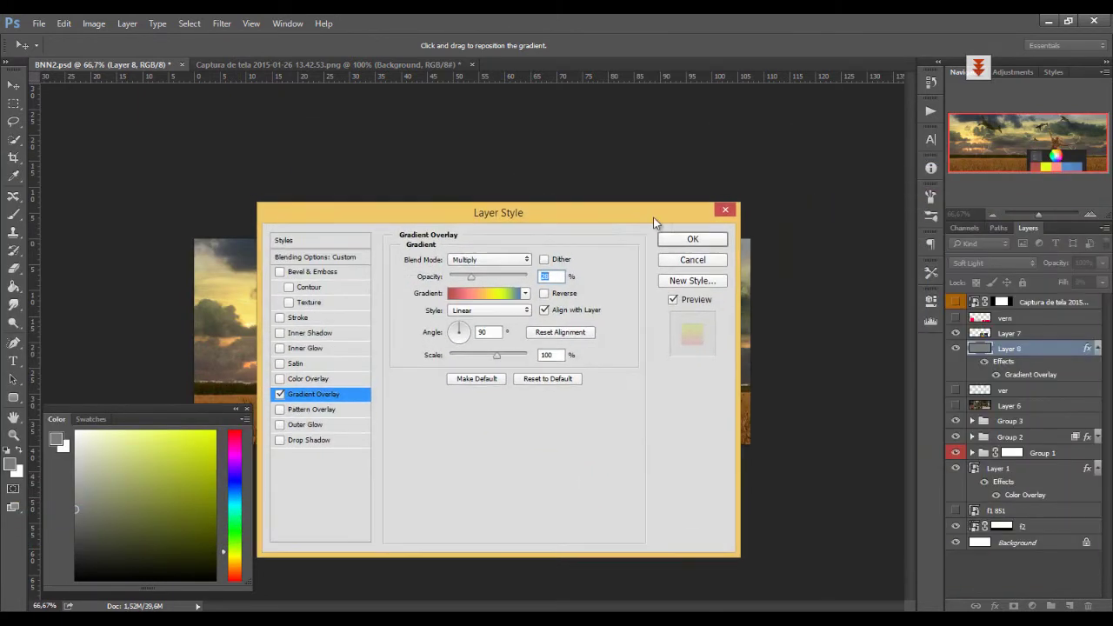
pyautogui.click(709, 240)
pyautogui.click(956, 349)
pyautogui.click(956, 348)
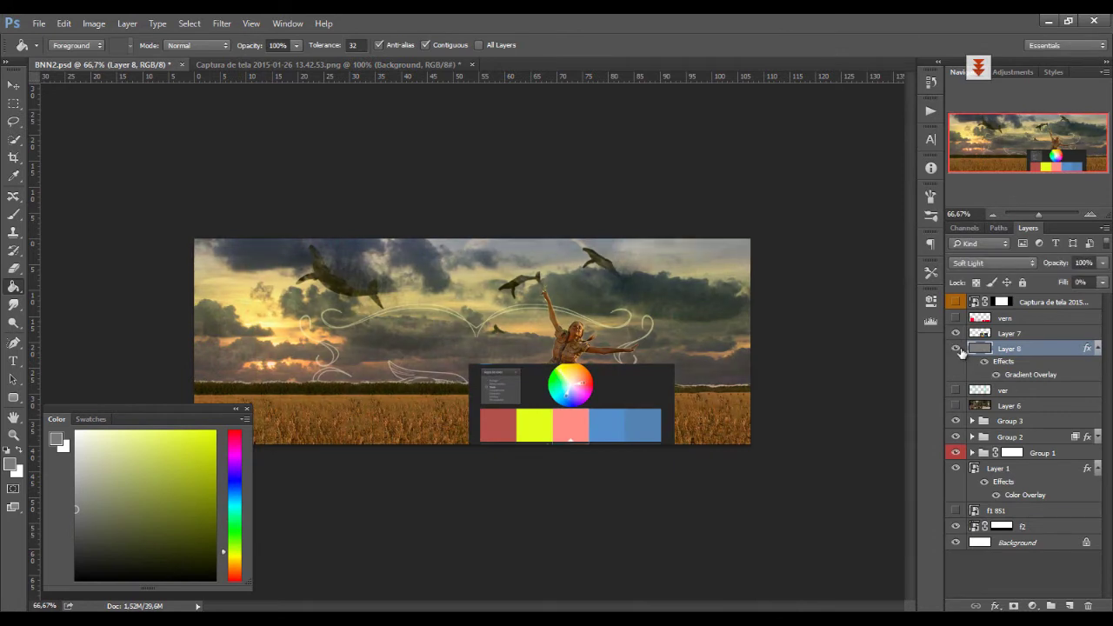
# Step: Add a Photo Filter adjustment layer above Layer 8 and set its filter colour to white, ffffff
pyautogui.click(1032, 606)
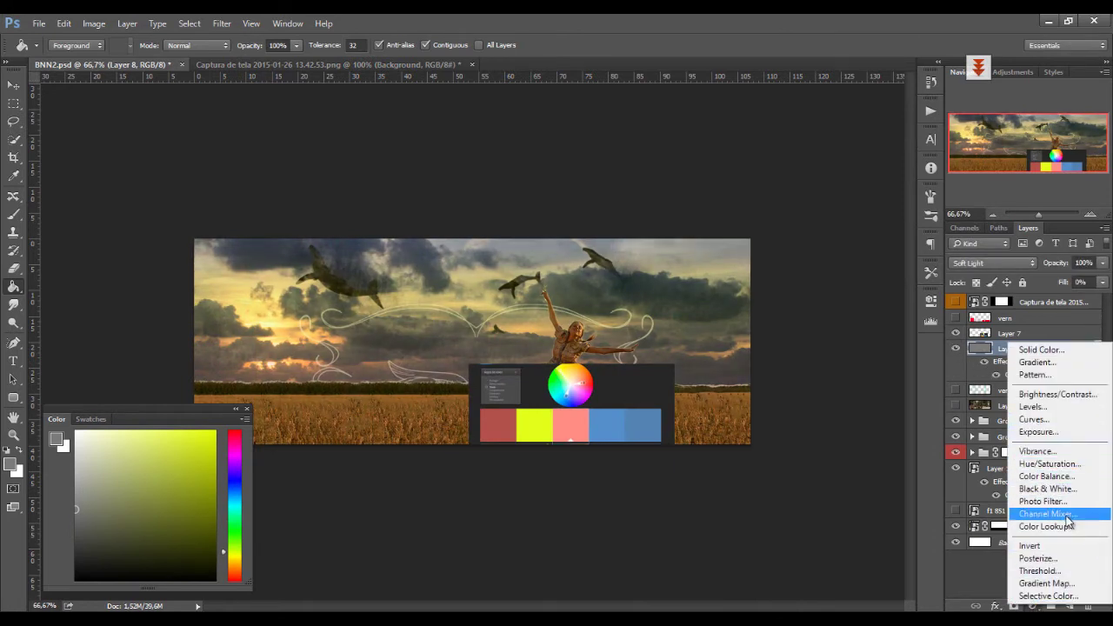
pyautogui.click(1042, 502)
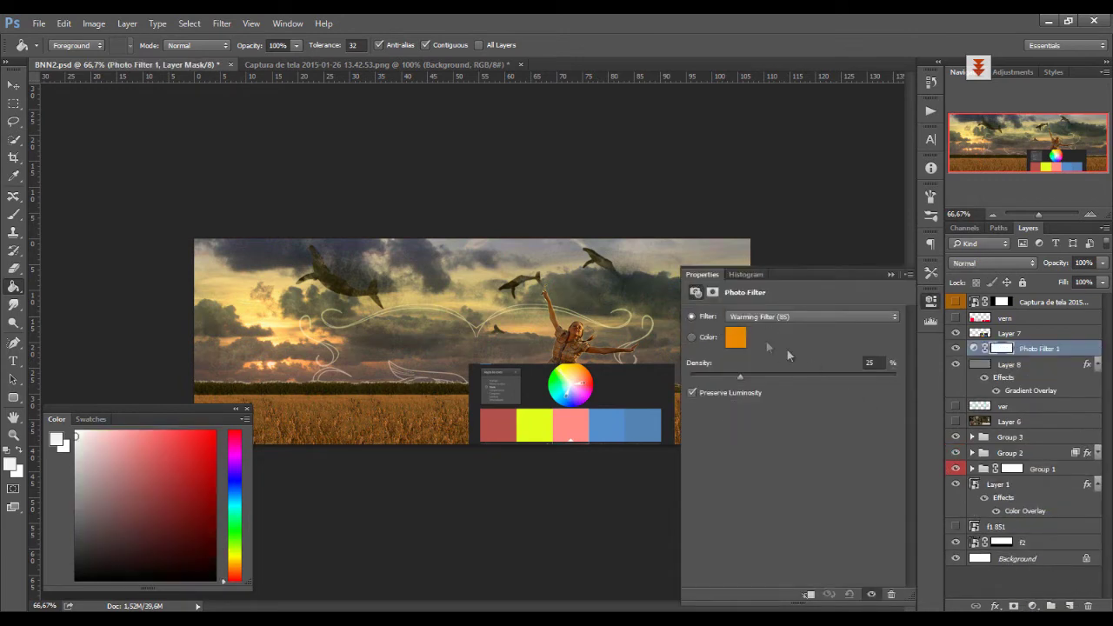
pyautogui.click(735, 339)
pyautogui.write('ffffff')
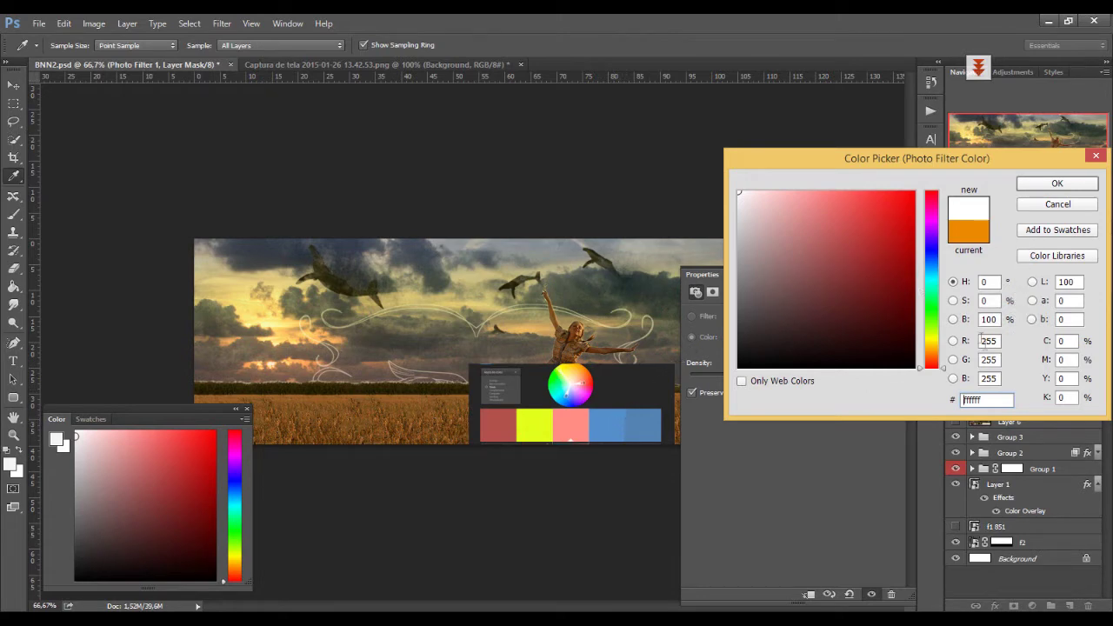
pyautogui.click(1057, 183)
# Step: Toggle the photo filter layer's visibility to compare the banner with and without it
pyautogui.moveTo(805, 272); pyautogui.dragTo(802, 189)
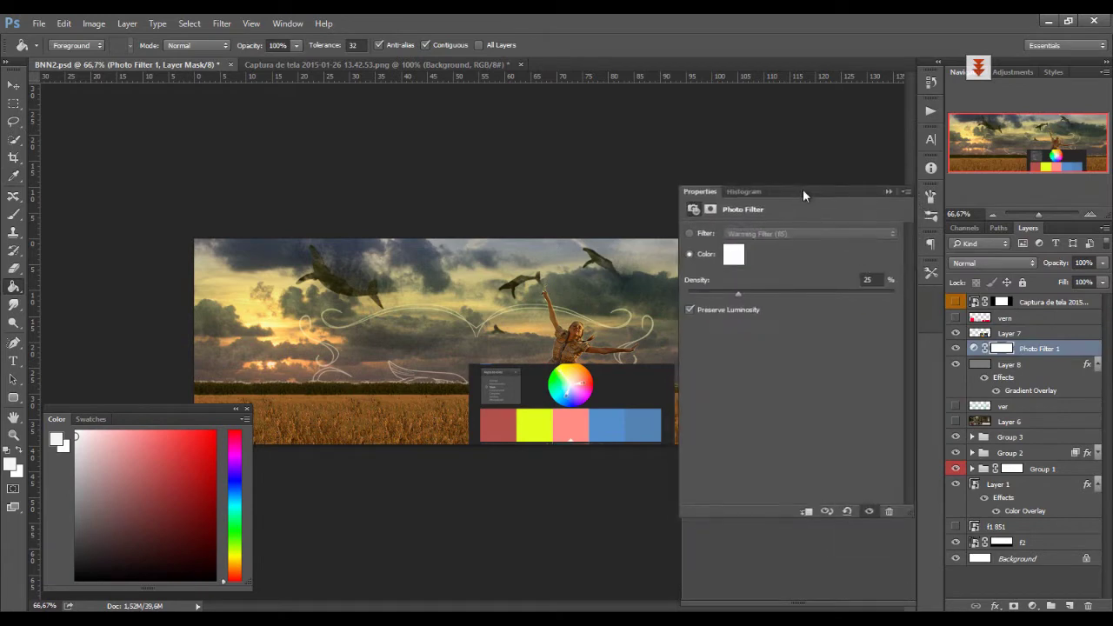
pyautogui.click(738, 252)
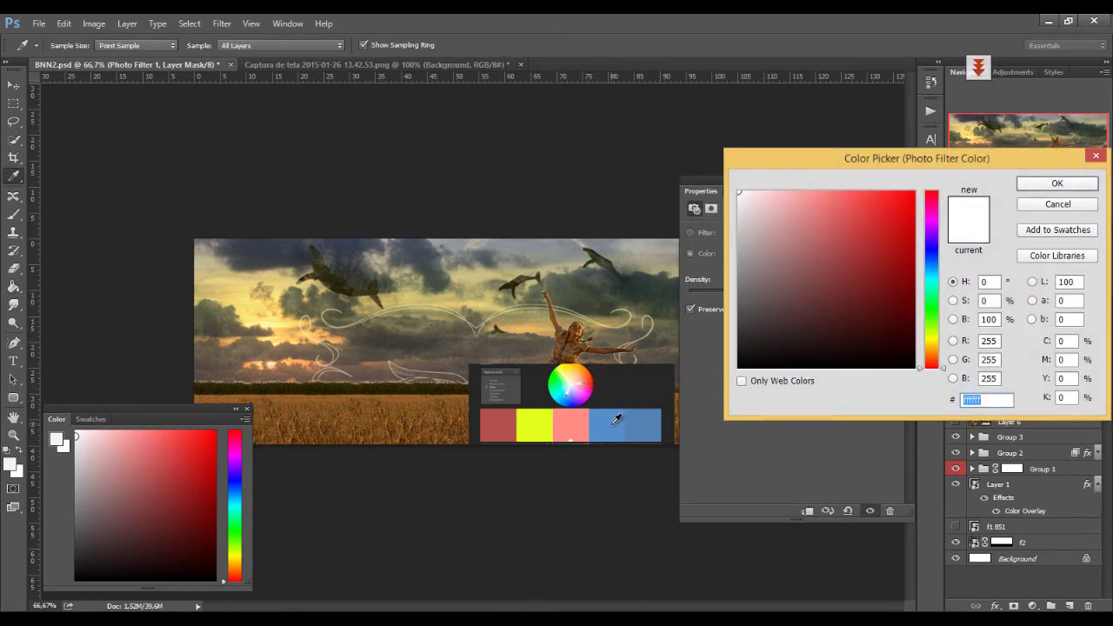
pyautogui.click(1057, 203)
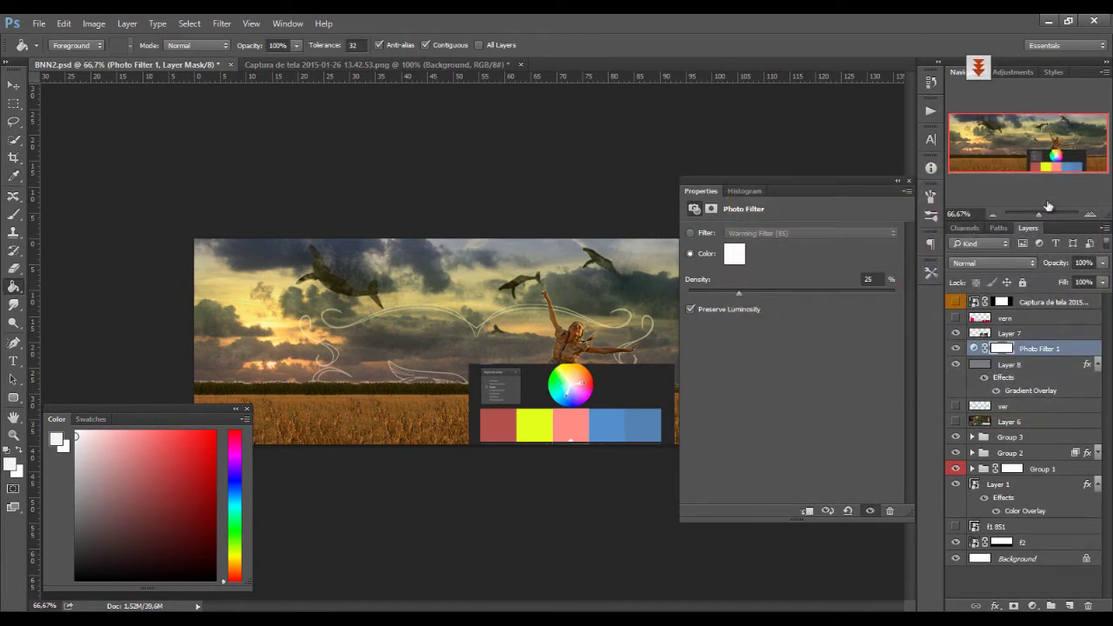
pyautogui.click(955, 352)
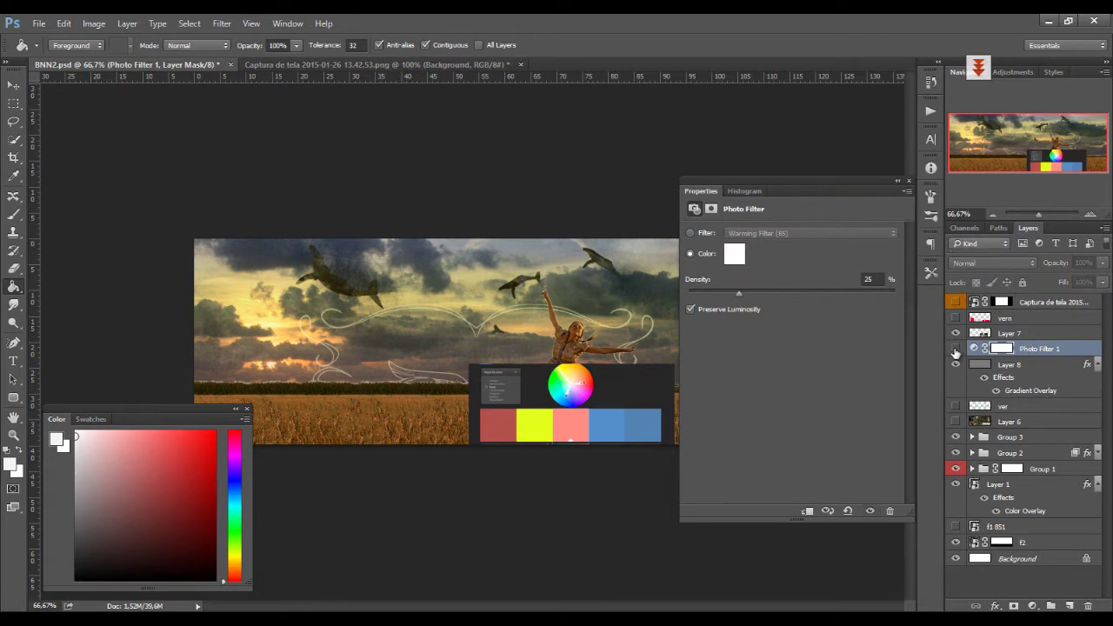
pyautogui.click(955, 351)
pyautogui.doubleClick(705, 185)
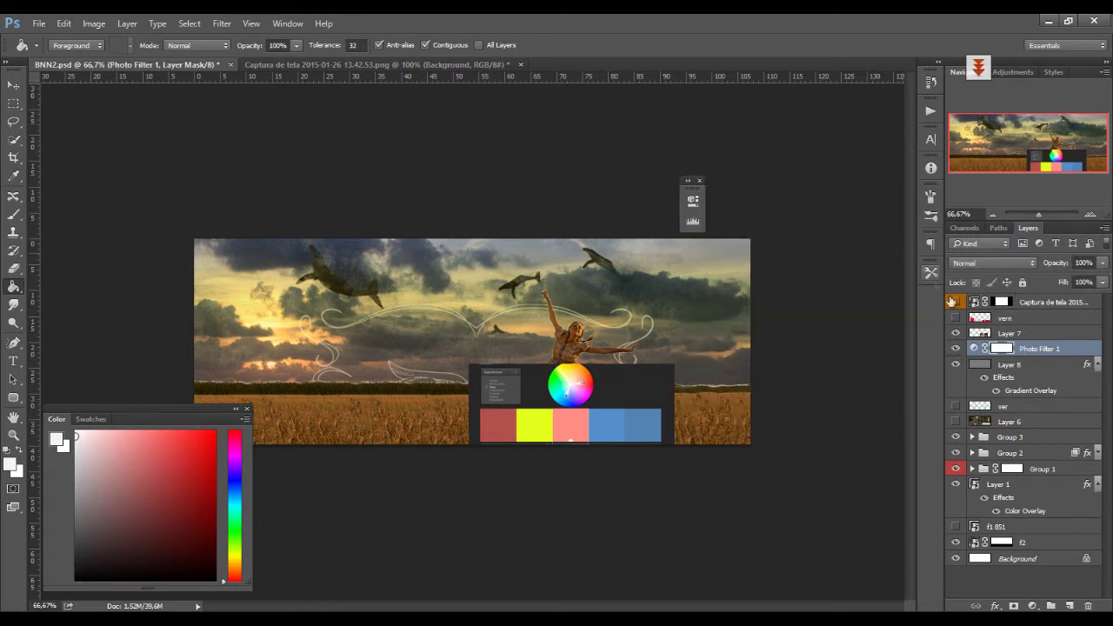
# Step: Try a pale yellow, d2c179, sampled from the sunset sky as the photo filter's colour
pyautogui.doubleClick(975, 349)
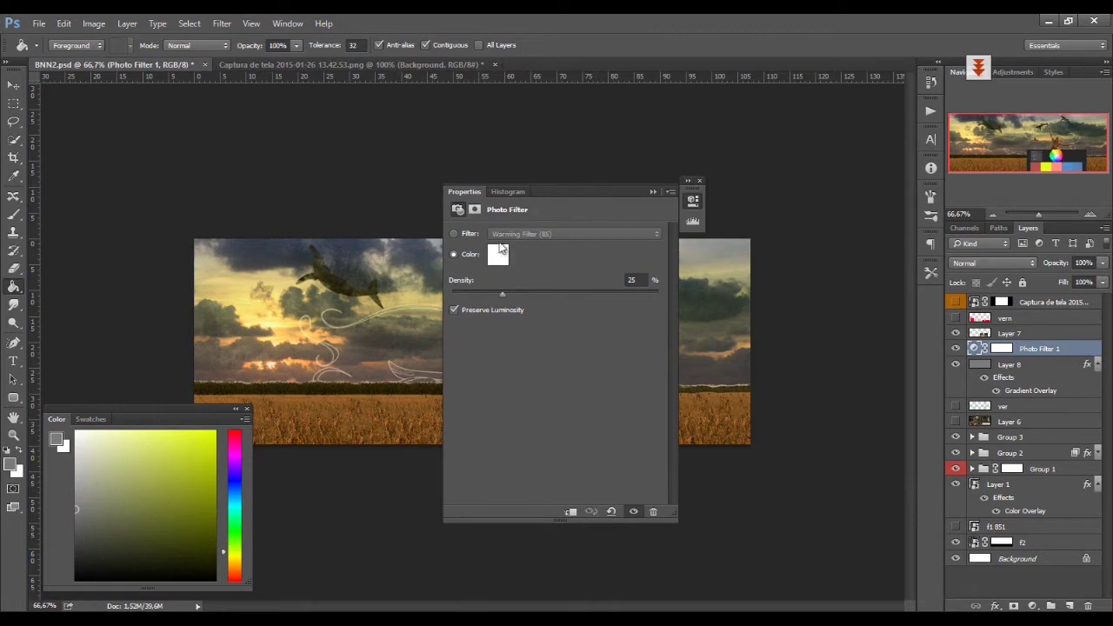
pyautogui.click(502, 259)
pyautogui.moveTo(287, 303); pyautogui.dragTo(355, 275)
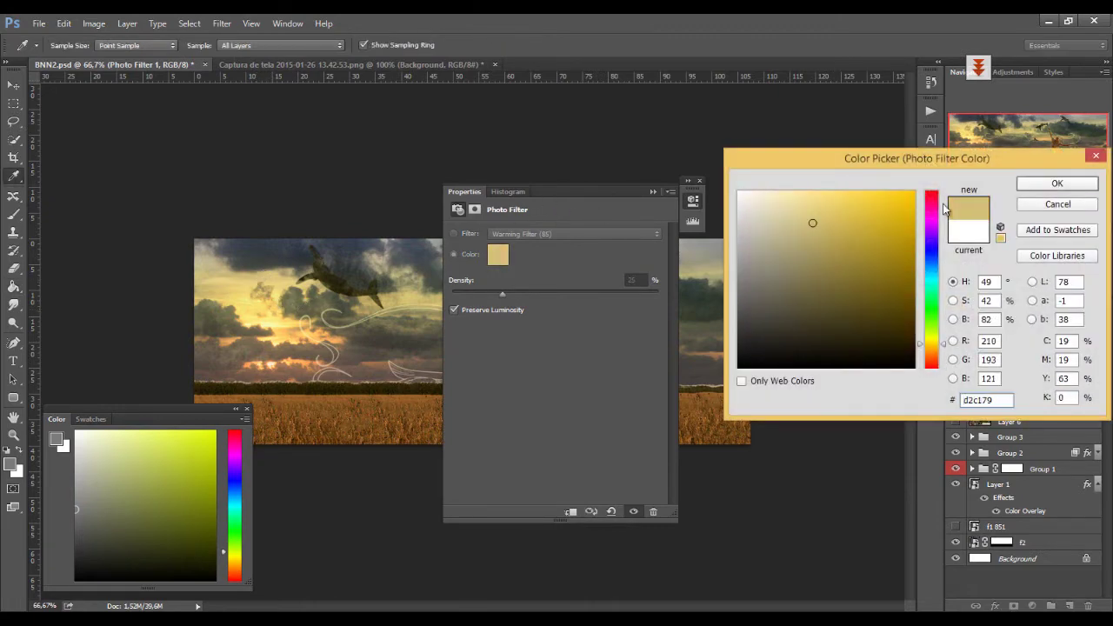
pyautogui.click(1043, 205)
pyautogui.moveTo(598, 191); pyautogui.dragTo(965, 313)
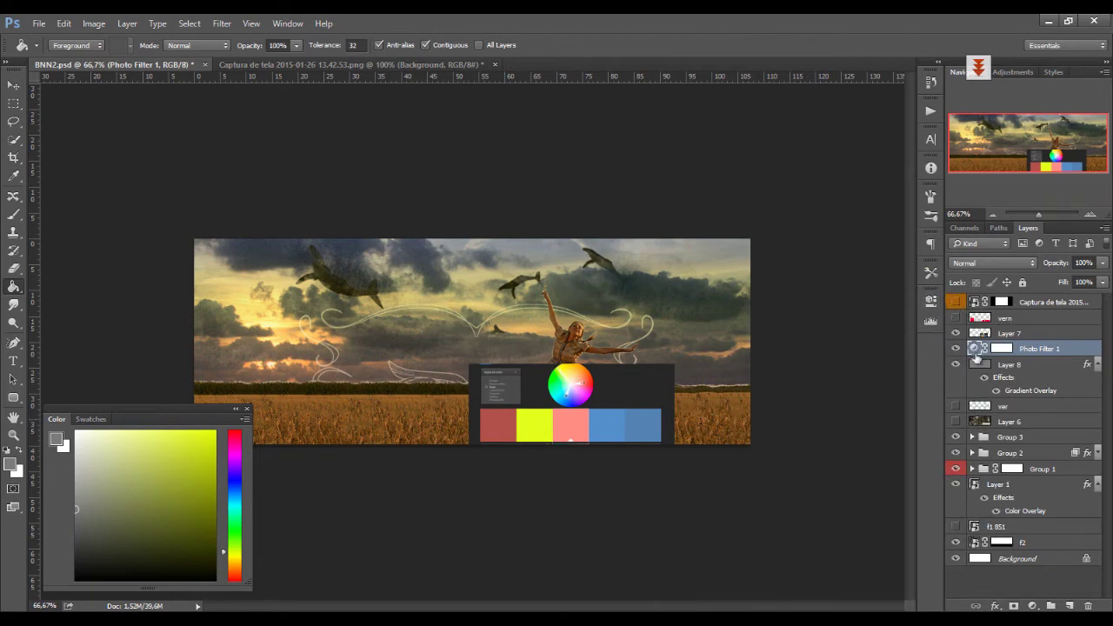
# Step: Sample the palette swatches for the photo filter's colour, choose the blue 558fcc, and set the filter's density to 75%
pyautogui.doubleClick(976, 352)
pyautogui.click(735, 340)
pyautogui.click(609, 419)
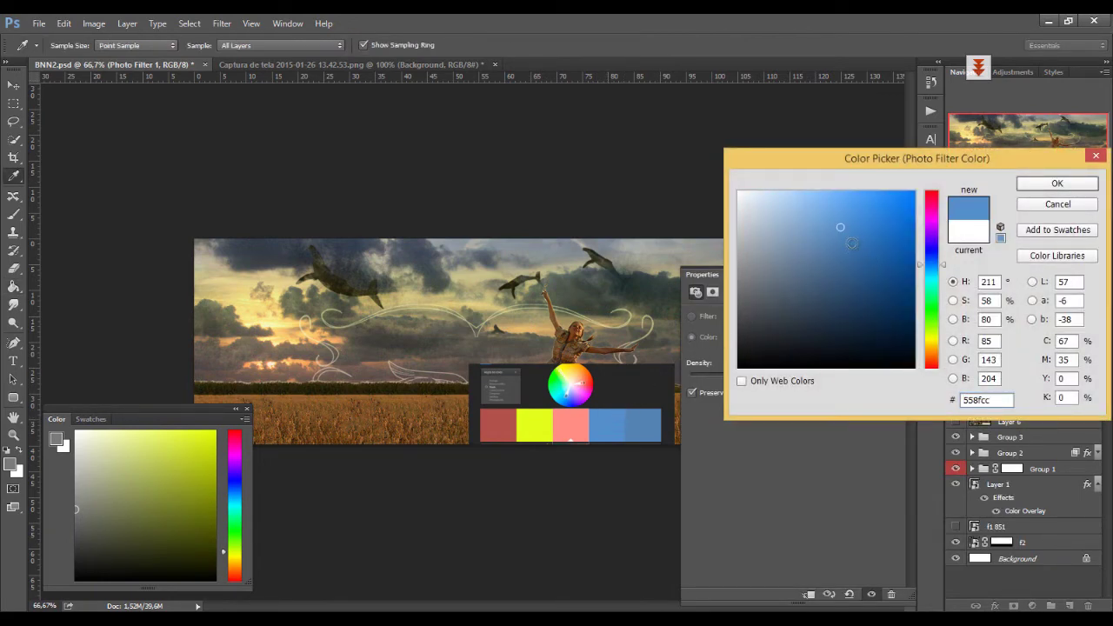
pyautogui.click(561, 421)
pyautogui.click(537, 430)
pyautogui.click(515, 431)
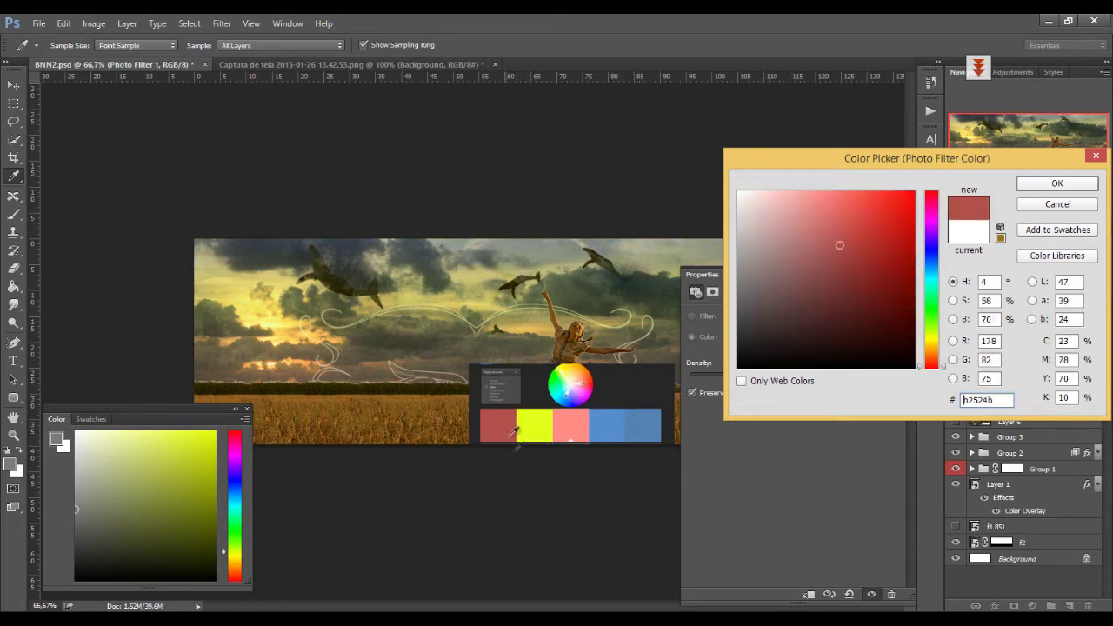
pyautogui.click(549, 421)
pyautogui.click(577, 434)
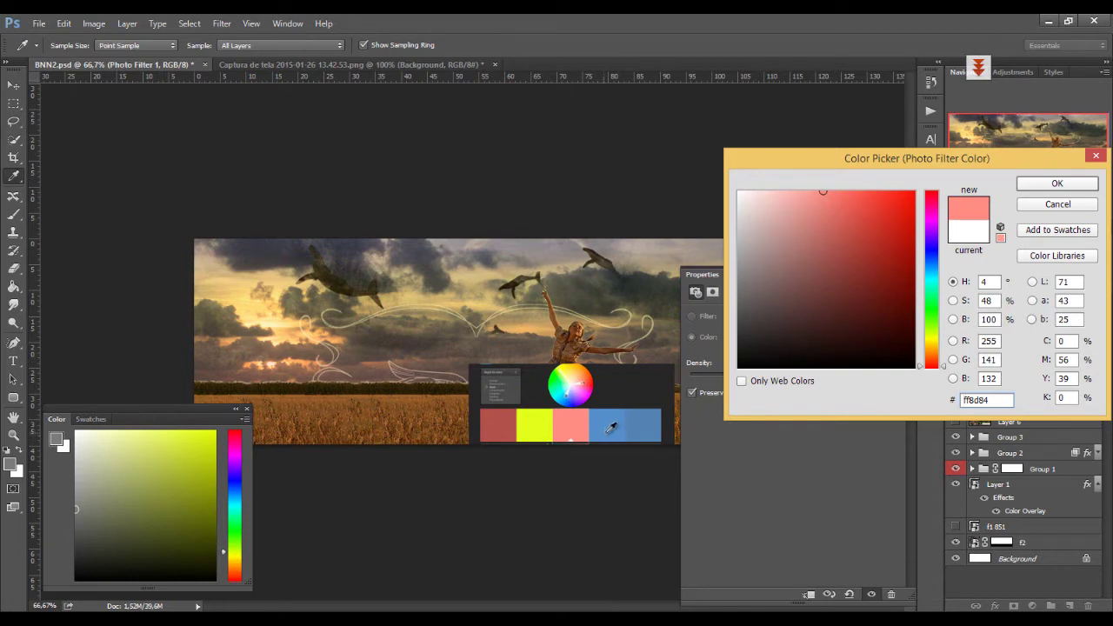
pyautogui.click(644, 426)
pyautogui.click(651, 428)
pyautogui.click(617, 424)
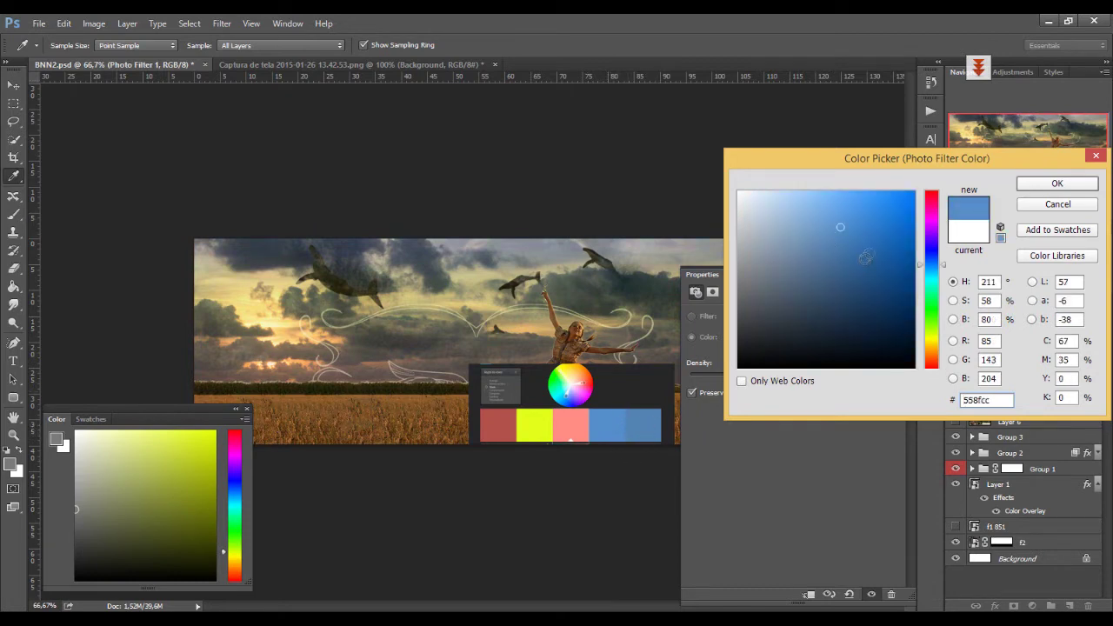
pyautogui.click(1057, 183)
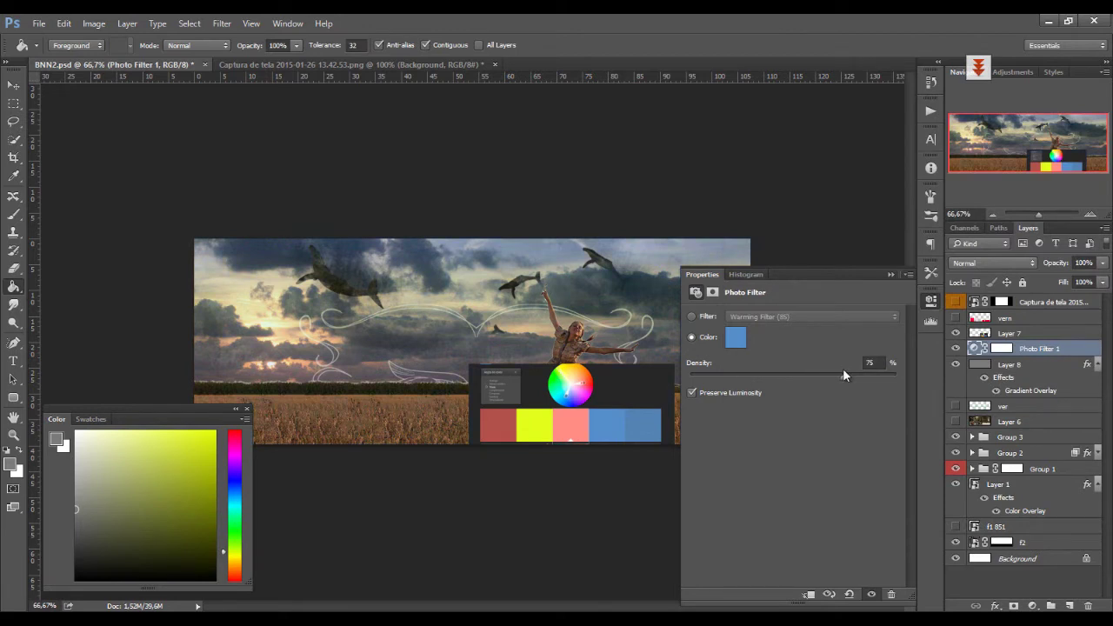
# Step: Try the Overlay and Screen blend modes on the photo filter layer, settle on Color, and toggle its visibility to compare
pyautogui.click(956, 349)
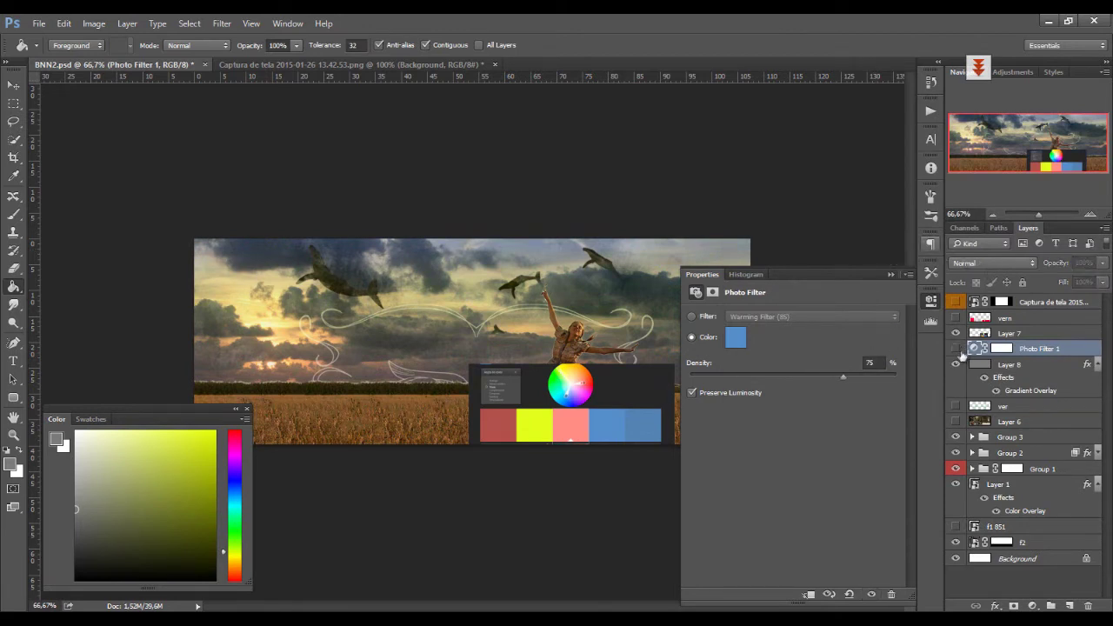
pyautogui.click(957, 349)
pyautogui.click(993, 262)
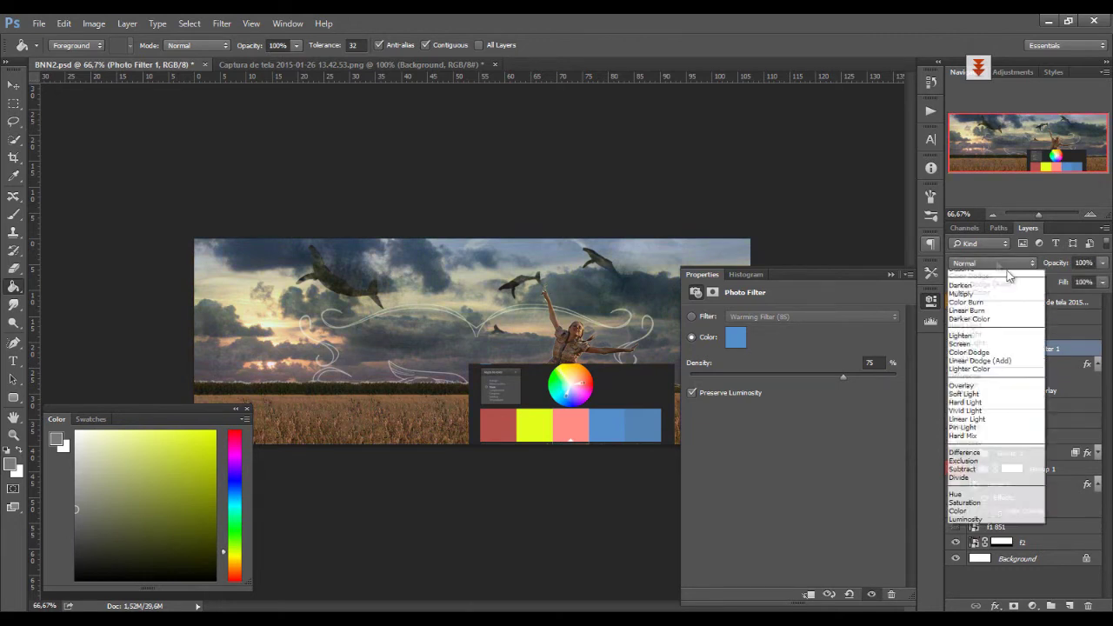
pyautogui.click(1000, 406)
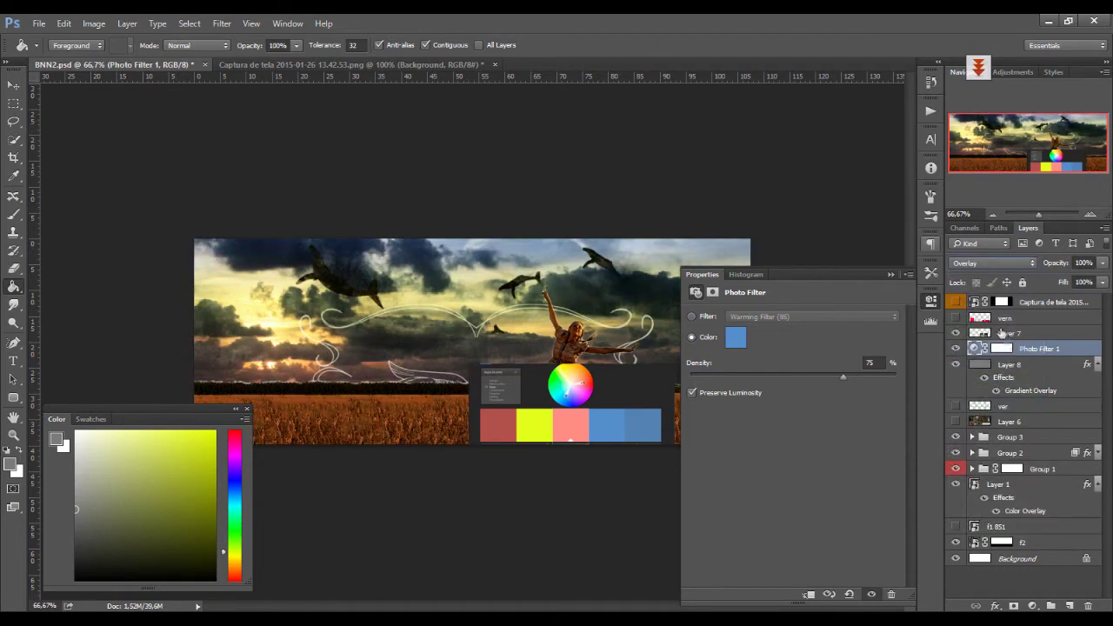
pyautogui.click(991, 262)
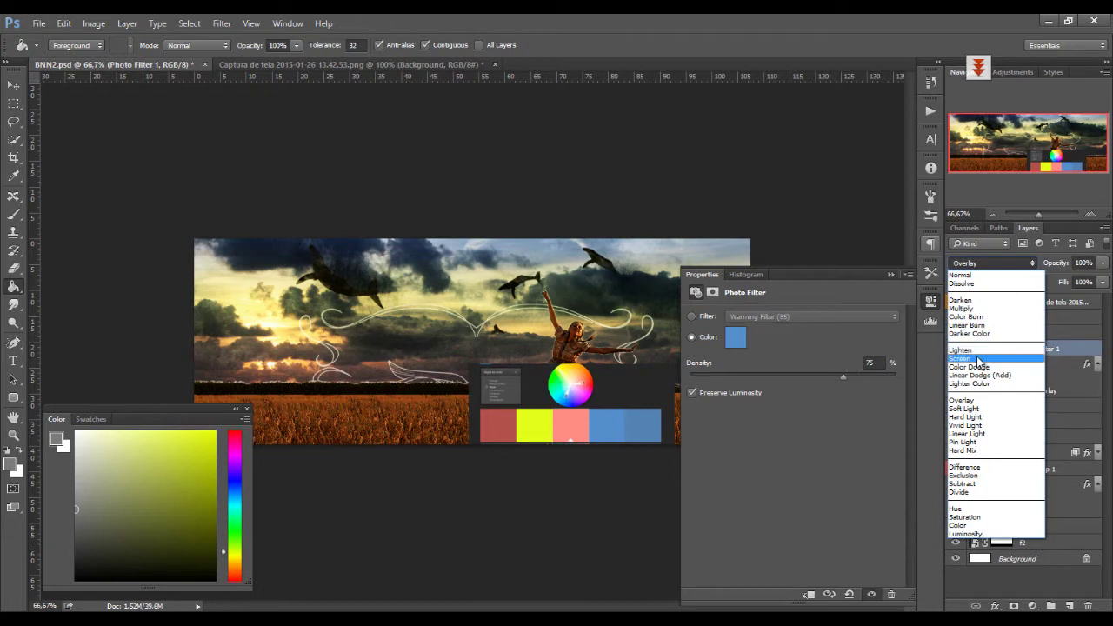
pyautogui.click(980, 348)
pyautogui.click(981, 264)
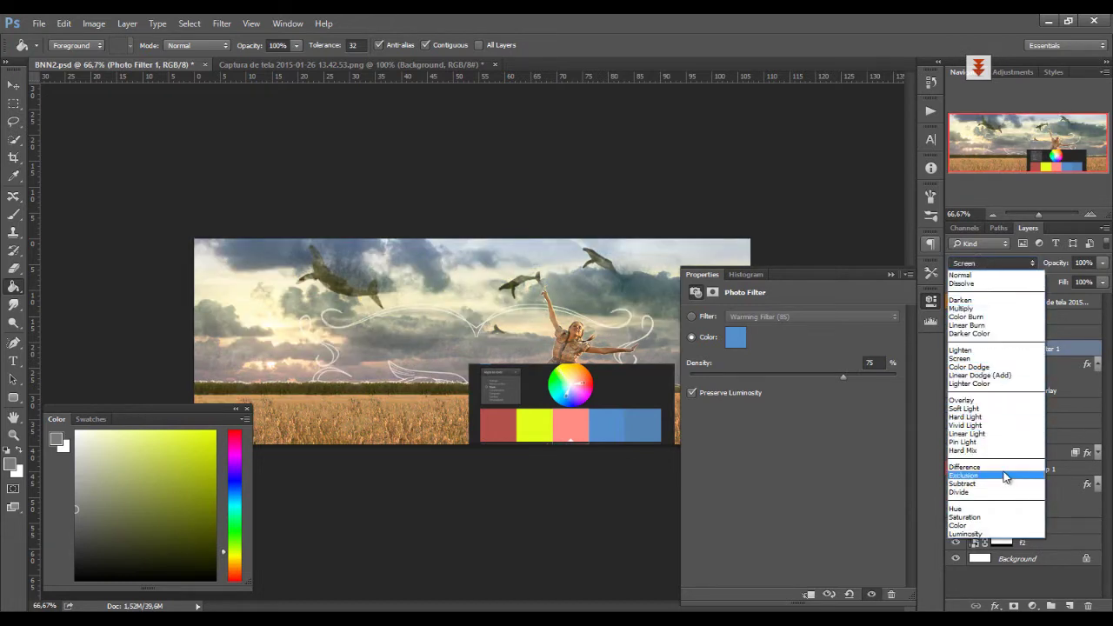
pyautogui.click(996, 524)
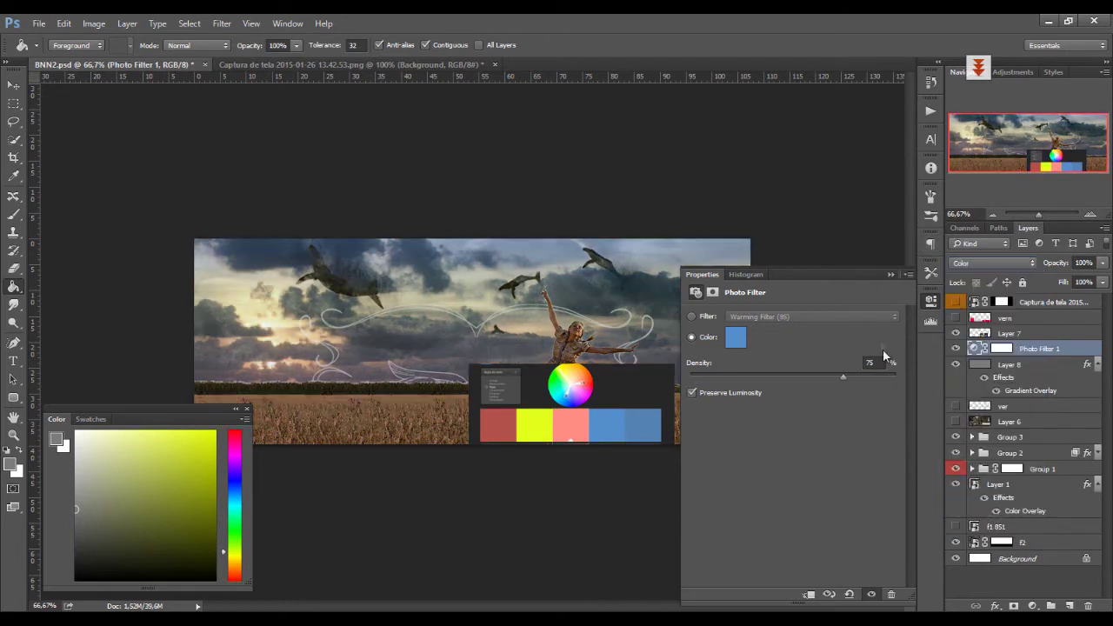
pyautogui.click(956, 348)
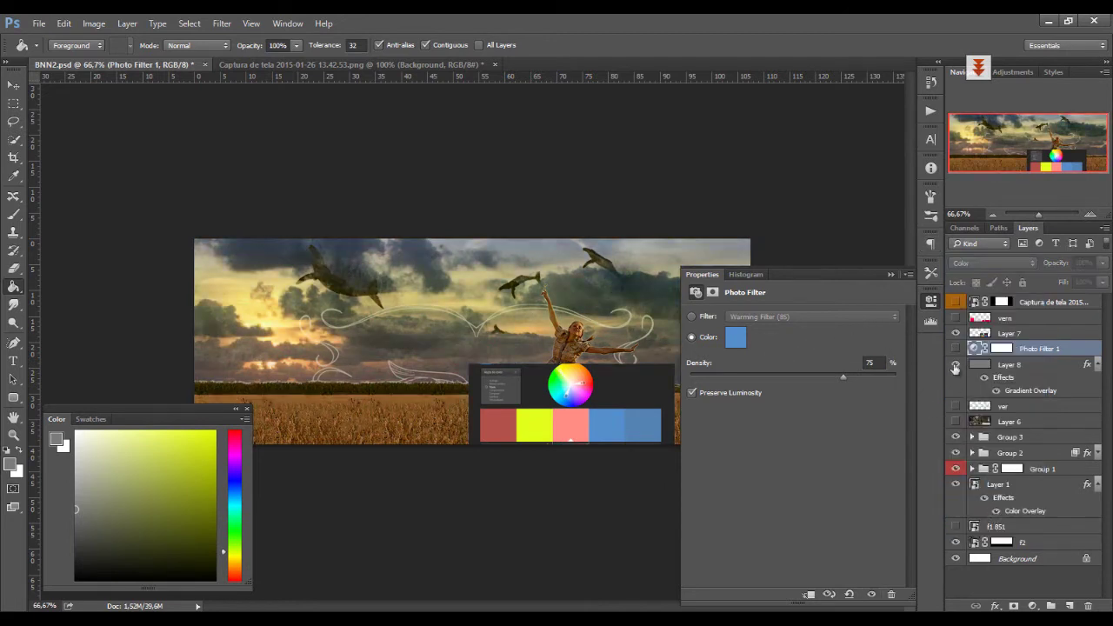
pyautogui.click(955, 349)
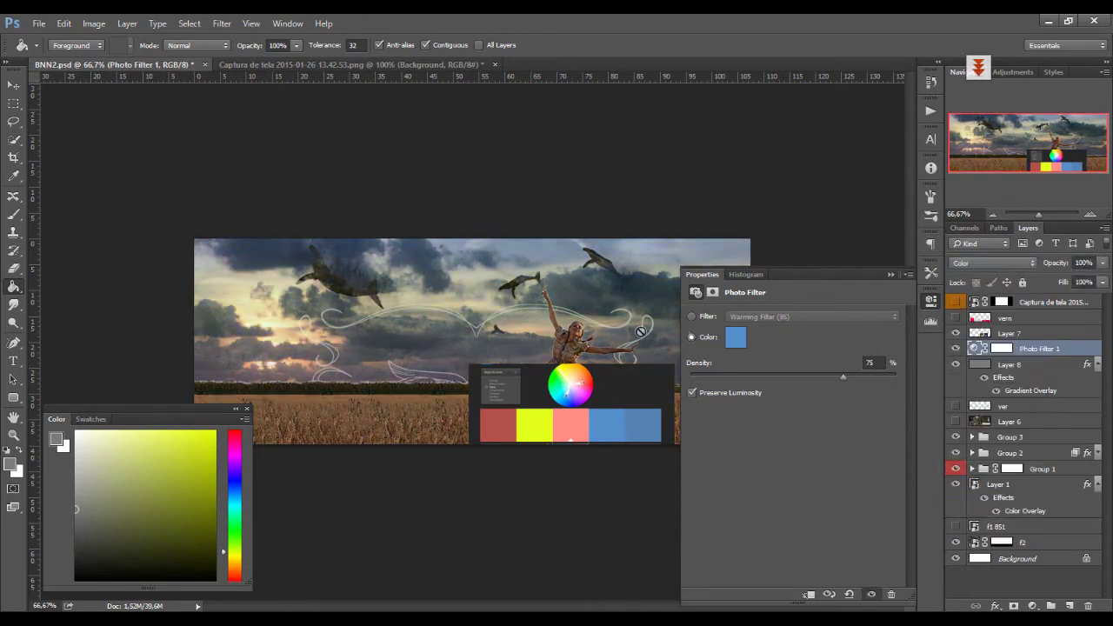
# Step: Lower the photo filter's density to 53% and collapse its adjustment settings
pyautogui.click(1103, 264)
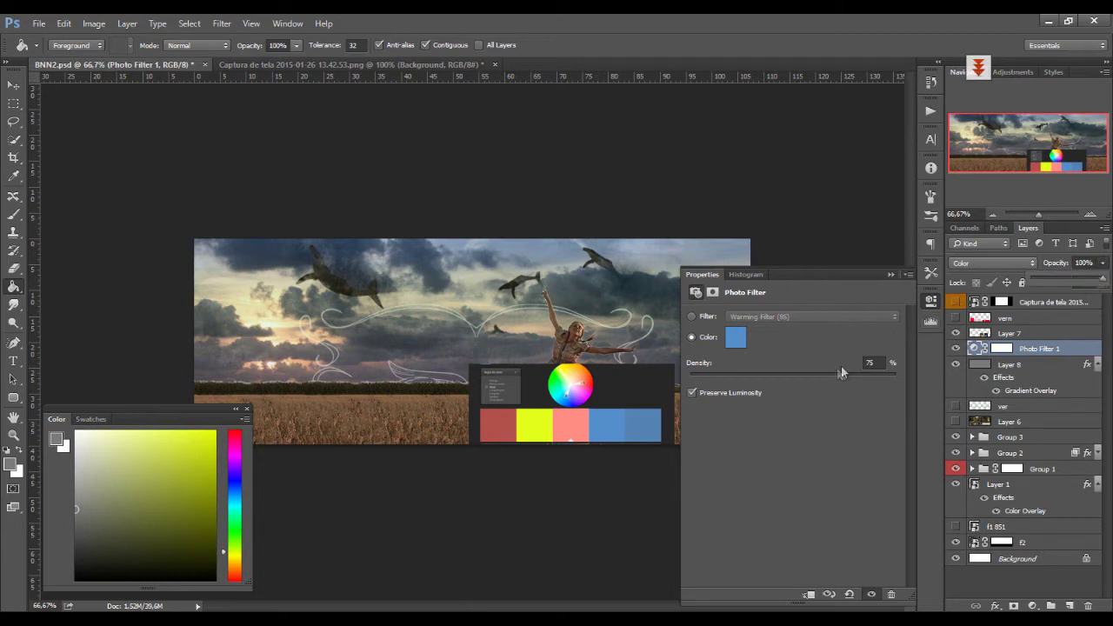
pyautogui.moveTo(841, 377); pyautogui.dragTo(799, 373)
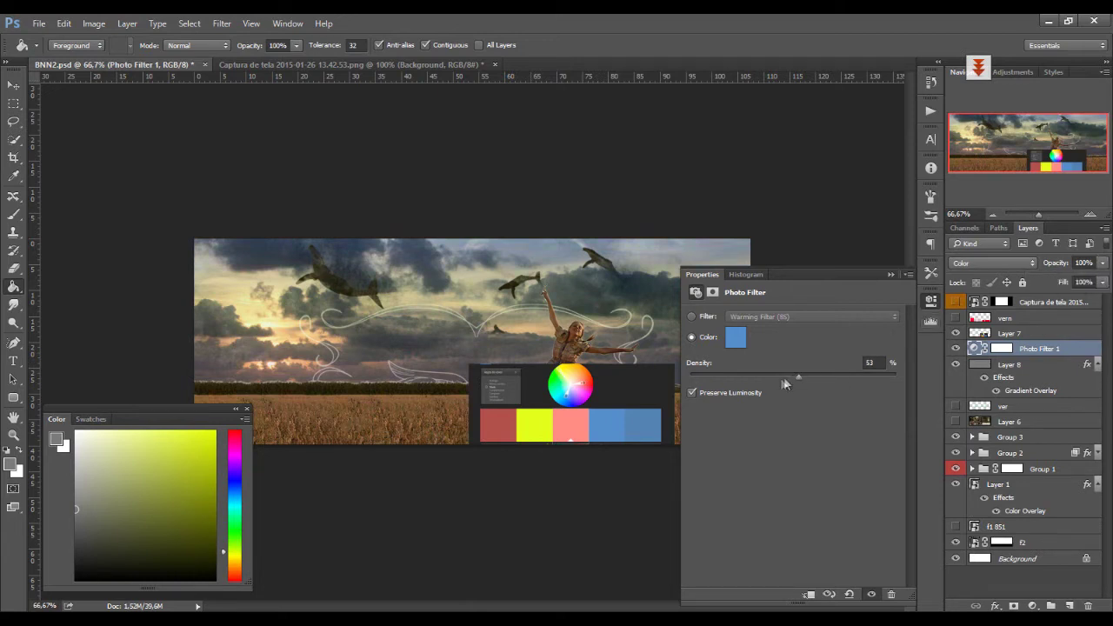
pyautogui.click(890, 275)
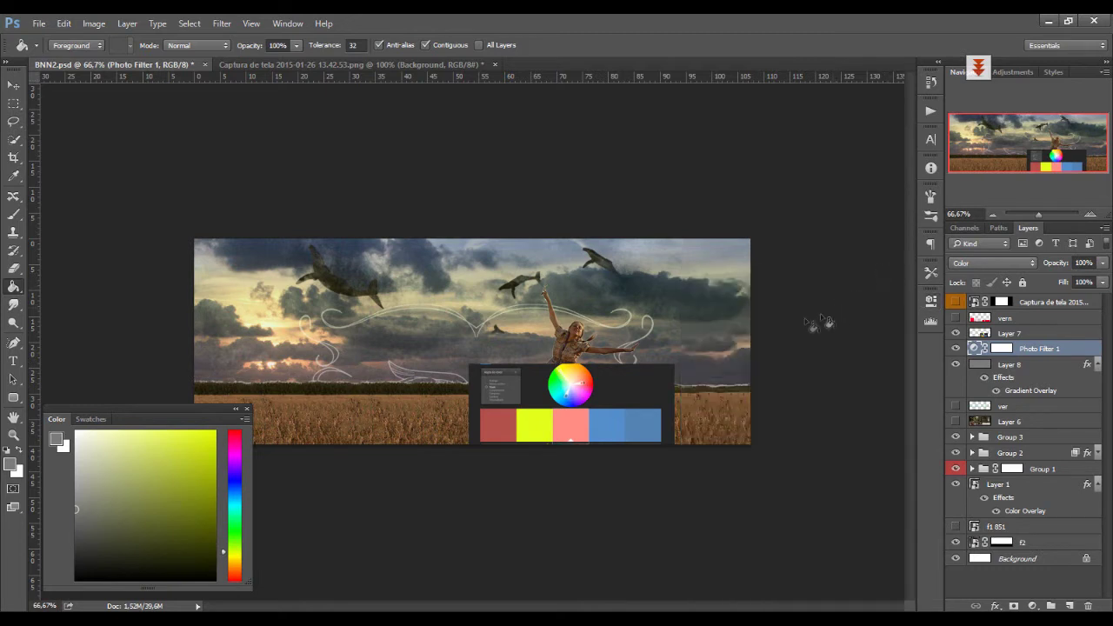
# Step: Group the Photo Filter 1 layer with the gradient overlay layer, Layer 8, and name the group "cores"
pyautogui.keyDown('ctrl'); pyautogui.click(1025, 368); pyautogui.keyUp('ctrl')
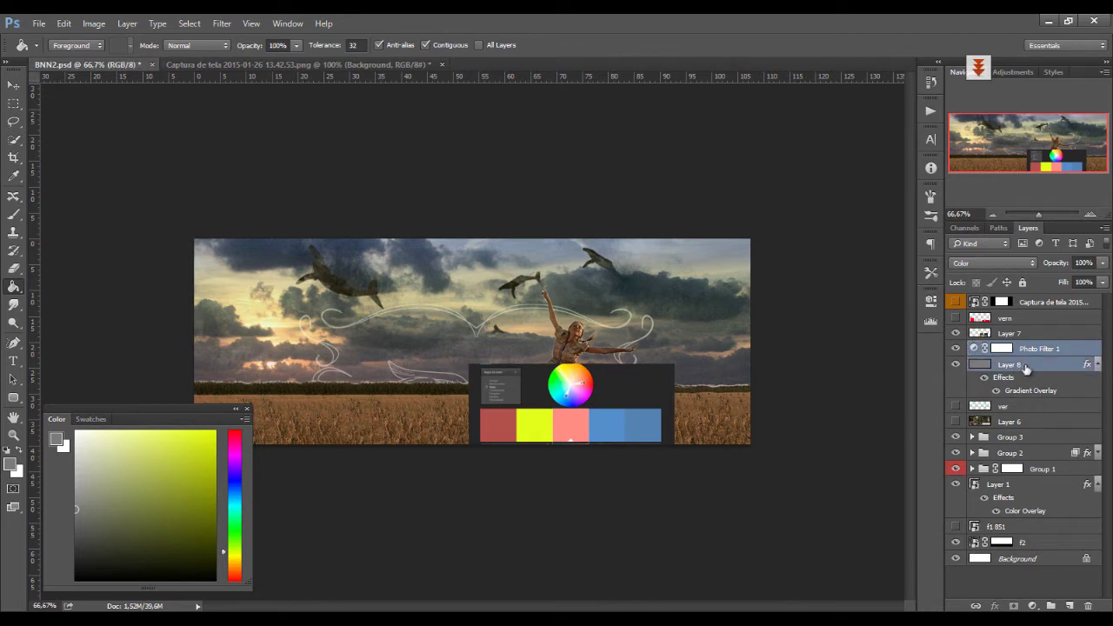
pyautogui.hotkey('ctrl', 'g')
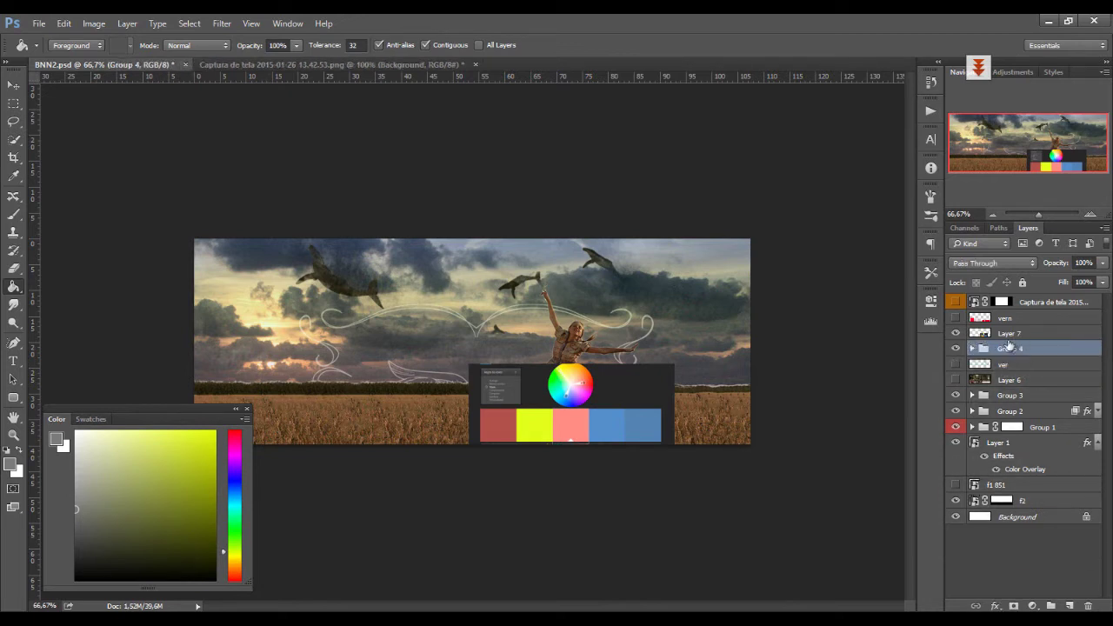
pyautogui.doubleClick(1010, 349)
pyautogui.write('cores')
pyautogui.press('Return')
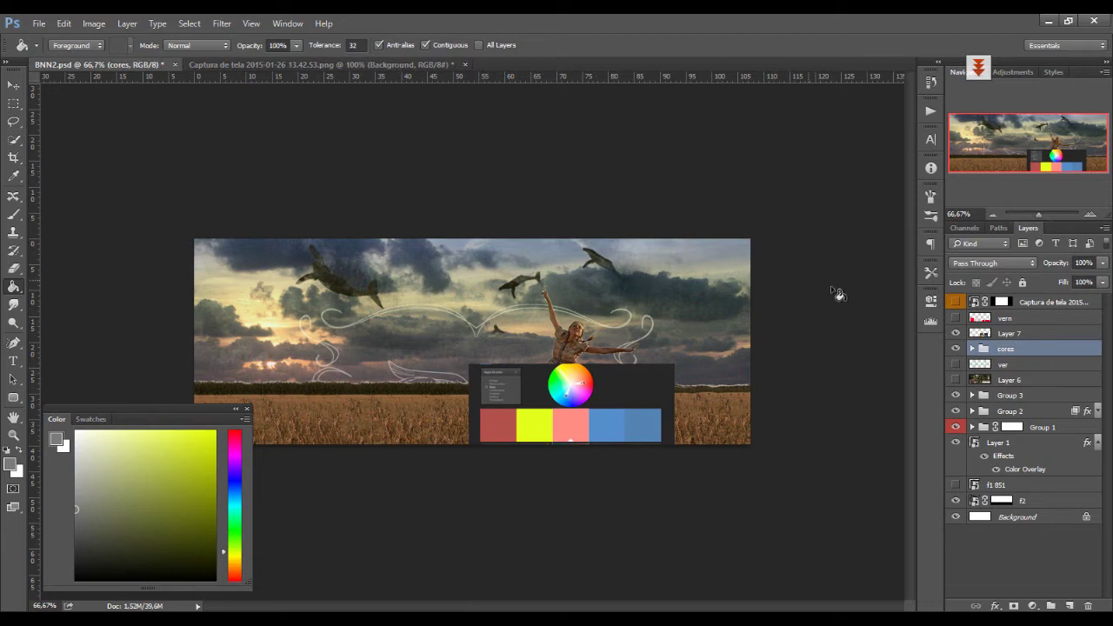
# Step: Scale the colour palette image to about 41% and tuck it into the banner's lower-right corner
pyautogui.hotkey('ctrl', 't')
pyautogui.moveTo(470, 365); pyautogui.dragTo(668, 400)
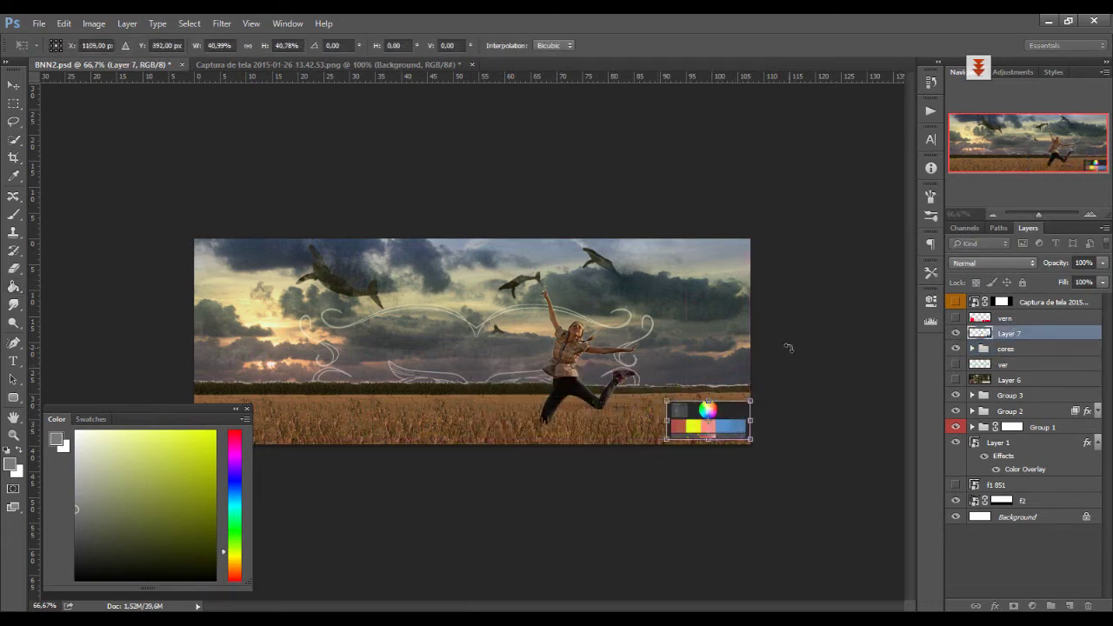
pyautogui.press('Return')
pyautogui.press('g')
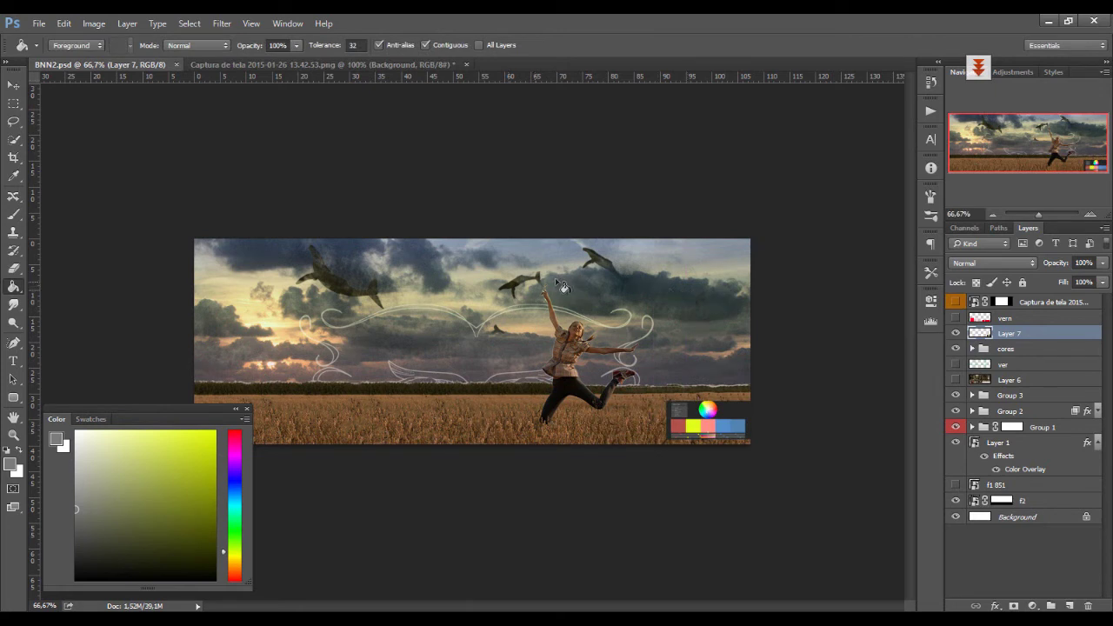
# Step: Create a text box inside the ornamental frame reading "think. life" in Pistara Regular at 120 pt
pyautogui.press('t')
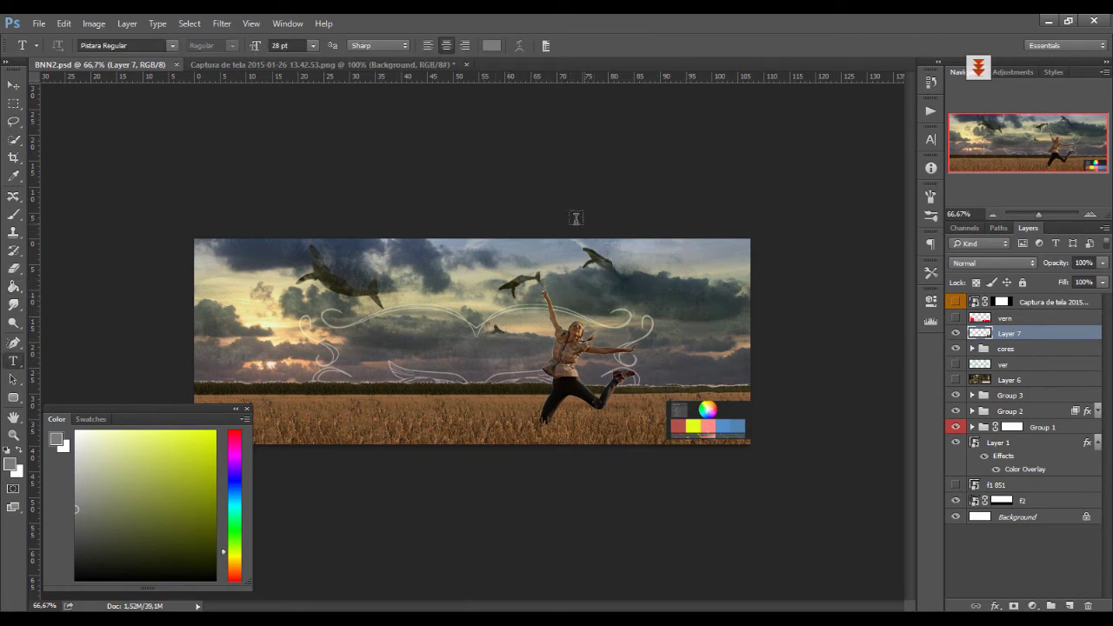
pyautogui.moveTo(386, 328); pyautogui.dragTo(557, 372)
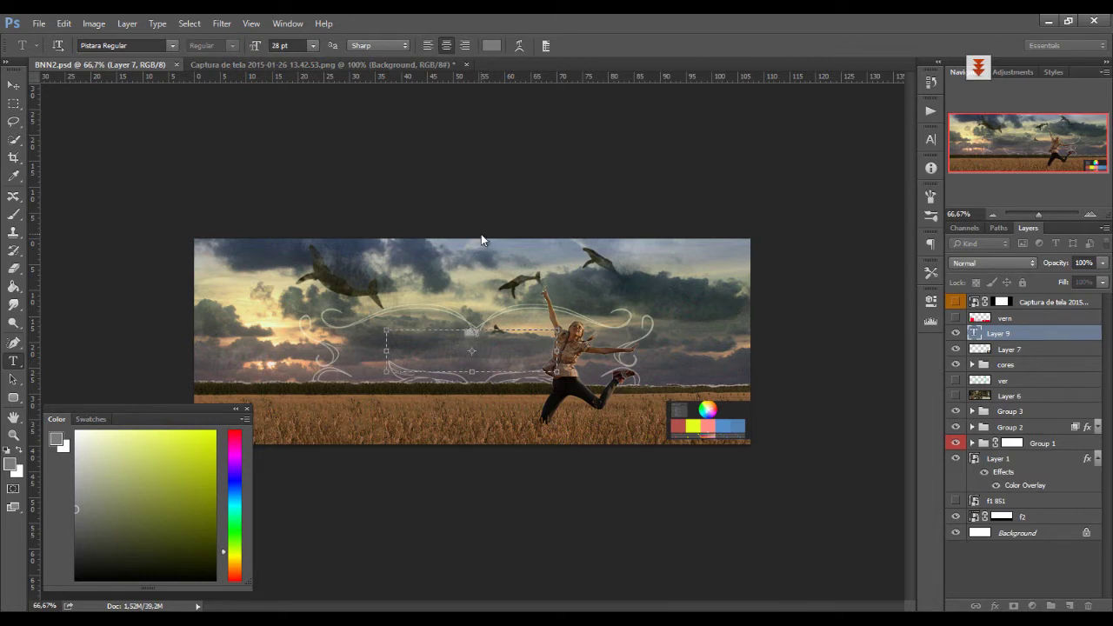
pyautogui.click(142, 47)
pyautogui.press('Tab')
pyautogui.write('120')
pyautogui.press('Return')
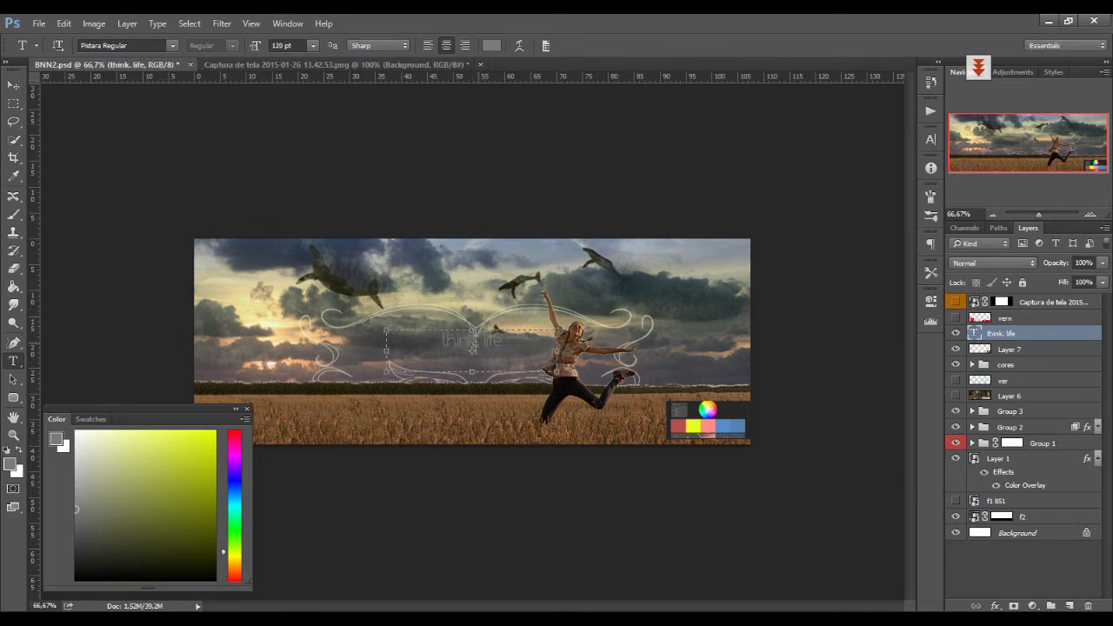
# Step: Colour the "think. life" text a very pale yellow, ffffde, starting from a tone sampled in the sunset sky
pyautogui.tripleClick(470, 342)
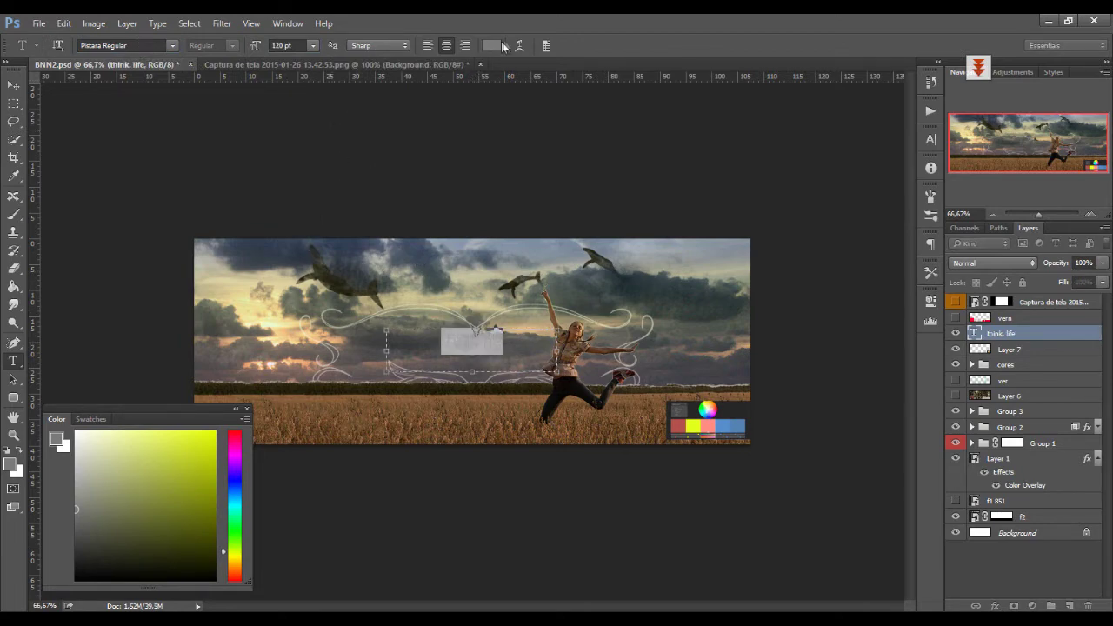
pyautogui.click(492, 45)
pyautogui.click(282, 316)
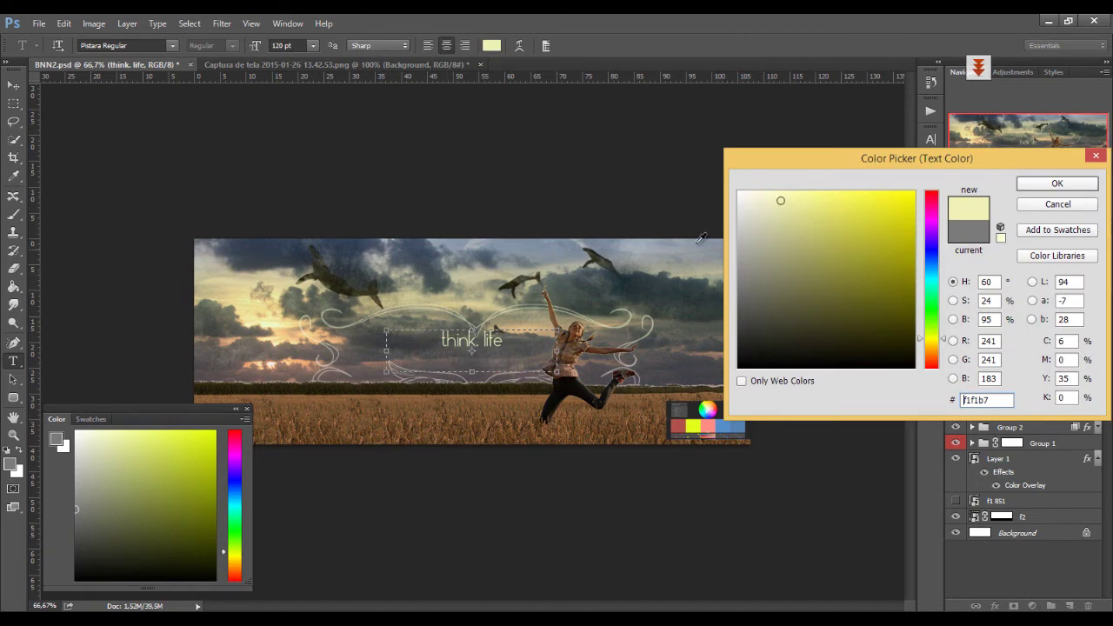
pyautogui.click(760, 190)
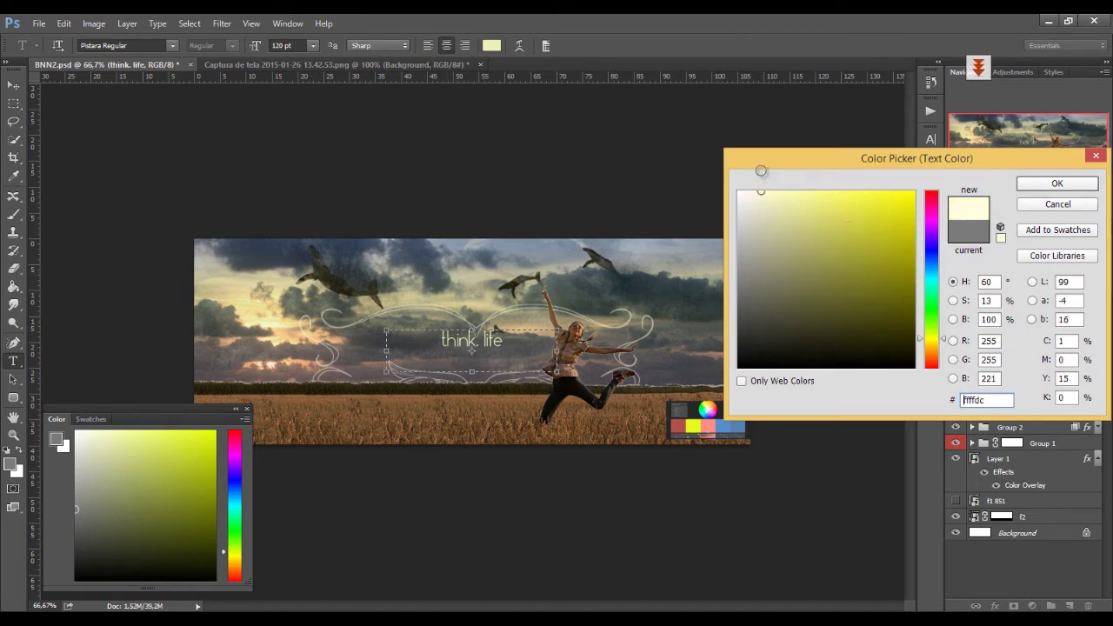
pyautogui.click(1057, 185)
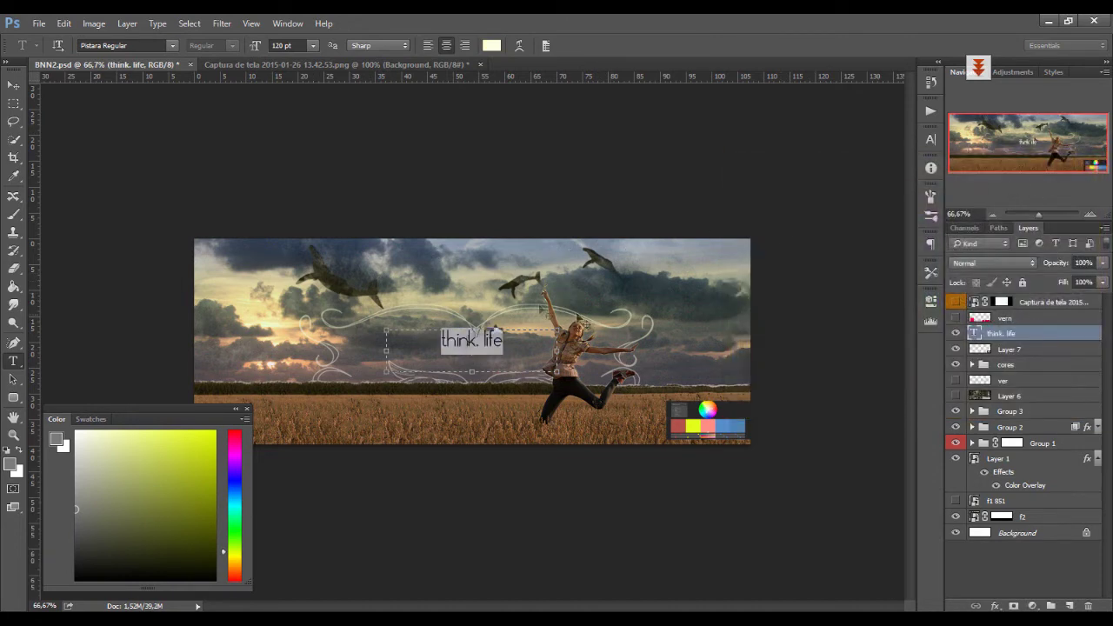
pyautogui.hotkey('ctrl', 'Return')
# Step: Enlarge the "think. life" text to about 189 pt, position it within the ornamental frame, and set its blend mode to Overlay
pyautogui.hotkey('ctrl', 't')
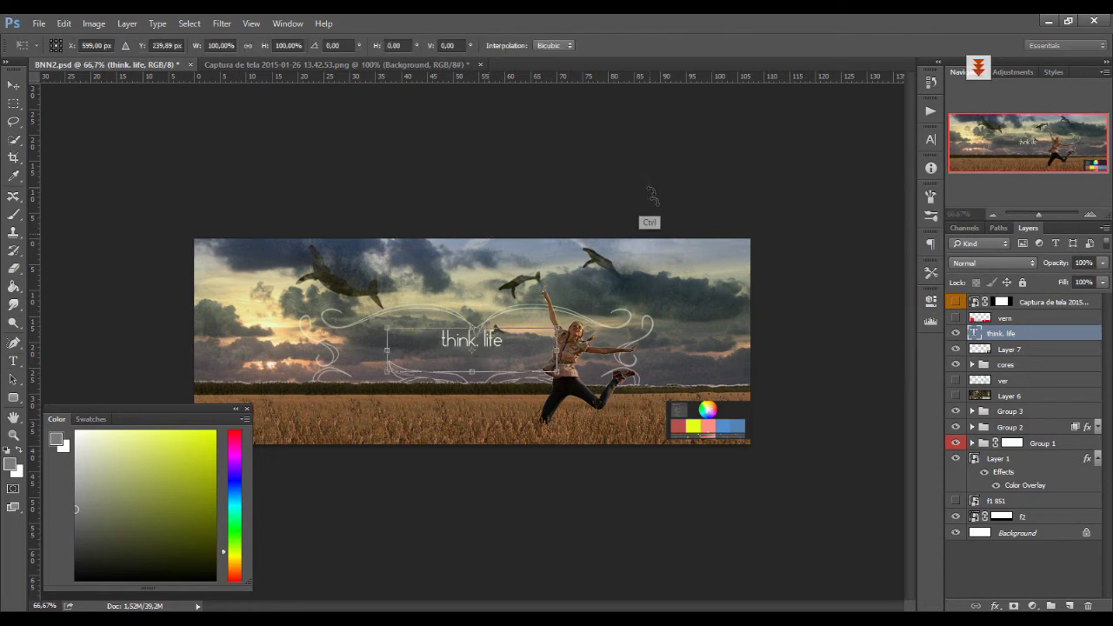
pyautogui.moveTo(556, 374)
pyautogui.mouseDown()
pyautogui.moveTo(717, 431)
pyautogui.moveTo(712, 421)
pyautogui.moveTo(595, 398)
pyautogui.moveTo(618, 383)
pyautogui.moveTo(598, 349)
pyautogui.moveTo(557, 387)
pyautogui.mouseUp()
pyautogui.press('Return')
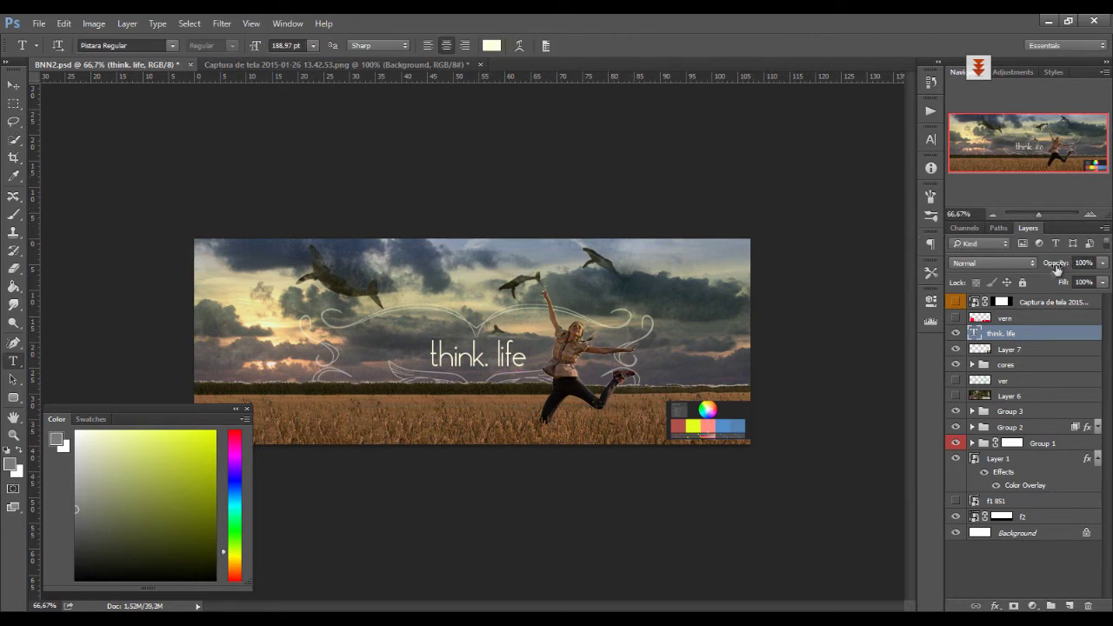
pyautogui.click(1030, 264)
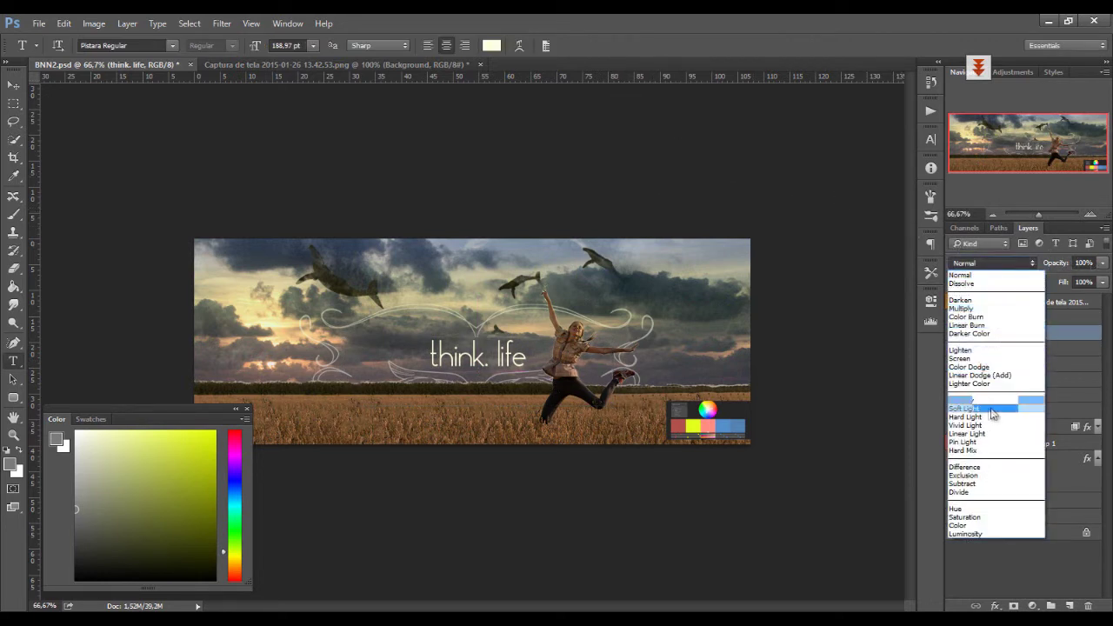
pyautogui.click(983, 401)
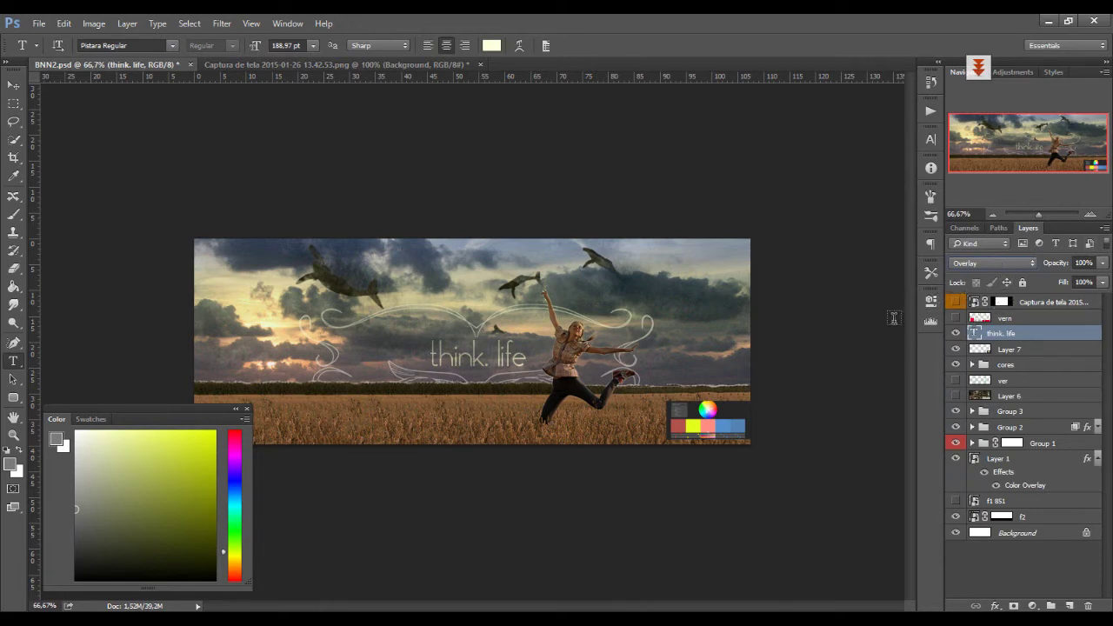
pyautogui.moveTo(550, 355)
pyautogui.mouseDown()
pyautogui.moveTo(530, 357)
pyautogui.moveTo(542, 356)
pyautogui.mouseUp()
# Step: Recolour the "think. life" text to f7ffbd, a lighter tint of the palette's yellow swatch
pyautogui.tripleClick(487, 356)
pyautogui.click(492, 46)
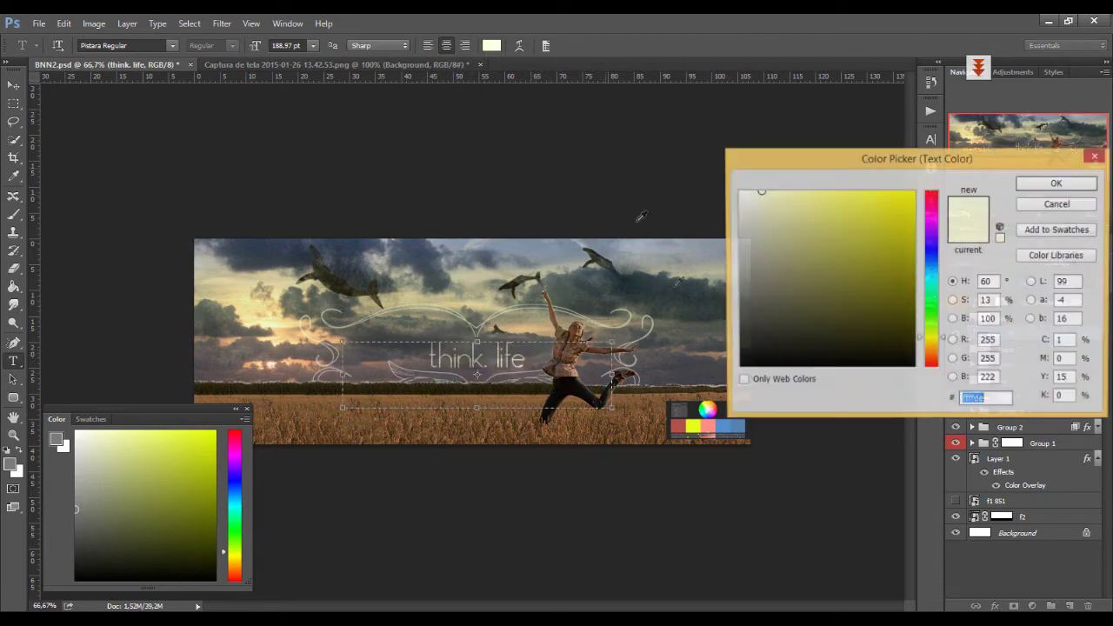
pyautogui.click(695, 424)
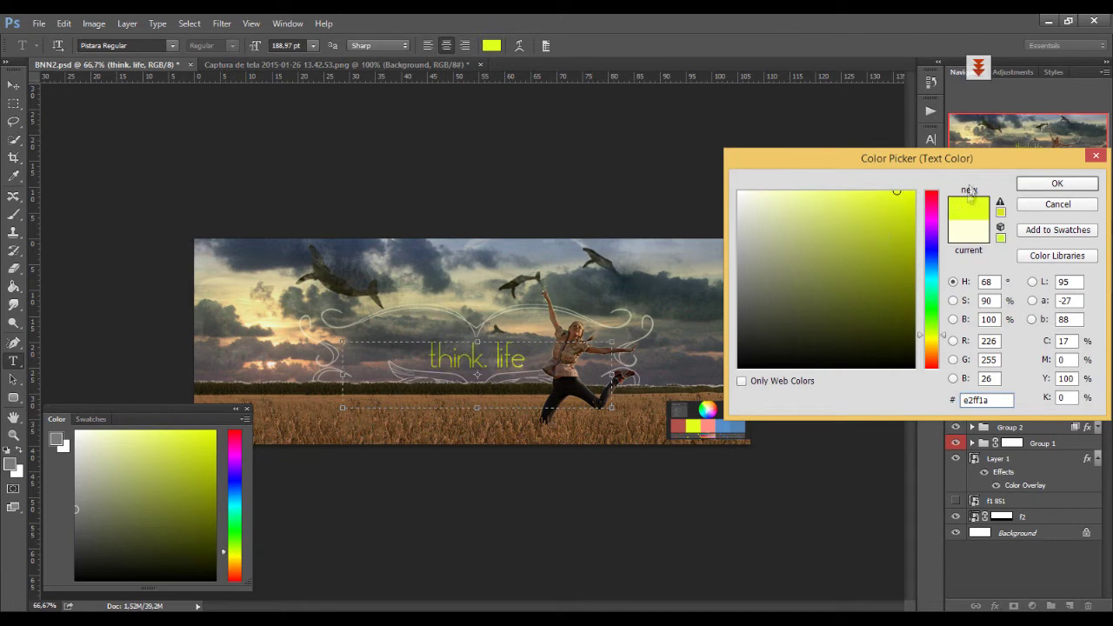
pyautogui.moveTo(864, 244); pyautogui.dragTo(831, 190)
pyautogui.write('f7ffbd')
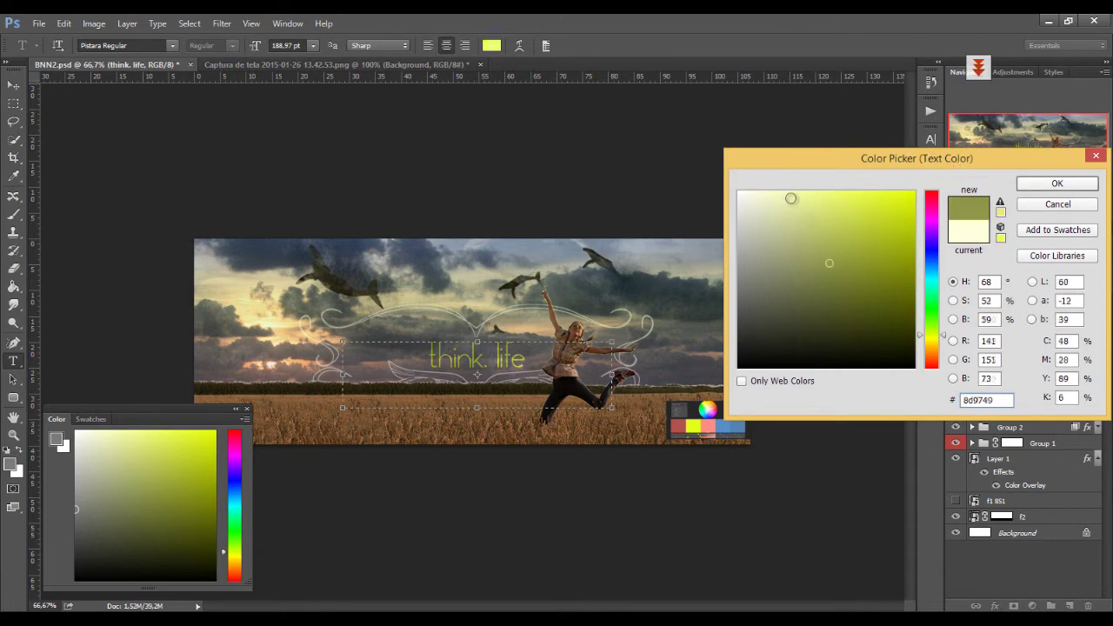
pyautogui.click(1056, 185)
pyautogui.click(648, 206)
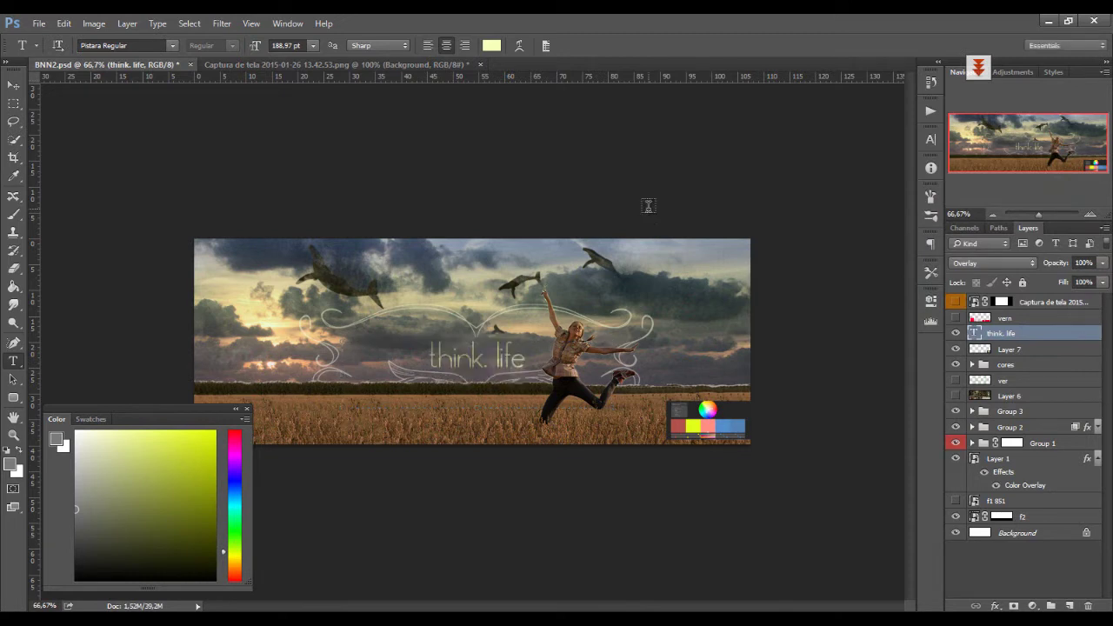
# Step: Expand the cores group, select its Photo Filter 1 layer, and save the document
pyautogui.click(993, 368)
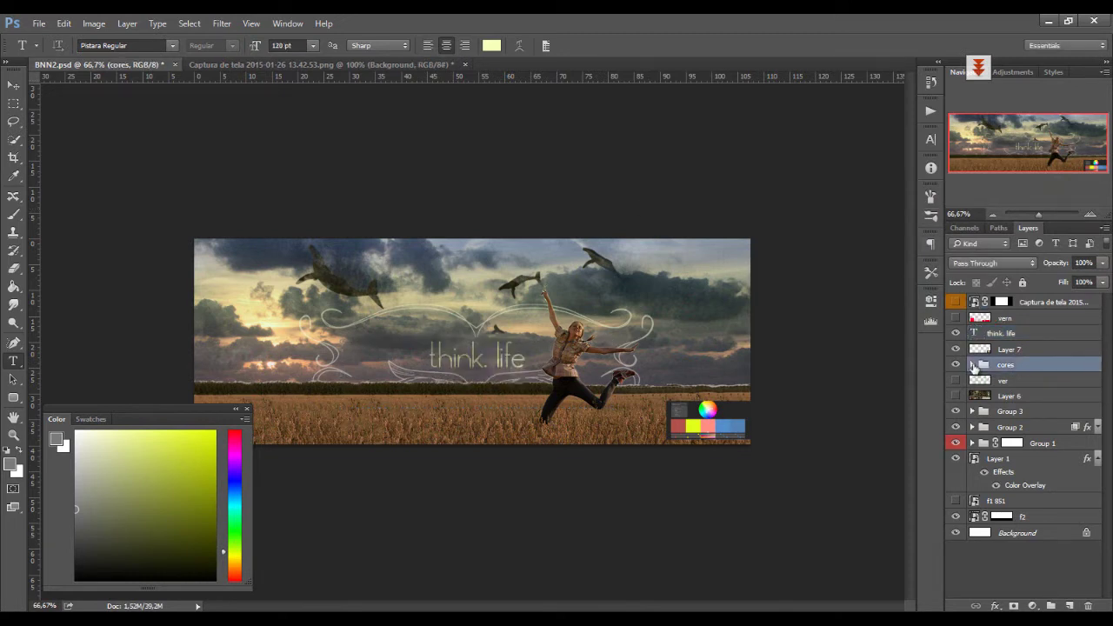
pyautogui.click(973, 366)
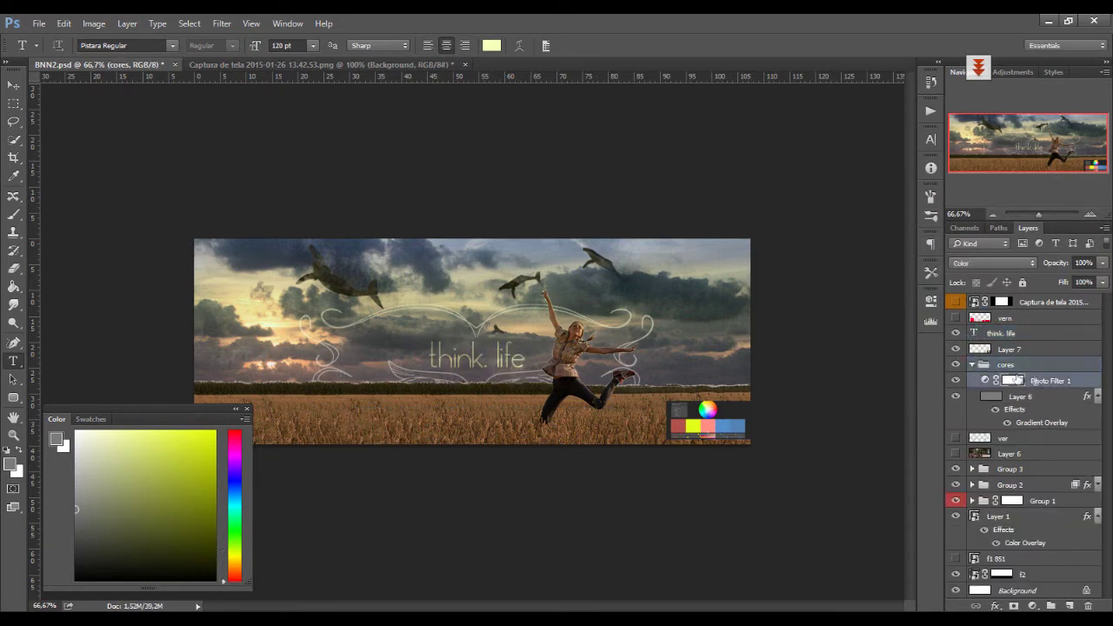
pyautogui.click(1048, 381)
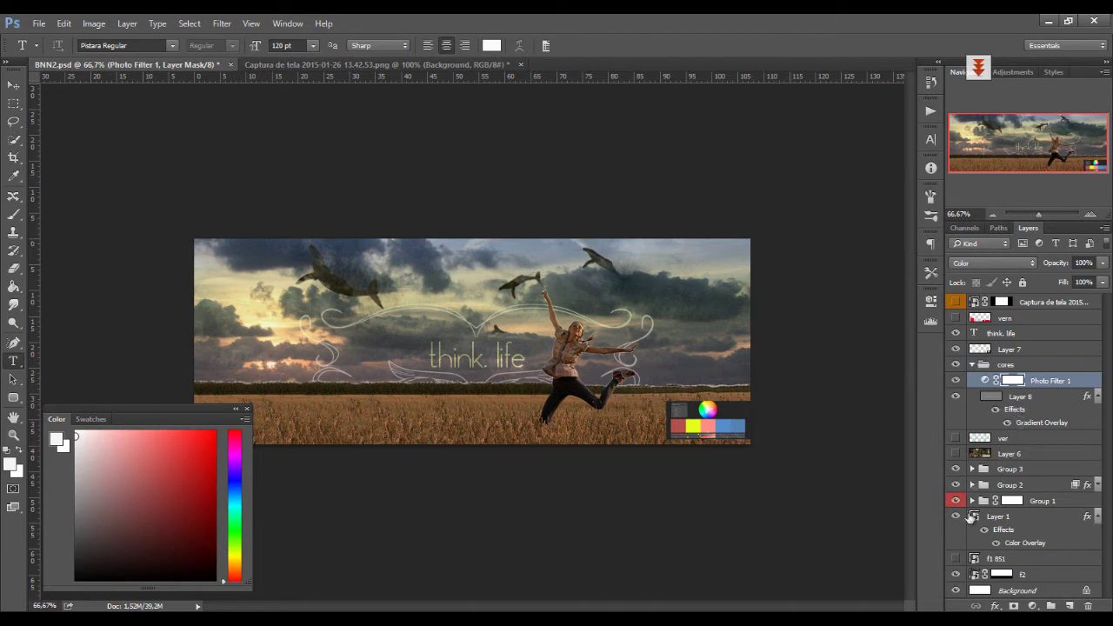
pyautogui.click(1032, 606)
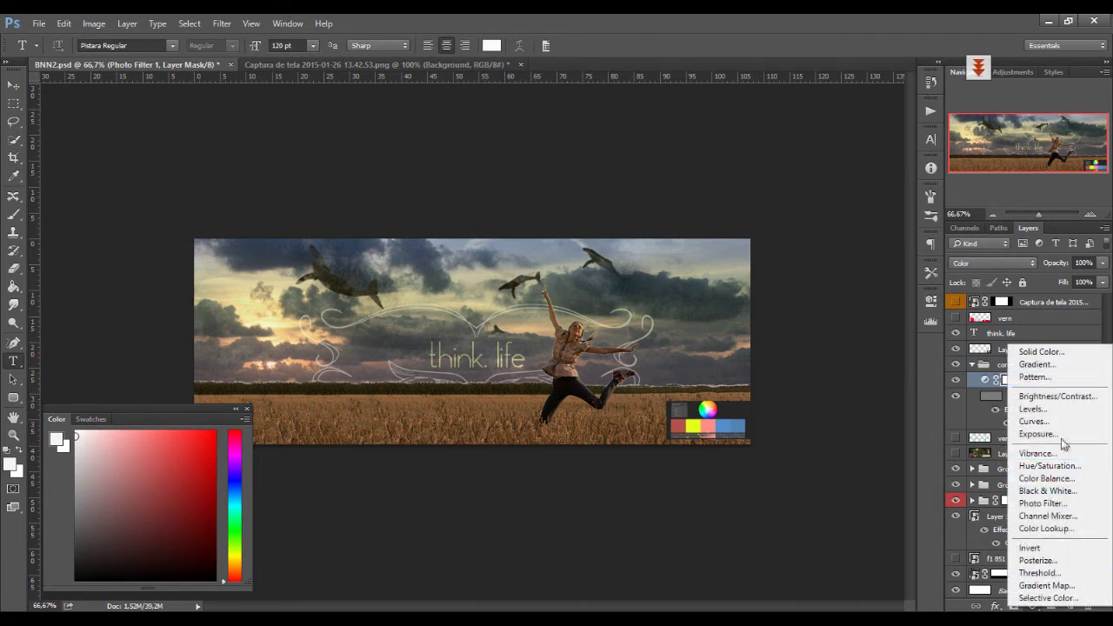
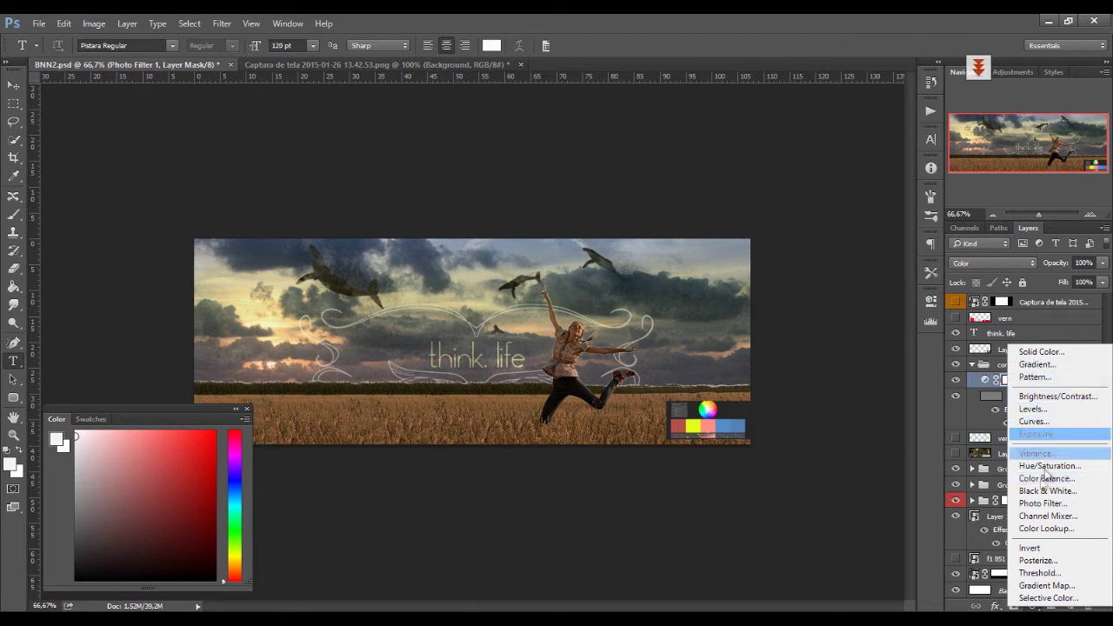
pyautogui.press('Escape')
pyautogui.click(1034, 607)
pyautogui.click(1035, 608)
pyautogui.hotkey('ctrl', 's')
# Step: Add a Curves adjustment layer above Photo Filter 1 in the cores group and set its blend mode to Luminosity
pyautogui.click(1034, 603)
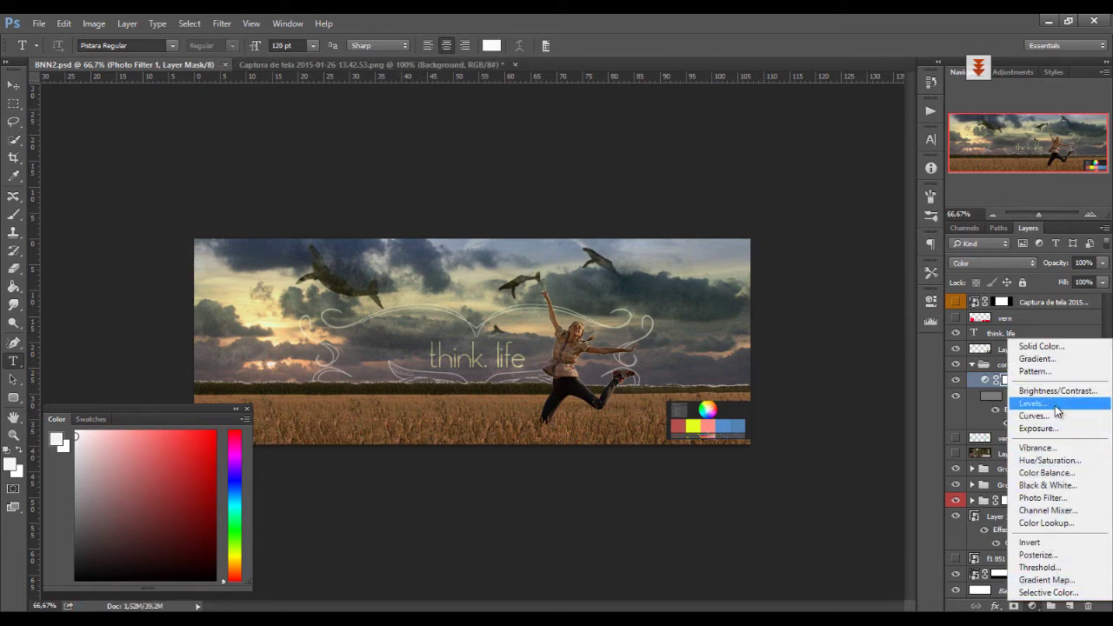
pyautogui.click(1063, 415)
pyautogui.click(978, 264)
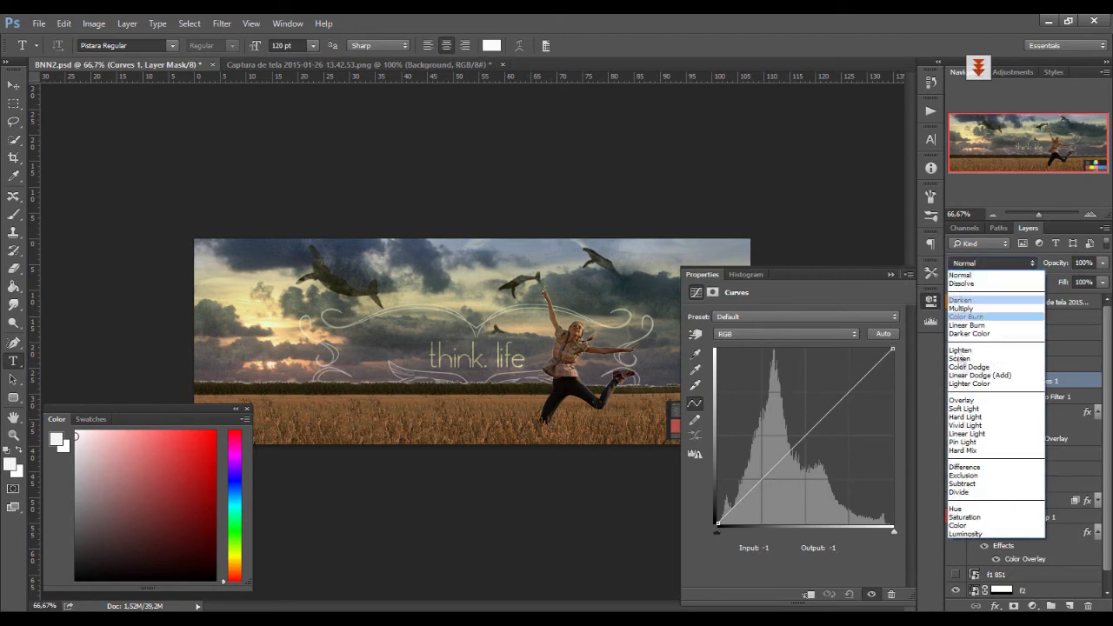
pyautogui.click(967, 536)
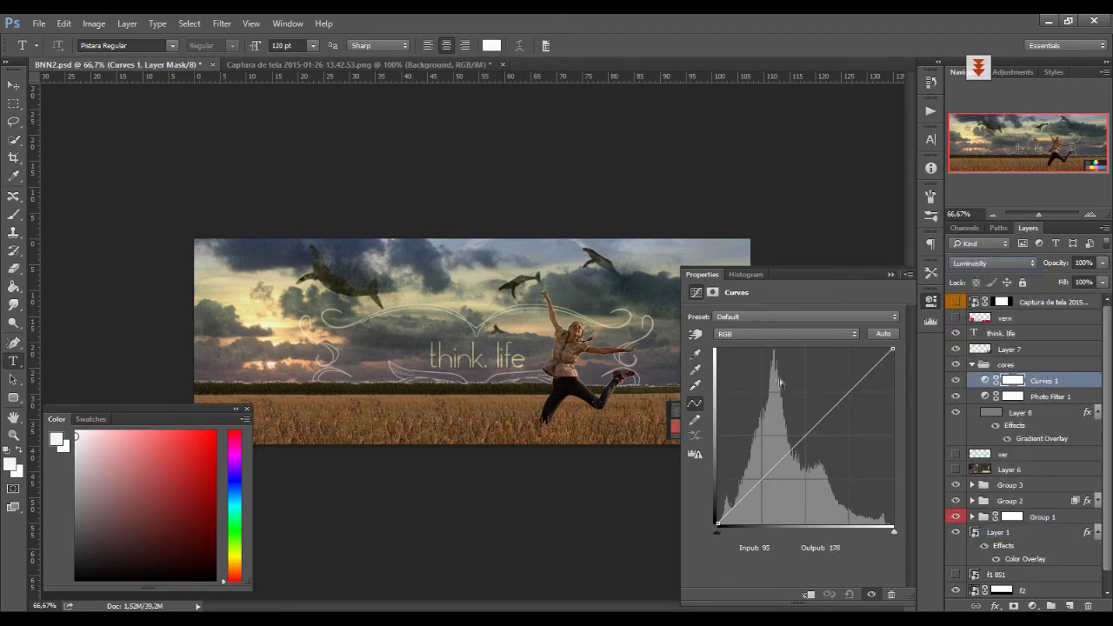
# Step: Shape the RGB curve with a lowered shadow point, a raised highlight point, and a midtone point at input 101, output 109
pyautogui.moveTo(760, 477); pyautogui.dragTo(741, 503)
pyautogui.click(807, 444)
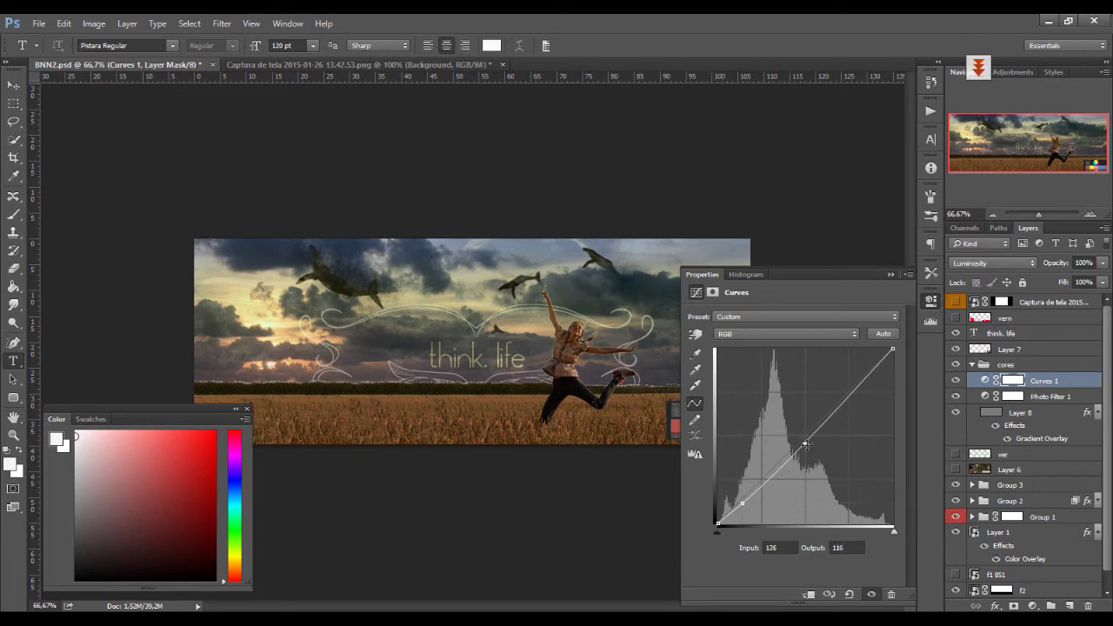
pyautogui.click(870, 377)
pyautogui.moveTo(869, 375); pyautogui.dragTo(856, 368)
pyautogui.moveTo(803, 447); pyautogui.dragTo(782, 462)
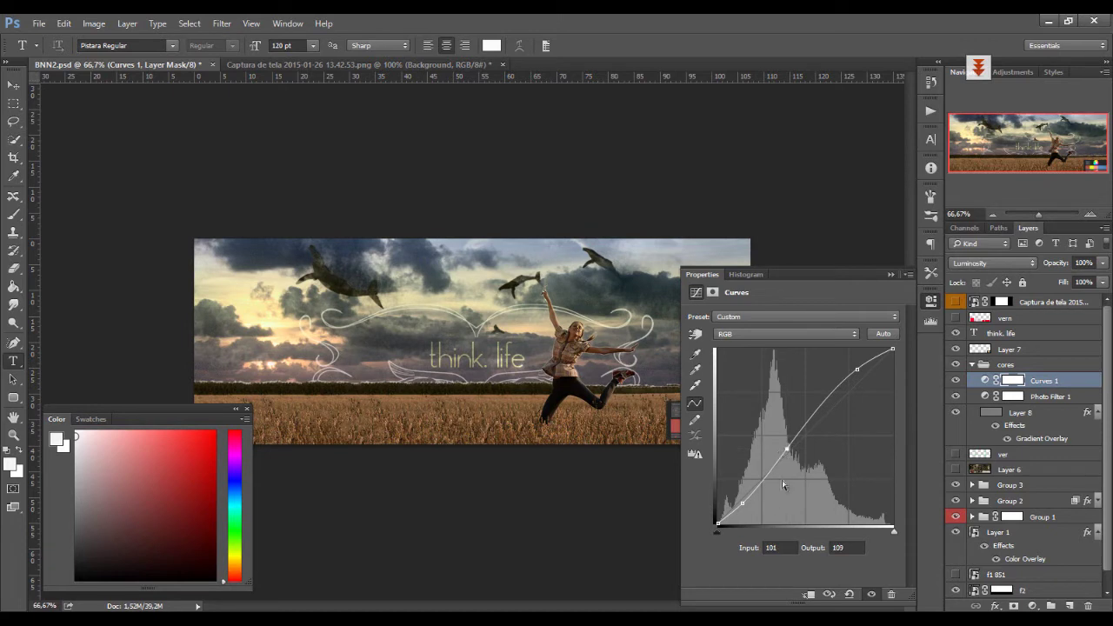
# Step: Compare the banner with and without the curves layer, and move the curve's shadow point to input 37, output 36
pyautogui.click(957, 380)
pyautogui.click(957, 381)
pyautogui.moveTo(742, 503); pyautogui.dragTo(753, 511)
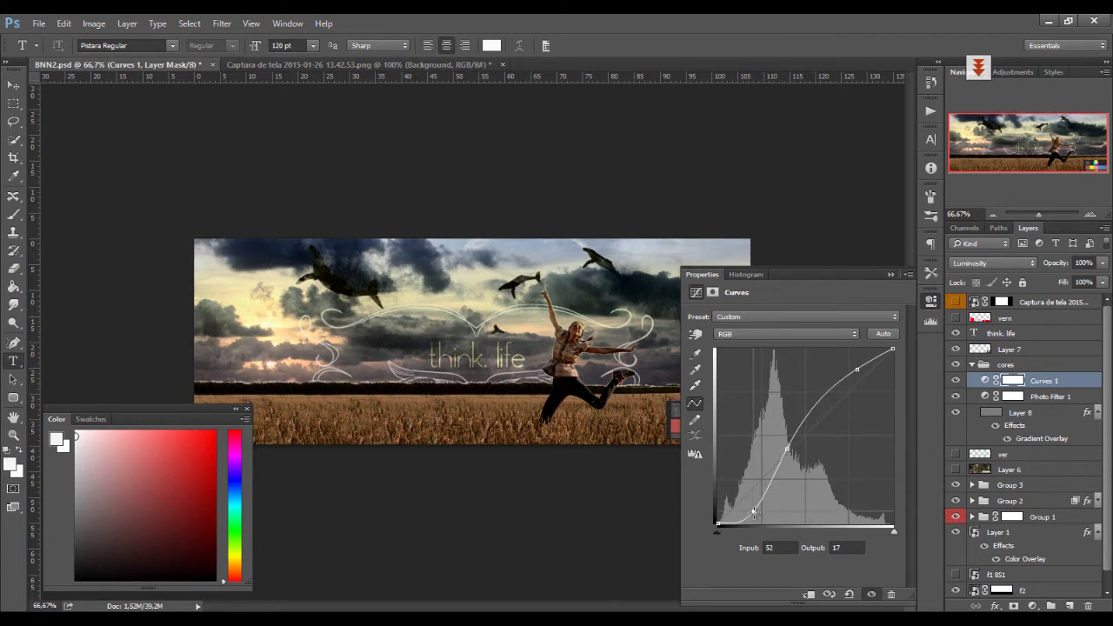
pyautogui.moveTo(753, 512); pyautogui.dragTo(743, 500)
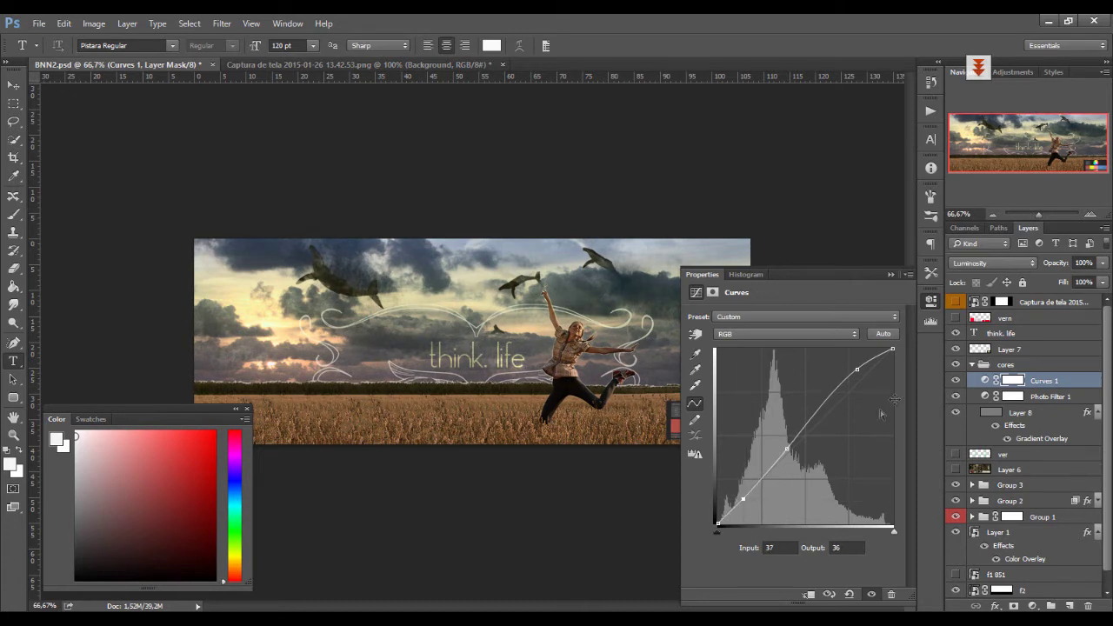
# Step: Add a second Curves adjustment layer above Curves 1 in the cores group and set its blend mode to Color
pyautogui.click(1033, 605)
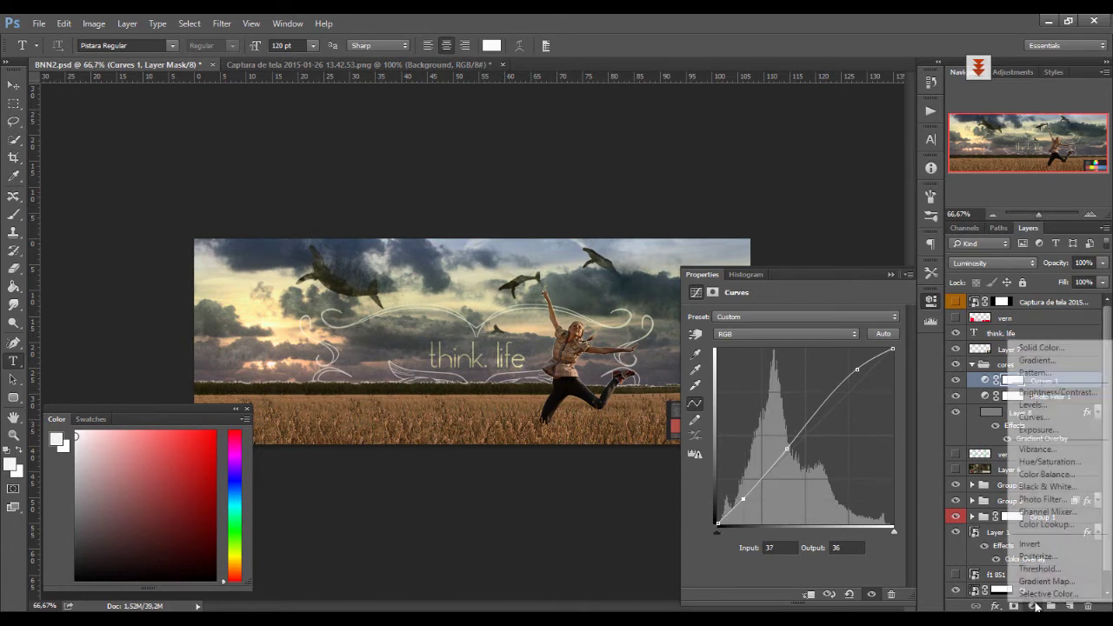
pyautogui.click(1043, 421)
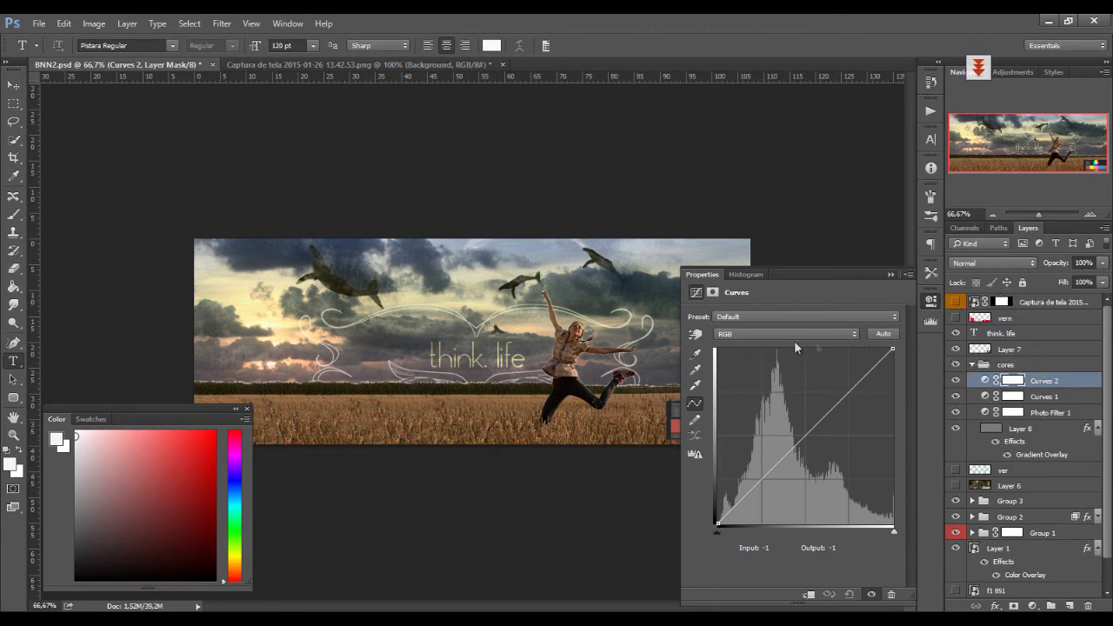
pyautogui.click(757, 334)
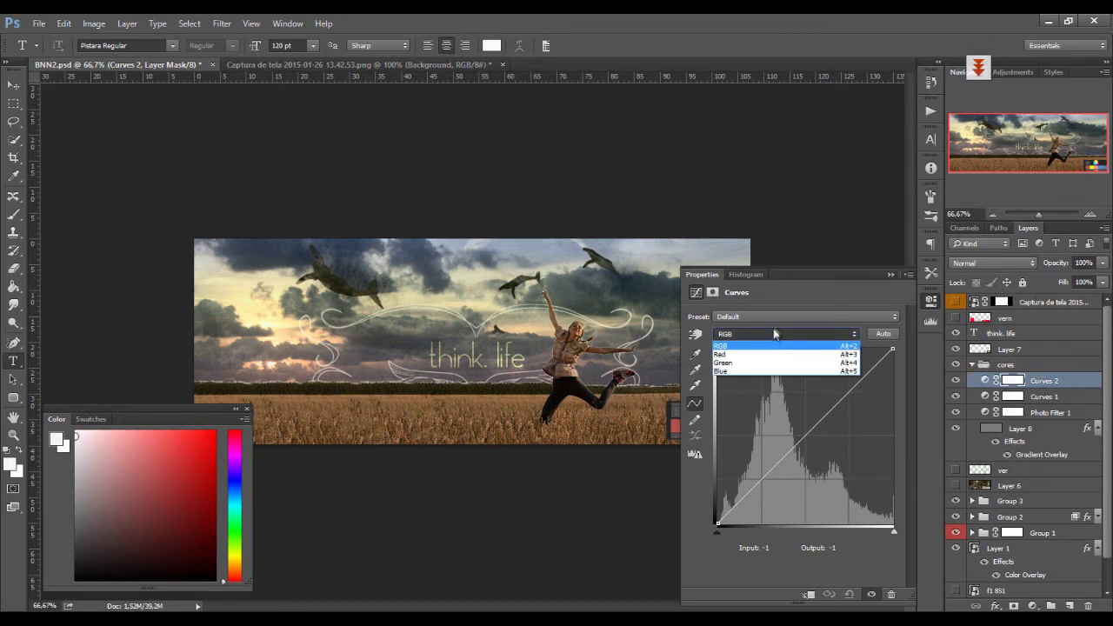
pyautogui.click(775, 338)
pyautogui.click(990, 263)
pyautogui.click(982, 527)
pyautogui.moveTo(795, 446); pyautogui.dragTo(908, 416)
# Step: In the Red channel, raise the black point to output 33 and add a midtone point at input 134, output 148
pyautogui.click(781, 339)
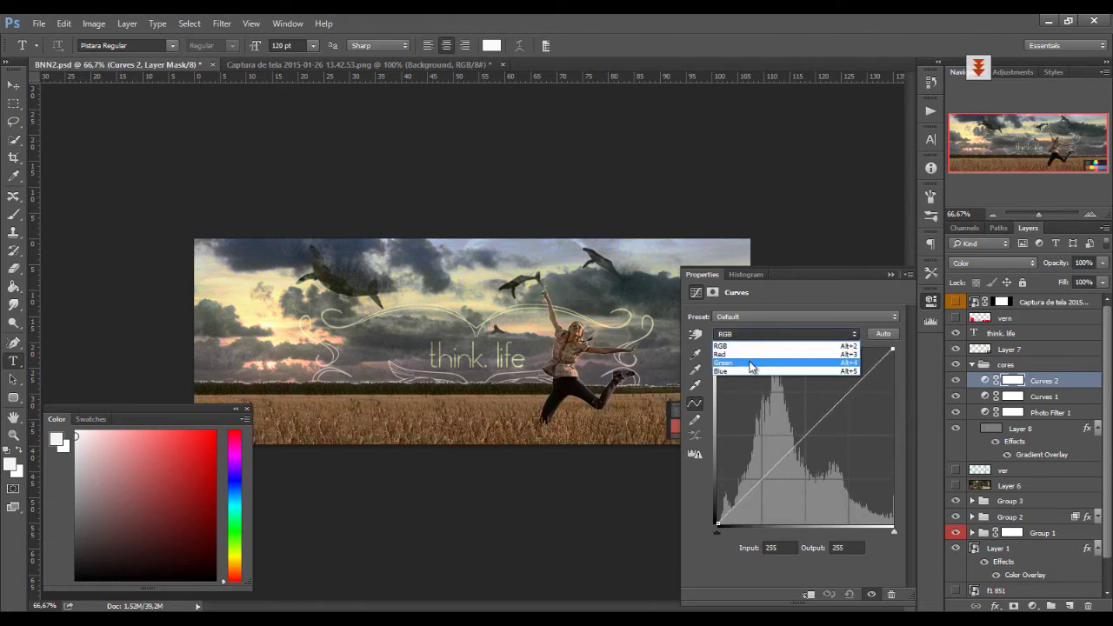
pyautogui.click(764, 354)
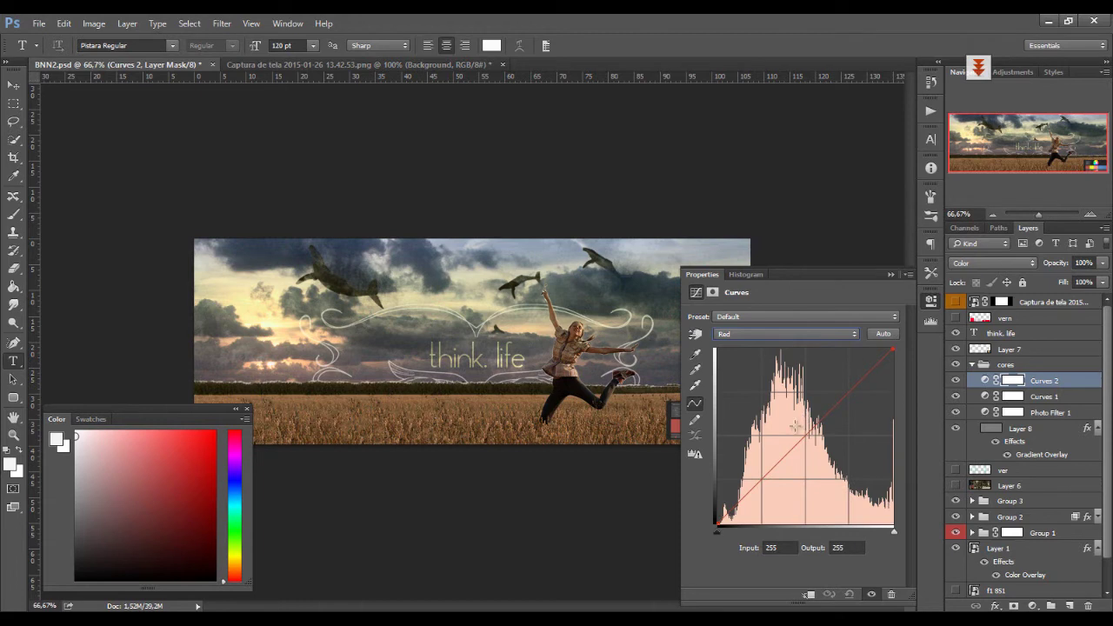
pyautogui.moveTo(717, 524); pyautogui.dragTo(718, 500)
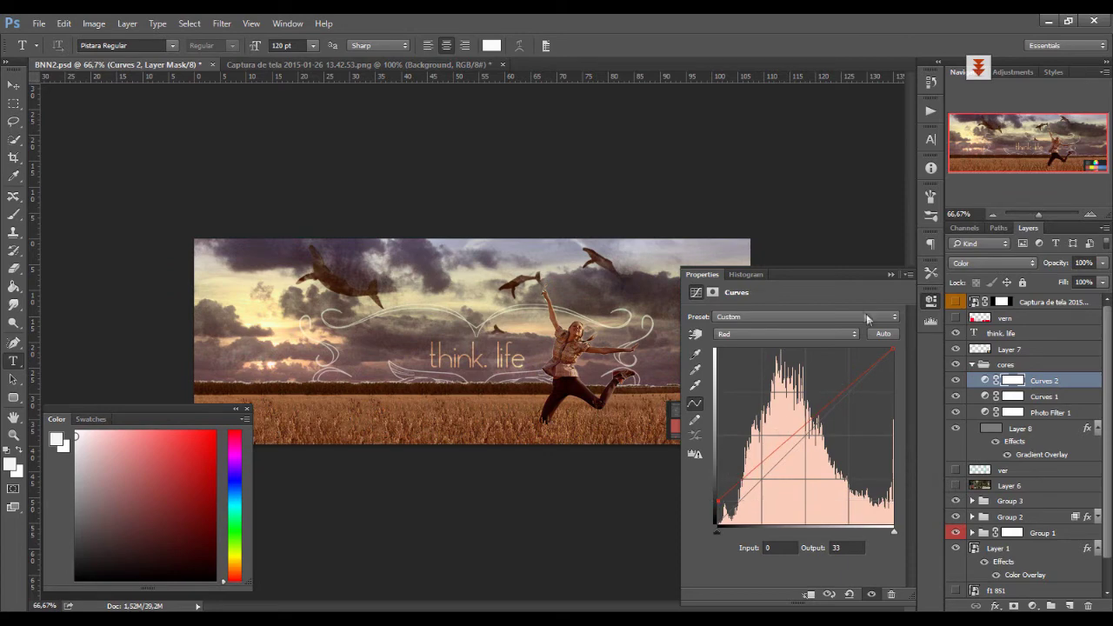
pyautogui.moveTo(828, 275); pyautogui.dragTo(327, 256)
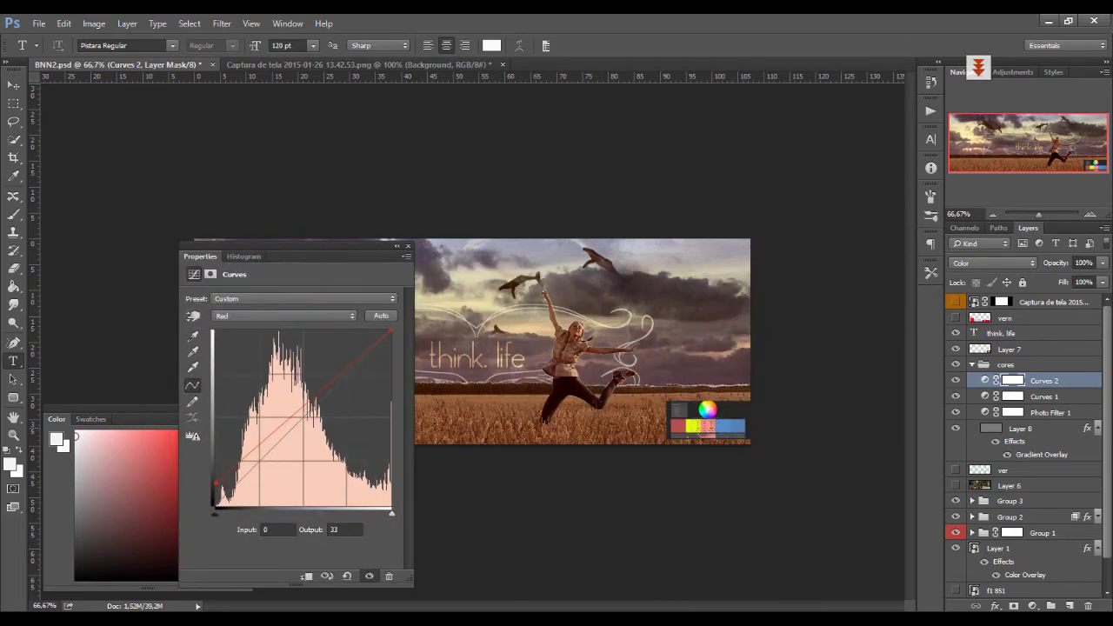
pyautogui.moveTo(309, 253); pyautogui.dragTo(204, 95)
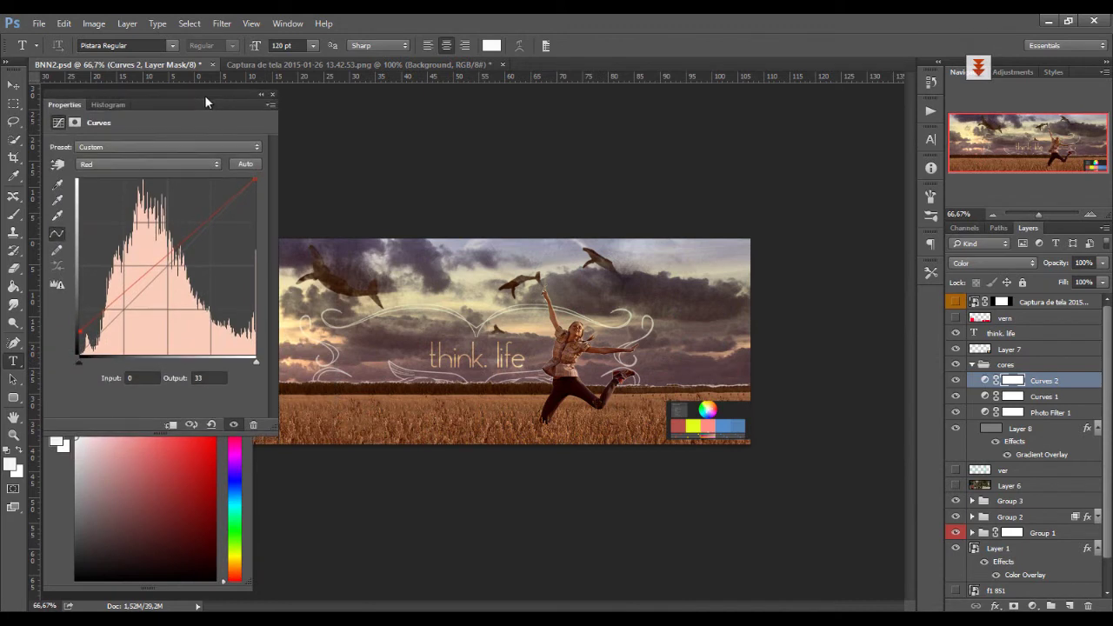
pyautogui.moveTo(171, 252)
pyautogui.mouseDown()
pyautogui.moveTo(177, 266)
pyautogui.moveTo(173, 251)
pyautogui.mouseUp()
# Step: In the Green channel, lift the shadows and raise a highlight point to input 191, output 220
pyautogui.click(164, 165)
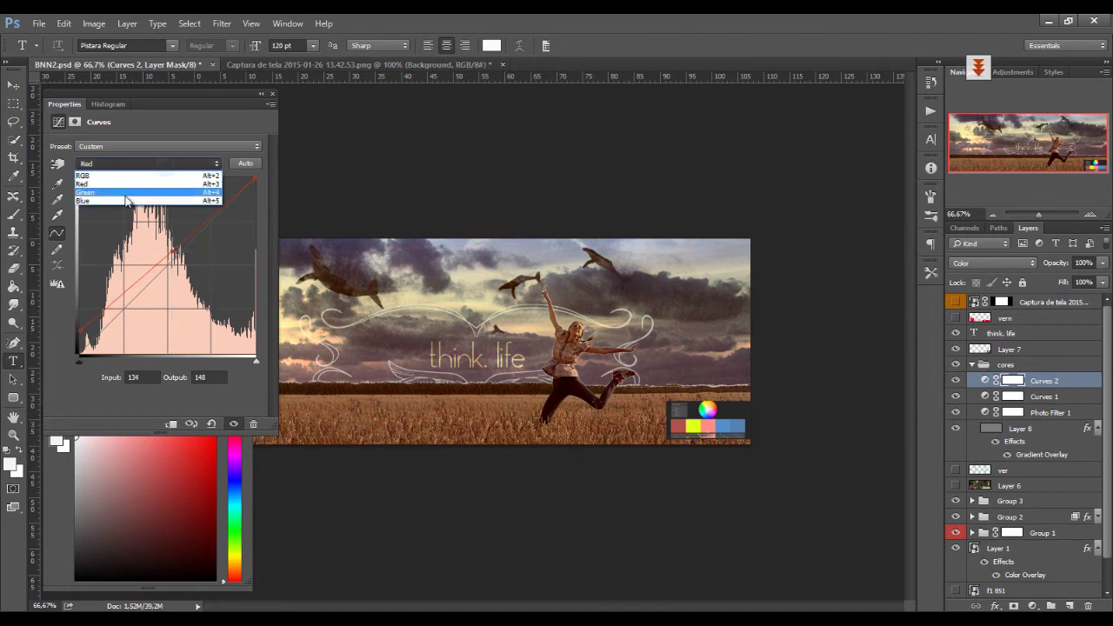
pyautogui.click(132, 191)
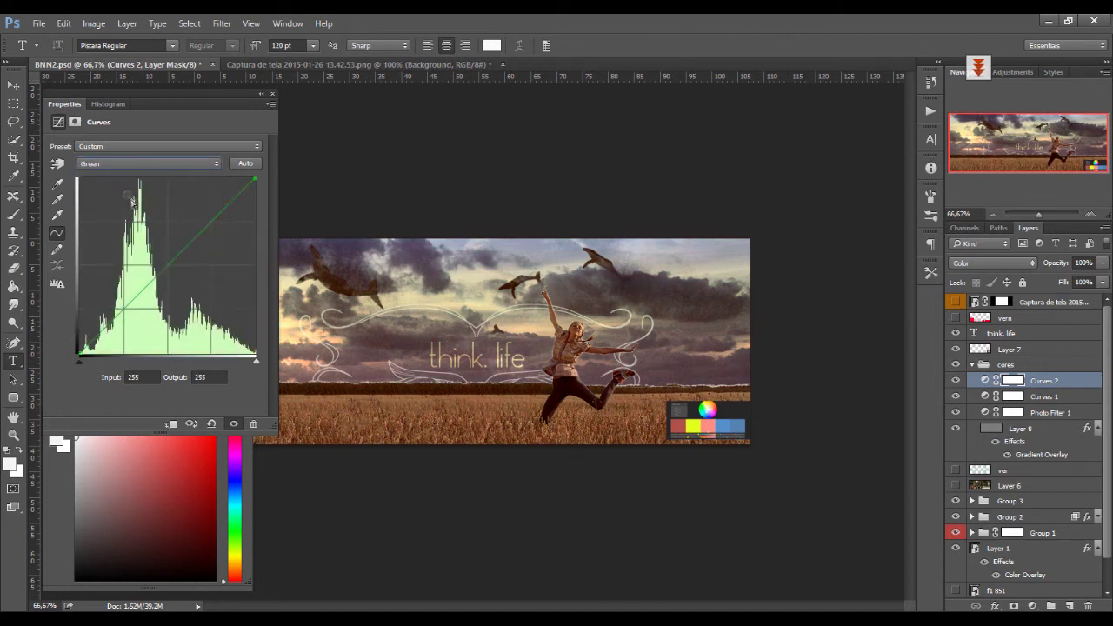
pyautogui.click(126, 317)
pyautogui.moveTo(126, 317); pyautogui.dragTo(110, 308)
pyautogui.click(238, 194)
pyautogui.moveTo(238, 194); pyautogui.dragTo(207, 203)
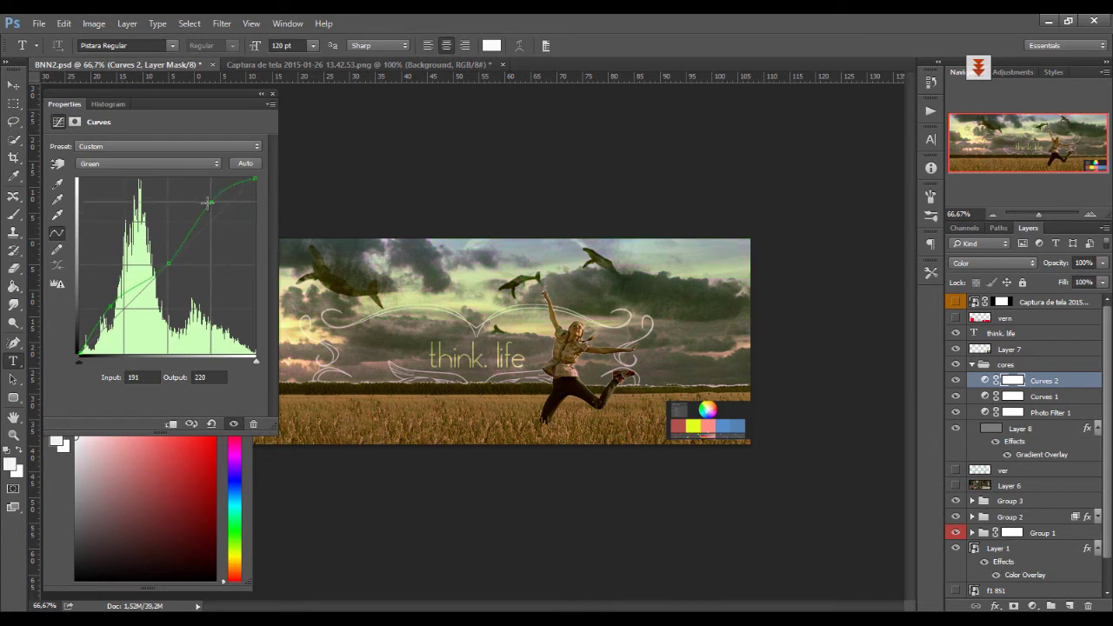
# Step: Adjust the Blue channel with a midtone point at input 119, output 123, plus shadow and highlight changes, and save the document
pyautogui.click(161, 162)
pyautogui.click(137, 201)
pyautogui.click(161, 270)
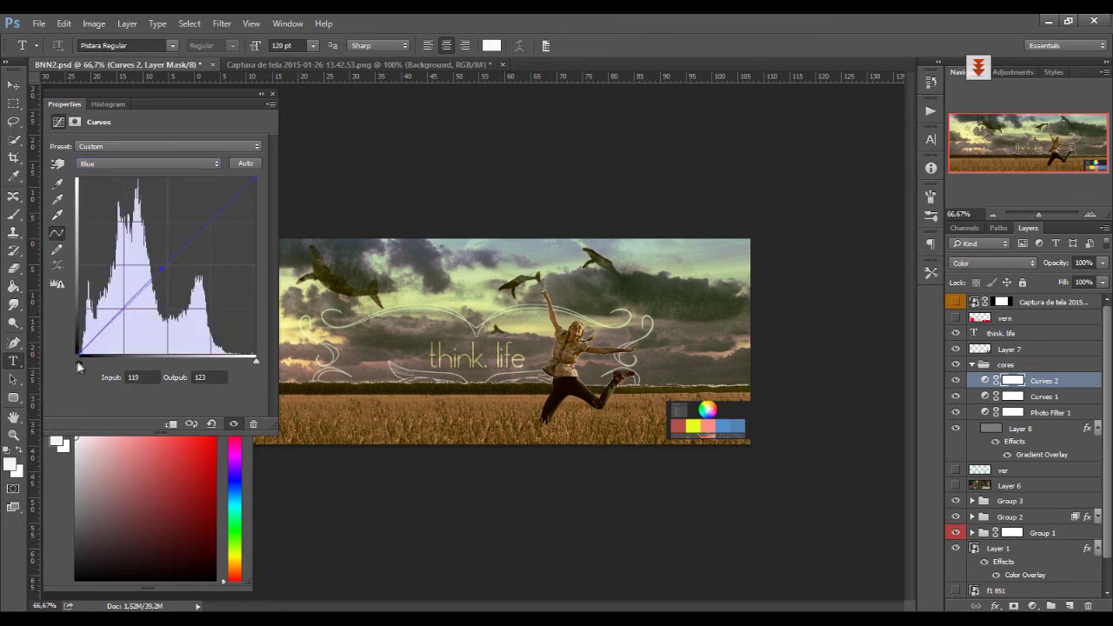
pyautogui.click(85, 346)
pyautogui.moveTo(77, 344)
pyautogui.mouseDown()
pyautogui.moveTo(77, 297)
pyautogui.moveTo(74, 342)
pyautogui.moveTo(92, 356)
pyautogui.moveTo(79, 349)
pyautogui.mouseUp()
pyautogui.click(241, 188)
pyautogui.moveTo(238, 189)
pyautogui.mouseDown()
pyautogui.moveTo(239, 218)
pyautogui.moveTo(234, 205)
pyautogui.mouseUp()
pyautogui.click(272, 95)
pyautogui.hotkey('ctrl', 's')
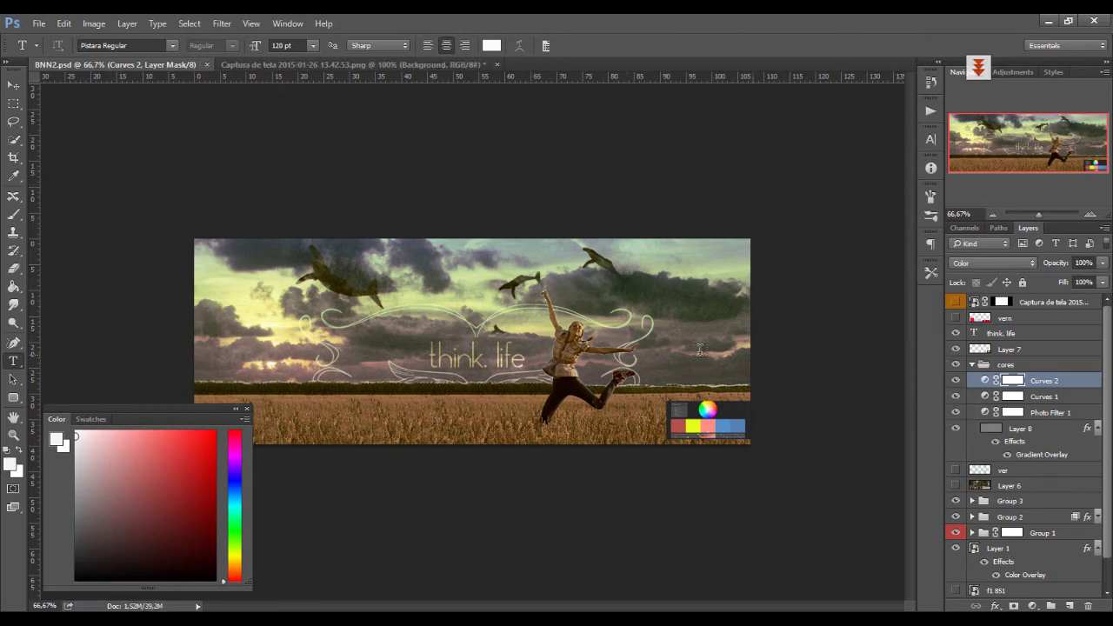
# Step: Toggle the visibility of Group 2 and Group 1 to check which parts of the banner they contain
pyautogui.click(957, 504)
pyautogui.click(956, 517)
pyautogui.click(957, 518)
pyautogui.click(957, 518)
pyautogui.click(1022, 533)
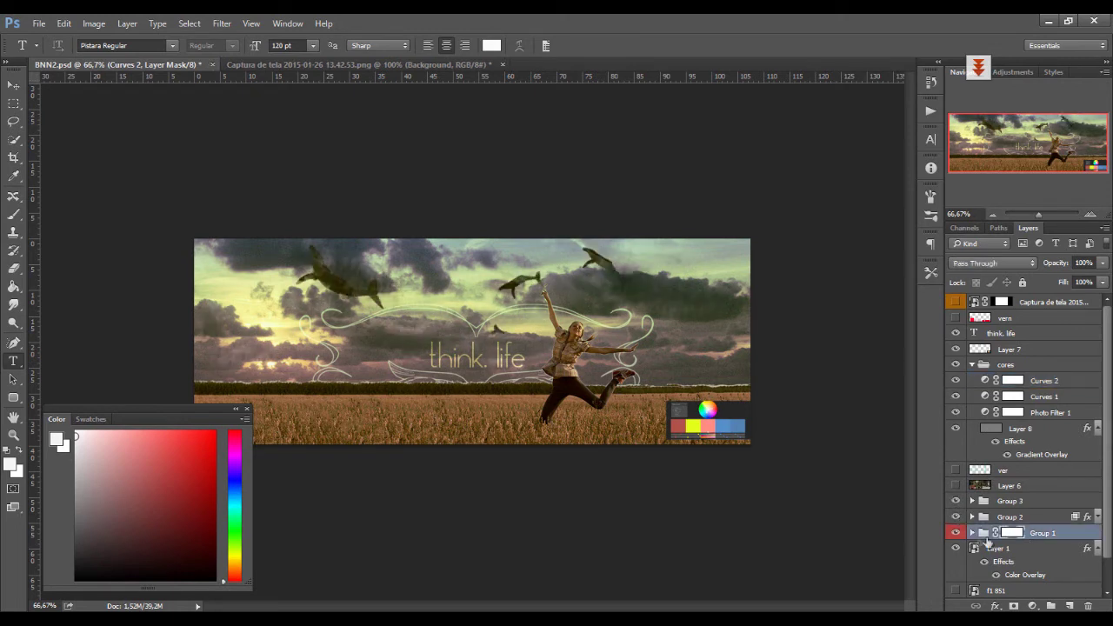
pyautogui.click(957, 533)
pyautogui.click(956, 532)
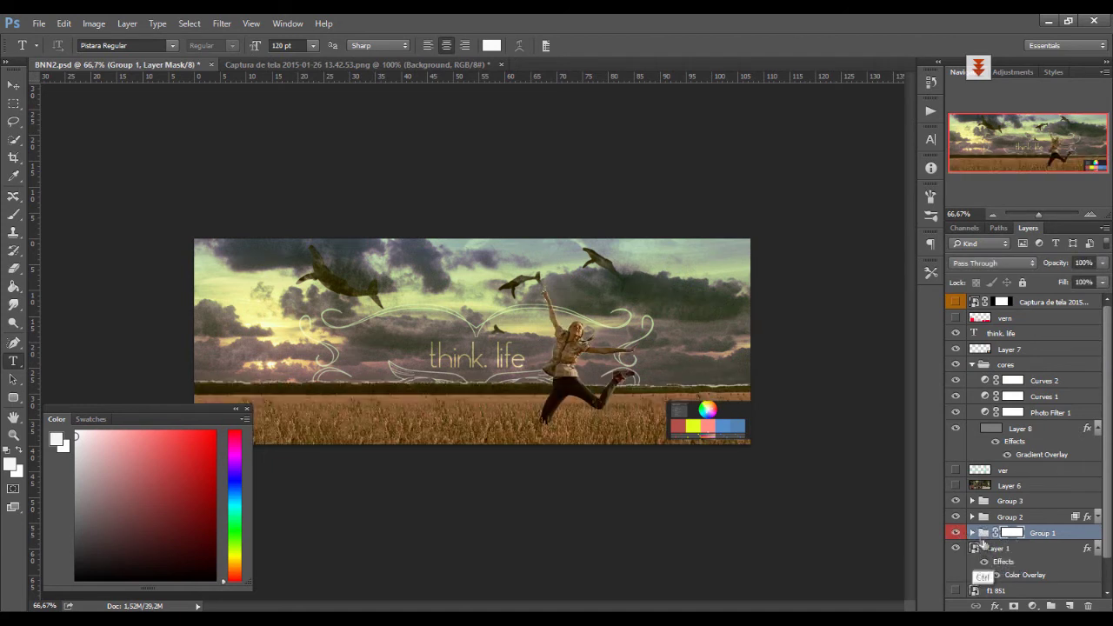
# Step: Expand Group 1 and convert its f1 851 copy 2 and f1 851 copy layers into one smart object
pyautogui.click(973, 532)
pyautogui.click(1044, 553)
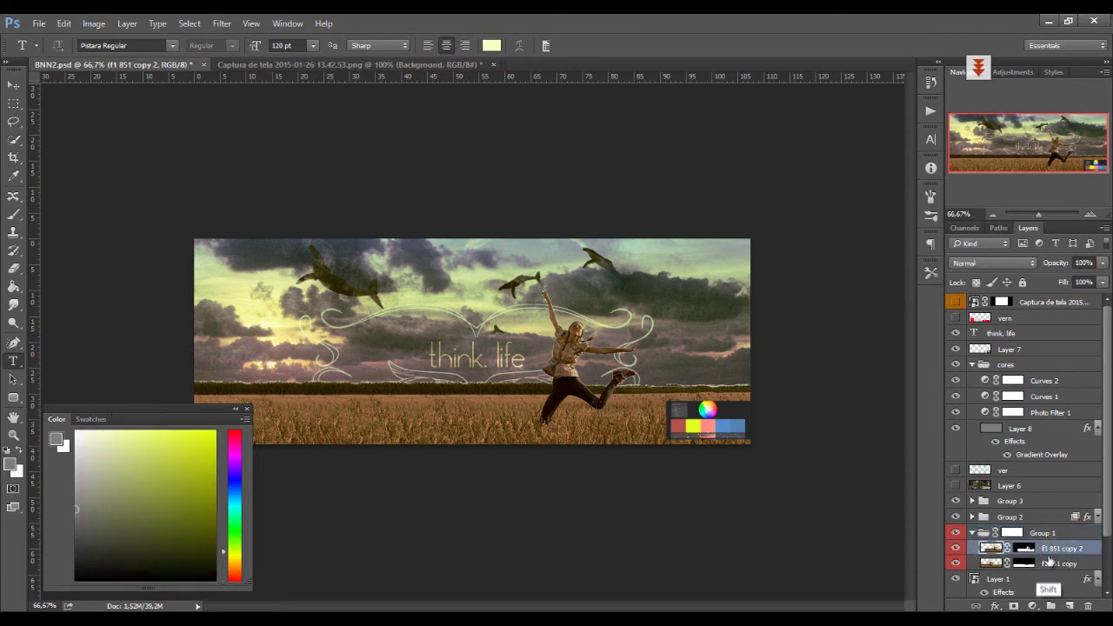
pyautogui.keyDown('ctrl'); pyautogui.click(1052, 563); pyautogui.keyUp('ctrl')
pyautogui.rightClick(1056, 563)
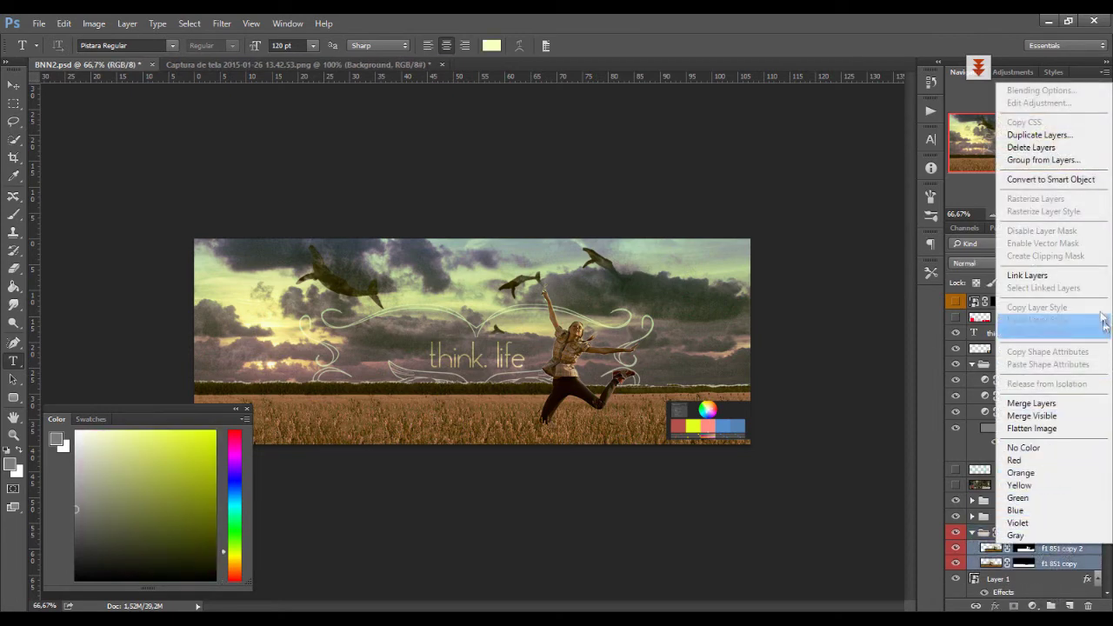
pyautogui.click(1051, 179)
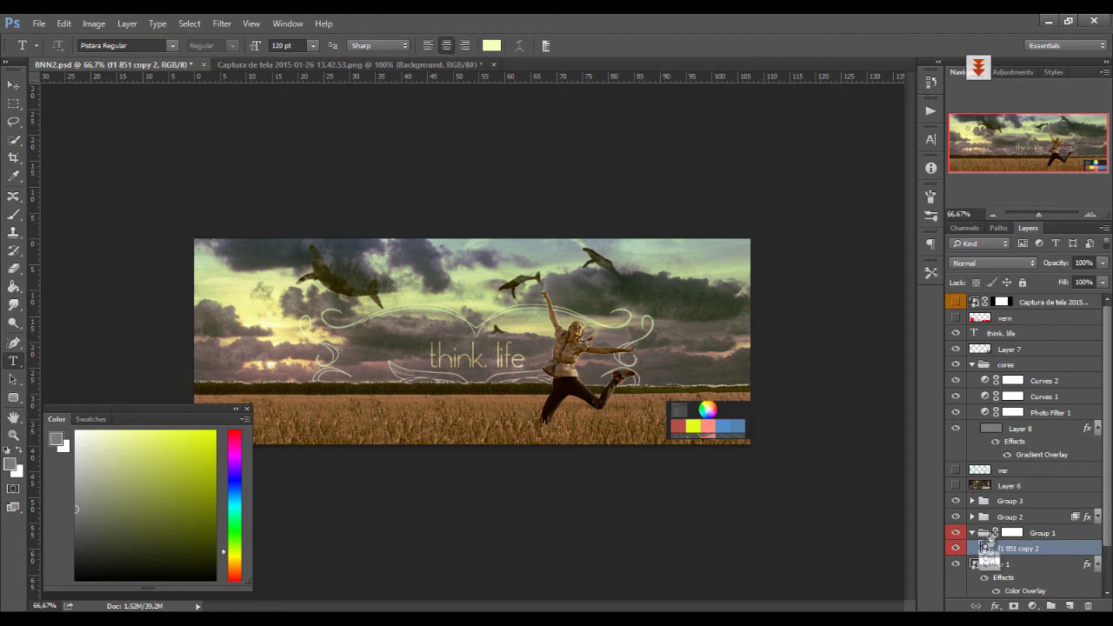
# Step: Load the smart object's outline as a selection and add a Curves layer masked to it in Luminosity mode
pyautogui.keyDown('ctrl'); pyautogui.click(985, 549); pyautogui.keyUp('ctrl')
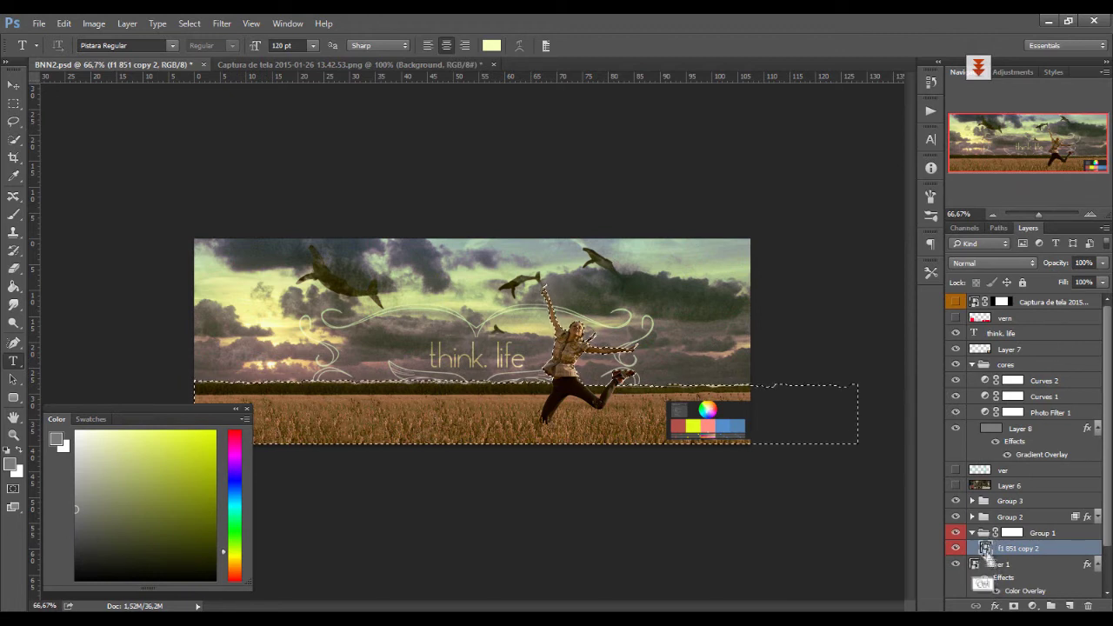
pyautogui.click(1032, 606)
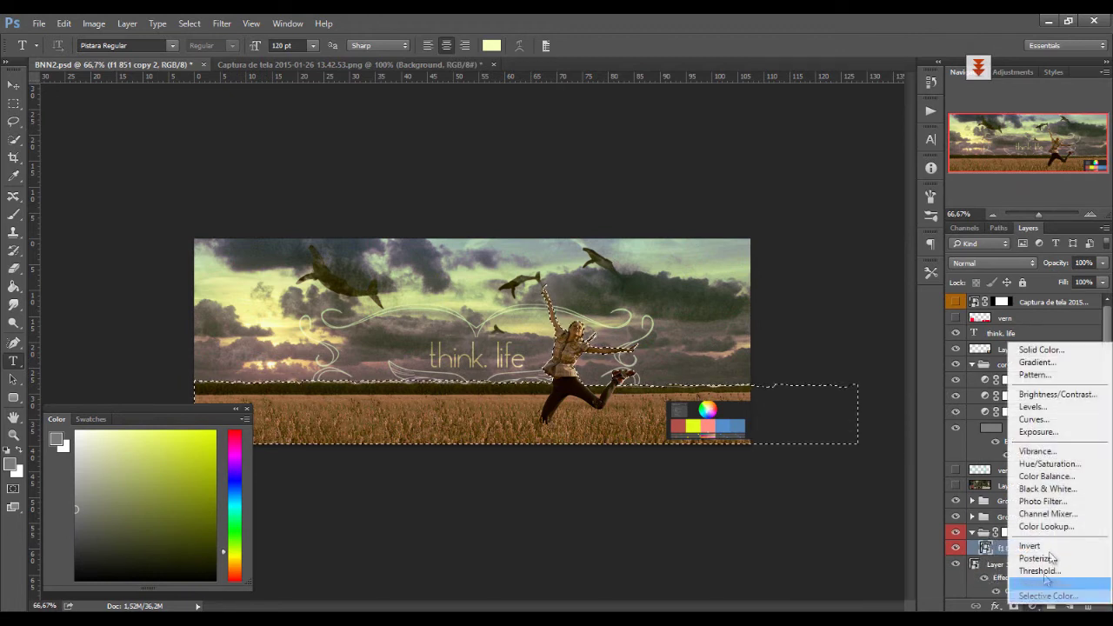
pyautogui.click(1058, 421)
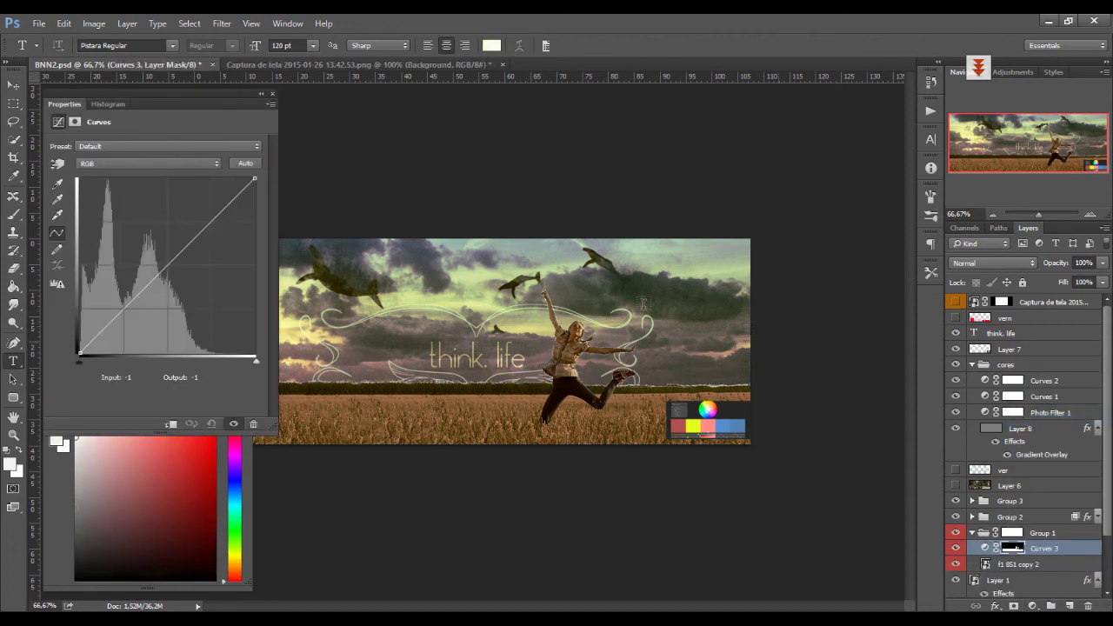
pyautogui.click(1013, 263)
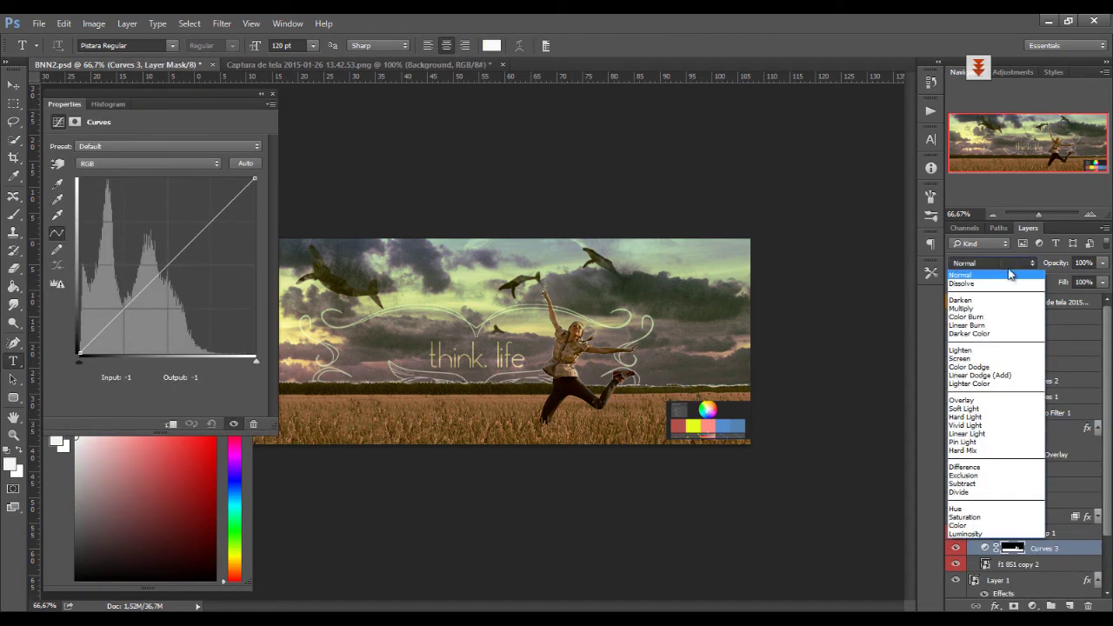
pyautogui.click(972, 533)
# Step: Shape the new RGB curve with an anchored midtone, a lowered shadow point, and a highlight point at input 177, output 213
pyautogui.click(158, 274)
pyautogui.click(114, 317)
pyautogui.moveTo(111, 318); pyautogui.dragTo(114, 323)
pyautogui.click(230, 193)
pyautogui.moveTo(230, 193); pyautogui.dragTo(201, 207)
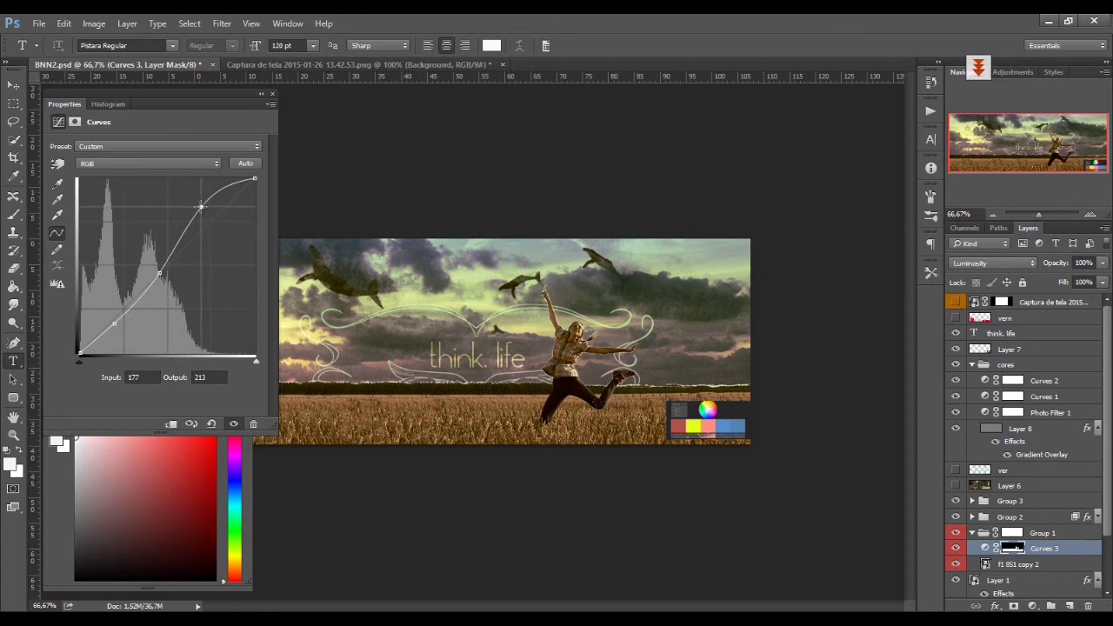
# Step: Undo the misplaced move of Group 1 and move the Curves 3 layer out of the group to just above cores
pyautogui.moveTo(1057, 541); pyautogui.dragTo(1058, 341)
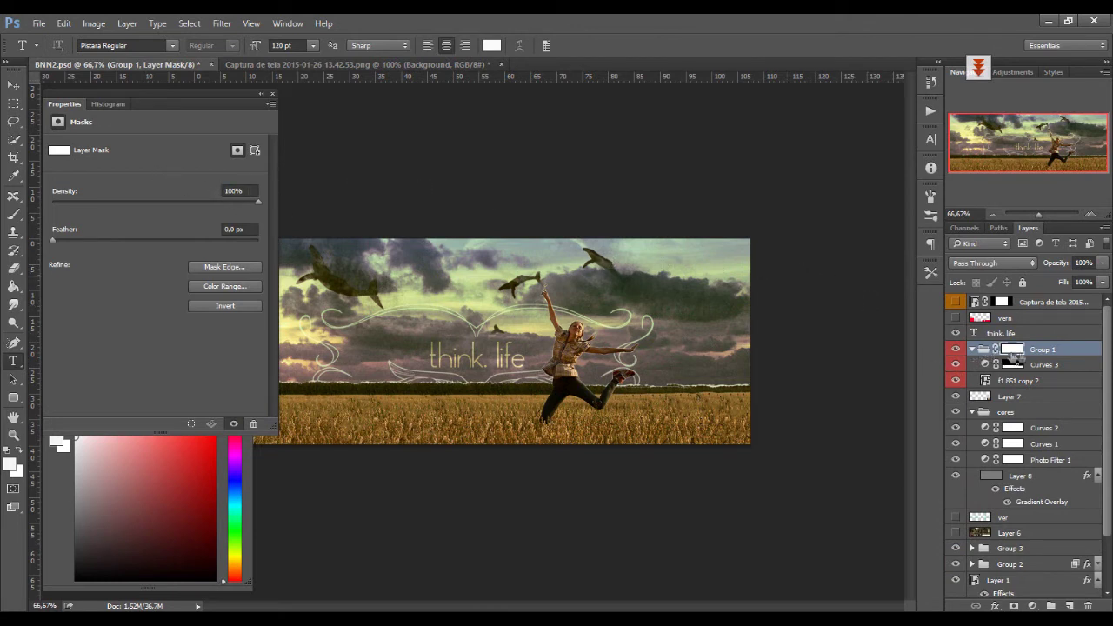
pyautogui.hotkey('ctrl', 'z')
pyautogui.moveTo(992, 549); pyautogui.dragTo(1044, 364)
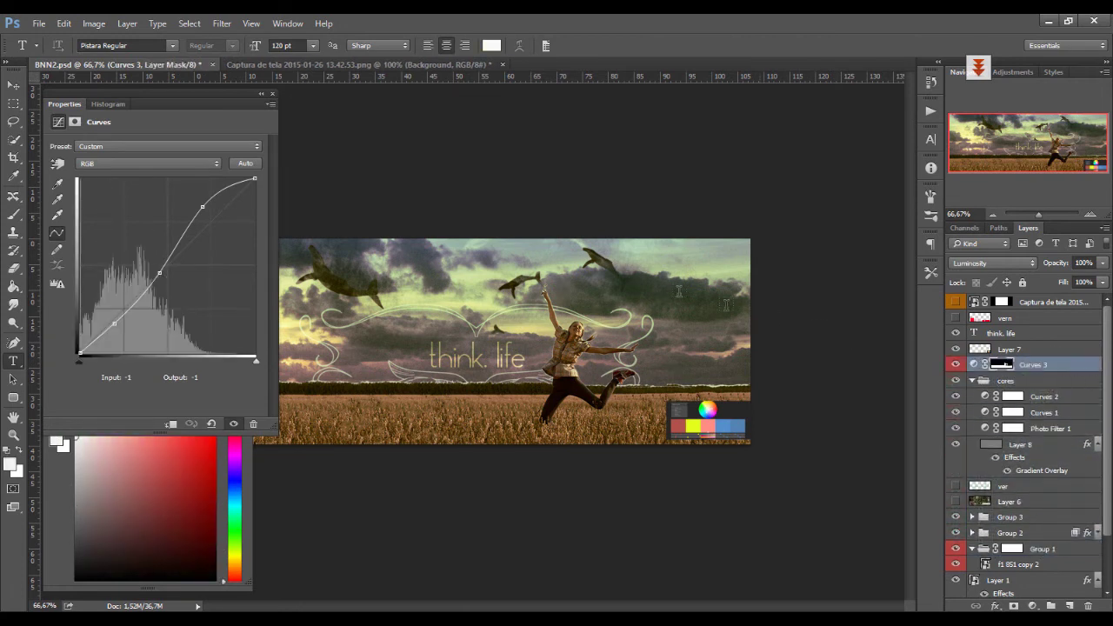
# Step: Lower the midtone point of the Curves 3 curve to deepen the woman and field, and close the curve settings
pyautogui.moveTo(159, 273)
pyautogui.mouseDown()
pyautogui.moveTo(142, 267)
pyautogui.moveTo(148, 281)
pyautogui.mouseUp()
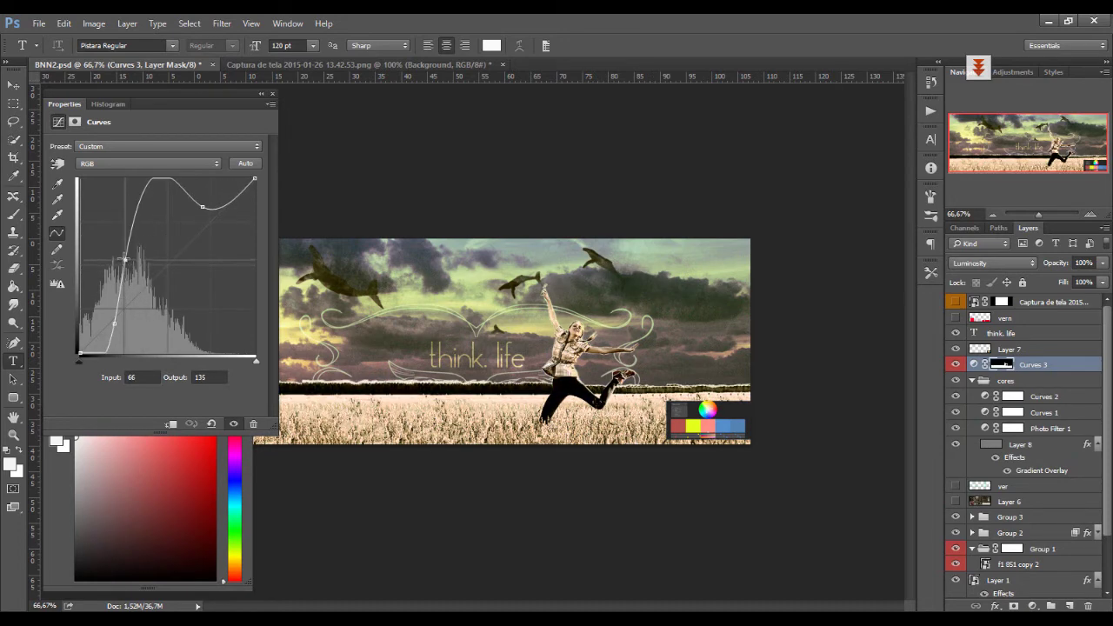
pyautogui.moveTo(125, 258); pyautogui.dragTo(147, 295)
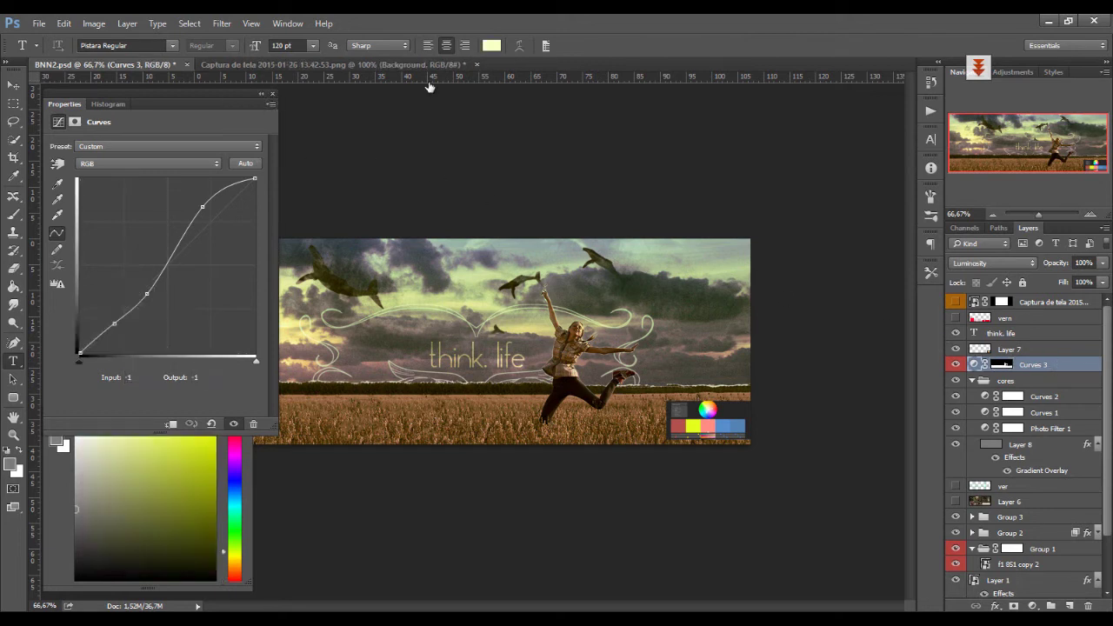
pyautogui.click(272, 93)
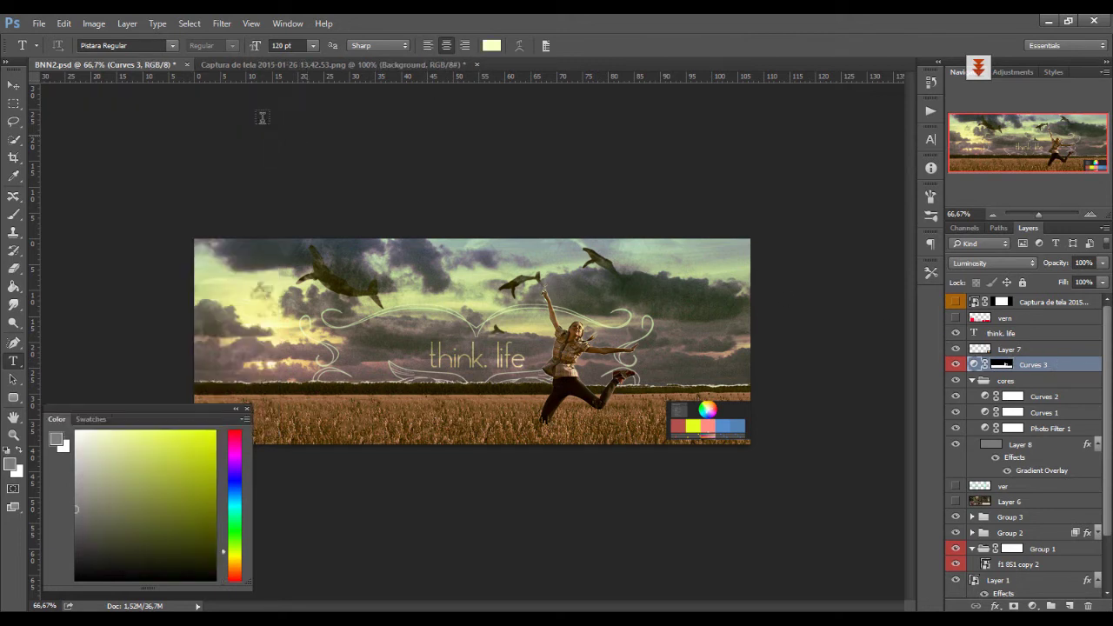
# Step: Hide Curves 3, load its mask as a selection, and invert the selection so it covers the sky
pyautogui.keyDown('ctrl'); pyautogui.click(1002, 364); pyautogui.keyUp('ctrl')
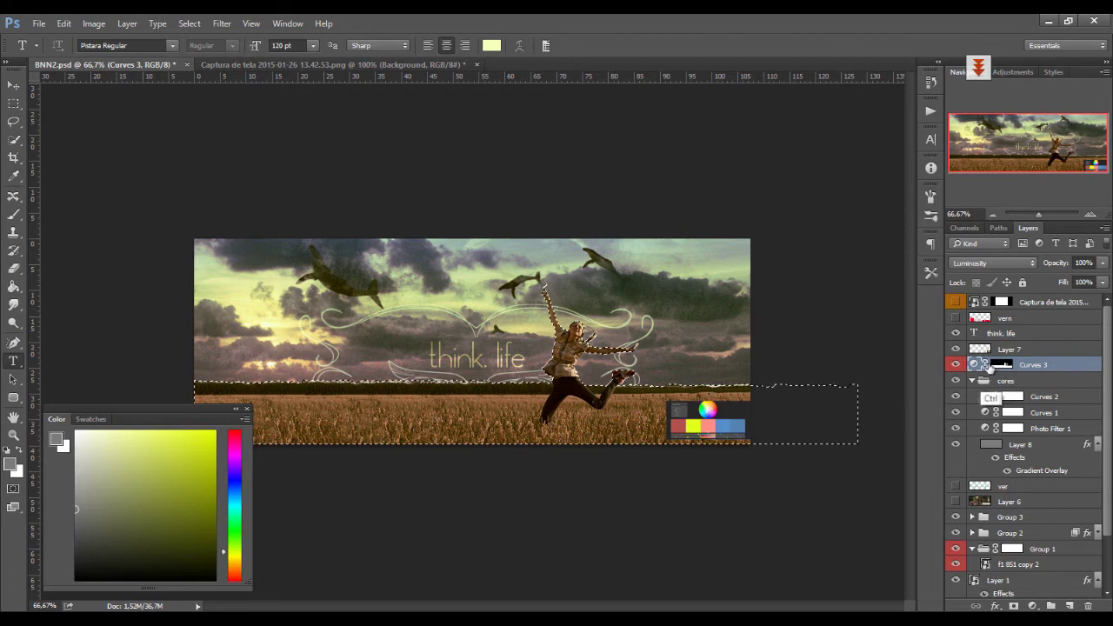
pyautogui.click(958, 364)
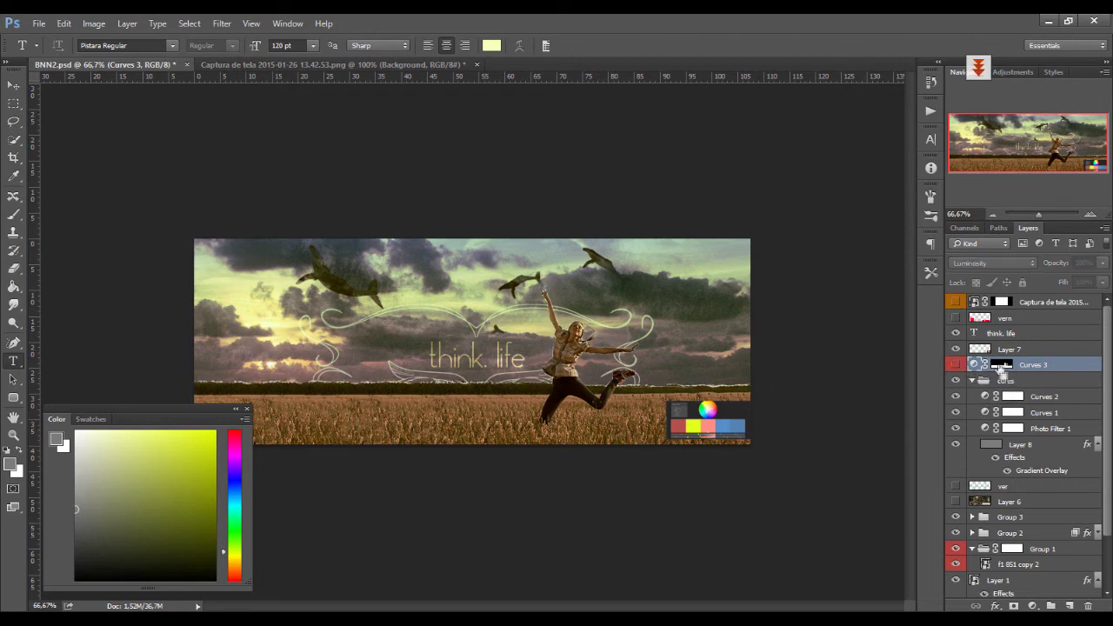
pyautogui.keyDown('ctrl'); pyautogui.click(1001, 367); pyautogui.keyUp('ctrl')
pyautogui.hotkey('ctrl', 'shift', 'i')
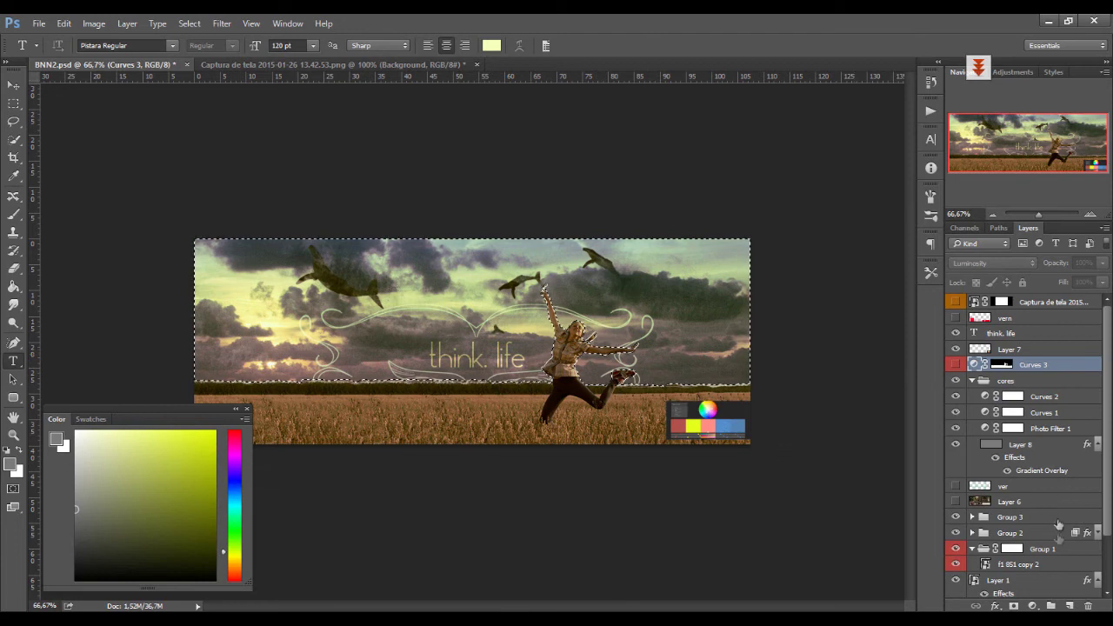
# Step: Fill the selected sky with the palette's blue on a new layer above Curves 3
pyautogui.click(1069, 606)
pyautogui.press('b')
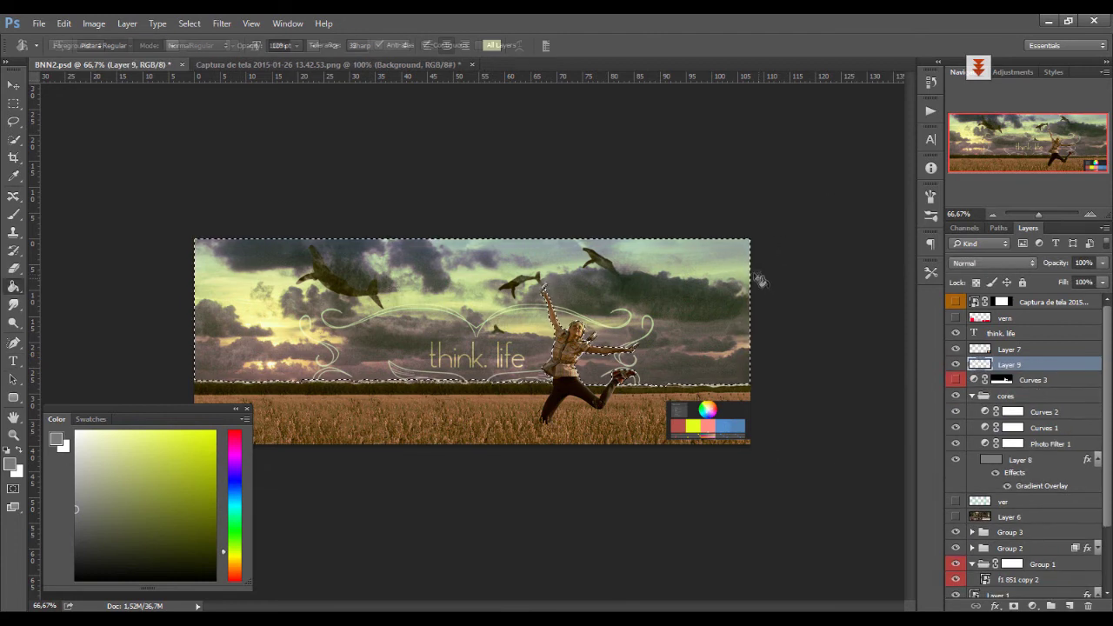
pyautogui.keyDown('alt'); pyautogui.click(727, 426); pyautogui.keyUp('alt')
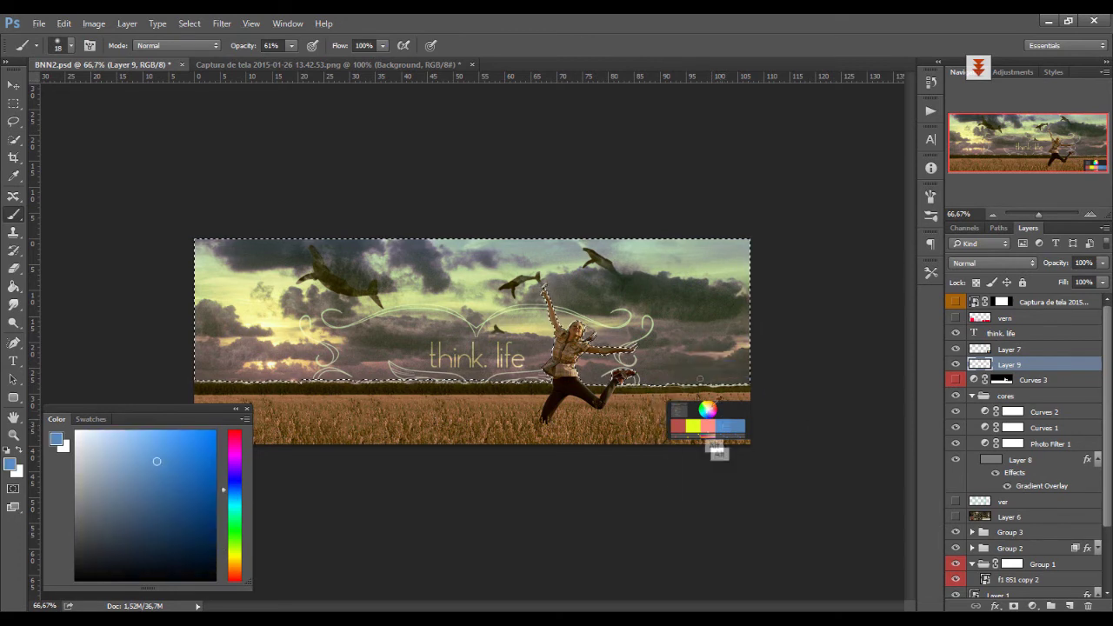
pyautogui.press('g')
pyautogui.click(648, 287)
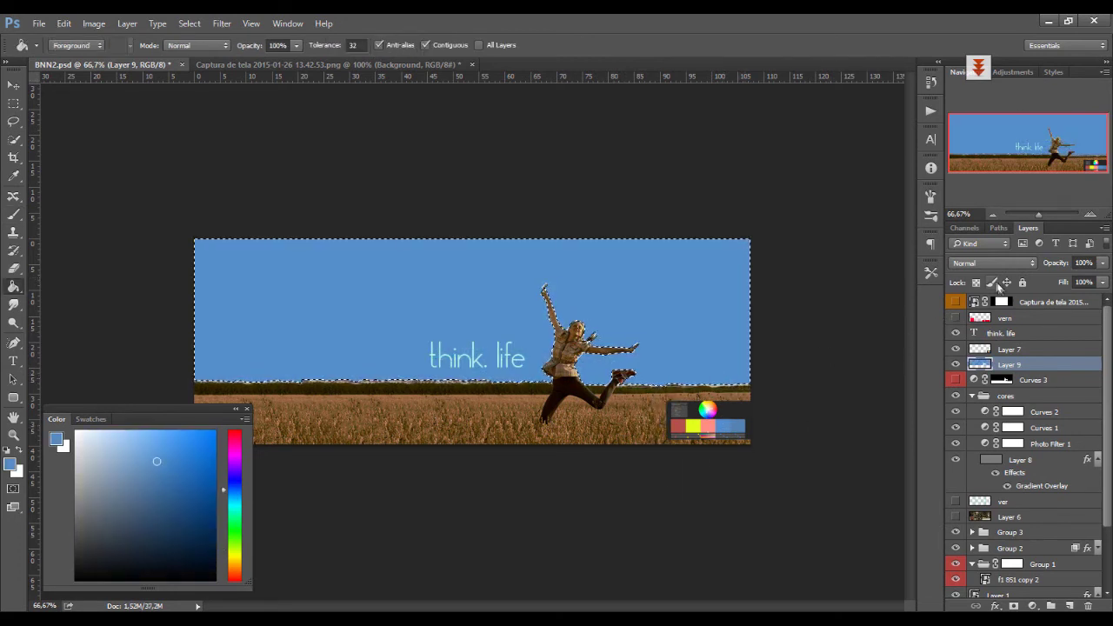
# Step: Try the Color blend mode on the blue sky layer, settle on Darken at 16% opacity, and compare with the layer hidden
pyautogui.click(991, 263)
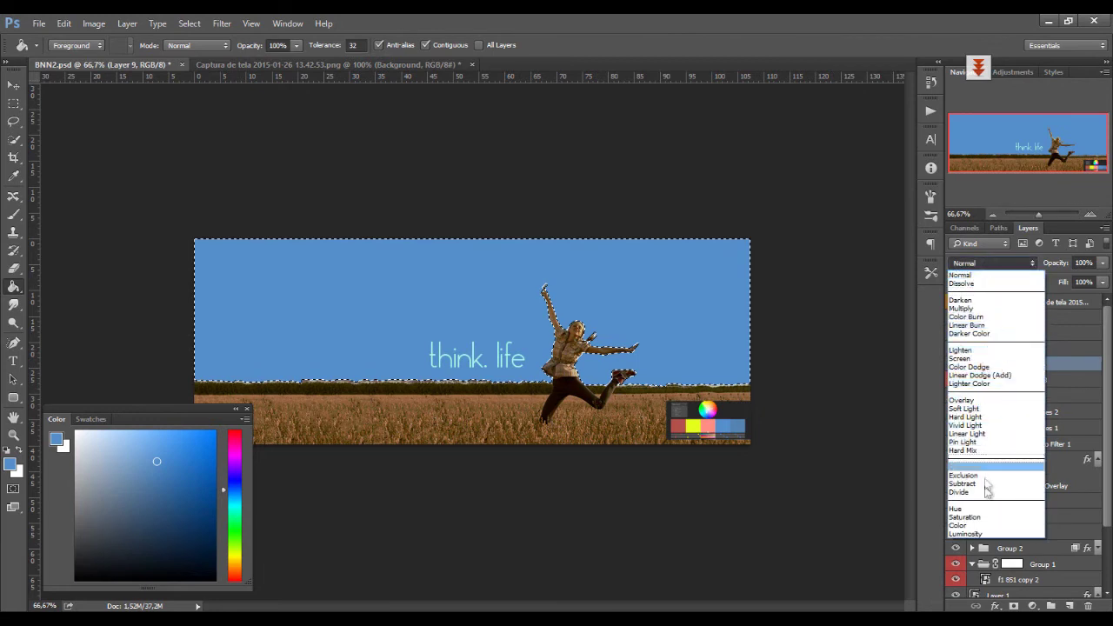
pyautogui.click(973, 525)
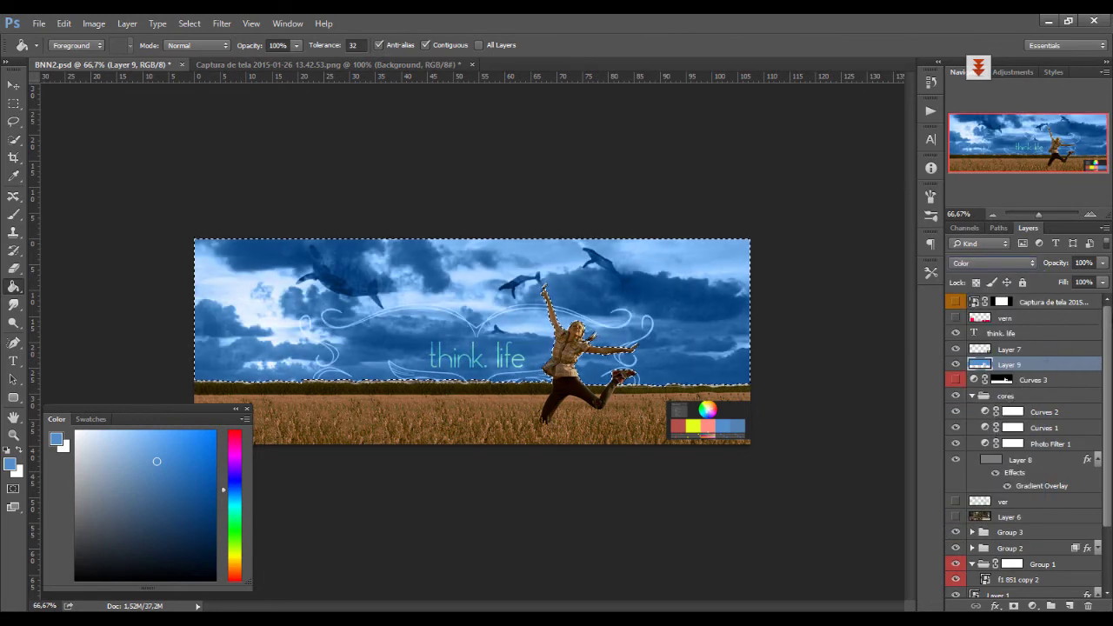
pyautogui.click(1103, 263)
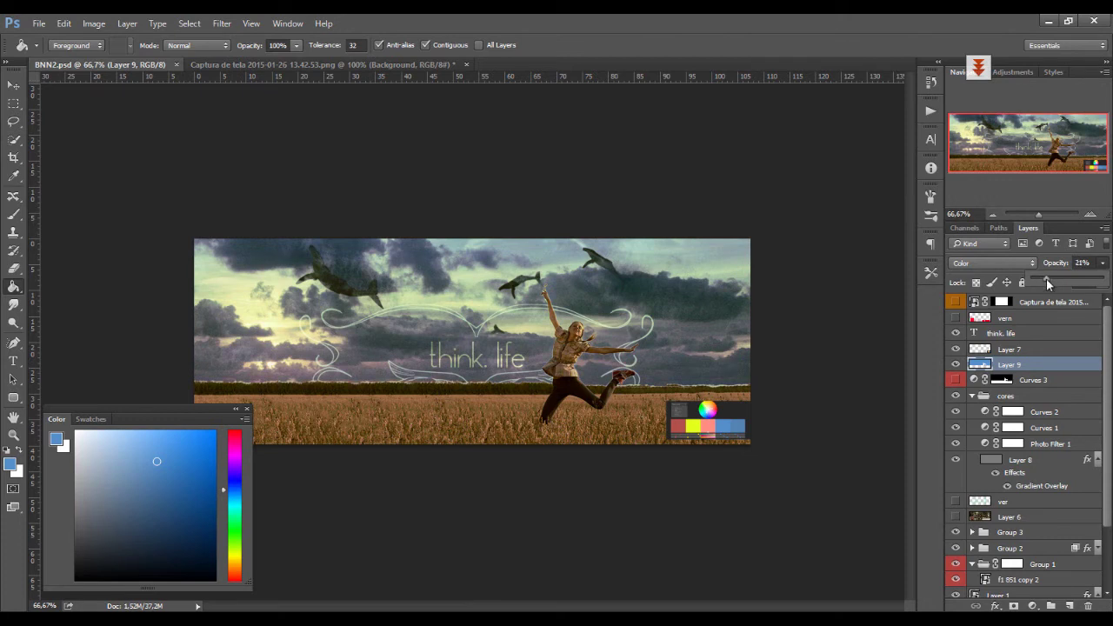
pyautogui.click(1004, 261)
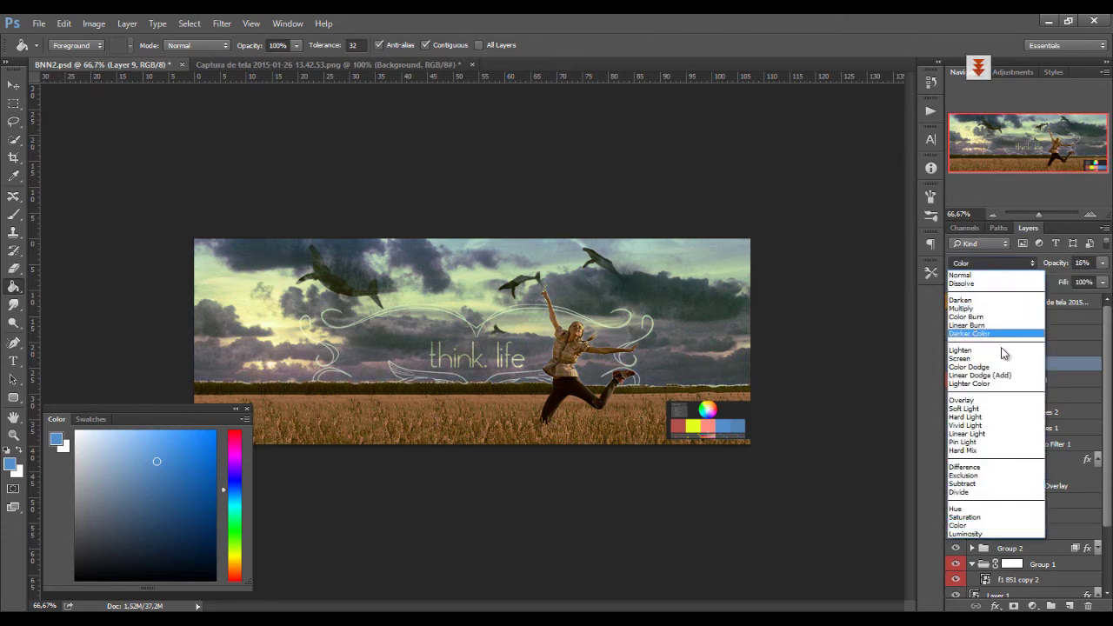
pyautogui.click(989, 303)
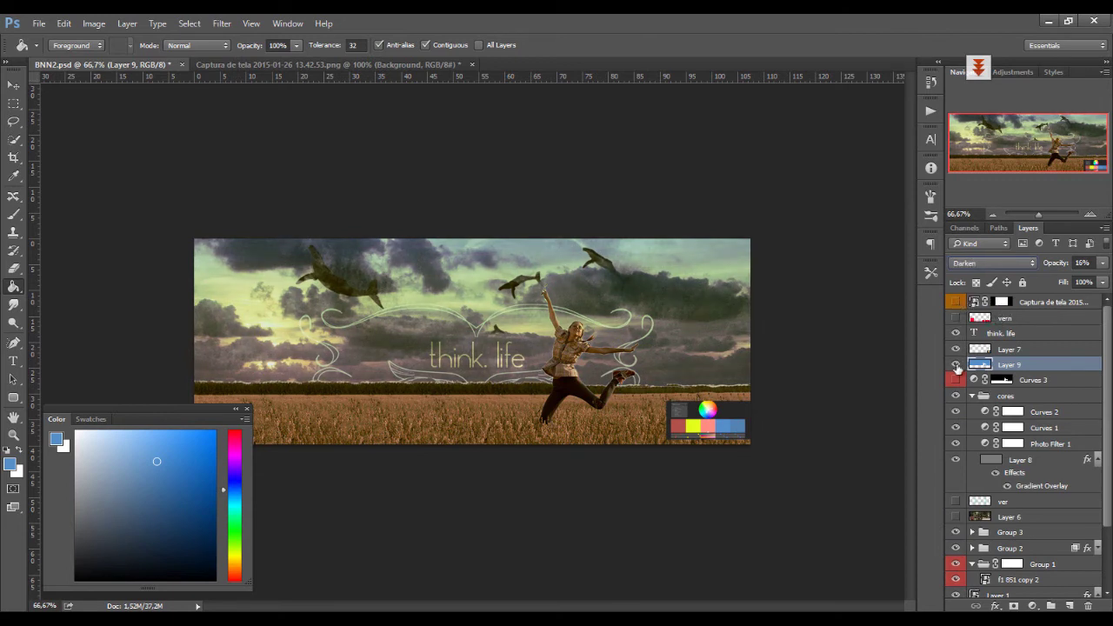
pyautogui.click(957, 366)
pyautogui.click(957, 364)
# Step: Invert the blue layer's loaded selection and fill the woman and field with the palette's salmon pink on a new layer, Layer 10
pyautogui.keyDown('ctrl'); pyautogui.click(982, 366); pyautogui.keyUp('ctrl')
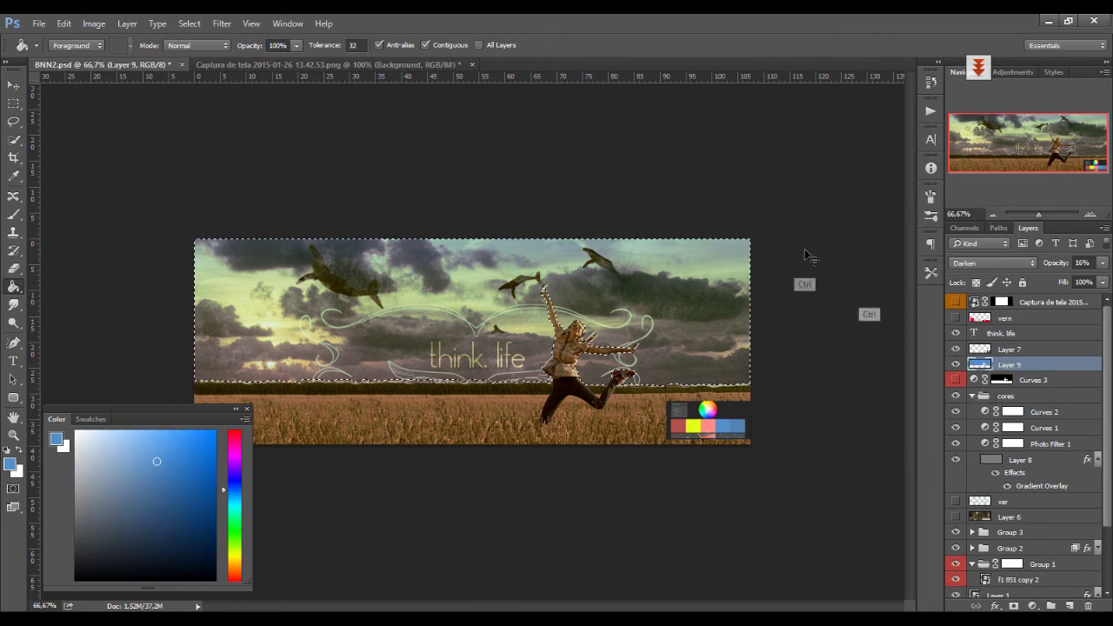
pyautogui.press('b')
pyautogui.keyDown('alt'); pyautogui.click(706, 424); pyautogui.keyUp('alt')
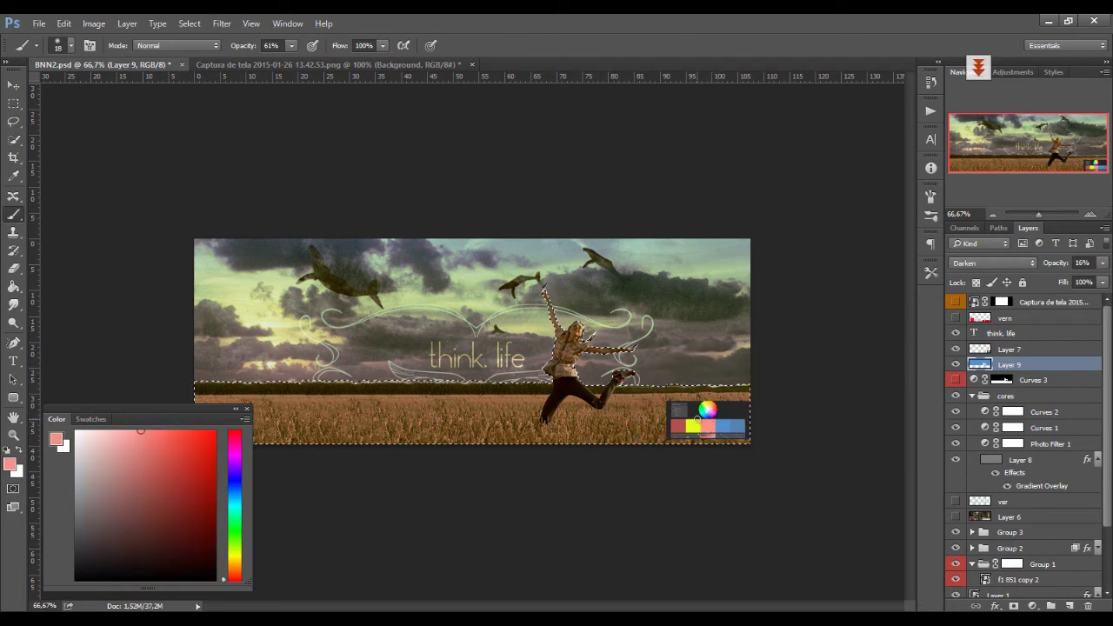
pyautogui.hotkey('ctrl', 'shift', 'n')
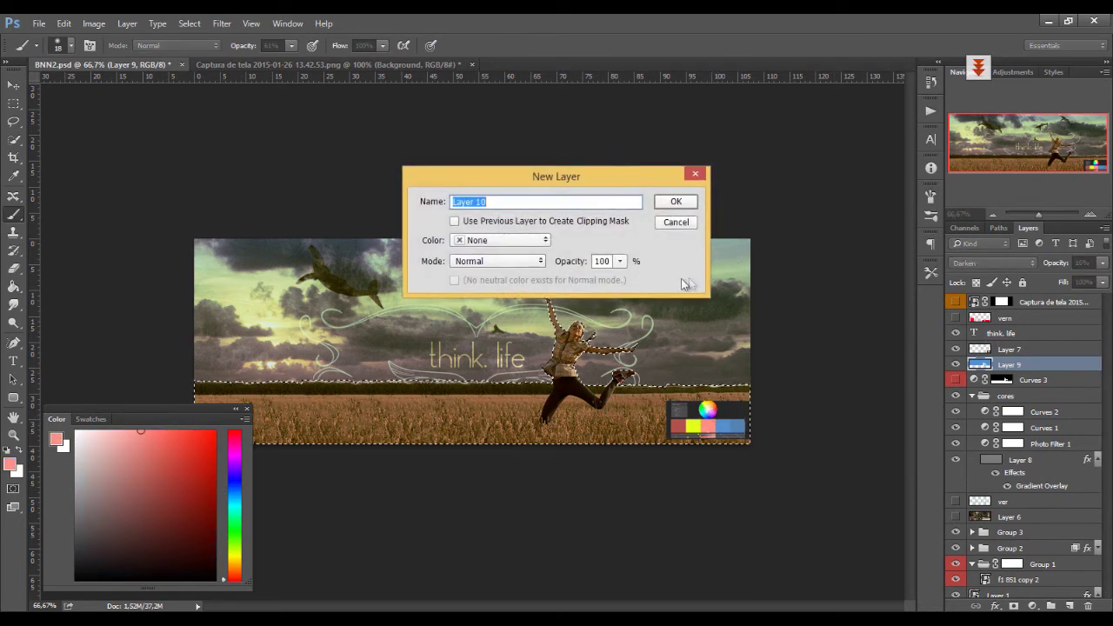
pyautogui.press('Return')
pyautogui.press('g')
pyautogui.click(595, 347)
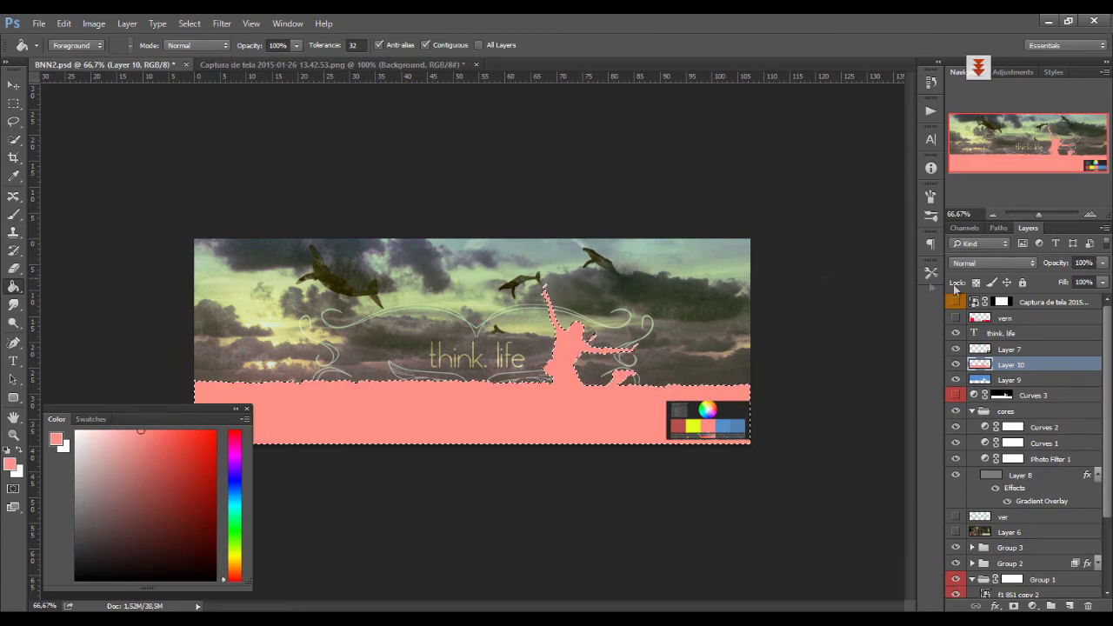
# Step: Set Layer 10's blend mode to Saturation and reduce its opacity for a subtle tint
pyautogui.click(984, 262)
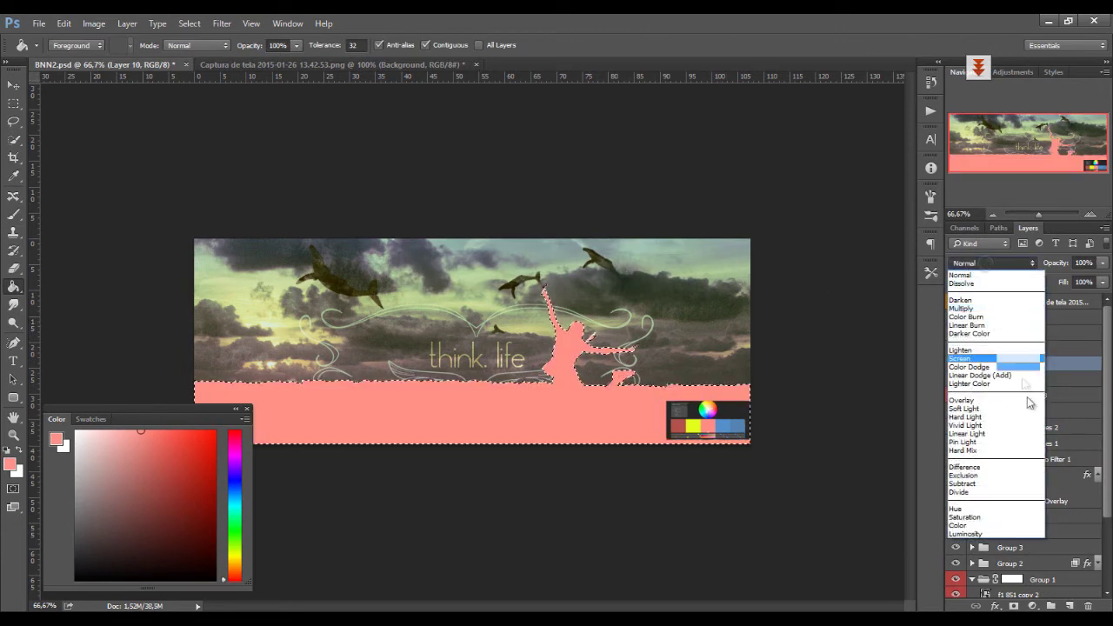
pyautogui.click(982, 517)
pyautogui.click(1102, 264)
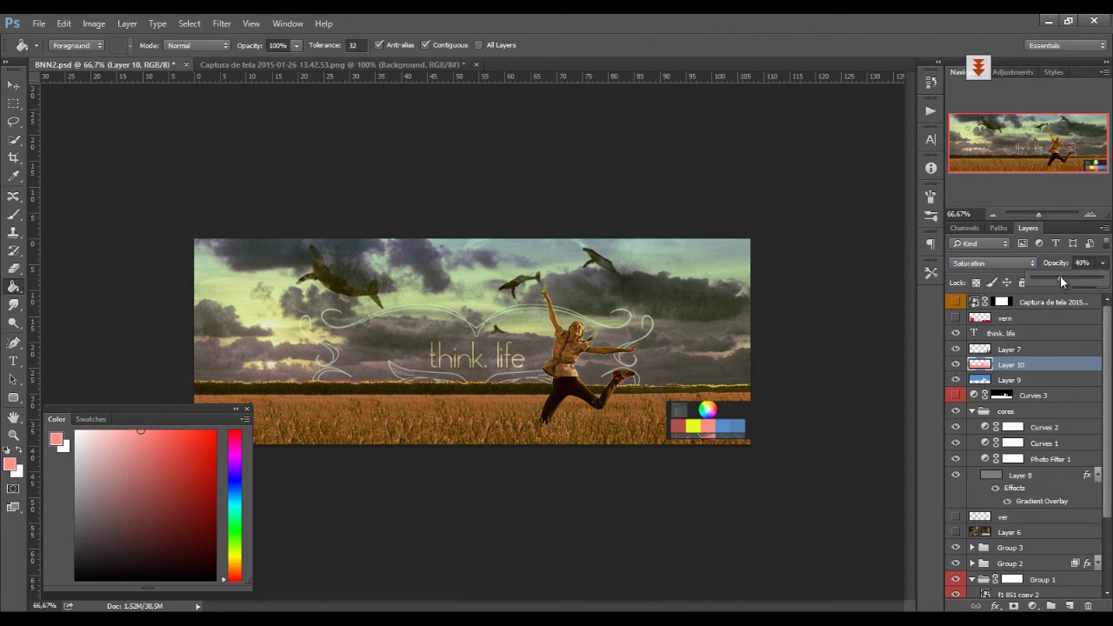
pyautogui.moveTo(1048, 282); pyautogui.dragTo(1048, 281)
# Step: Group Layer 9 and Layer 10, compare the banner with the group hidden and shown, and save the file
pyautogui.keyDown('ctrl'); pyautogui.click(1013, 379); pyautogui.keyUp('ctrl')
pyautogui.hotkey('ctrl', 'g')
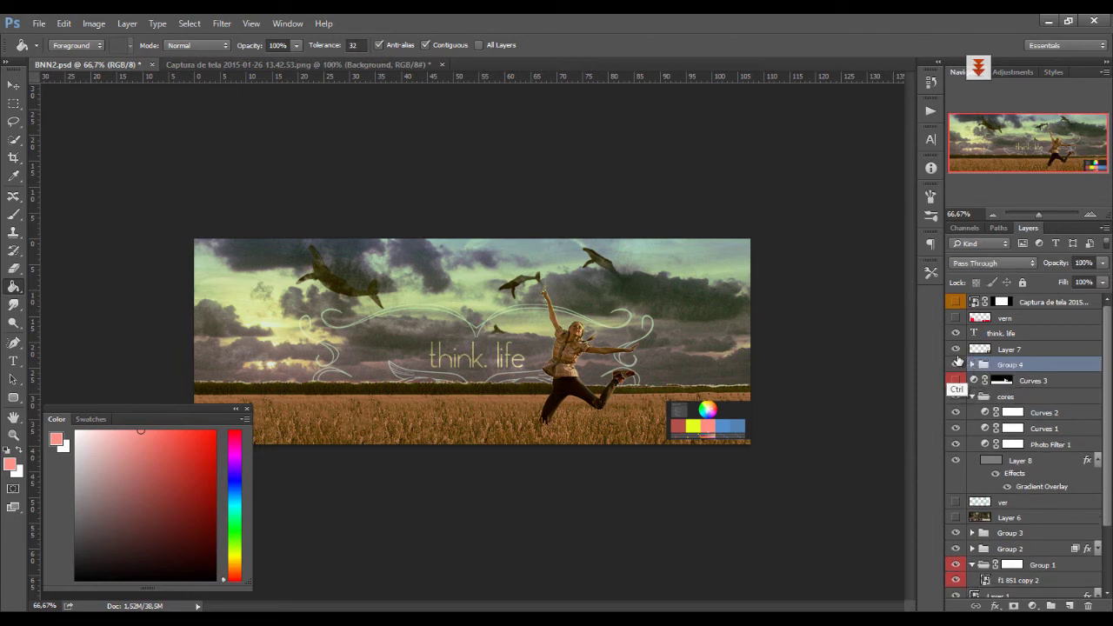
pyautogui.click(957, 365)
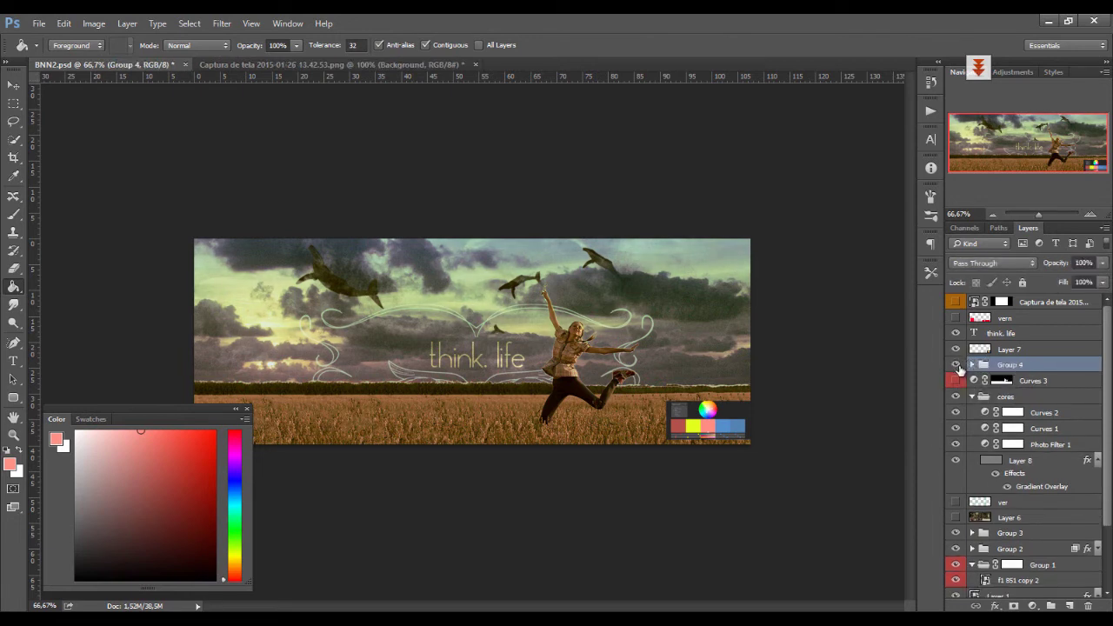
pyautogui.click(956, 365)
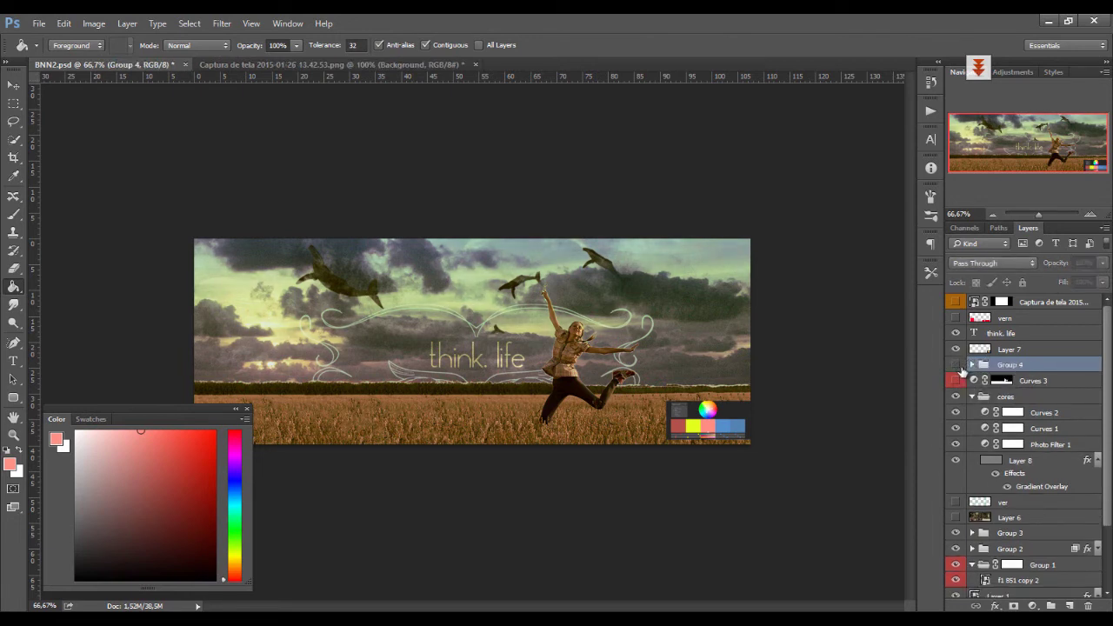
pyautogui.click(957, 366)
pyautogui.hotkey('ctrl', 's')
# Step: Show Curves 3, delete its mask, and delete the adjustment layer itself
pyautogui.click(957, 382)
pyautogui.click(1030, 383)
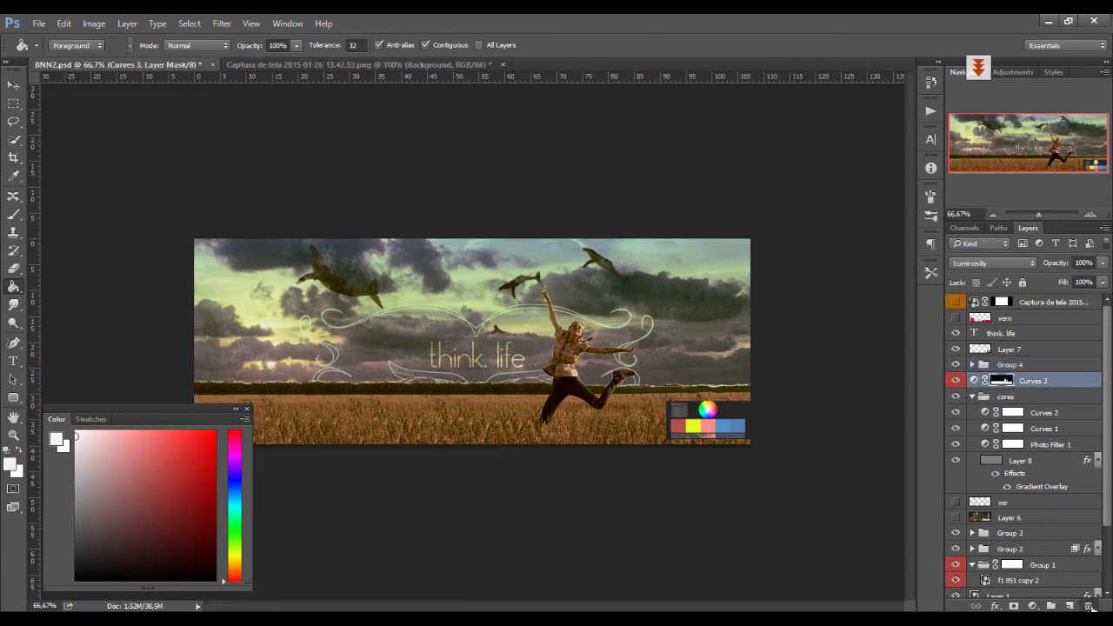
pyautogui.click(1093, 606)
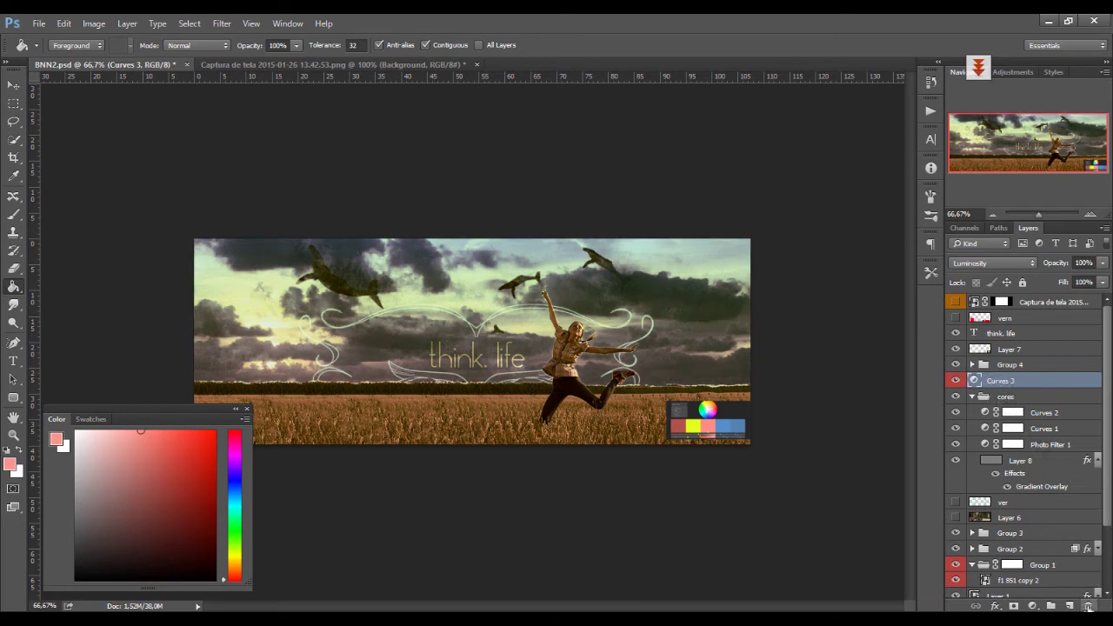
pyautogui.click(1088, 606)
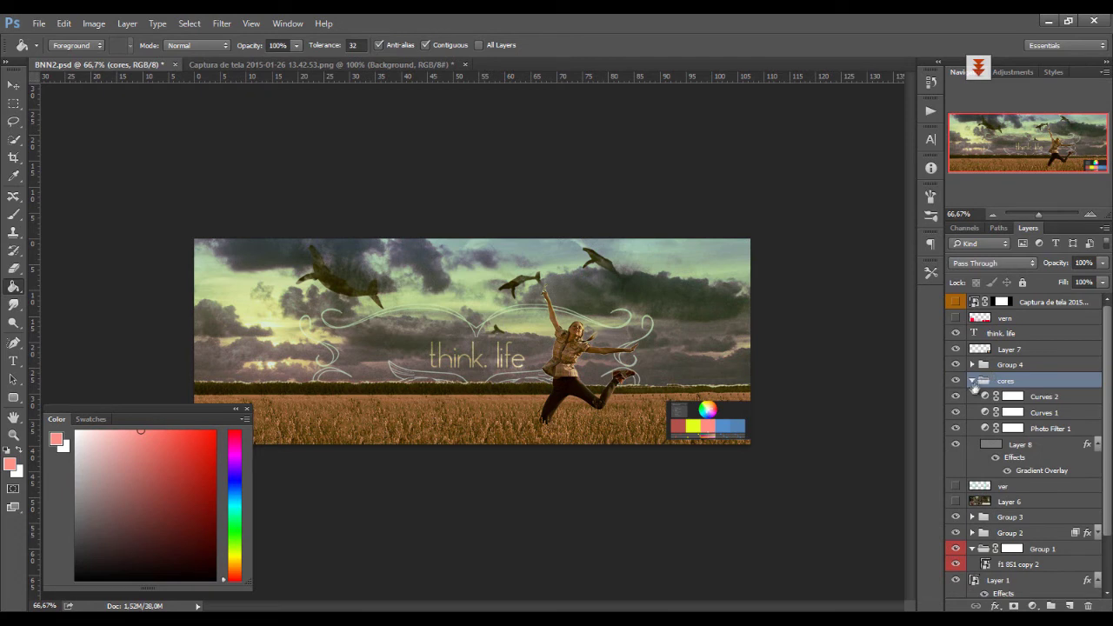
# Step: Move Group 4 into the cores group above Curves 2, and compare the banner with cores hidden and shown
pyautogui.click(972, 380)
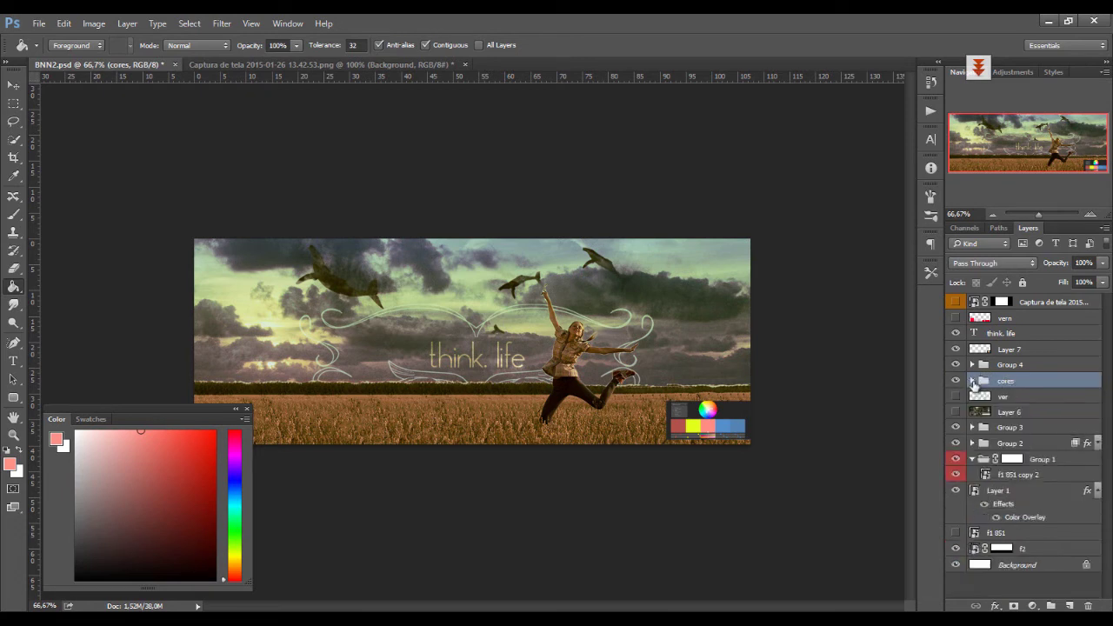
pyautogui.click(973, 381)
pyautogui.moveTo(1043, 365); pyautogui.dragTo(1049, 393)
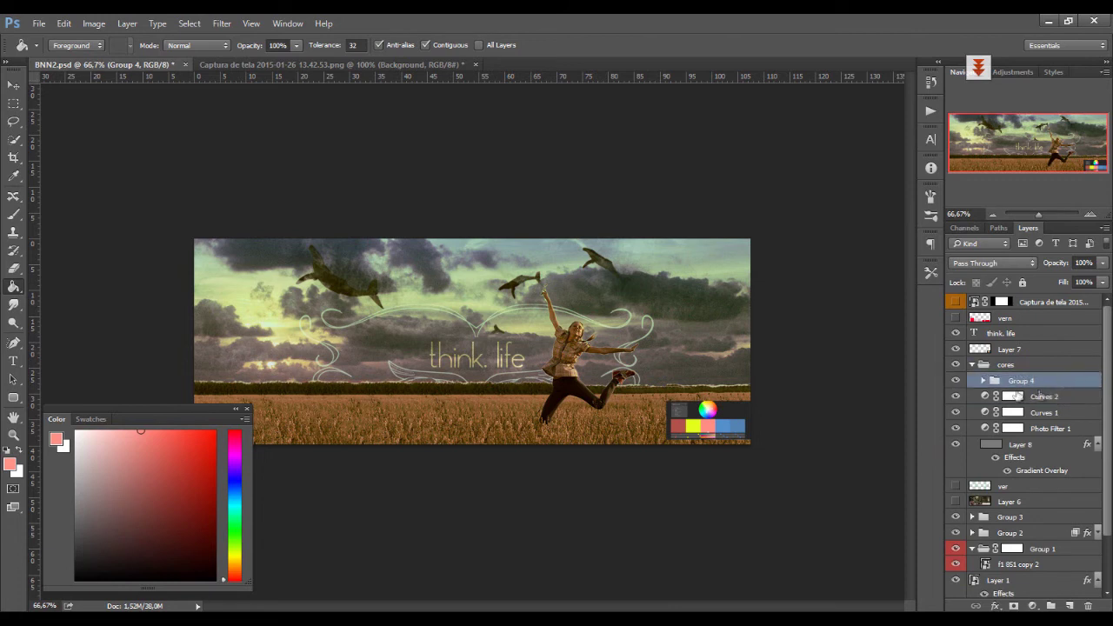
pyautogui.click(956, 367)
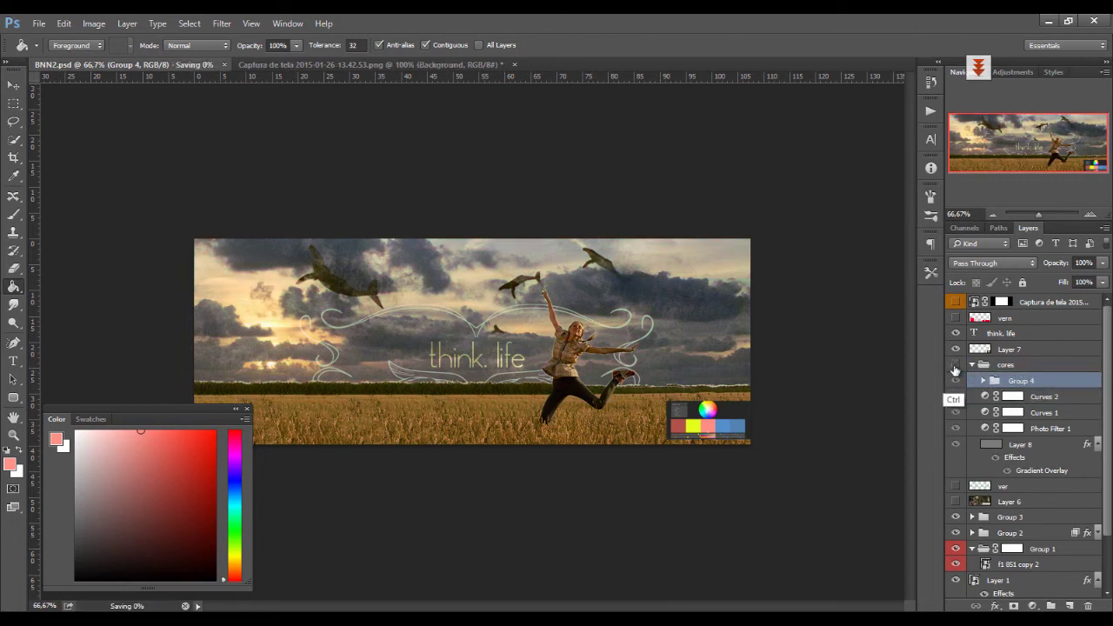
pyautogui.click(956, 367)
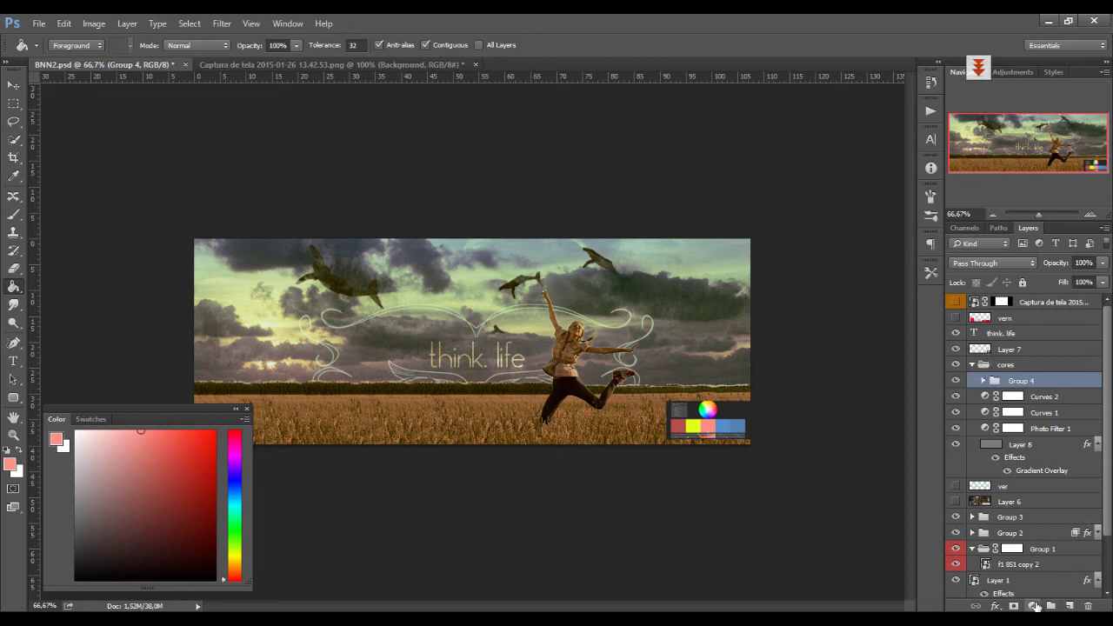
# Step: Add a Channel Mixer adjustment above Group 4, and discard the fully desaturated Hue/Saturation adjustment used for comparison
pyautogui.click(1034, 606)
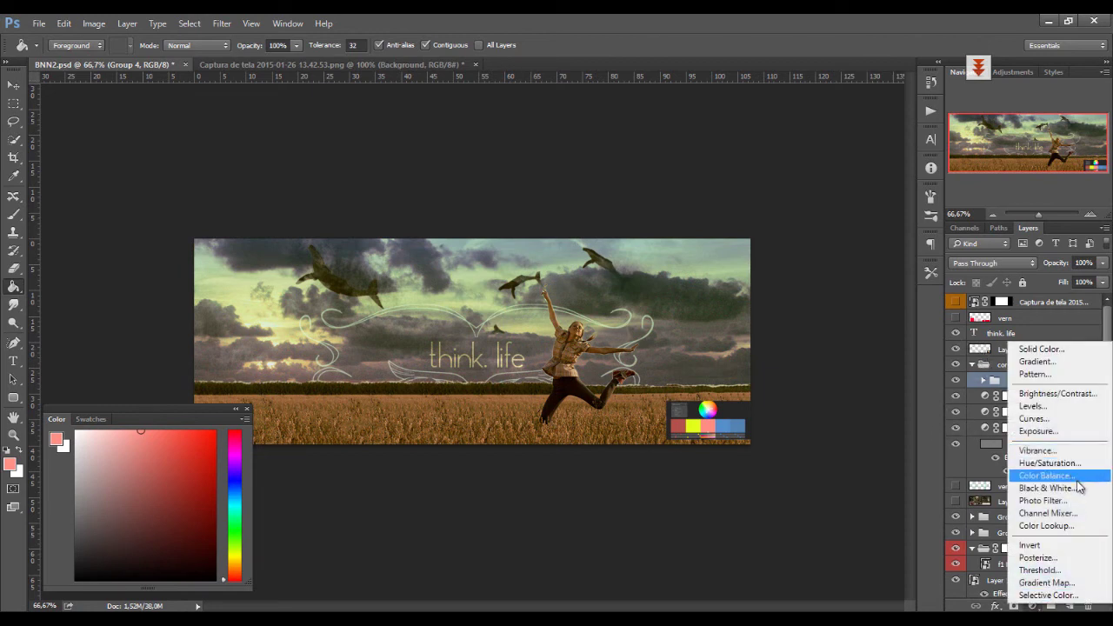
pyautogui.click(1048, 513)
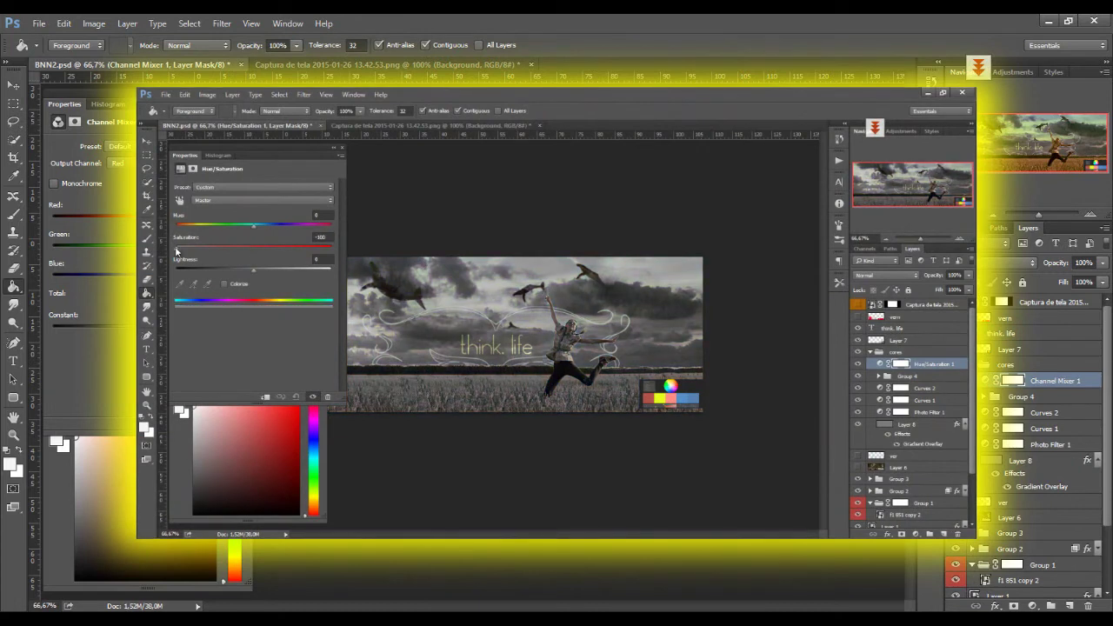
pyautogui.click(958, 534)
pyautogui.click(957, 534)
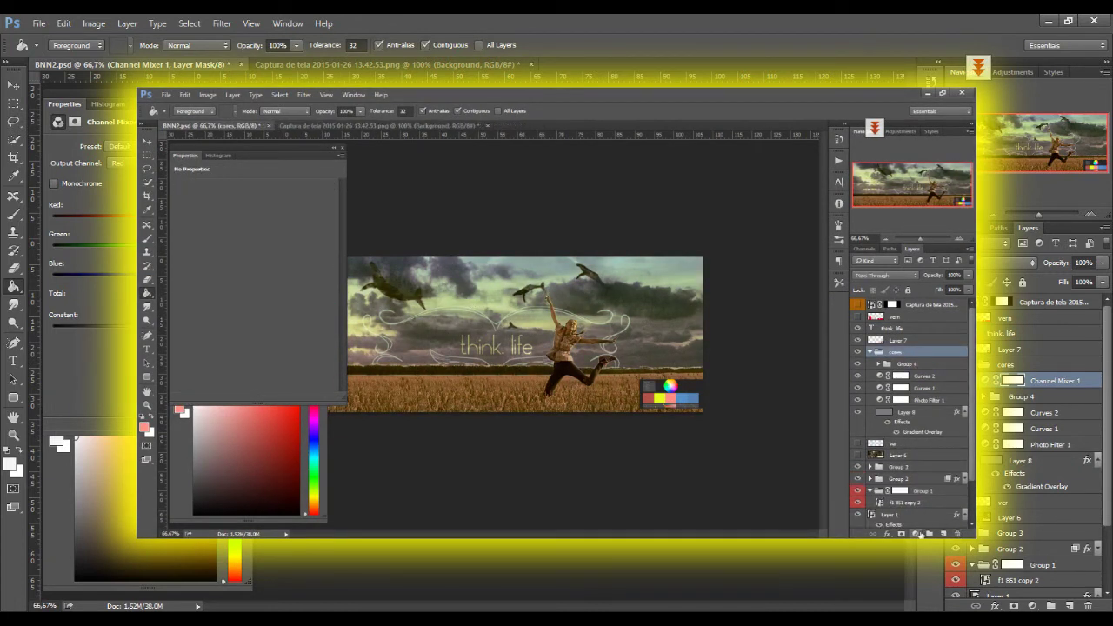
# Step: Try the Black & White Infrared and Black & White with Blue Filter presets on a new Channel Mixer adjustment
pyautogui.click(918, 534)
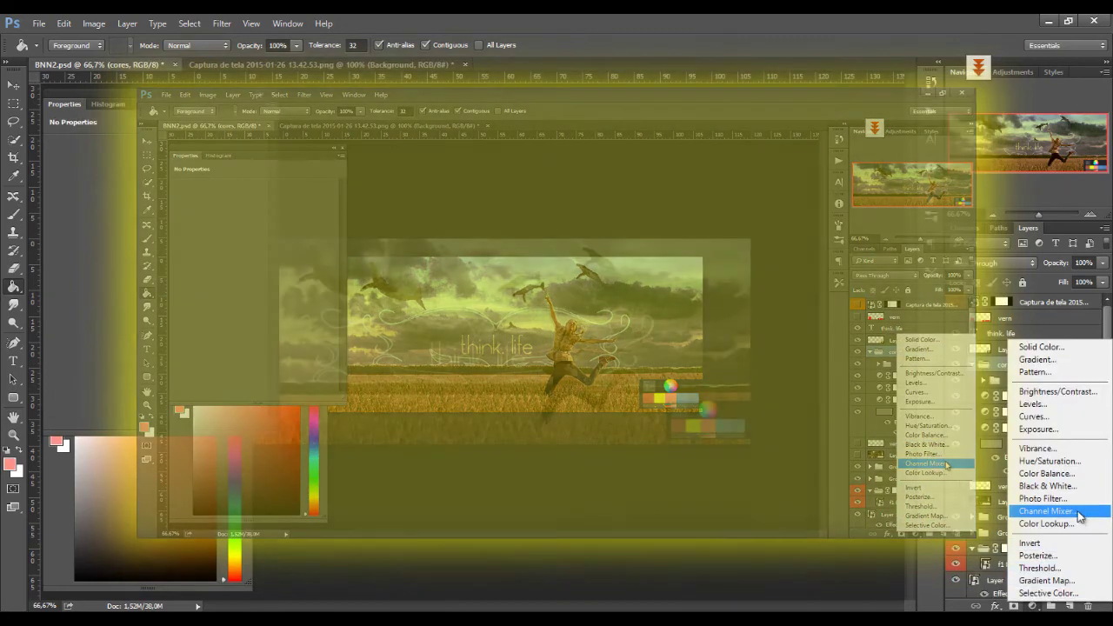
pyautogui.click(947, 467)
pyautogui.click(182, 146)
pyautogui.click(157, 182)
pyautogui.click(183, 146)
pyautogui.click(193, 194)
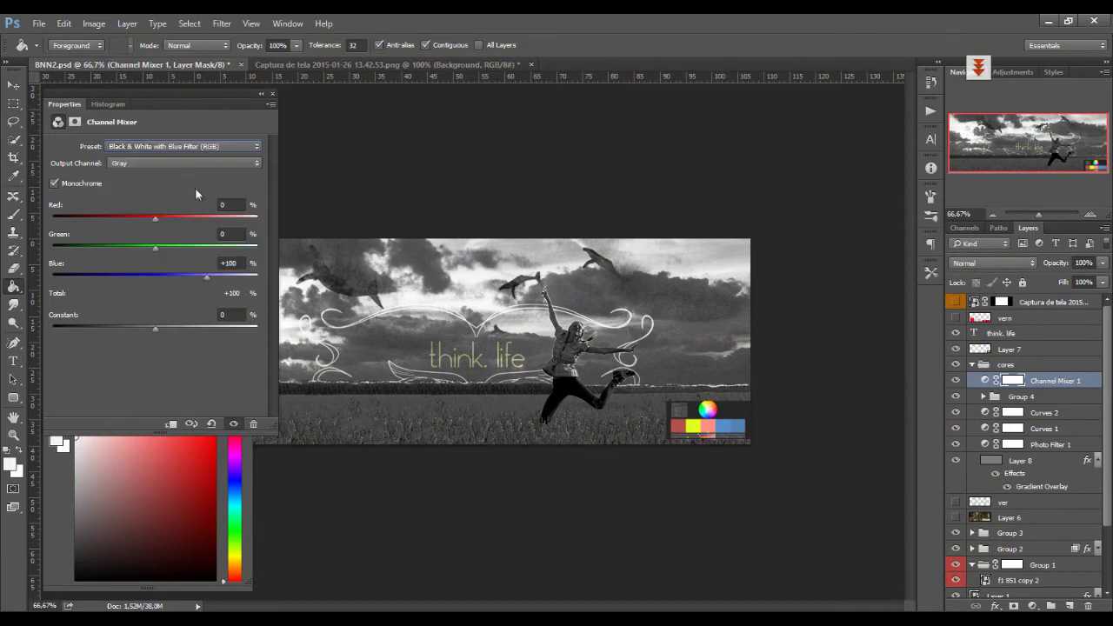
pyautogui.scroll(-5, 201, 147)
pyautogui.scroll(5, 196, 159)
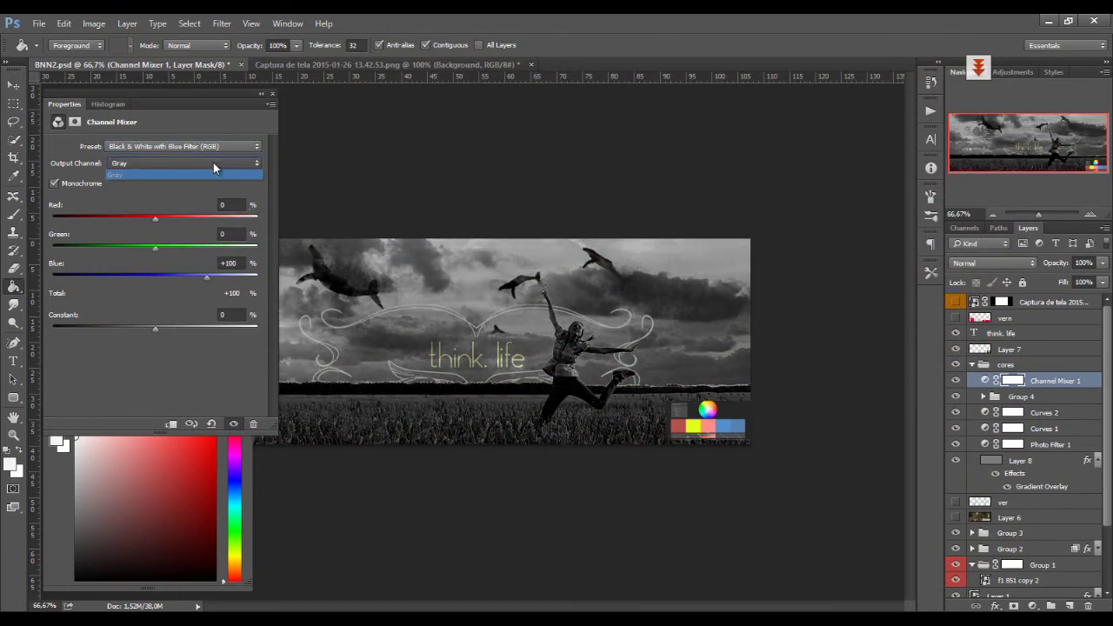
# Step: Raise the Channel Mixer's Red amount to +24, try the Saturation blend mode, and restore the layer to Normal
pyautogui.moveTo(155, 217); pyautogui.dragTo(160, 218)
pyautogui.click(993, 262)
pyautogui.click(991, 520)
pyautogui.click(996, 263)
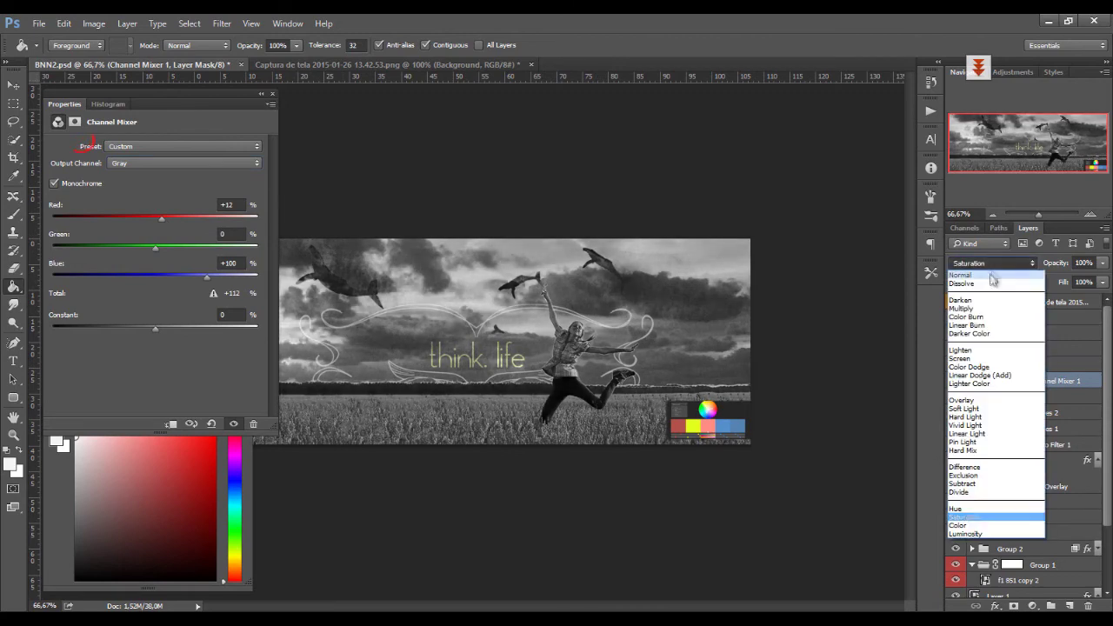
pyautogui.click(974, 246)
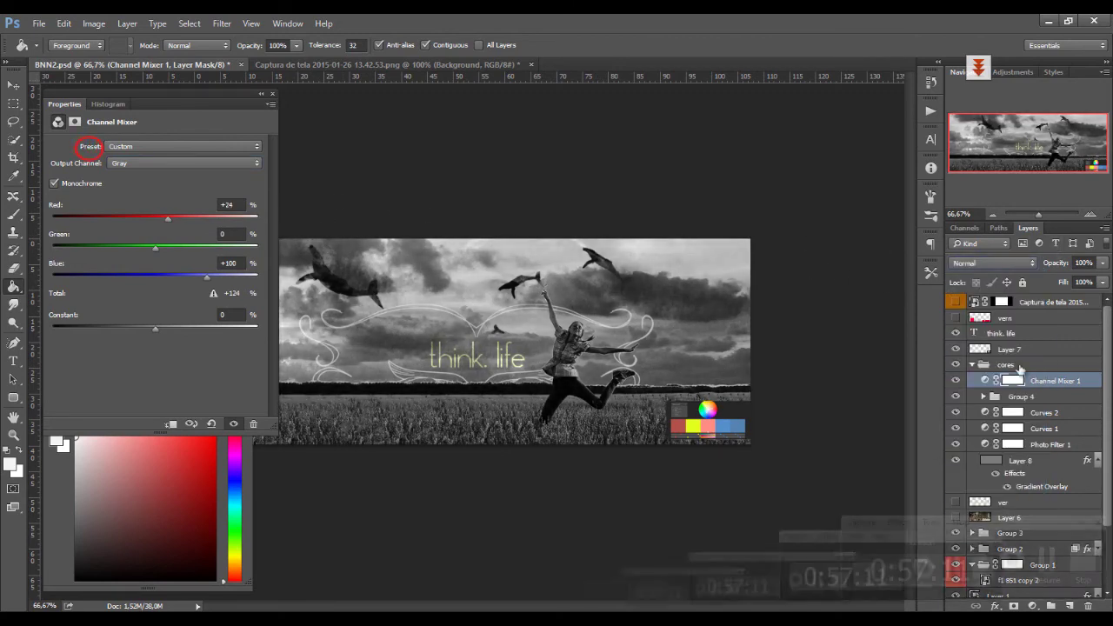
# Step: Try the Black & White with Green Filter preset on the Channel Mixer and delete the adjustment layer
pyautogui.click(207, 148)
pyautogui.click(207, 190)
pyautogui.click(1088, 606)
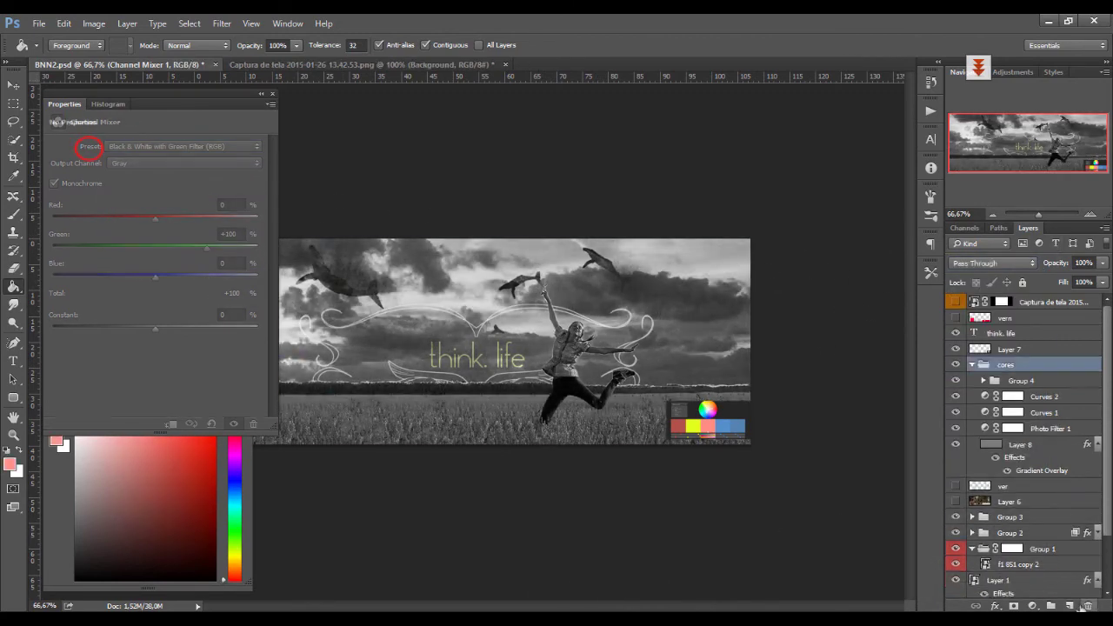
# Step: Try a Hue/Saturation adjustment with saturation at -100 above Group 4, and delete it
pyautogui.click(1032, 606)
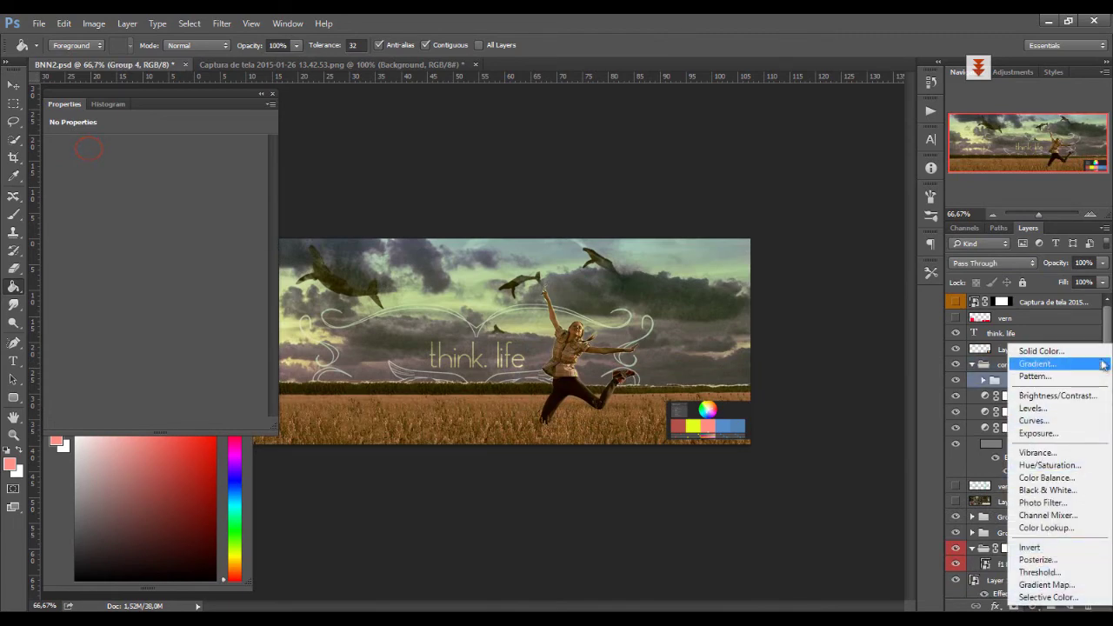
pyautogui.click(1048, 465)
pyautogui.moveTo(139, 224); pyautogui.dragTo(55, 226)
pyautogui.click(1088, 606)
# Step: Add a Channel Mixer adjustment above Group 4 using the Black & White with Blue Filter preset
pyautogui.click(1033, 606)
pyautogui.click(1075, 517)
pyautogui.click(207, 147)
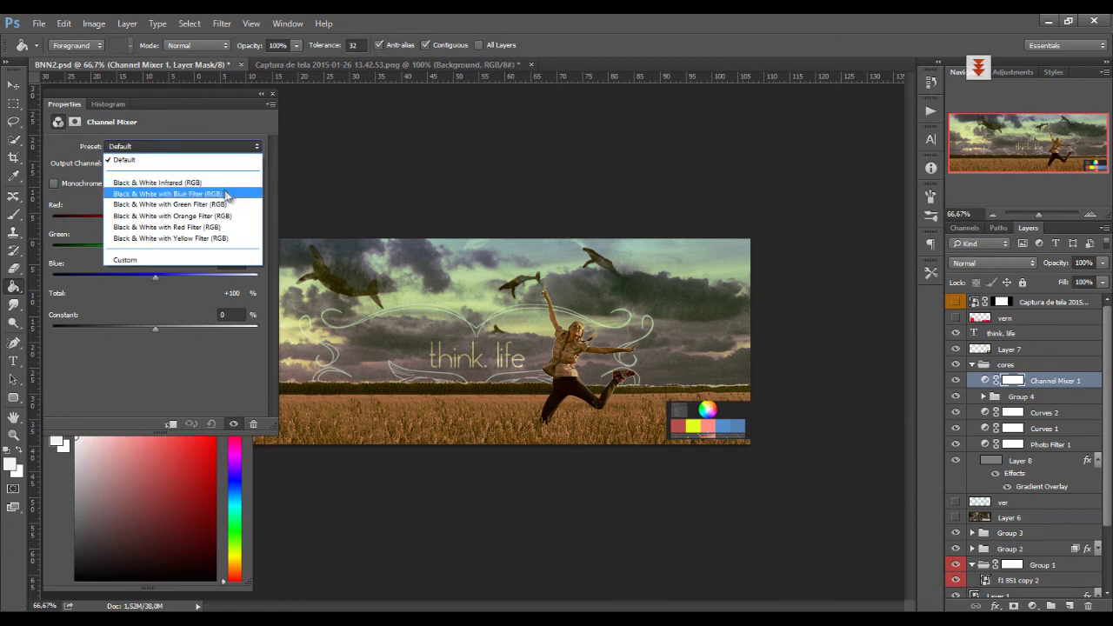
pyautogui.click(226, 178)
pyautogui.press('Down')
pyautogui.press('Down')
pyautogui.press('Down')
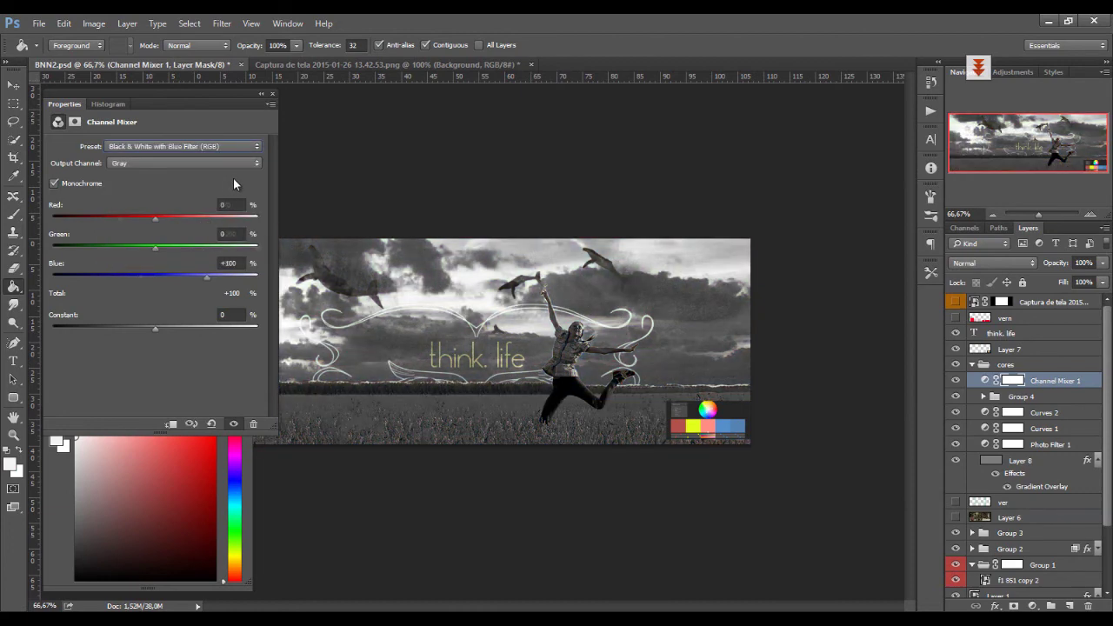
# Step: Set the Channel Mixer's Red to +22, lower its layer opacity to 34%, and save the document
pyautogui.moveTo(156, 216); pyautogui.dragTo(165, 215)
pyautogui.moveTo(1052, 254); pyautogui.dragTo(906, 277)
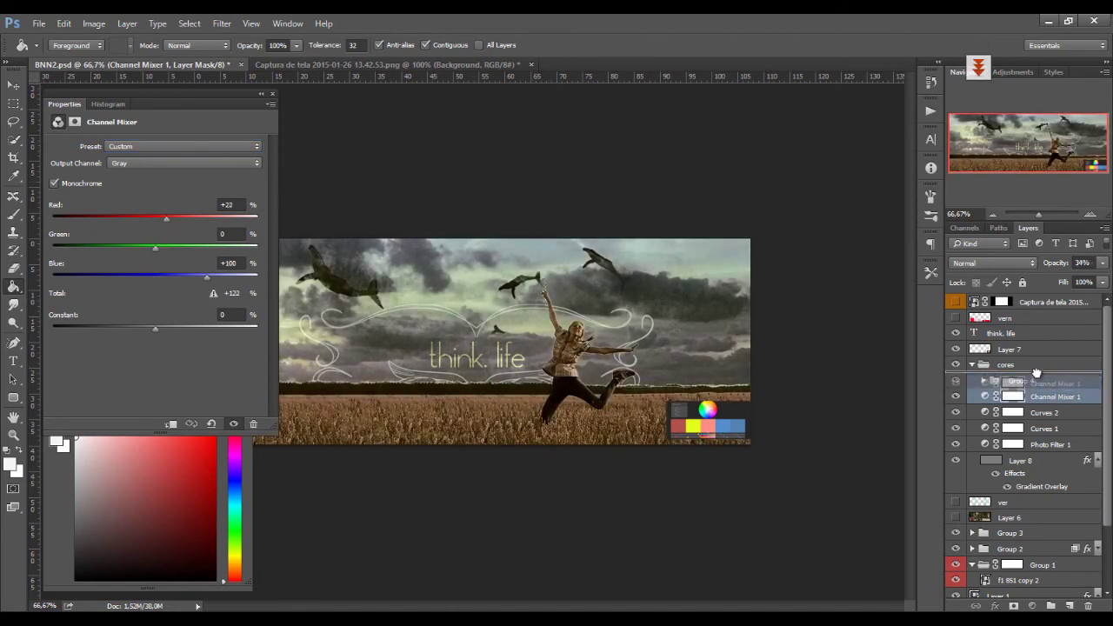
pyautogui.hotkey('ctrl', 's')
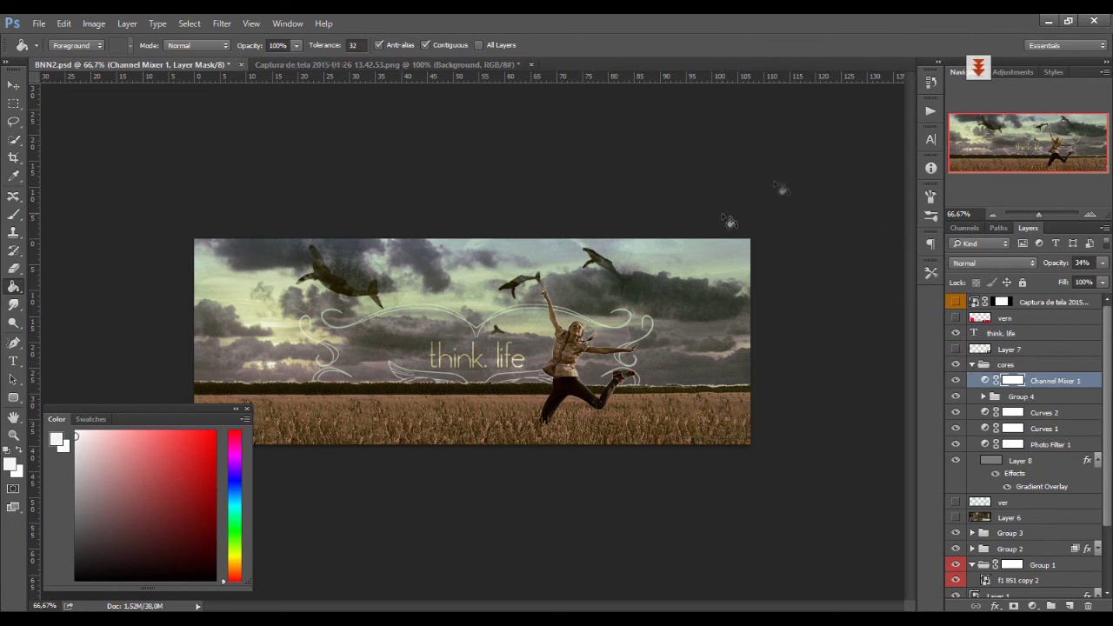
# Step: Create a new layer above vern and fill it with the merged visible image
pyautogui.click(1007, 319)
pyautogui.click(955, 318)
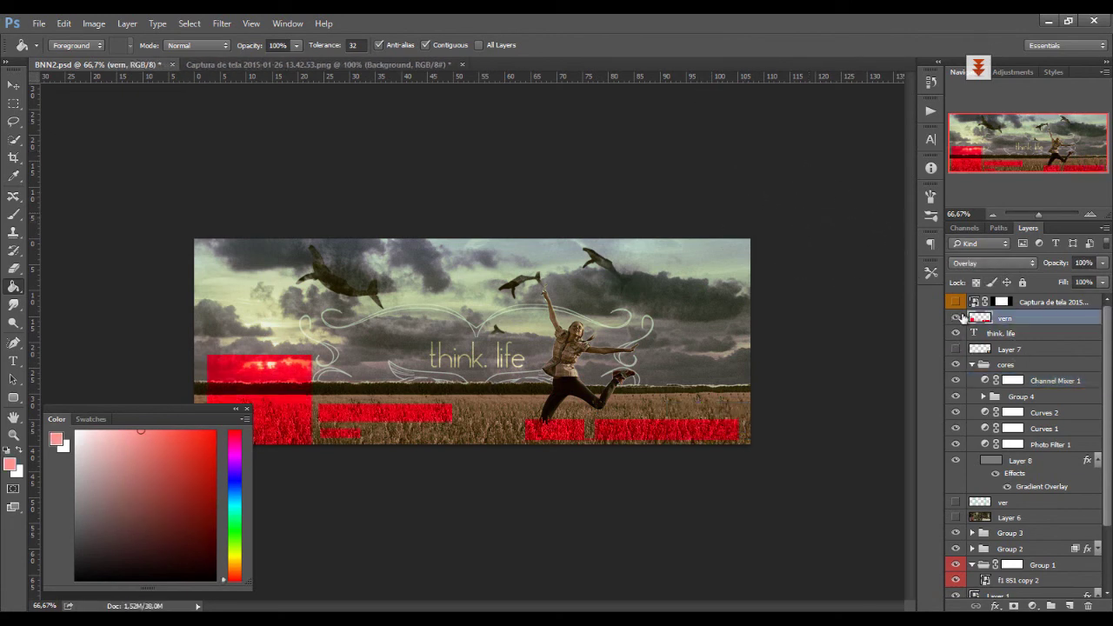
pyautogui.click(955, 318)
pyautogui.hotkey('ctrl', 'shift', 'n')
pyautogui.click(674, 202)
pyautogui.hotkey('ctrl', 'alt', 'shift', 'e')
pyautogui.hotkey('ctrl', 'a')
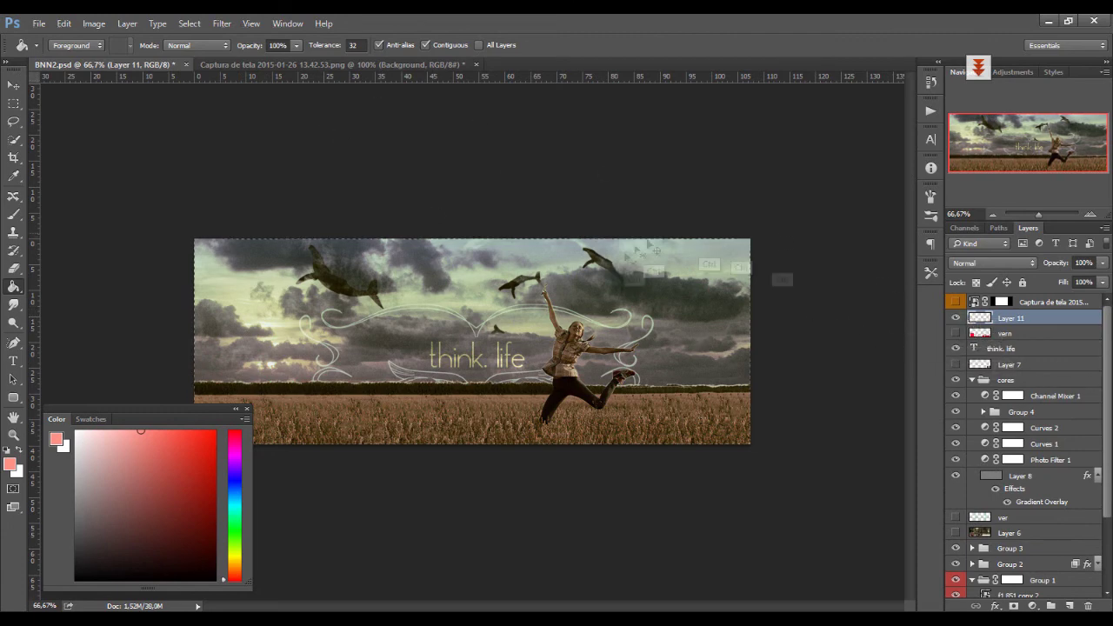
pyautogui.click(94, 24)
pyautogui.click(115, 222)
pyautogui.click(678, 183)
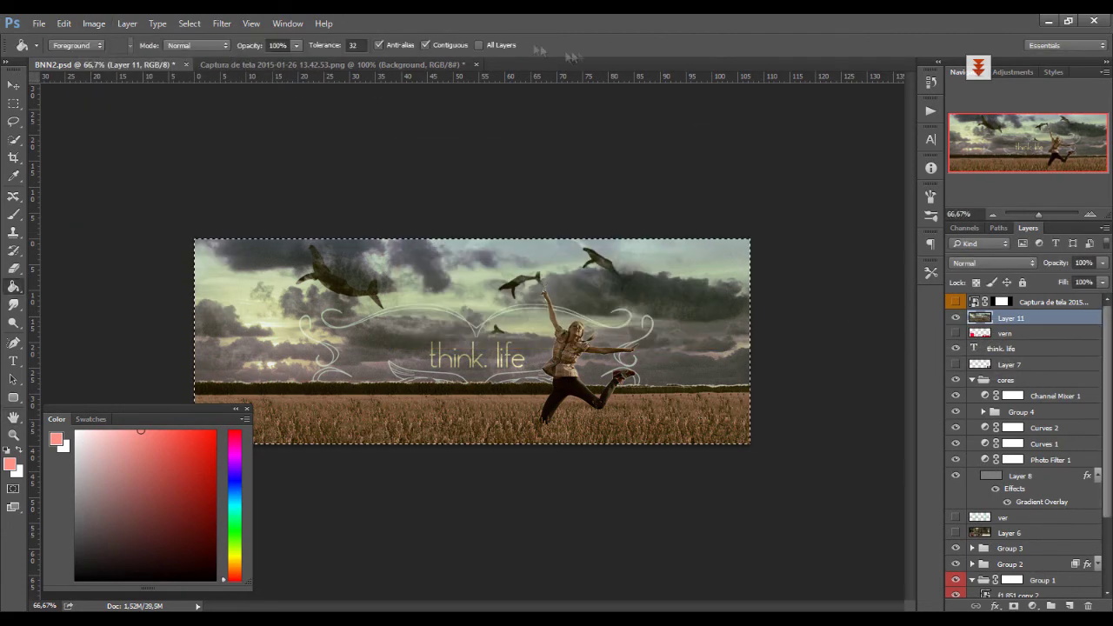
# Step: Apply Lighting Effects to Layer 11 with an orange point light (255, 138, 86) placed over the sun glow behind the clouds
pyautogui.click(222, 23)
pyautogui.moveTo(269, 231)
pyautogui.click(441, 282)
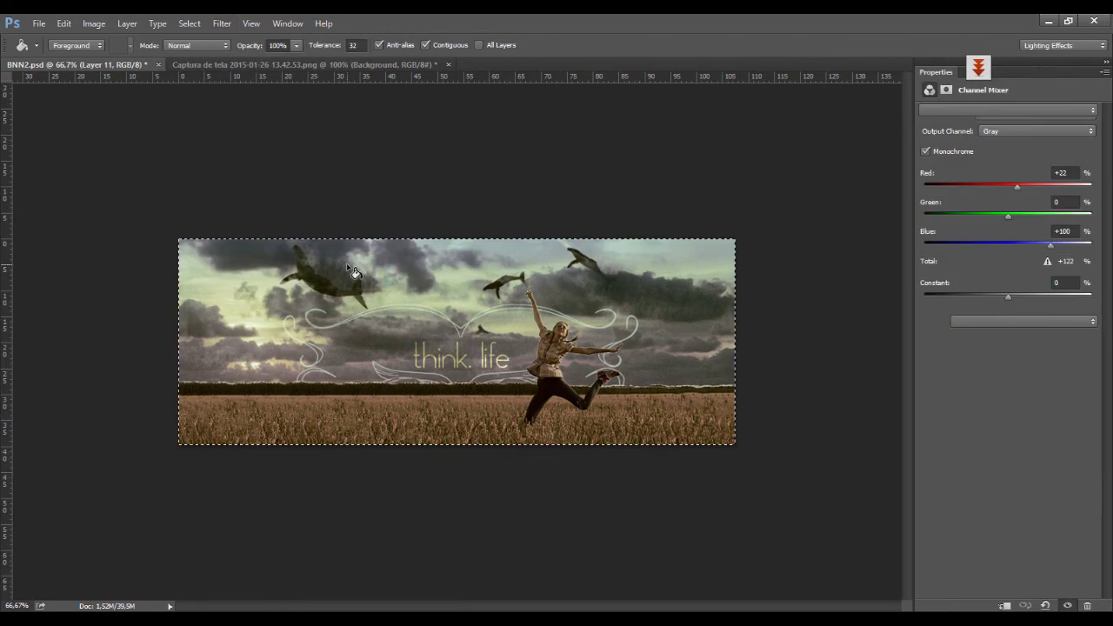
pyautogui.click(955, 126)
pyautogui.moveTo(932, 518)
pyautogui.mouseDown()
pyautogui.moveTo(936, 367)
pyautogui.moveTo(934, 536)
pyautogui.mouseUp()
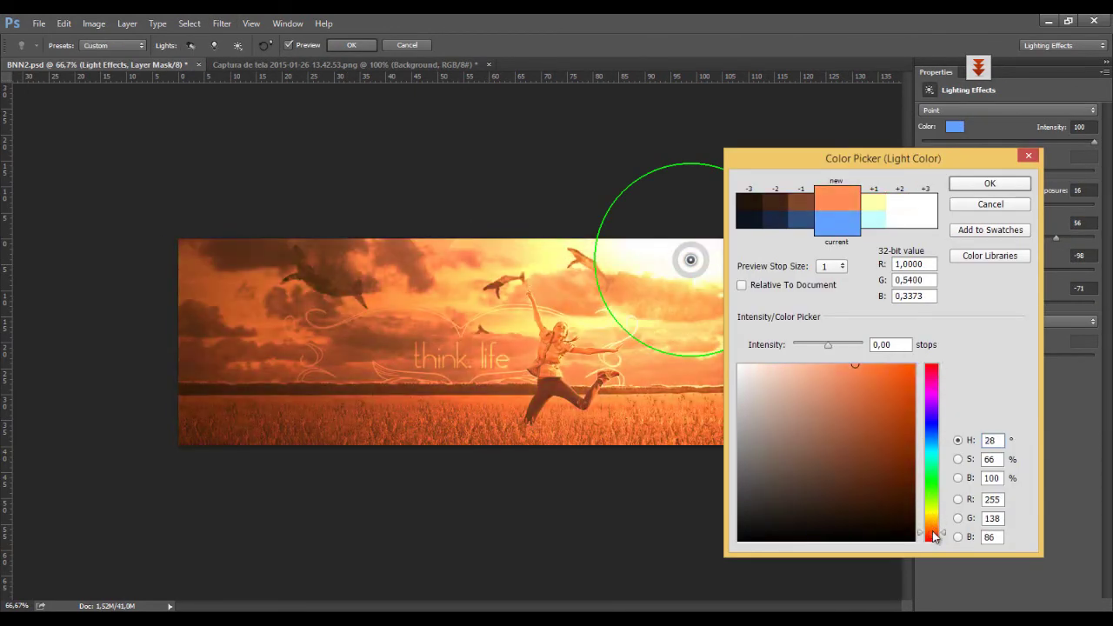
pyautogui.click(990, 183)
pyautogui.moveTo(705, 271); pyautogui.dragTo(707, 255)
pyautogui.moveTo(690, 260); pyautogui.dragTo(300, 339)
pyautogui.moveTo(315, 333); pyautogui.dragTo(328, 351)
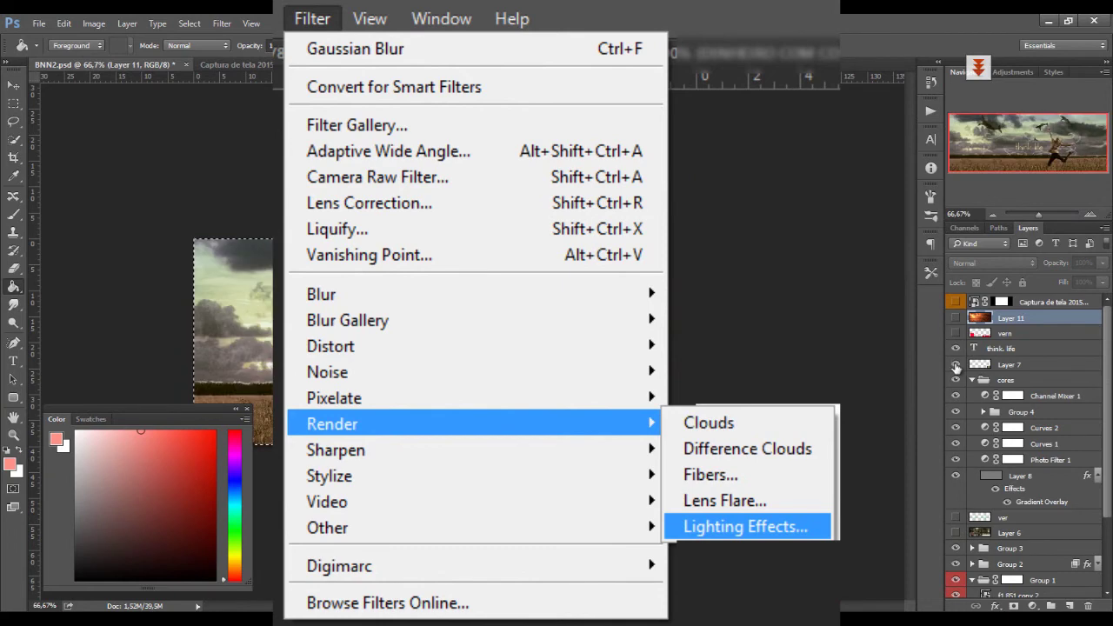
# Step: Set the orange-lit Layer 11 to Screen blend mode at 26% opacity and compare the banner with and without it
pyautogui.click(956, 318)
pyautogui.click(993, 262)
pyautogui.click(983, 365)
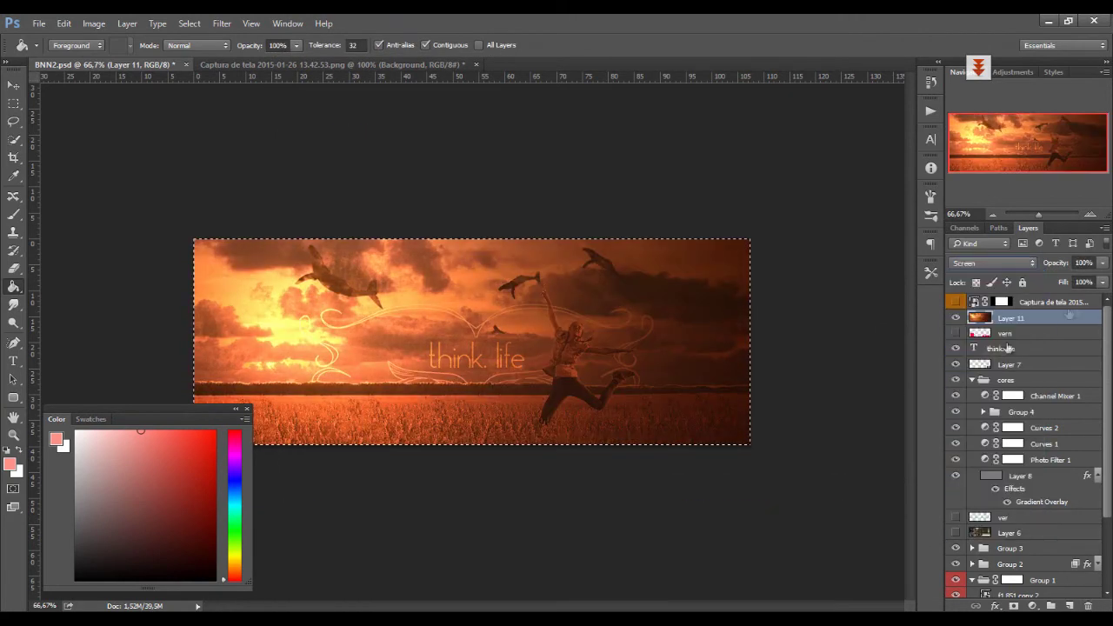
pyautogui.moveTo(1068, 283); pyautogui.dragTo(1045, 280)
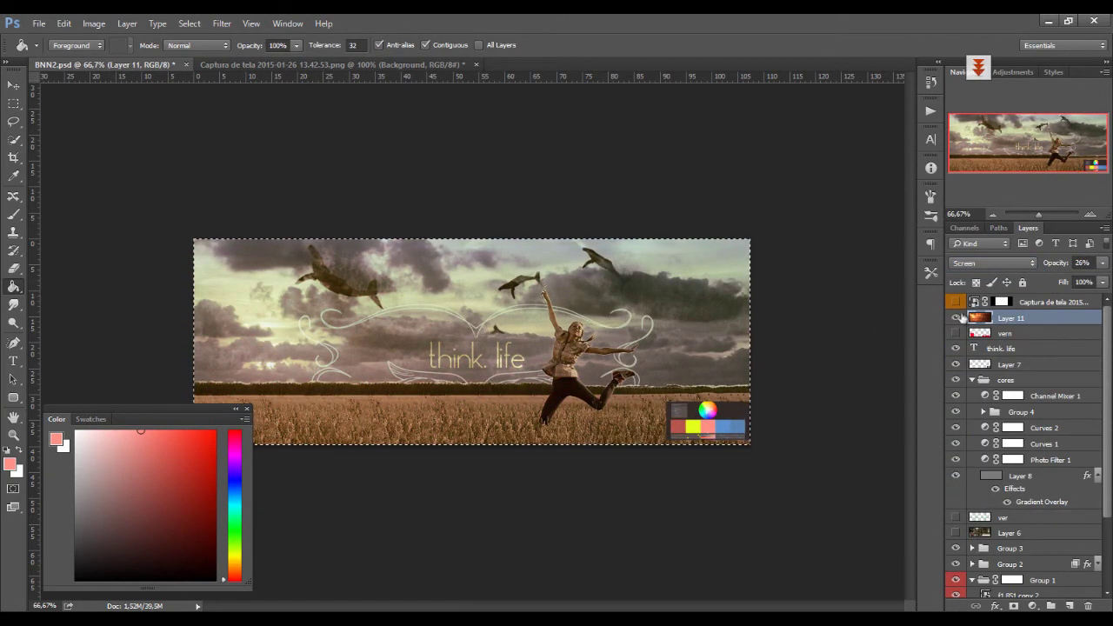
pyautogui.click(956, 318)
# Step: Try inserting "ssss" into the "think. life" text and hide that text layer
pyautogui.press('t')
pyautogui.click(470, 358)
pyautogui.write('ssss')
pyautogui.click(1004, 349)
pyautogui.click(956, 349)
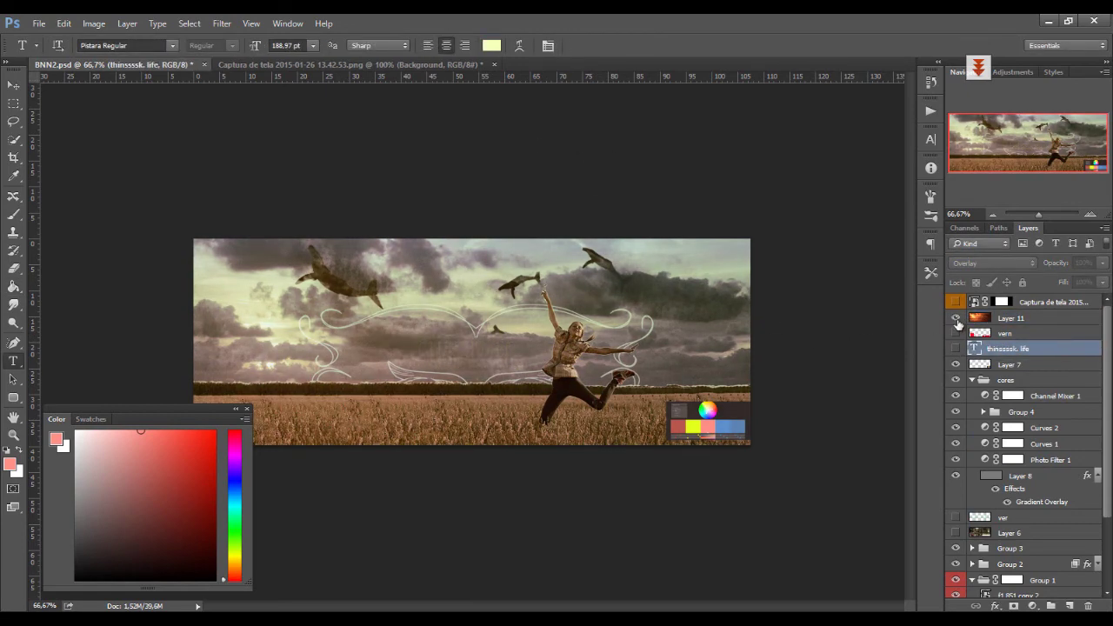
# Step: Undo the text edit and the lighting work back to before Layer 11 was created
pyautogui.click(1013, 318)
pyautogui.hotkey('ctrl', 'alt', 'z')
pyautogui.hotkey('ctrl', 'alt', 'z')
pyautogui.hotkey('ctrl', 'alt', 'z')
pyautogui.hotkey('ctrl', 'alt', 'z')
pyautogui.hotkey('ctrl', 'alt', 'z')
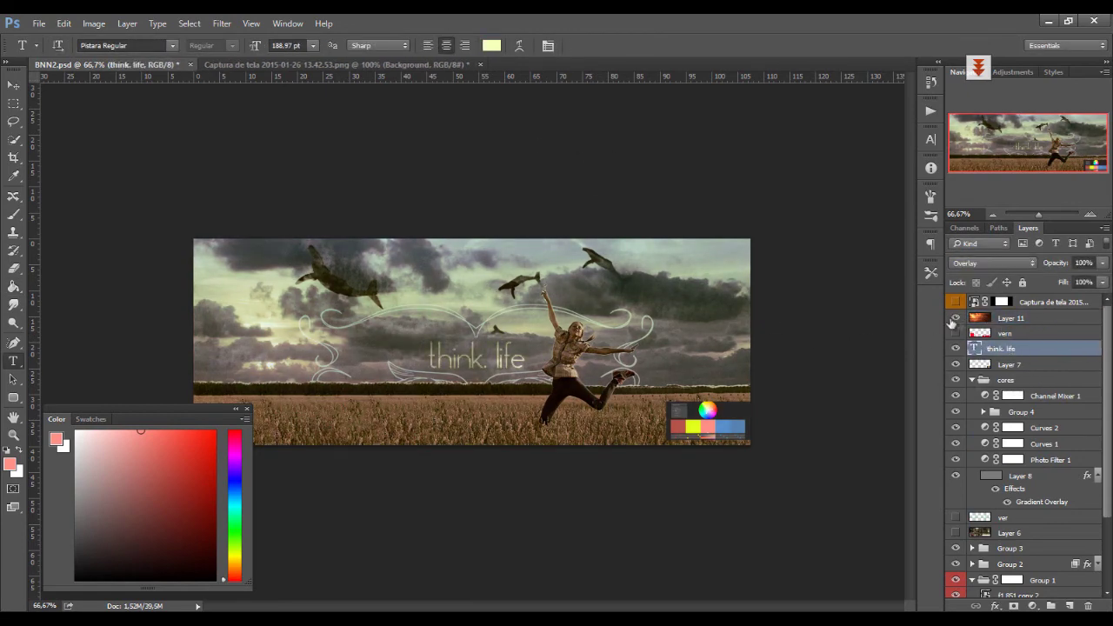
# Step: Hide the "think. life" text and create a new layer above vern holding a merged copy of the visible image
pyautogui.hotkey('ctrl', 'shift', 'n')
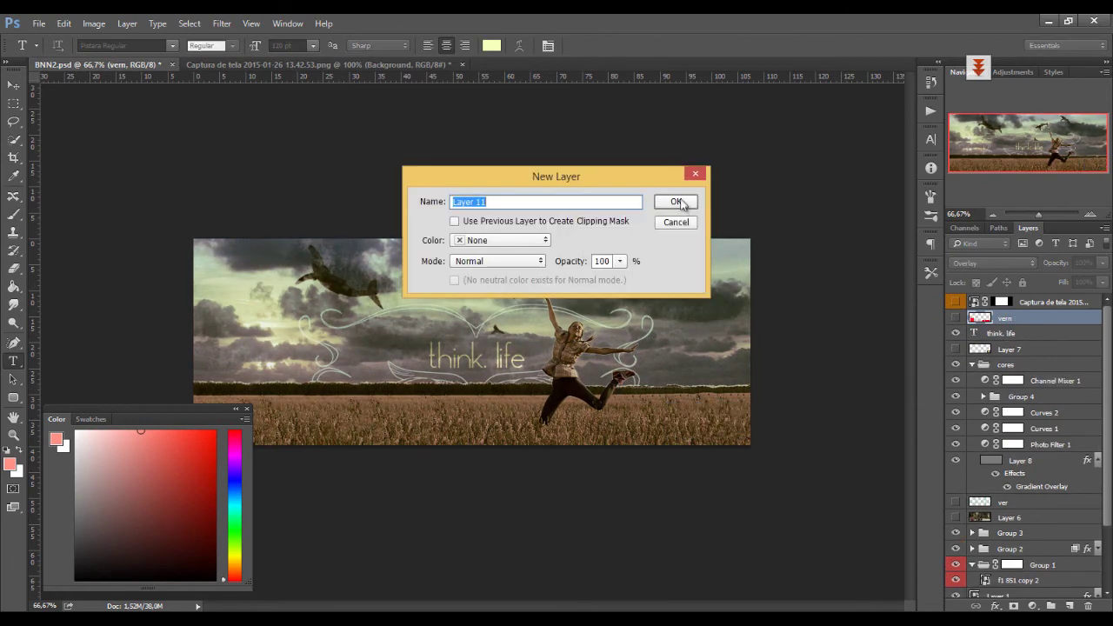
pyautogui.click(680, 205)
pyautogui.click(487, 356)
pyautogui.click(1005, 349)
pyautogui.click(956, 349)
pyautogui.click(1008, 318)
pyautogui.hotkey('ctrl', 'shift', 'alt', 'e')
# Step: Reapply the orange Lighting Effects to the merged layer and set it to Screen blend mode at 11% opacity
pyautogui.hotkey('ctrl', 'shift', 'a')
pyautogui.click(993, 263)
pyautogui.click(983, 348)
pyautogui.moveTo(1103, 262); pyautogui.dragTo(1041, 283)
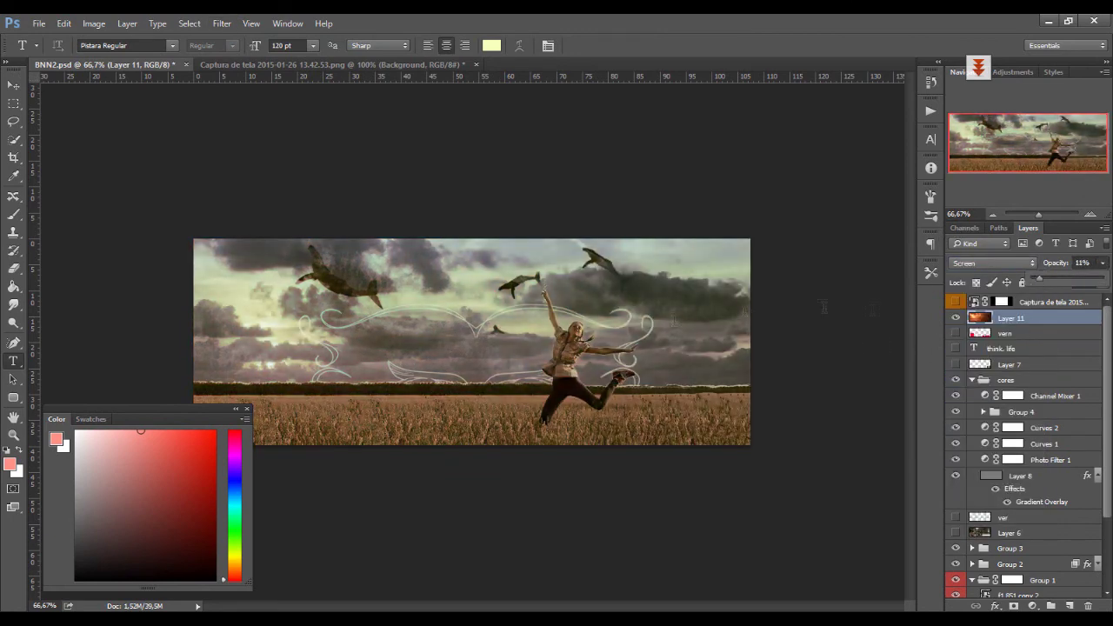
# Step: Show the "think. life" text layer again and check the banner with Layer 11 hidden
pyautogui.click(956, 348)
pyautogui.click(1004, 349)
pyautogui.click(956, 318)
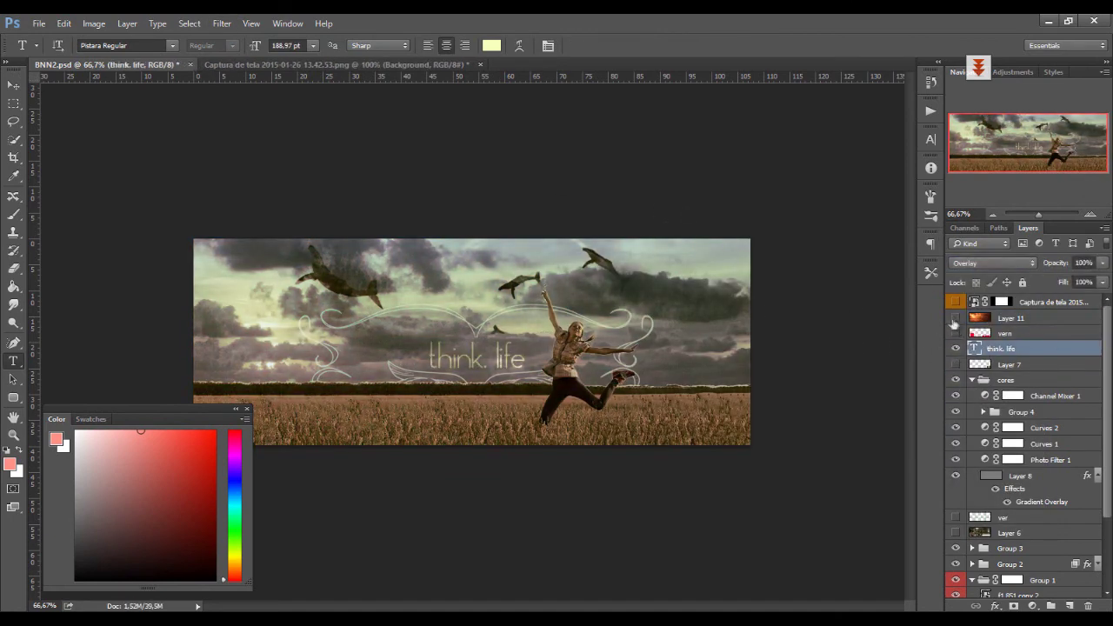
pyautogui.click(491, 45)
pyautogui.click(1054, 204)
# Step: Show the colour palette layer, recolour the "think. life" text salmon pink, and set its layer to Linear Dodge (Add)
pyautogui.doubleClick(974, 348)
pyautogui.click(955, 364)
pyautogui.click(1009, 365)
pyautogui.click(1001, 349)
pyautogui.click(492, 45)
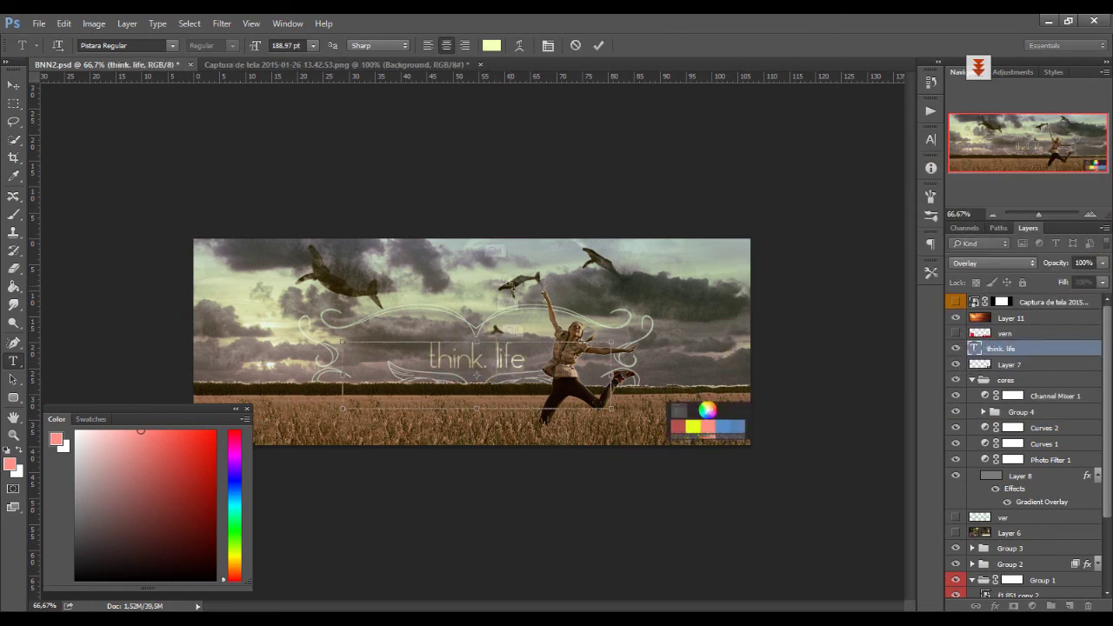
pyautogui.press('Return')
pyautogui.click(992, 263)
pyautogui.click(983, 367)
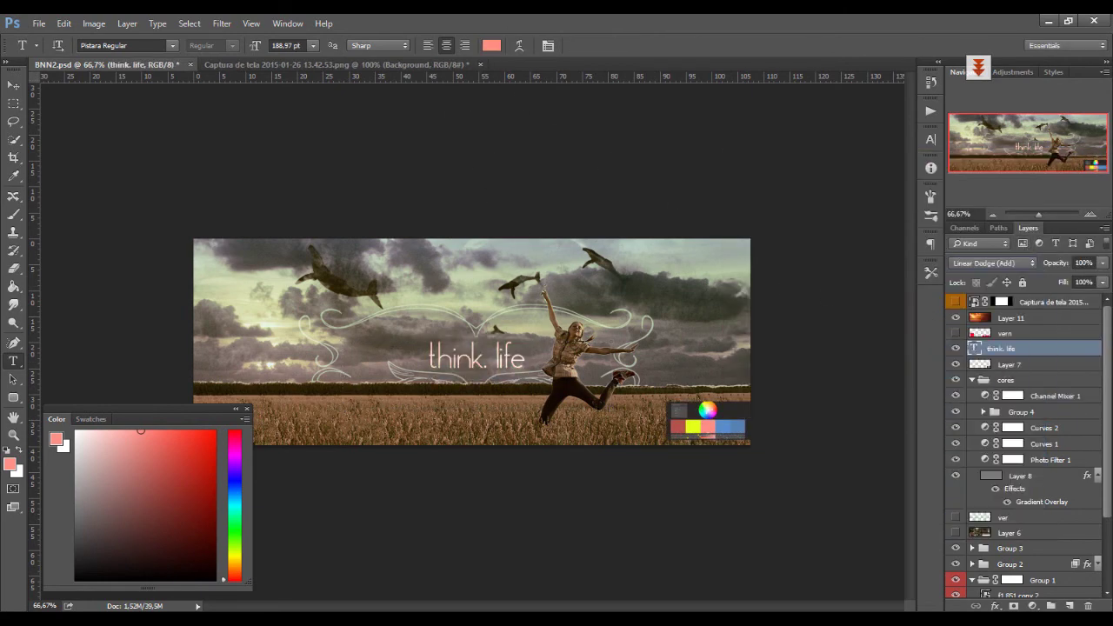
# Step: Recolour the "think. life" text red (#e54739), nudge it slightly left, and hide the palette on Layer 7
pyautogui.click(190, 440)
pyautogui.click(493, 45)
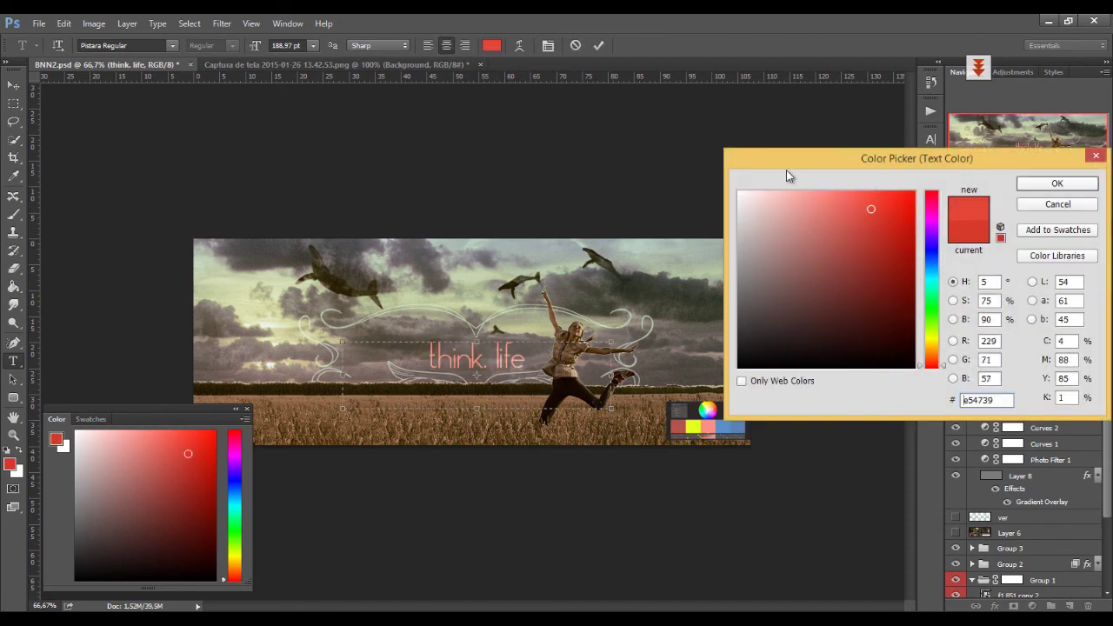
pyautogui.press('Return')
pyautogui.moveTo(528, 398); pyautogui.dragTo(522, 398)
pyautogui.click(957, 364)
pyautogui.scroll(2, 713, 372)
pyautogui.press('b')
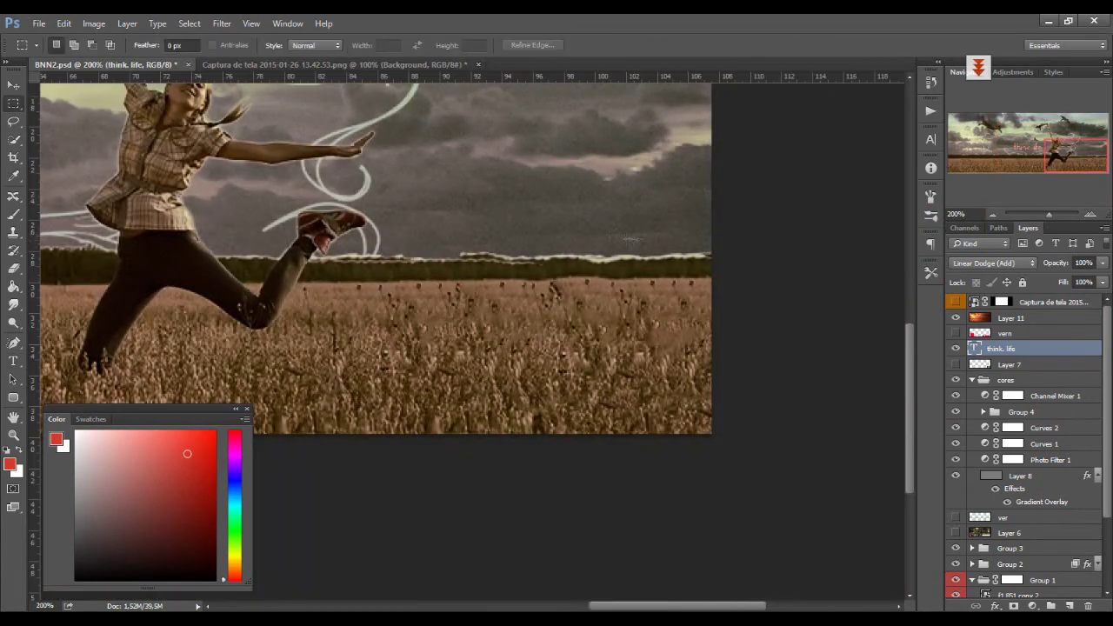
pyautogui.click(1031, 533)
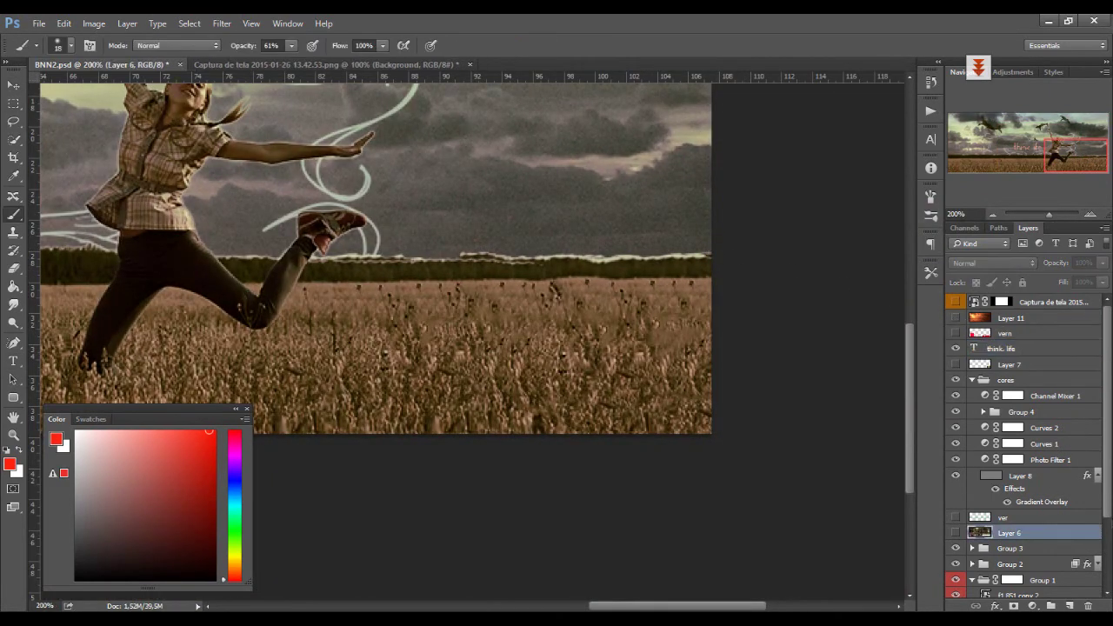
pyautogui.hotkey('ctrl', '0')
# Step: Move the vern and ver layers above Layer 11 and leave both hidden
pyautogui.click(1024, 335)
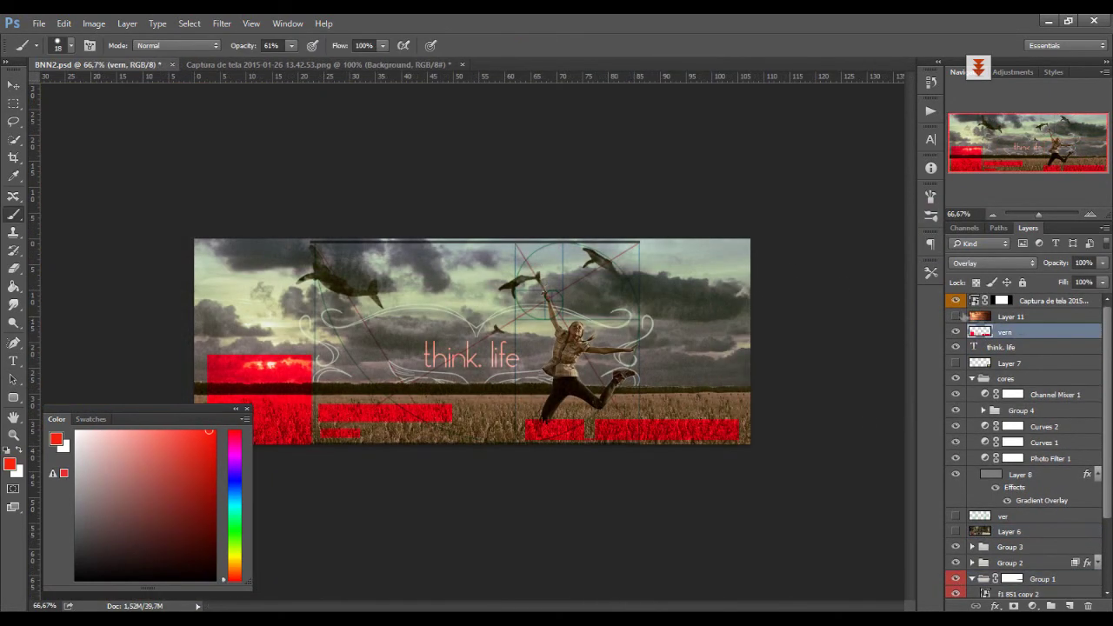
pyautogui.moveTo(1026, 339); pyautogui.dragTo(1028, 310)
pyautogui.click(1036, 349)
pyautogui.click(956, 363)
pyautogui.click(955, 364)
pyautogui.moveTo(973, 517)
pyautogui.mouseDown()
pyautogui.moveTo(969, 334)
pyautogui.moveTo(955, 332)
pyautogui.mouseUp()
pyautogui.click(956, 332)
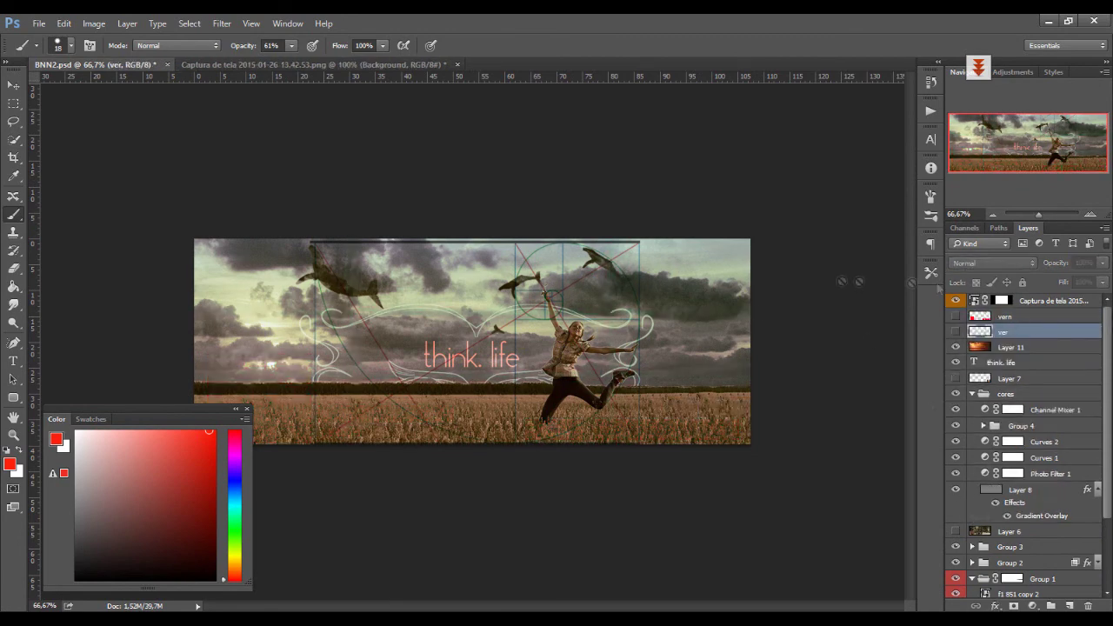
# Step: Create a new layer above ver and try a 5 px inside stroke on it in pale yellow
pyautogui.hotkey('ctrl', 'shift', 'n')
pyautogui.press('Return')
pyautogui.click(63, 24)
pyautogui.click(78, 236)
pyautogui.press('Escape')
pyautogui.click(63, 23)
pyautogui.click(77, 236)
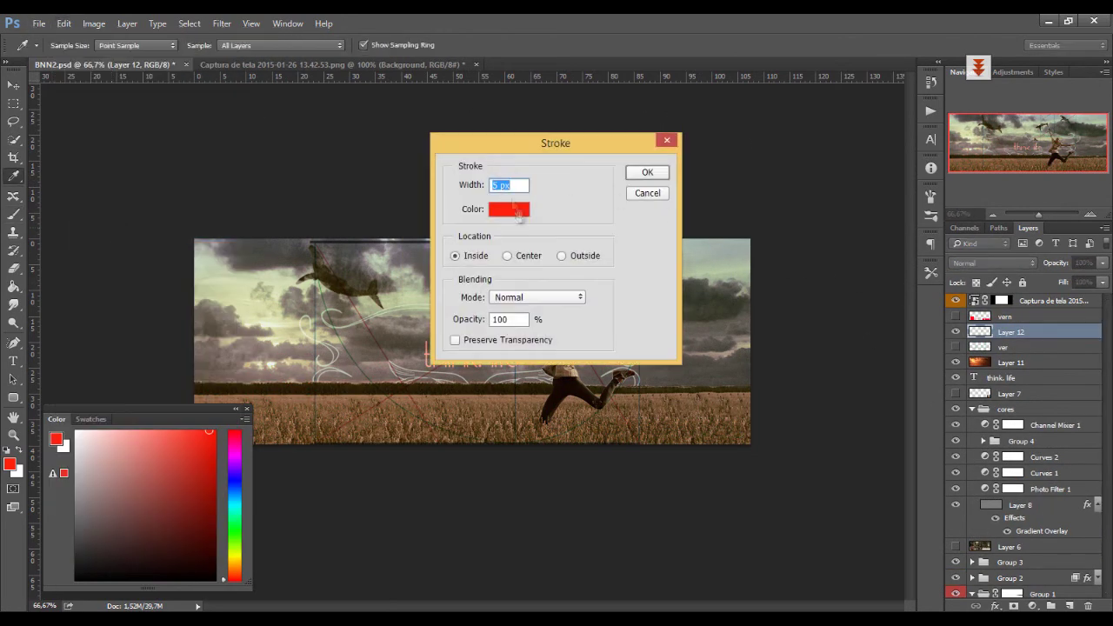
pyautogui.click(508, 209)
pyautogui.click(767, 203)
pyautogui.click(1058, 182)
pyautogui.press('Return')
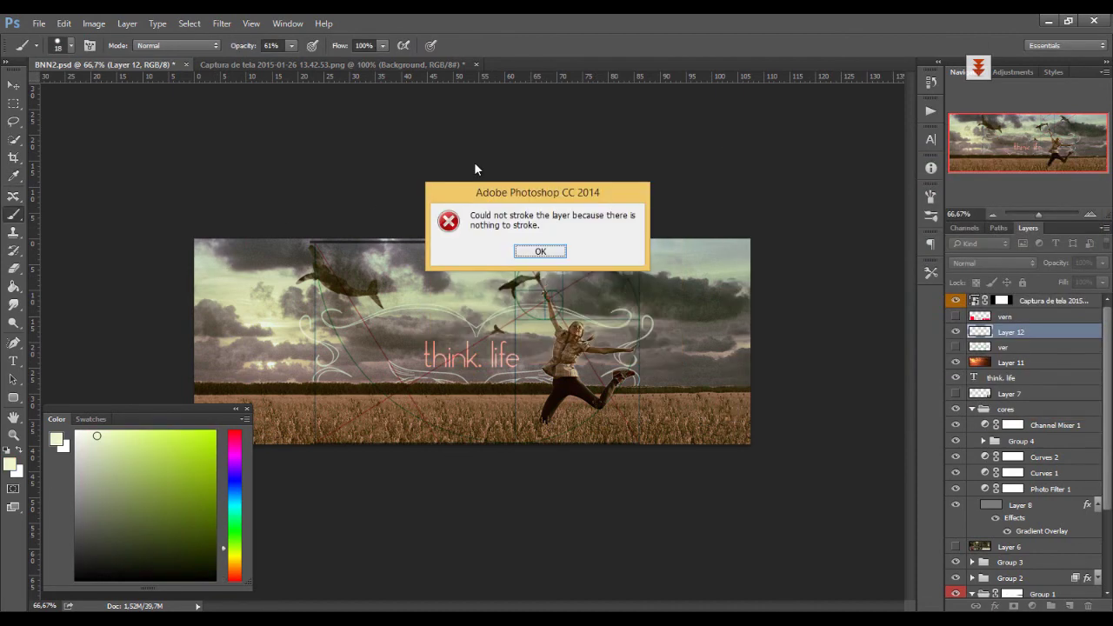
pyautogui.press('Return')
# Step: Try the pale yellow stroke again on the empty new layer
pyautogui.hotkey('alt', 'e')
pyautogui.press('s')
pyautogui.press('Return')
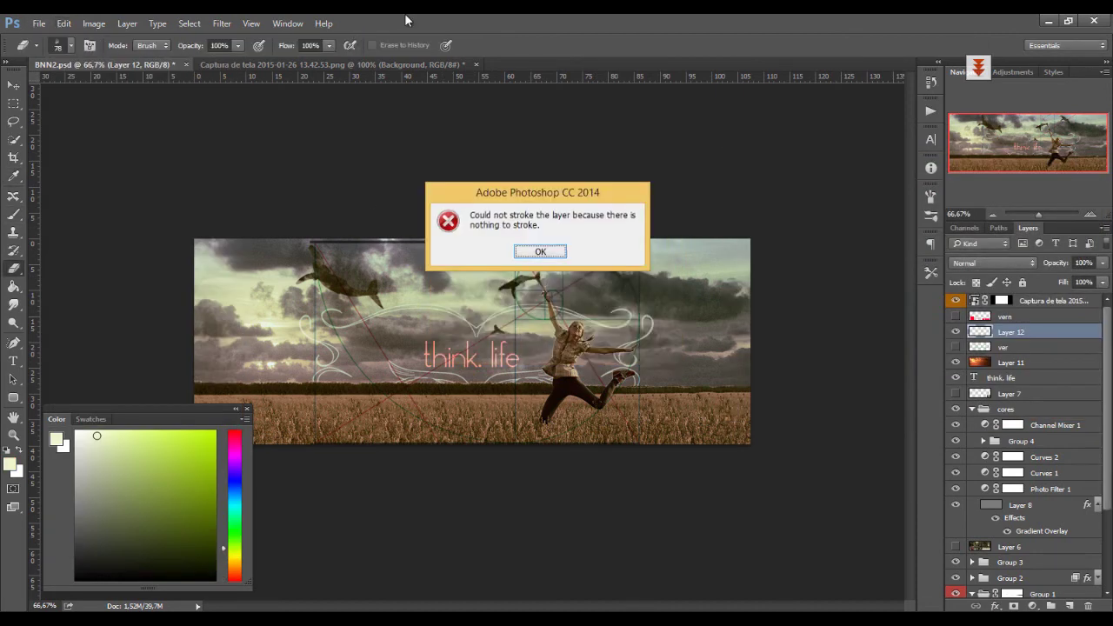
pyautogui.press('Return')
# Step: Select the whole canvas and stroke it in pale yellow on Layer 12 to frame the banner
pyautogui.press('b')
pyautogui.hotkey('ctrl', 'a')
pyautogui.click(189, 23)
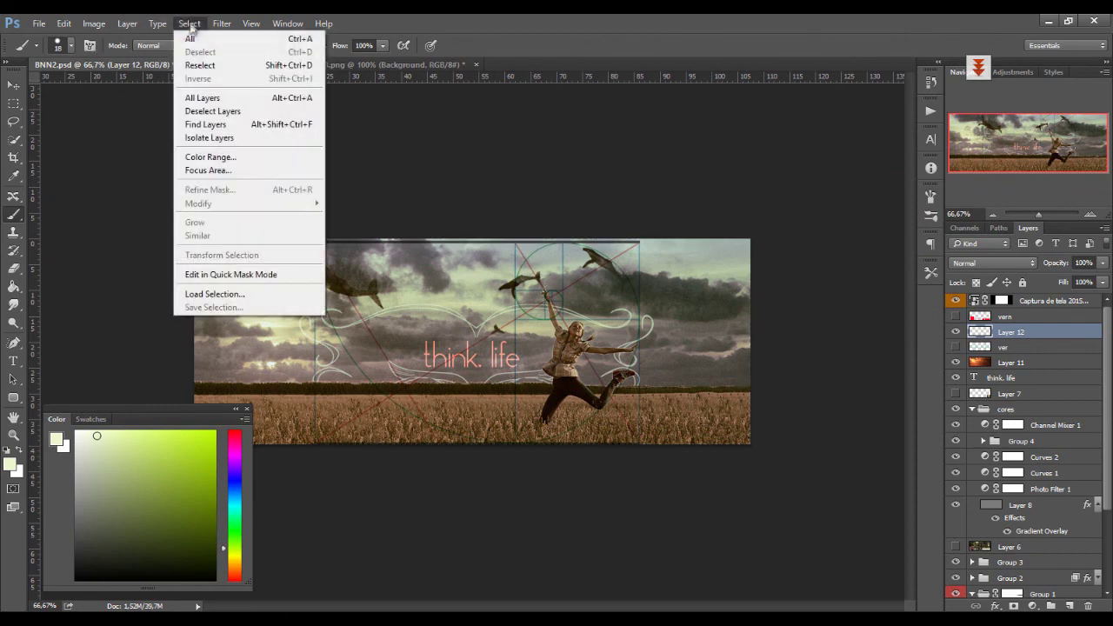
pyautogui.moveTo(63, 23)
pyautogui.press('s')
pyautogui.press('Return')
# Step: Move the border layer to the top of the layer stack and set it to Soft Light at 28% opacity
pyautogui.moveTo(1023, 298); pyautogui.dragTo(1017, 298)
pyautogui.click(993, 263)
pyautogui.click(983, 346)
pyautogui.click(993, 263)
pyautogui.click(983, 422)
pyautogui.moveTo(1103, 263); pyautogui.dragTo(1053, 283)
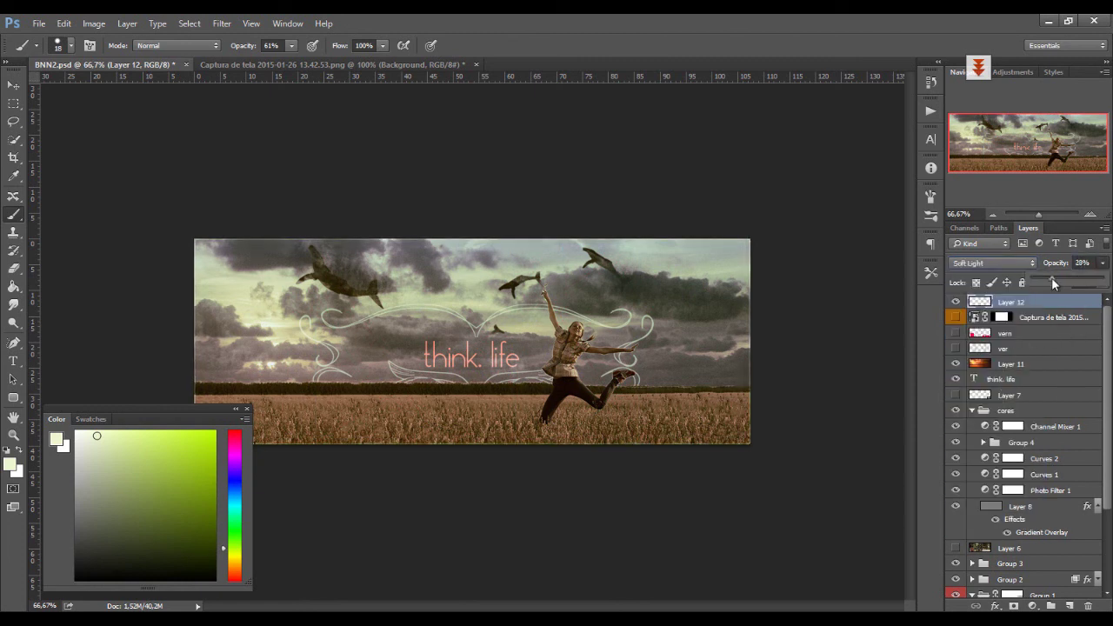
# Step: Replace the "think. life" text with "ps. desc"
pyautogui.press('t')
pyautogui.doubleClick(458, 345)
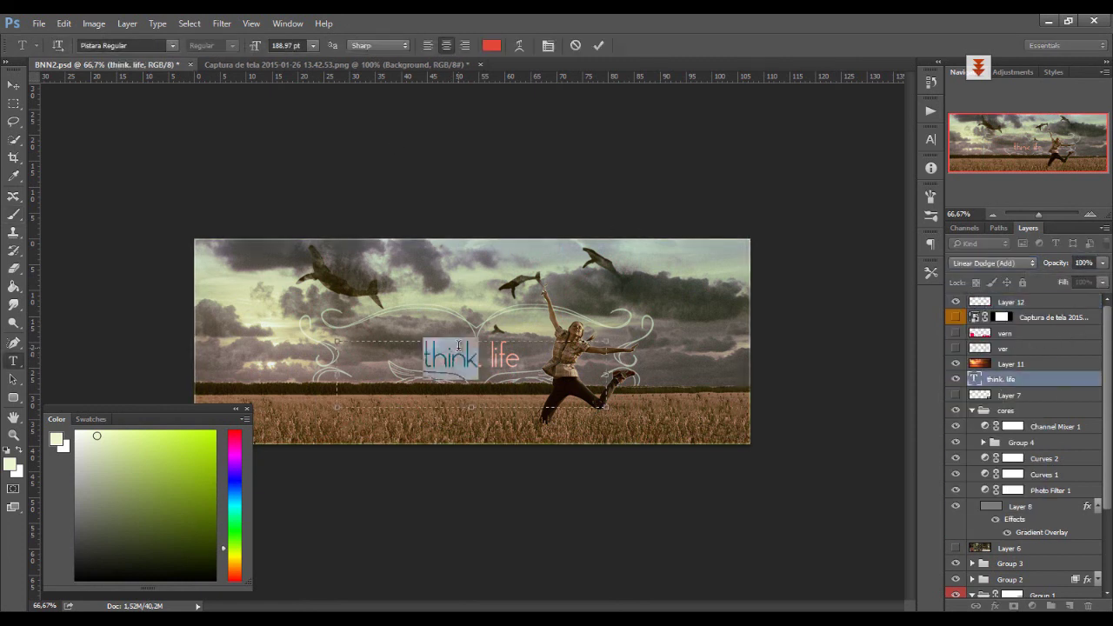
pyautogui.write('desc')
pyautogui.hotkey('ctrl', 'Return')
# Step: Add a white "=)" text at the lower right corner of the wheat field
pyautogui.moveTo(743, 313); pyautogui.dragTo(744, 378)
pyautogui.write('=)')
pyautogui.press('Return')
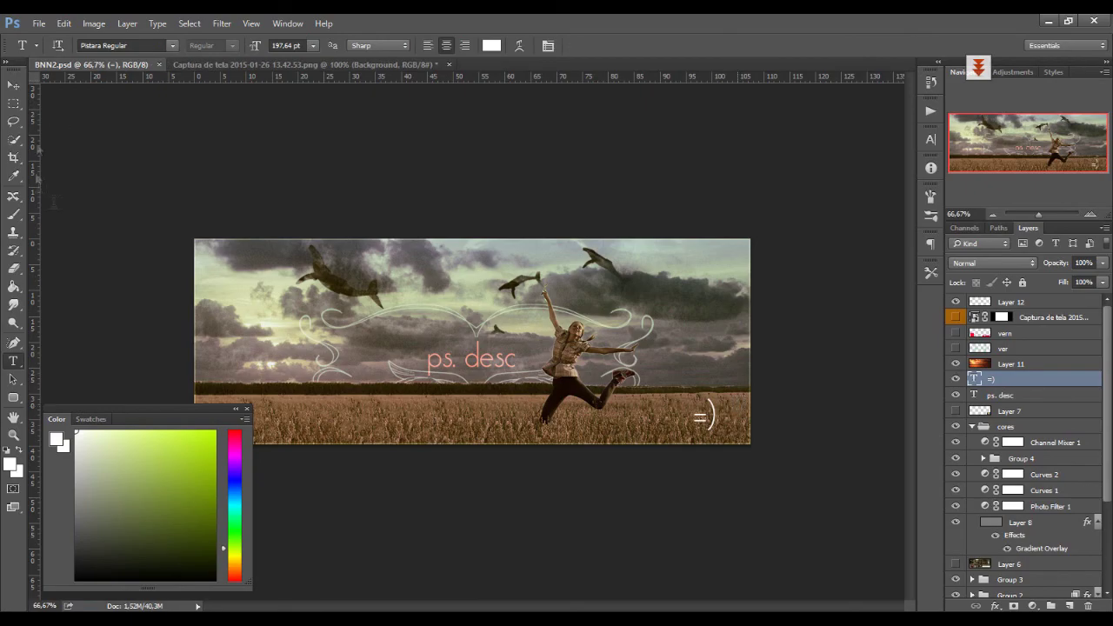